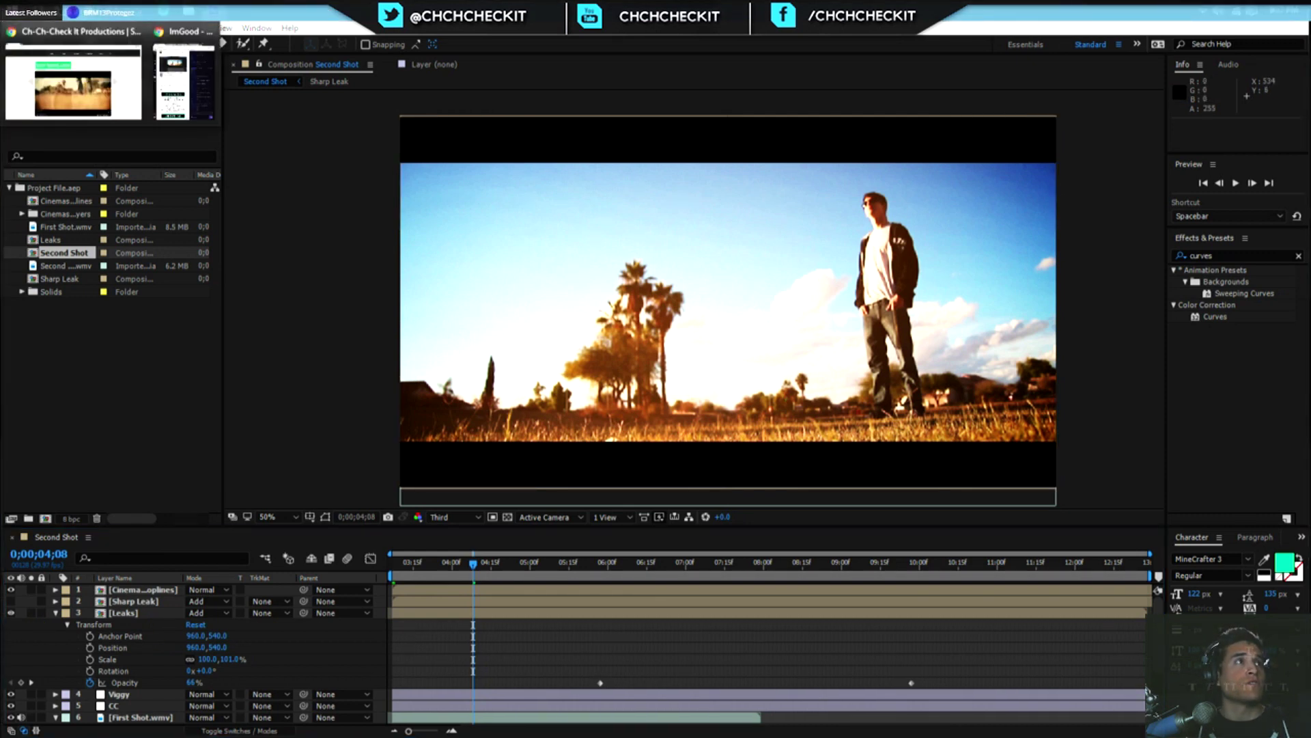
Switch to the browser, view the Sexy Movie Look download page on chchcheckit.com, and return to After Effects.
key(alt+Tab)
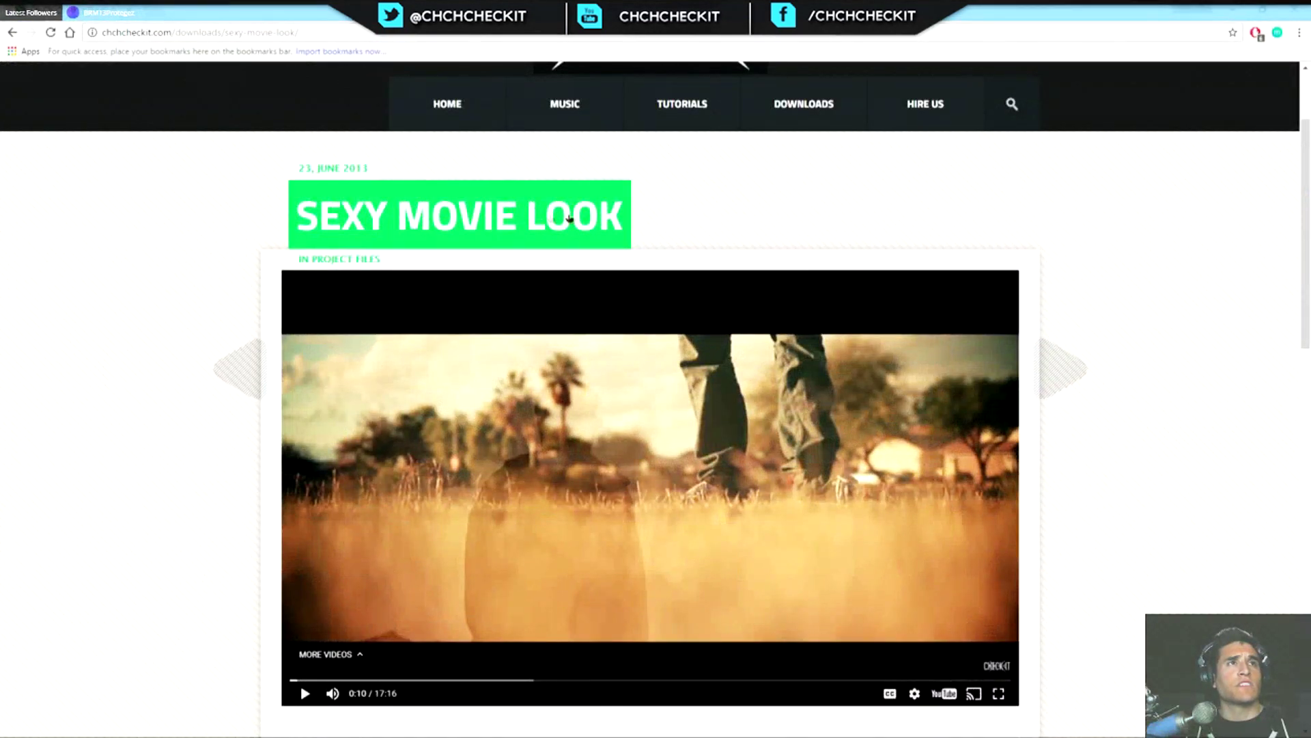
scroll(517, 219, down, 2)
scroll(1036, 451, down, 2)
scroll(1101, 463, up, 2)
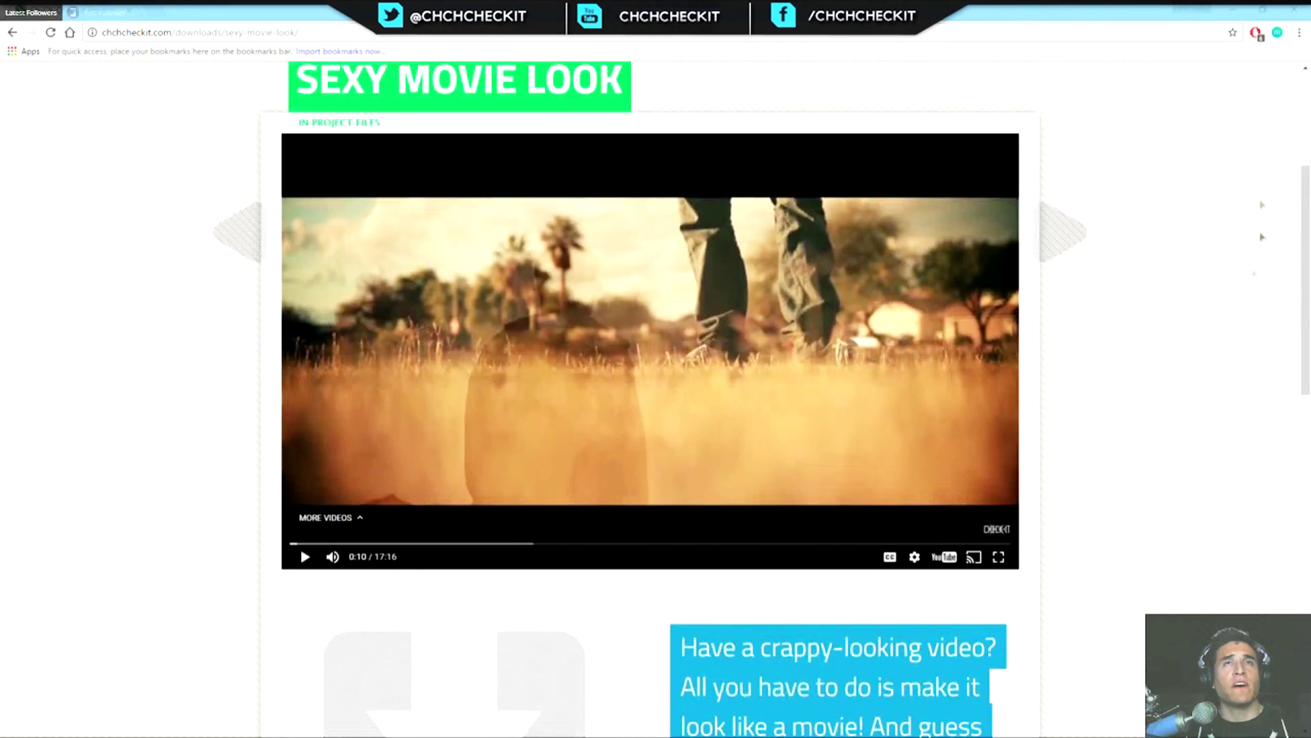
scroll(1152, 383, down, 2)
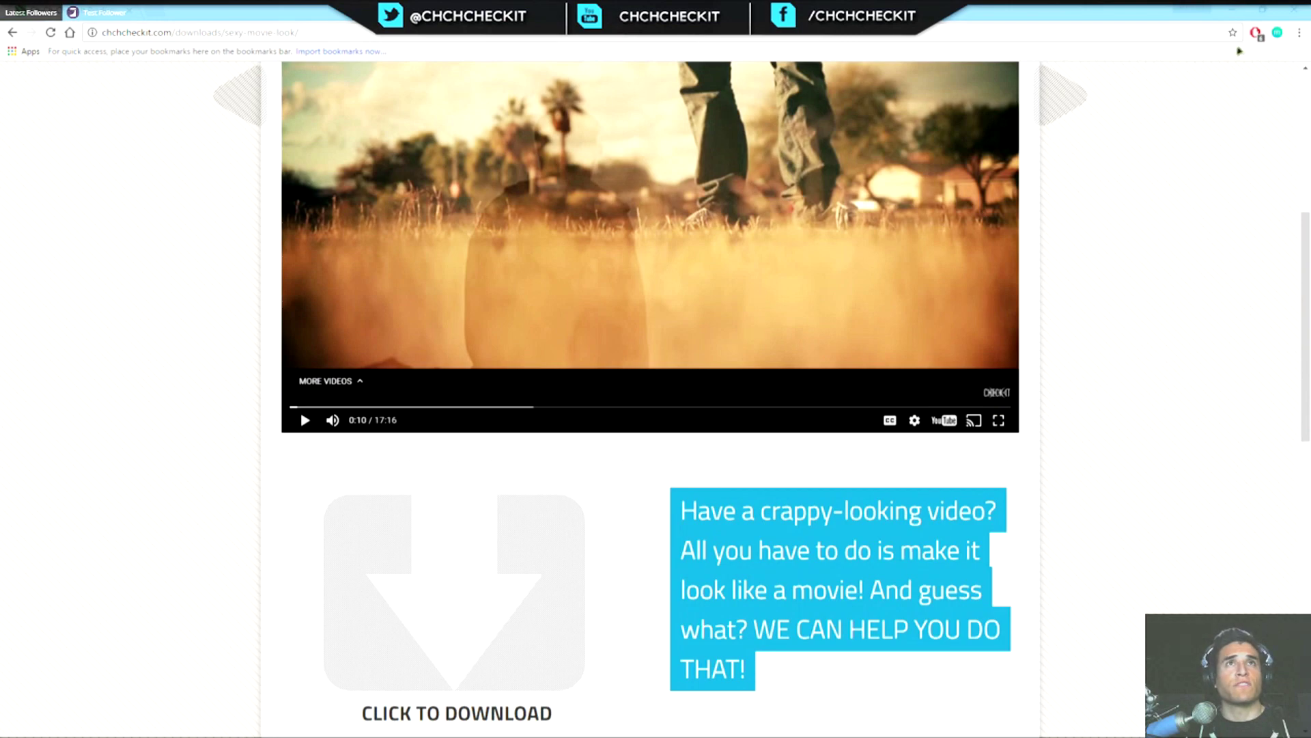
click(1235, 12)
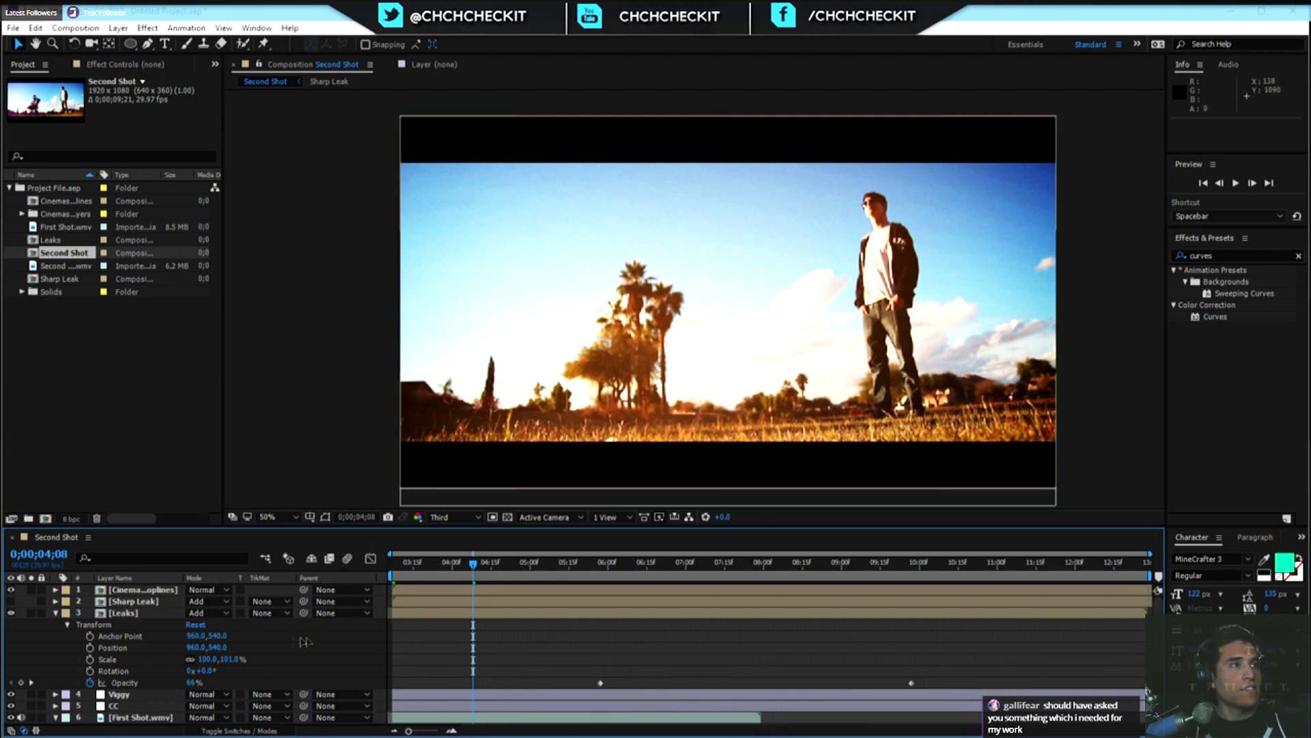
Preview the light leaks at several points along the Second Shot composition, ending at 0;00;05;00.
drag(474, 564, 410, 565)
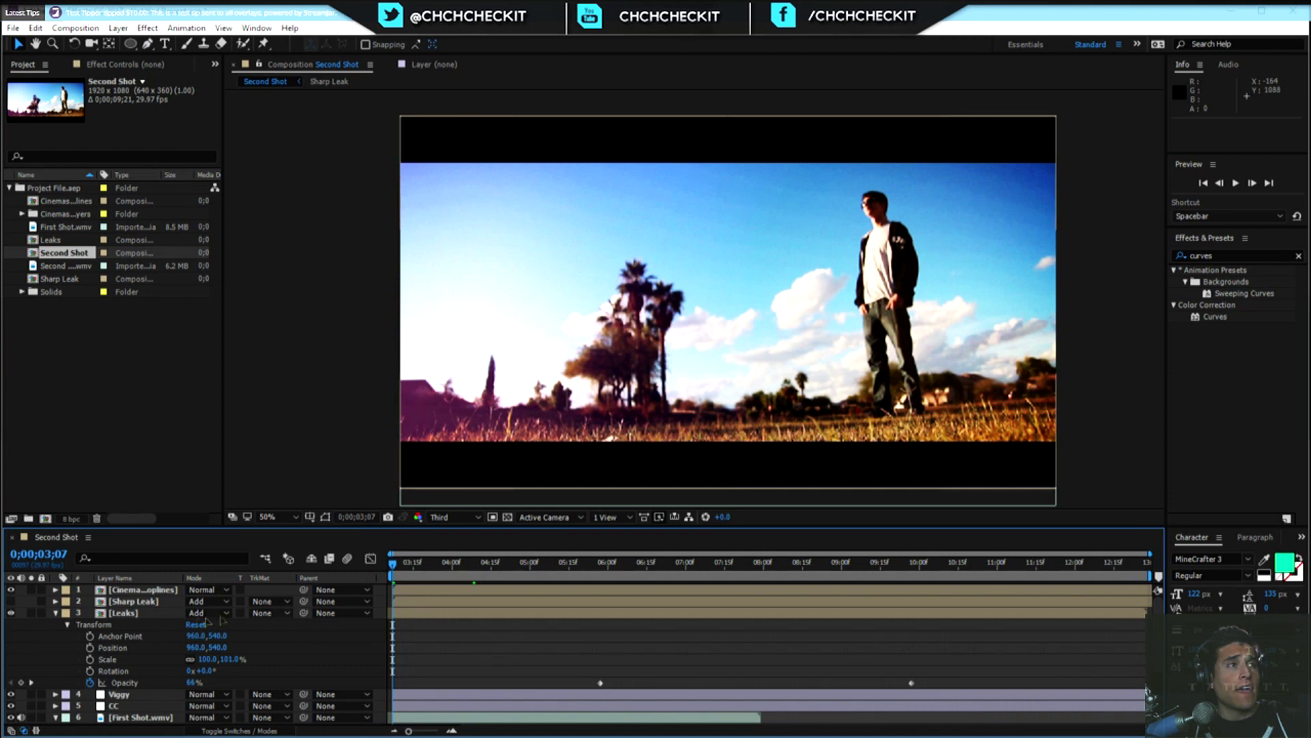
key(space)
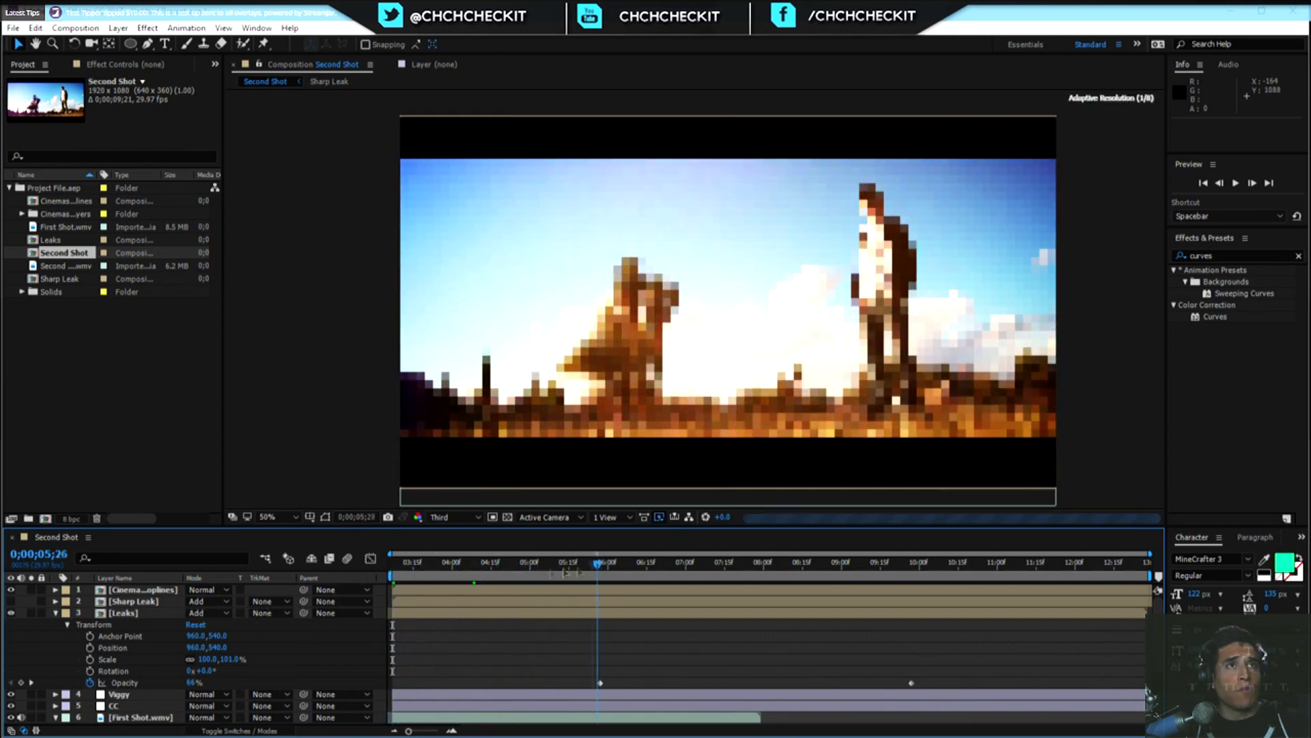
key(space)
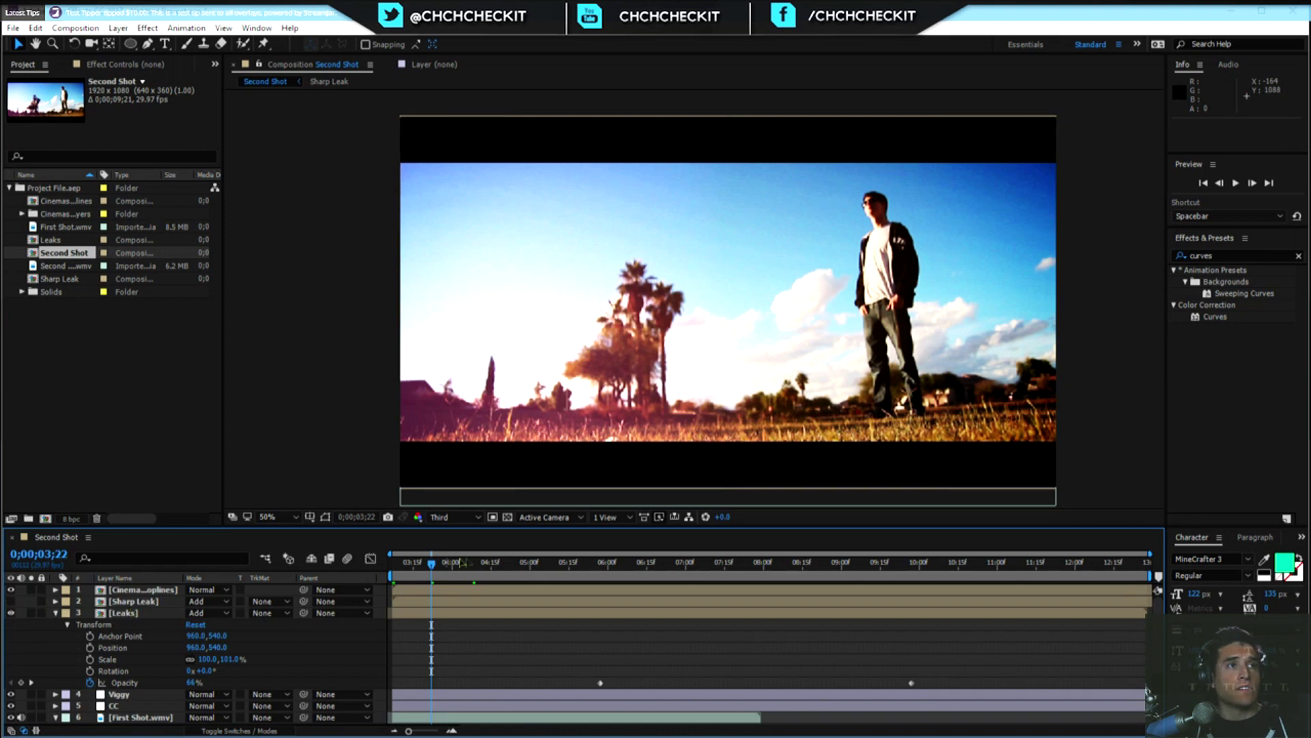
drag(435, 576, 660, 575)
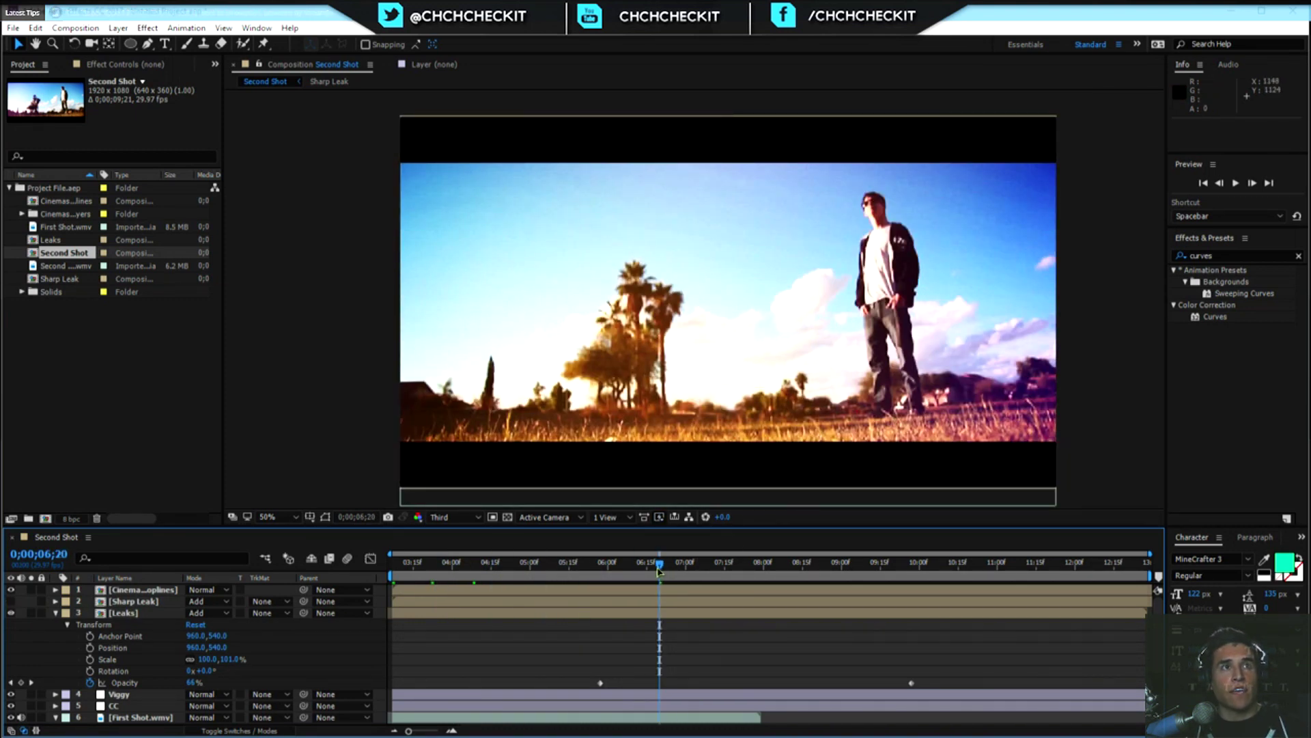
drag(659, 575, 787, 576)
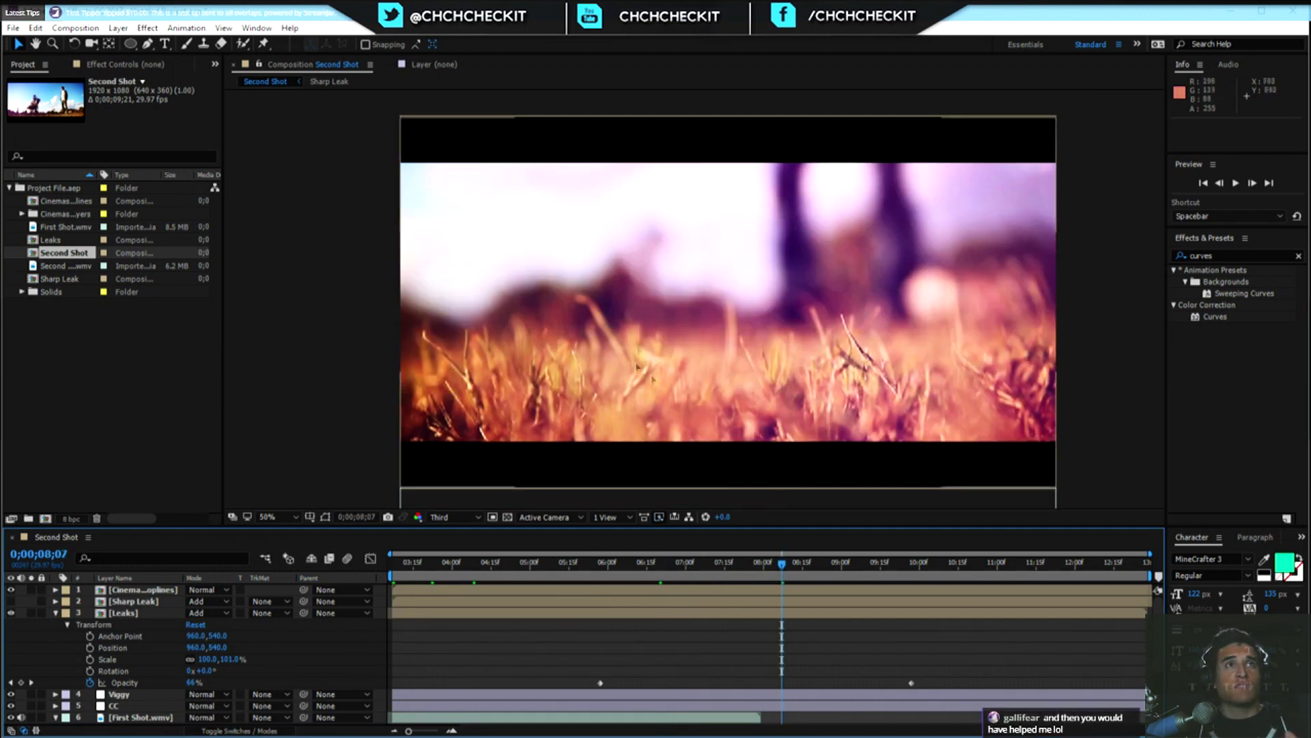
drag(782, 565, 960, 564)
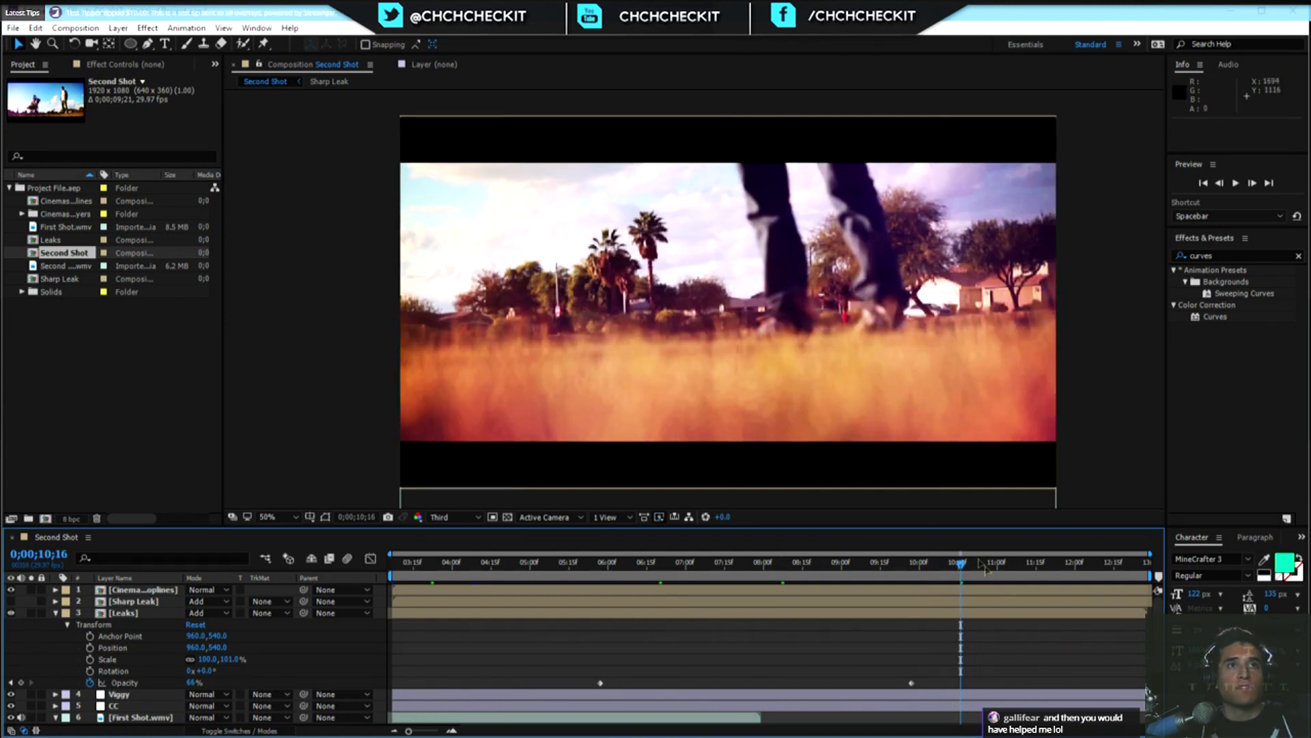
key(space)
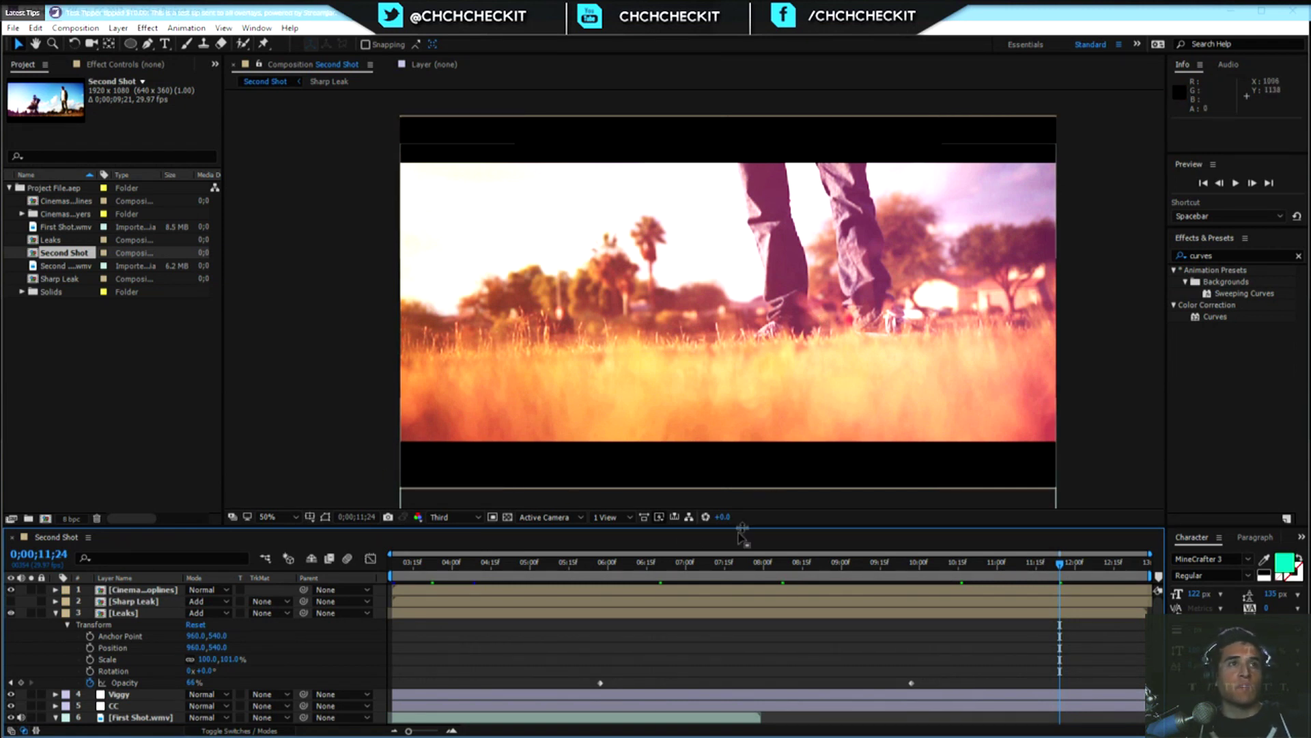
click(562, 565)
drag(562, 566, 530, 566)
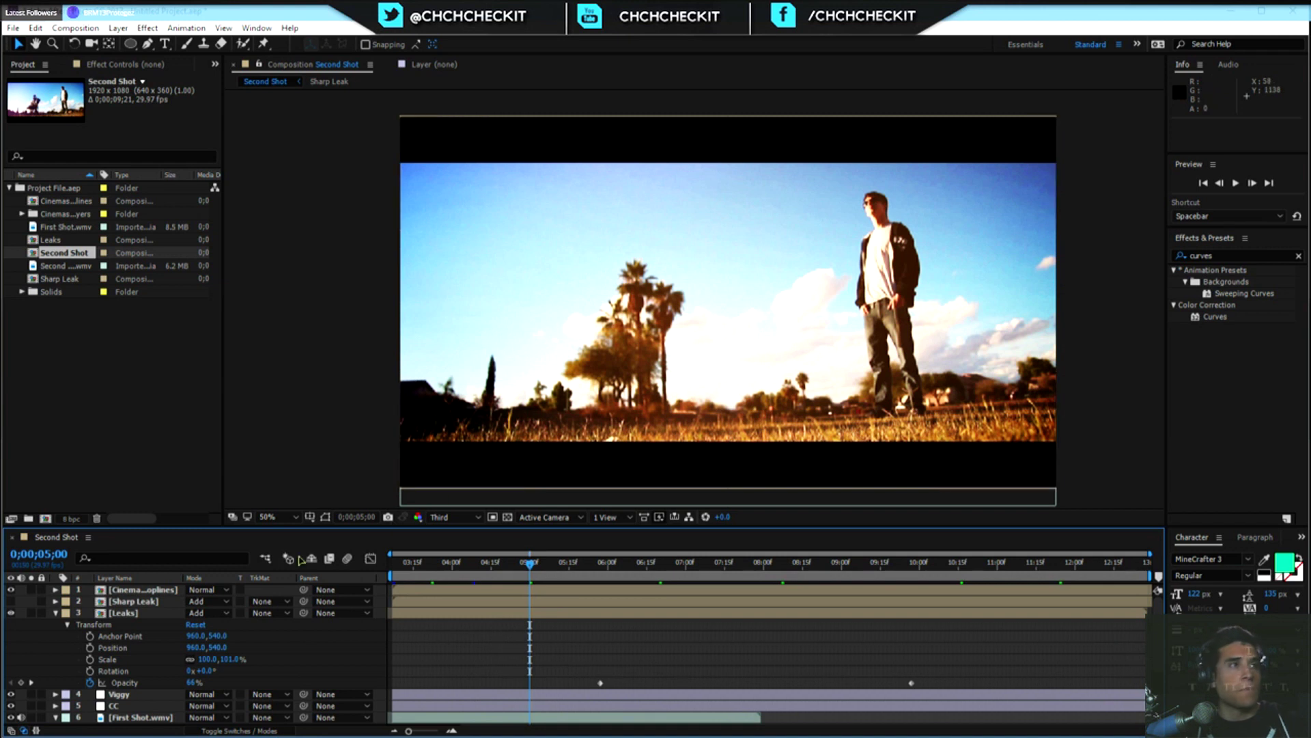
Hide the Leaks layer, show the Sharp Leak layer, and preview its effect across the Second Shot timeline.
click(123, 614)
click(11, 612)
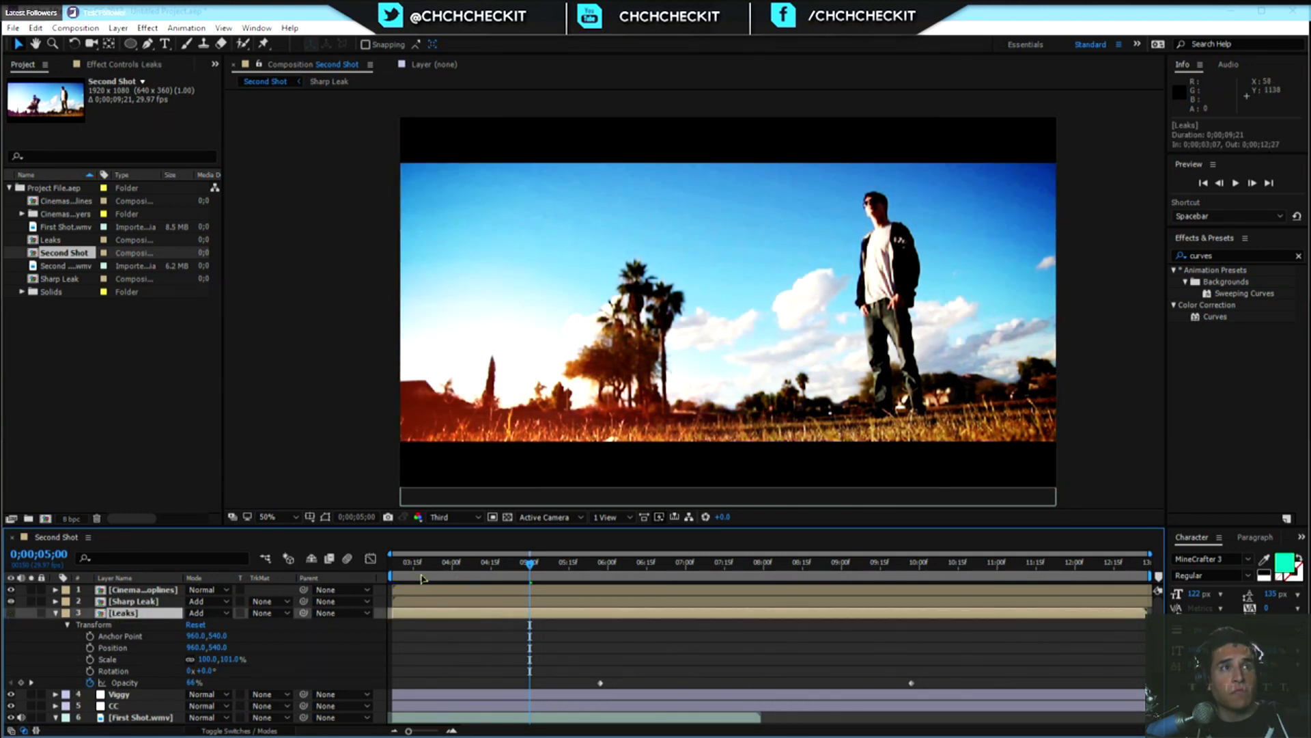
drag(533, 569, 702, 573)
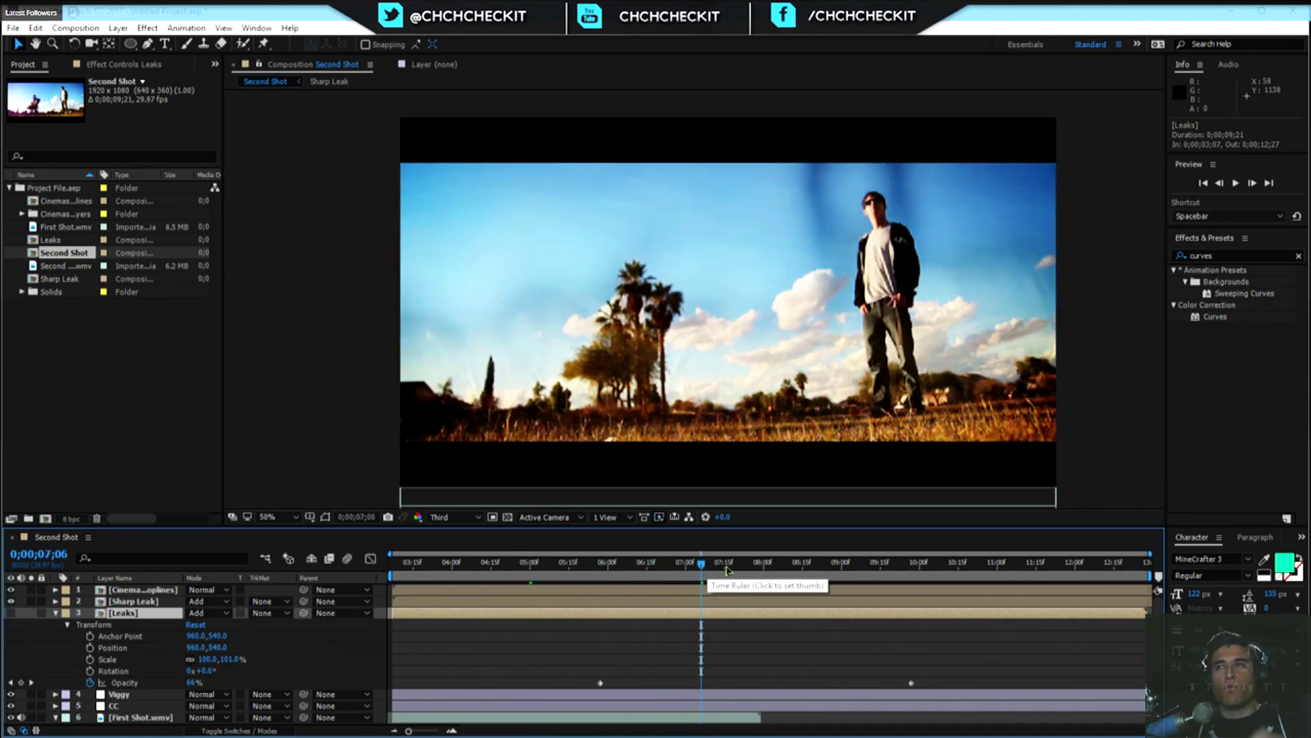
drag(735, 562, 933, 565)
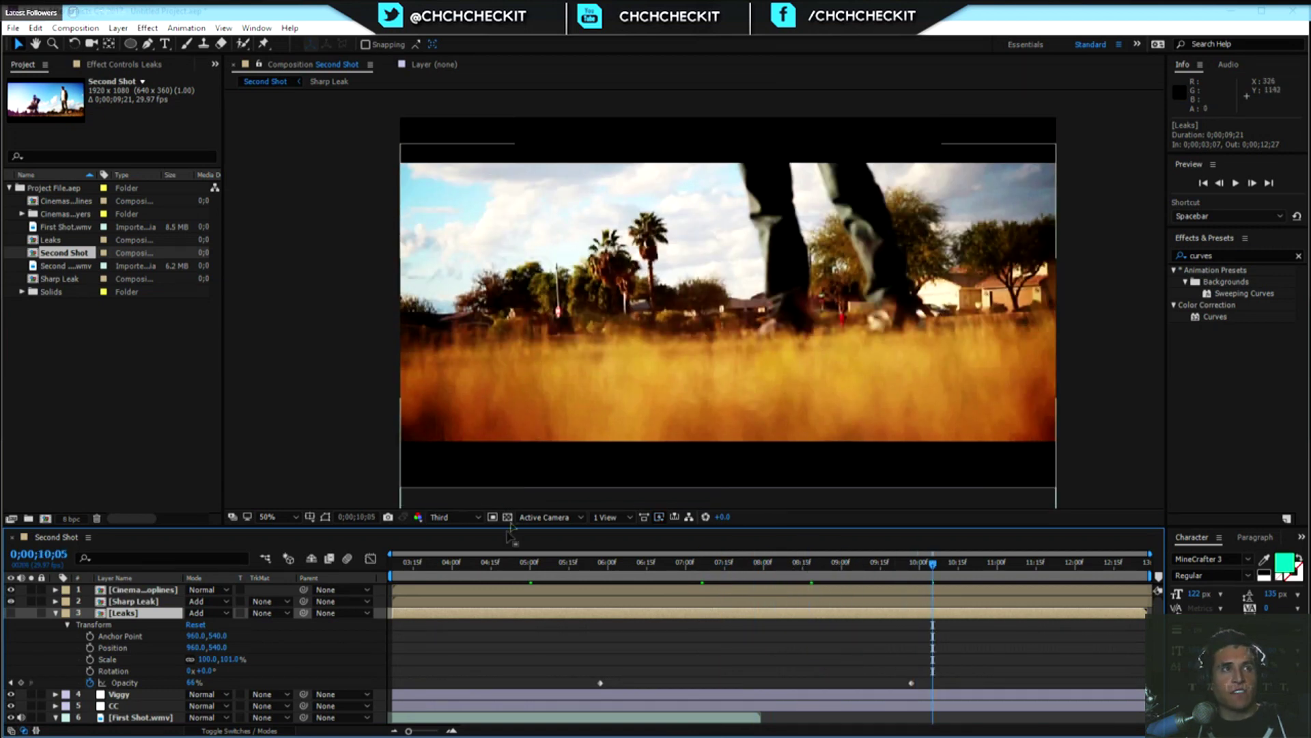
drag(483, 564, 537, 568)
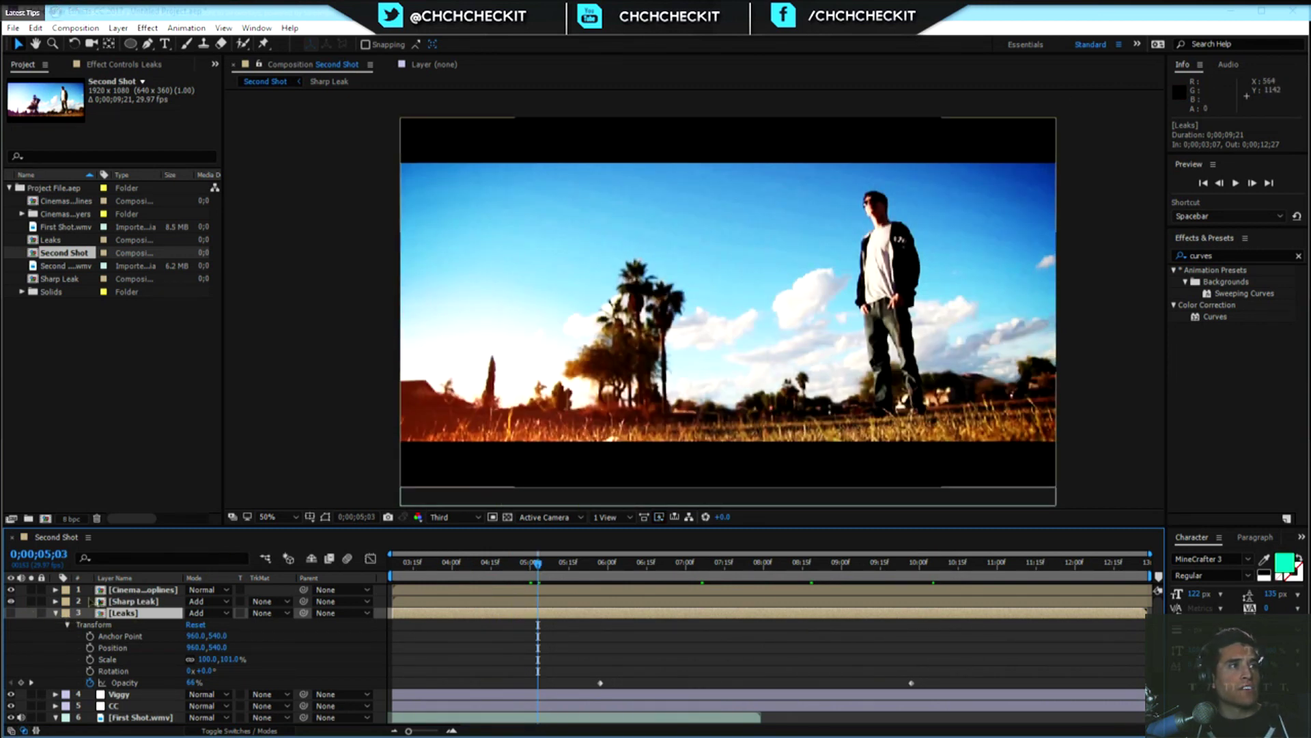
Open the Sharp Leak composition, scrub through its whole length, and return to the Second Shot composition.
double_click(129, 602)
drag(536, 564, 915, 572)
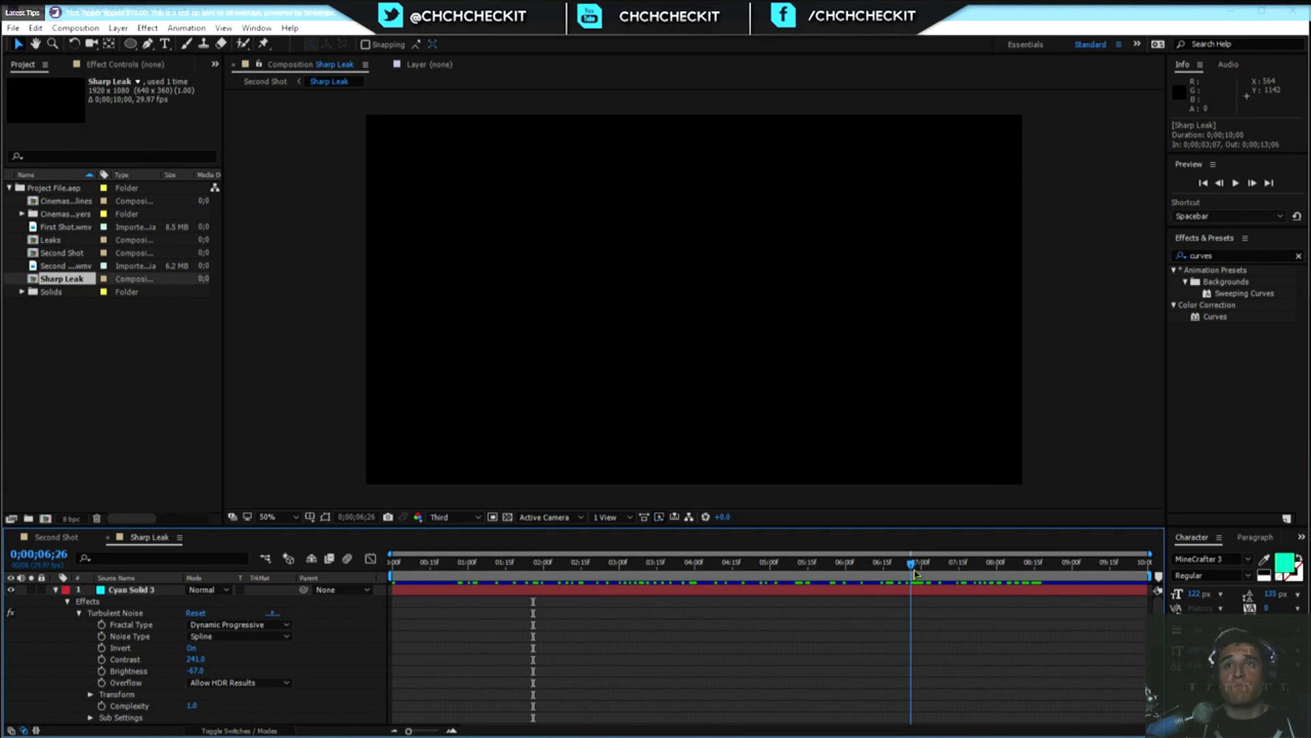
drag(915, 575, 383, 580)
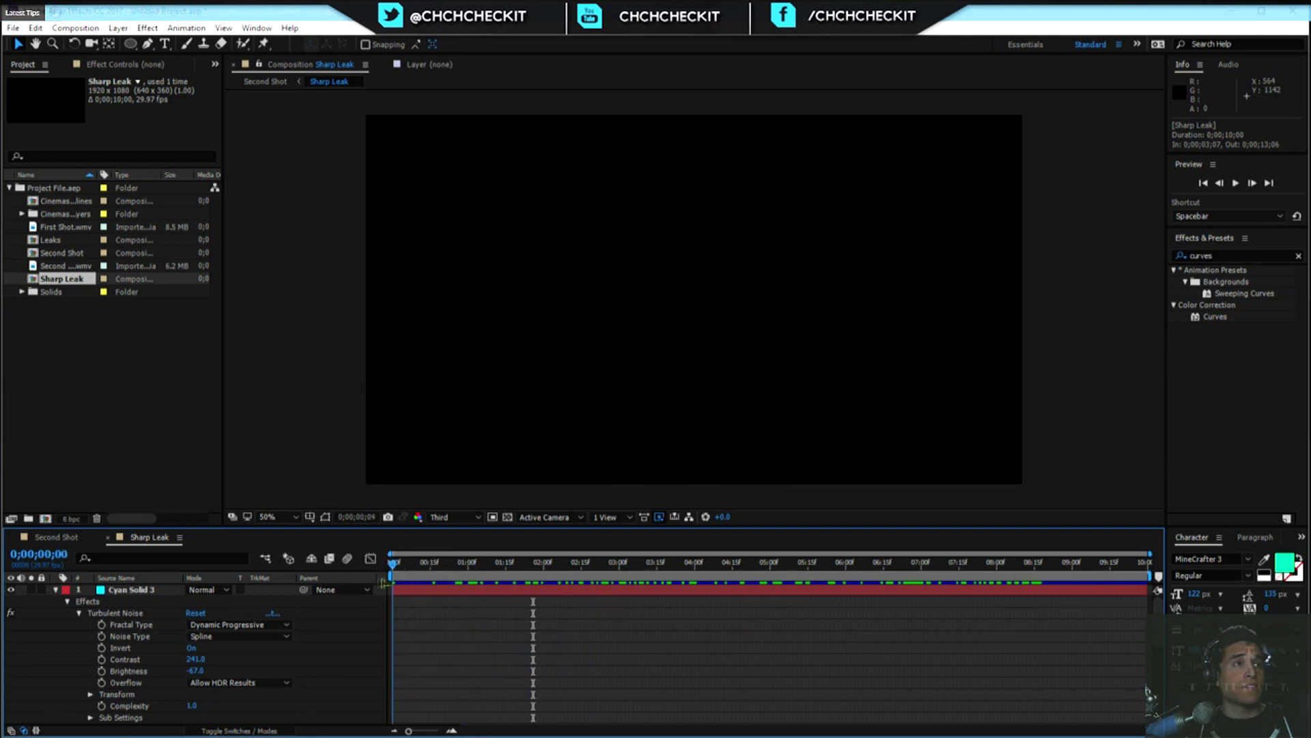
click(57, 537)
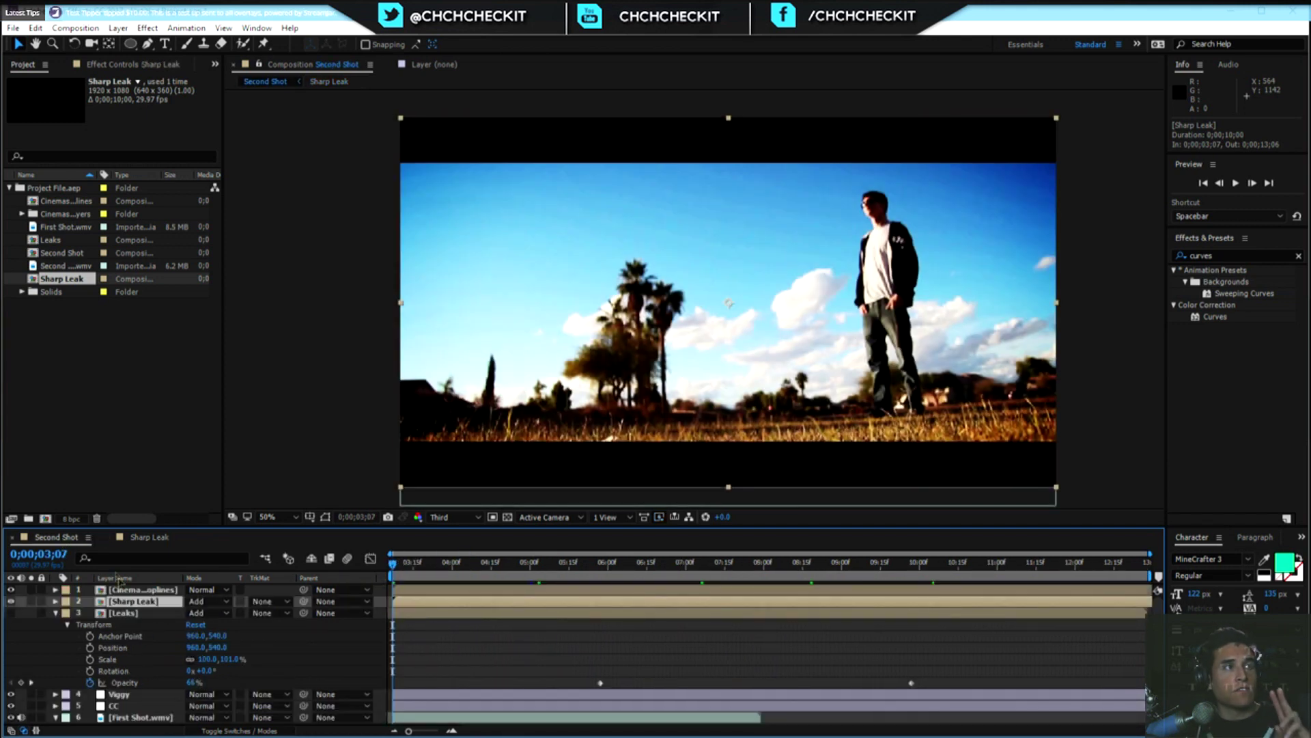
click(51, 300)
key(ctrl+a)
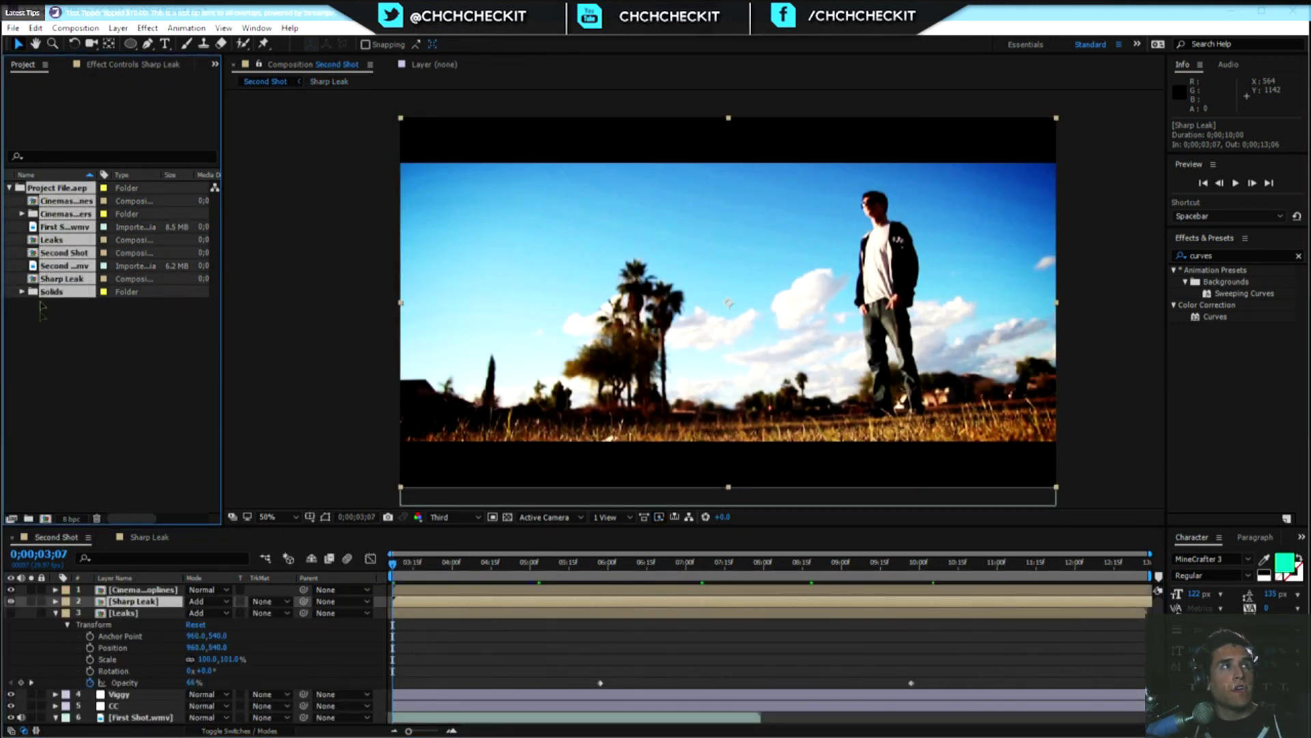
key(Delete)
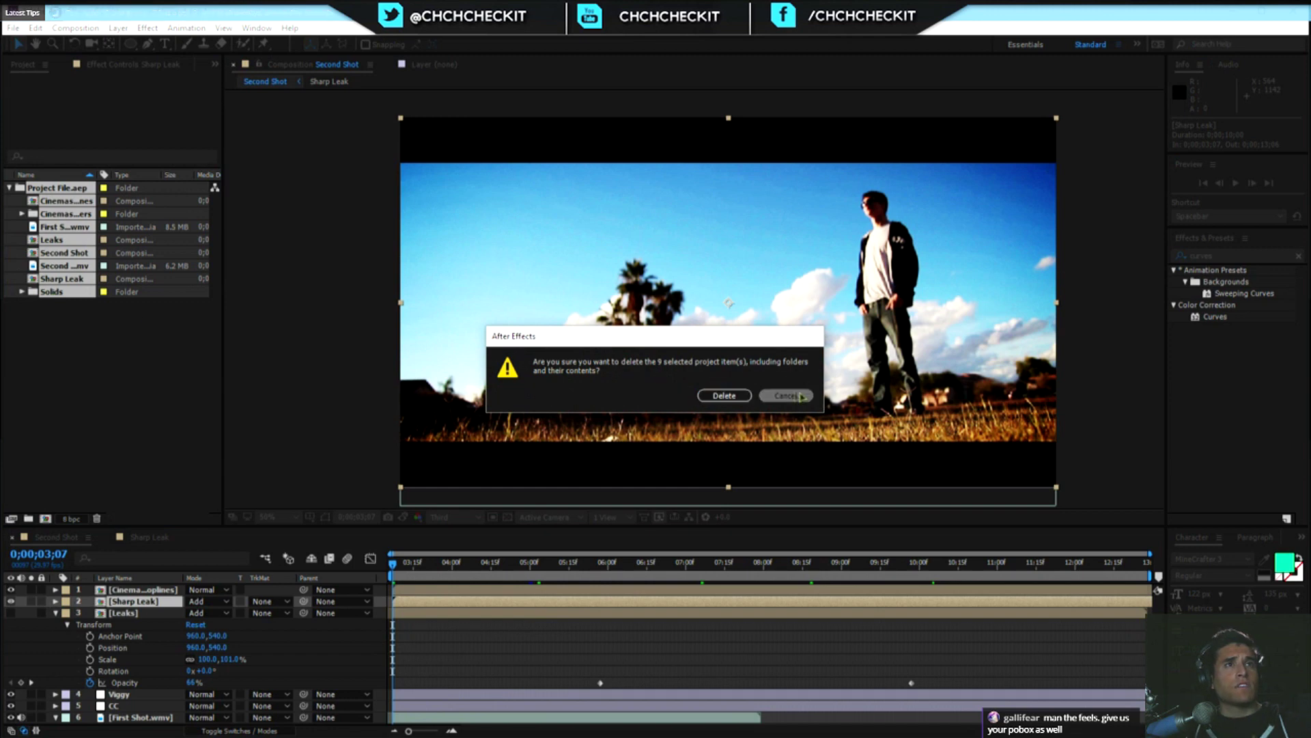
key(Return)
Start a new project without saving the changes to Untitled Project.aep.
click(13, 28)
mouse_move(29, 44)
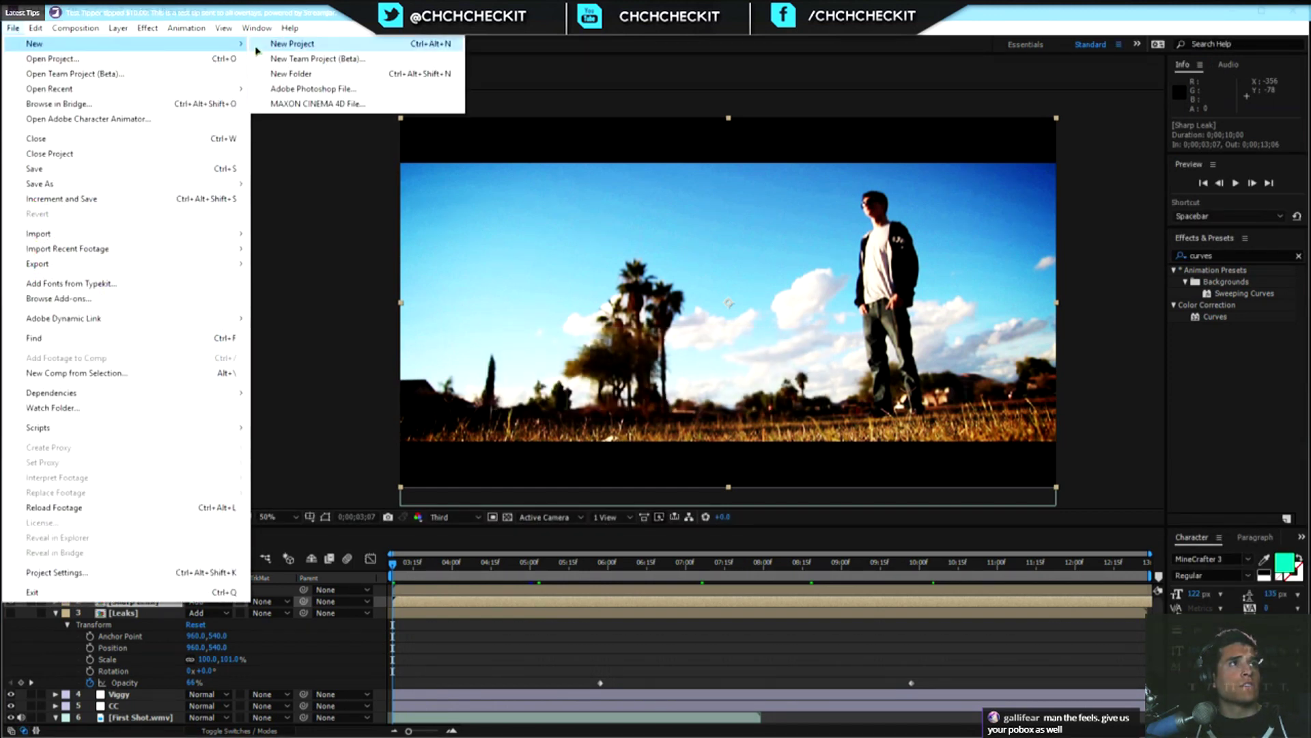
click(292, 44)
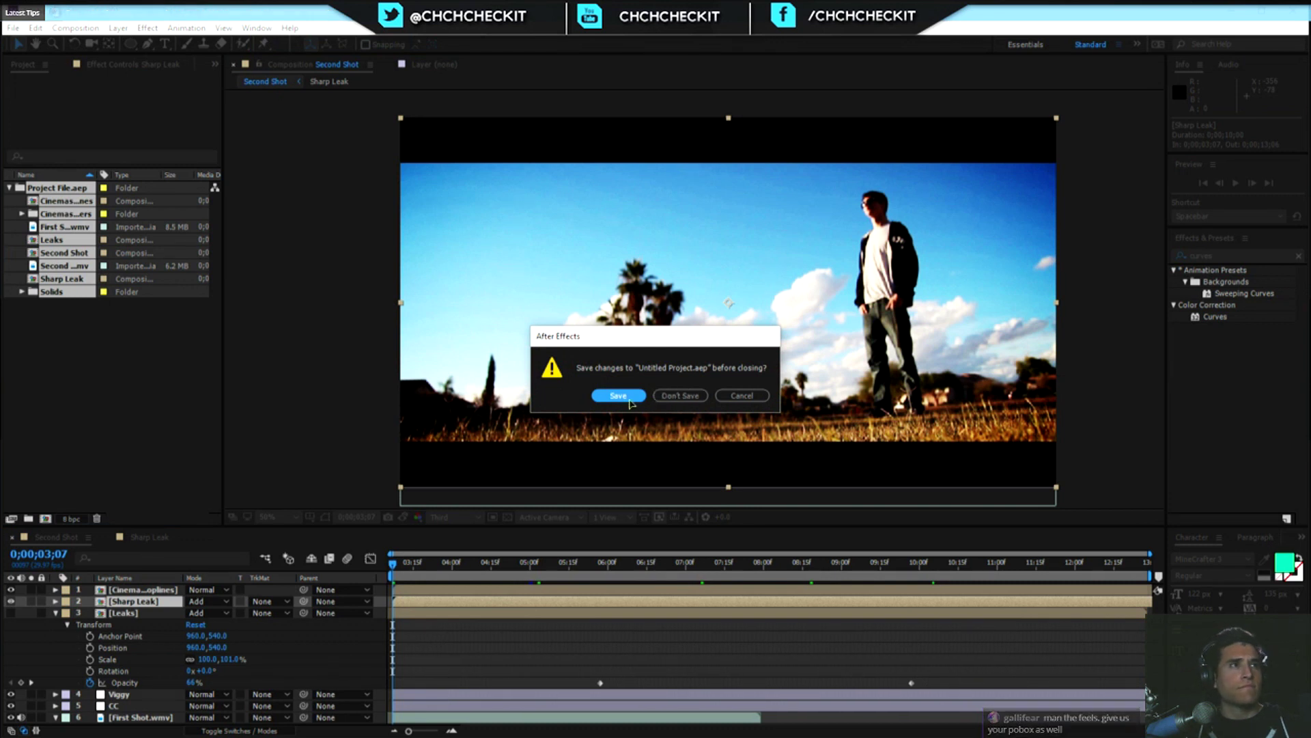
click(673, 401)
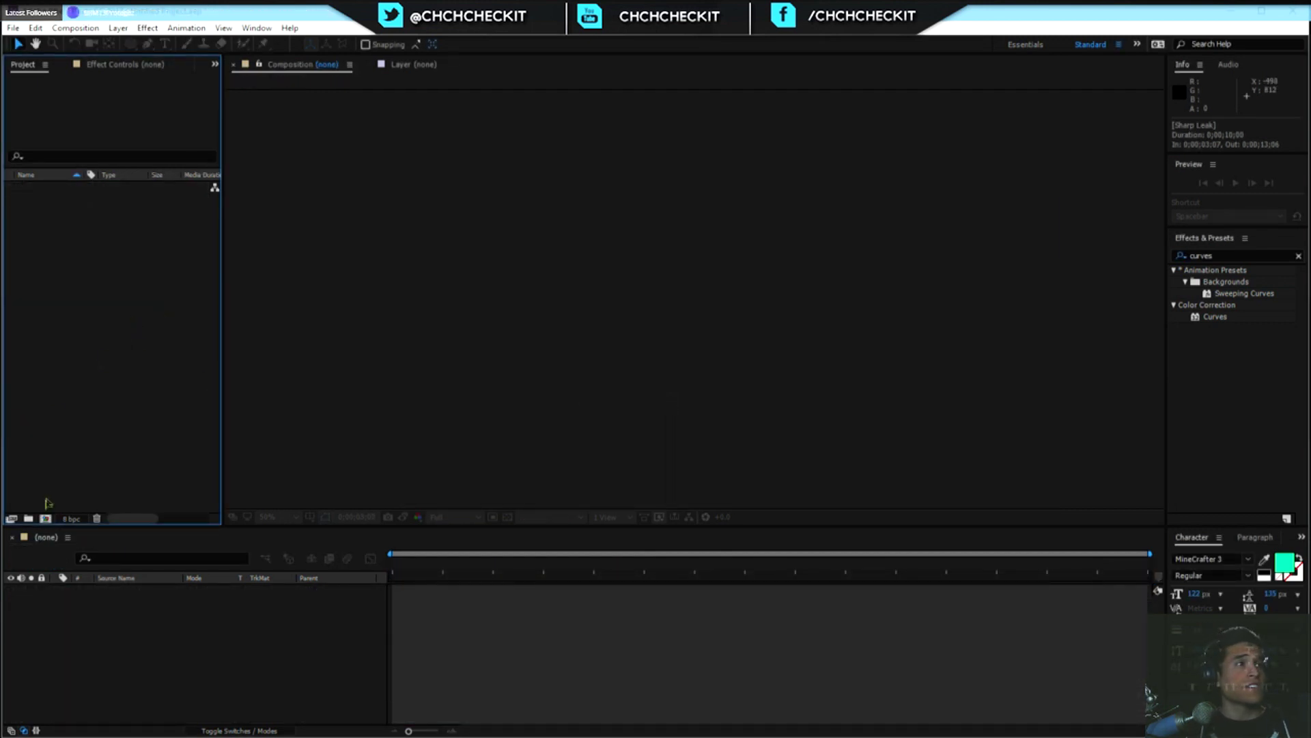
Create a 10-second composition named Light Leaks with the HDTV 1080 29.97 preset.
click(45, 519)
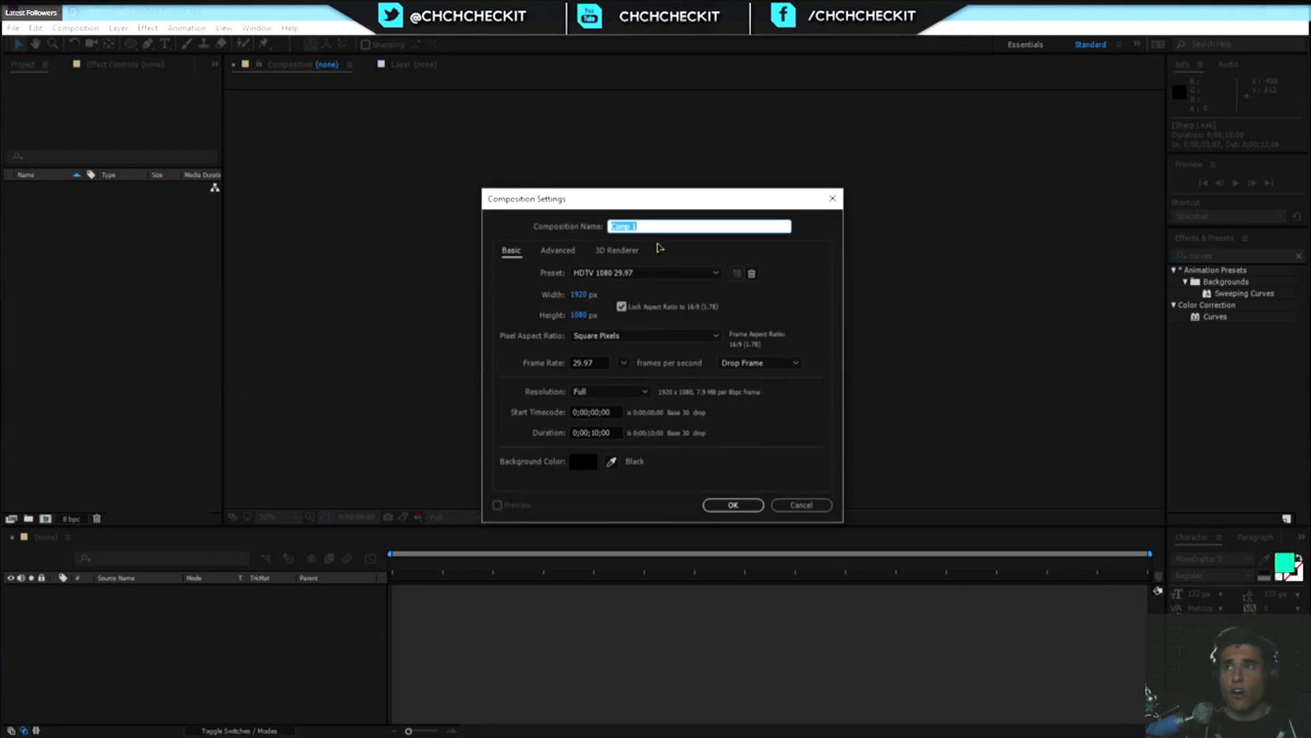
text(Light Leaks)
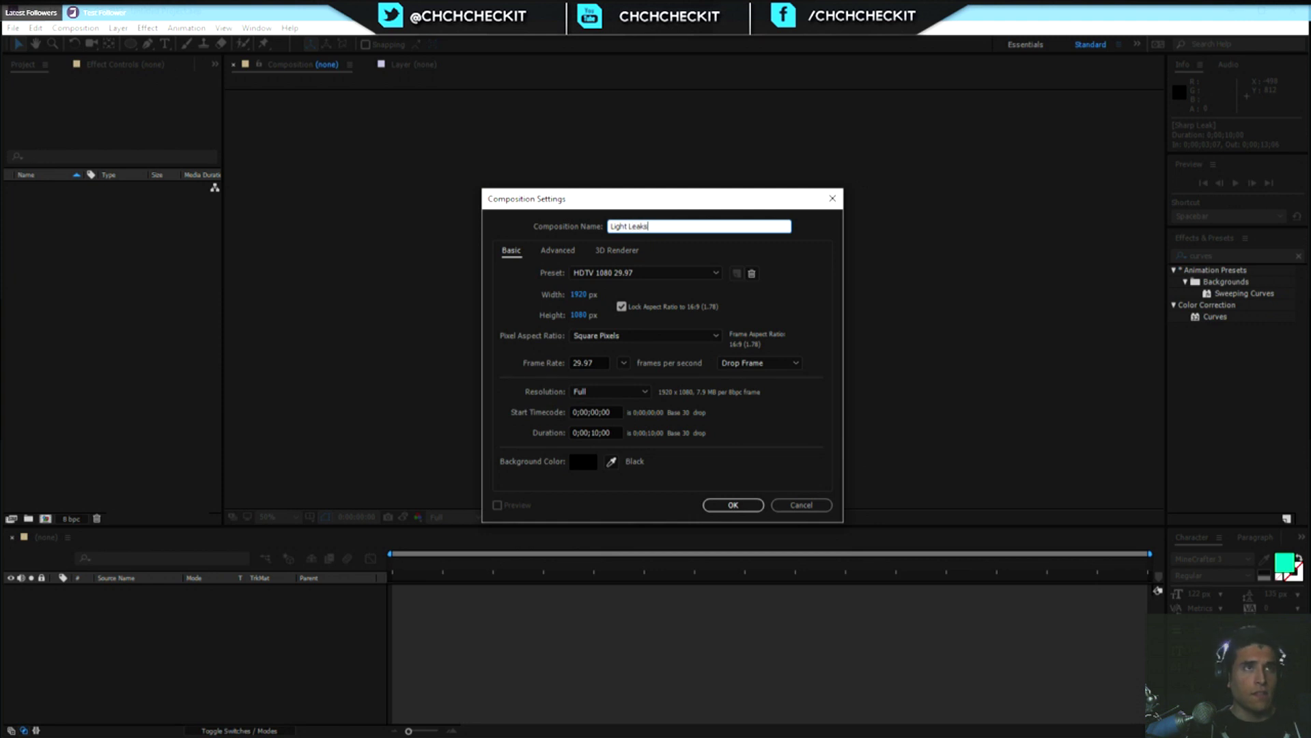
key(Return)
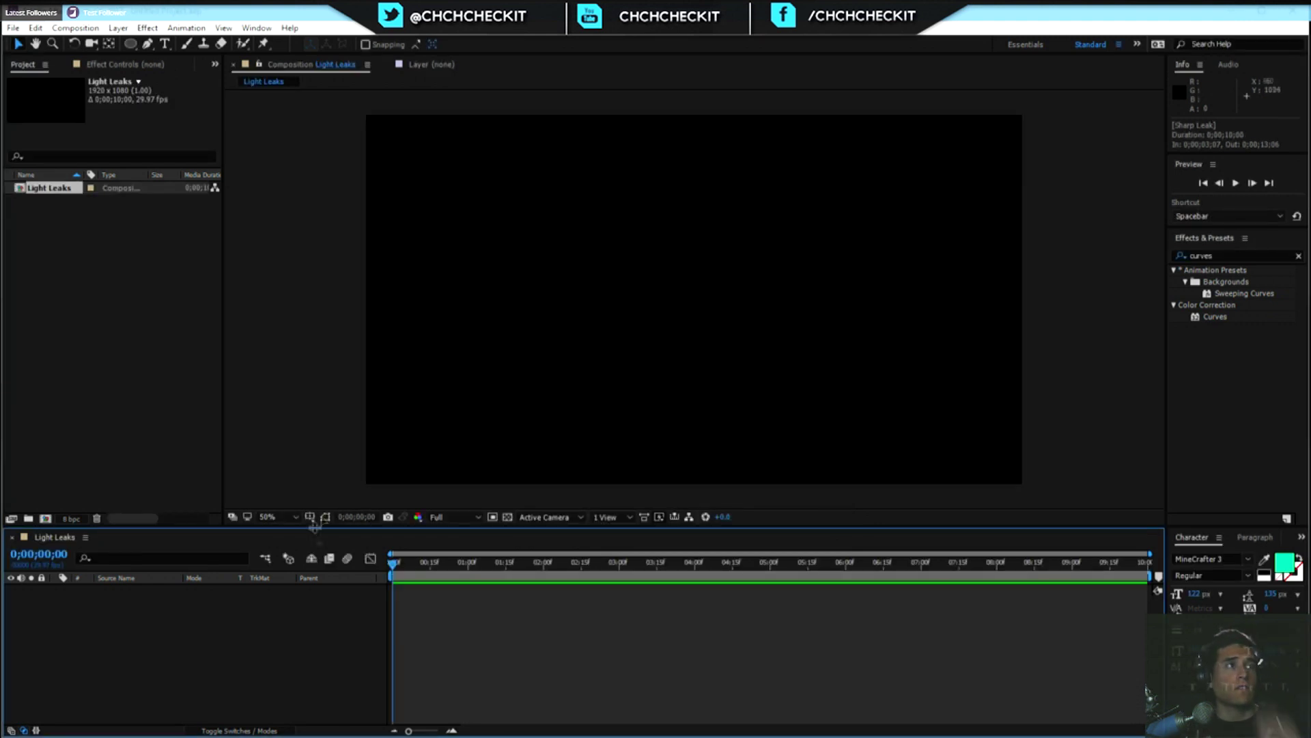
Import First Shot, Second Shot and Cinemascope 2-35-1 Croplines from the Light Leaks folder as footage.
double_click(127, 314)
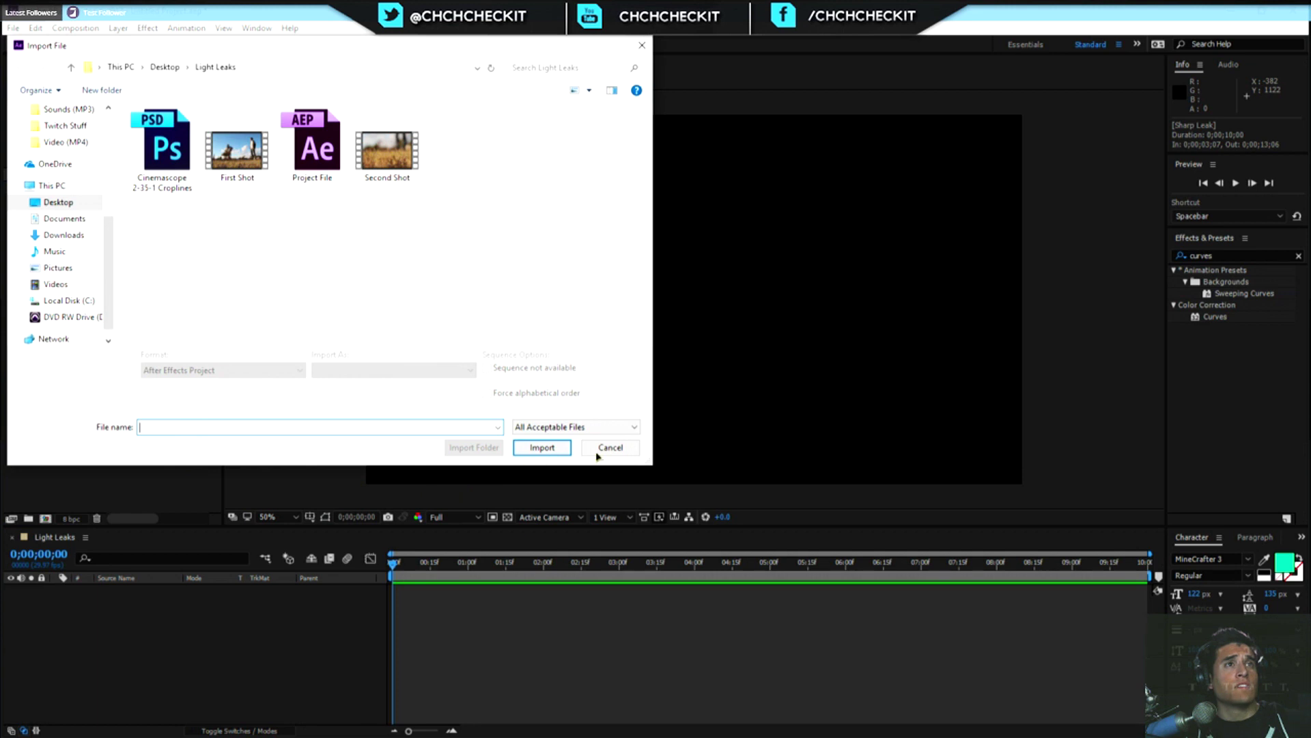
click(597, 452)
double_click(187, 381)
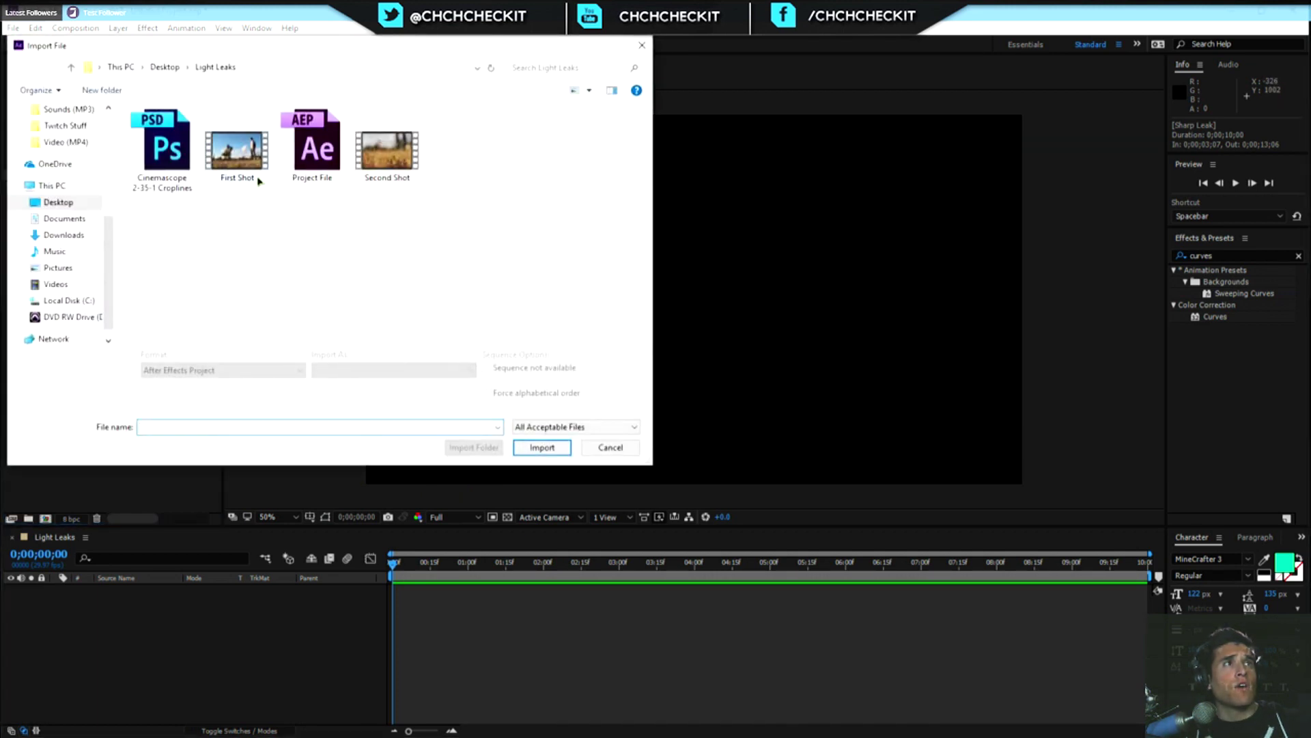
click(251, 171)
ctrl+click(378, 171)
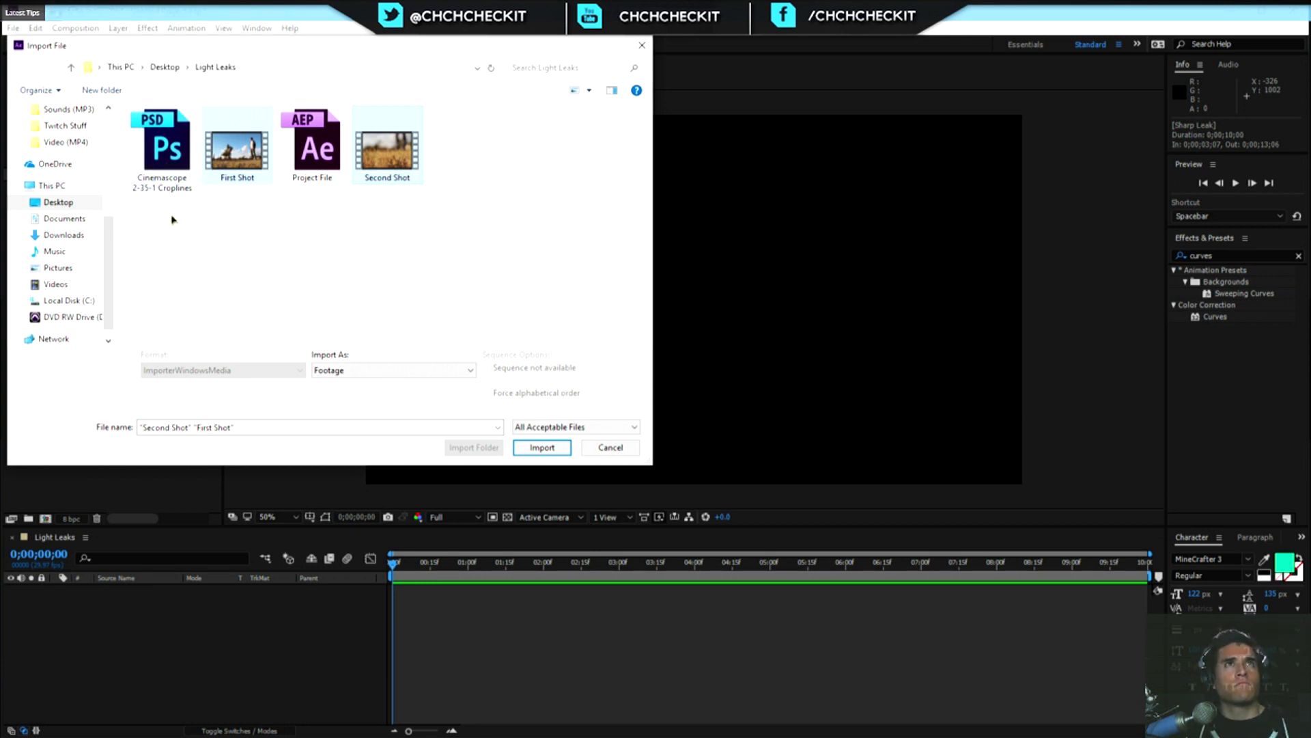
ctrl+click(172, 176)
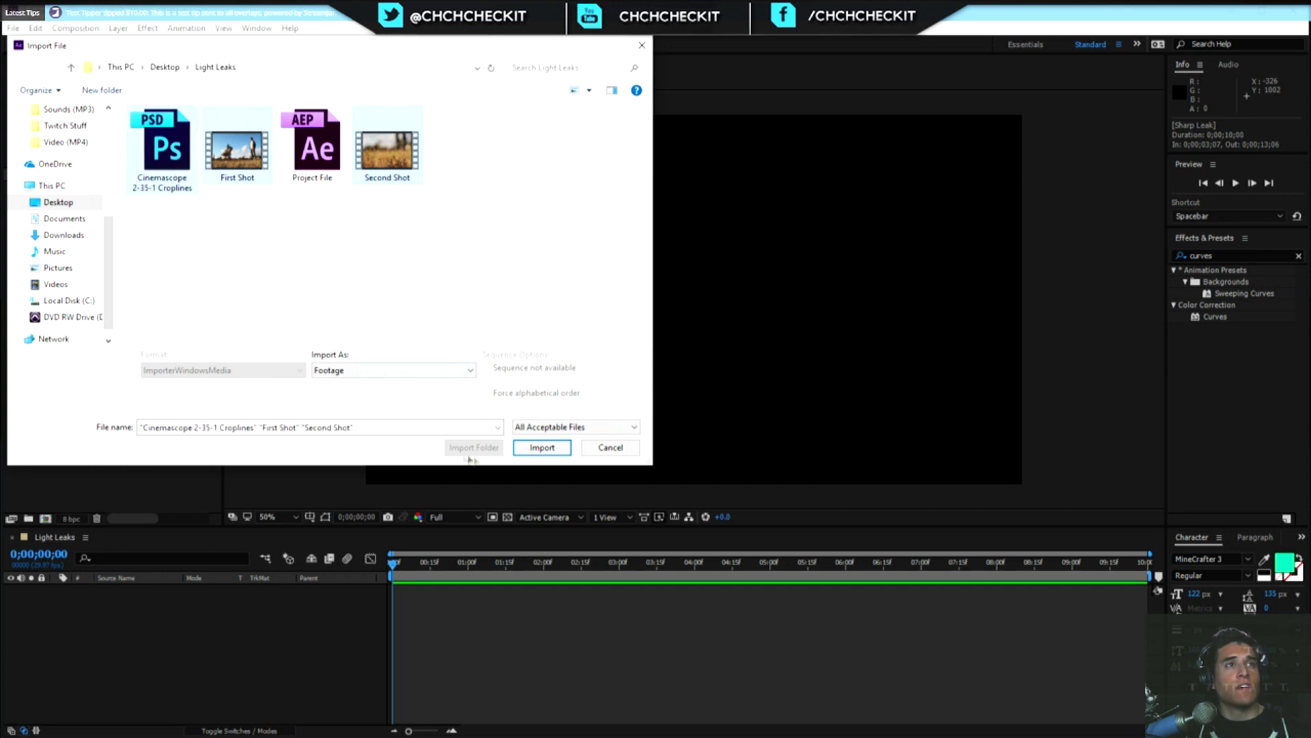
click(542, 447)
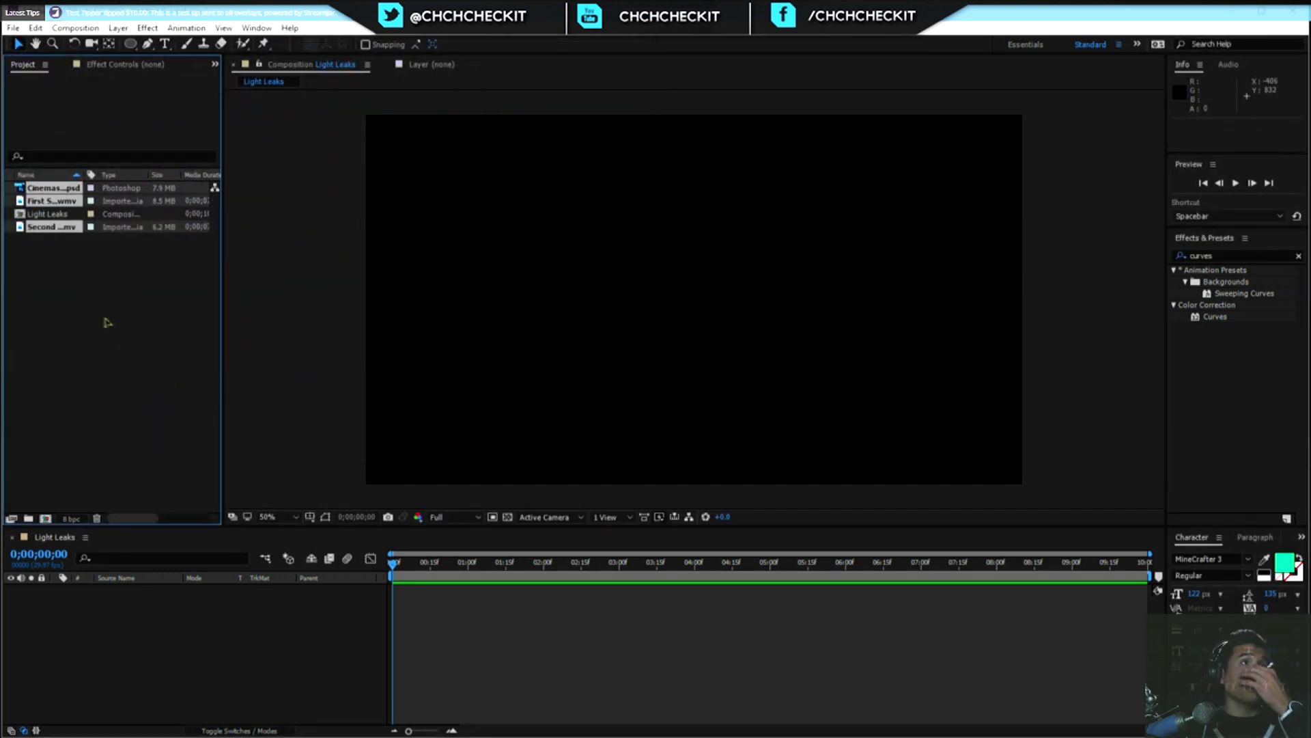
Add Second Shot.wmv and First Shot.wmv to the Light Leaks timeline and shift First Shot to start at about 0;00;05;15.
click(109, 322)
click(51, 228)
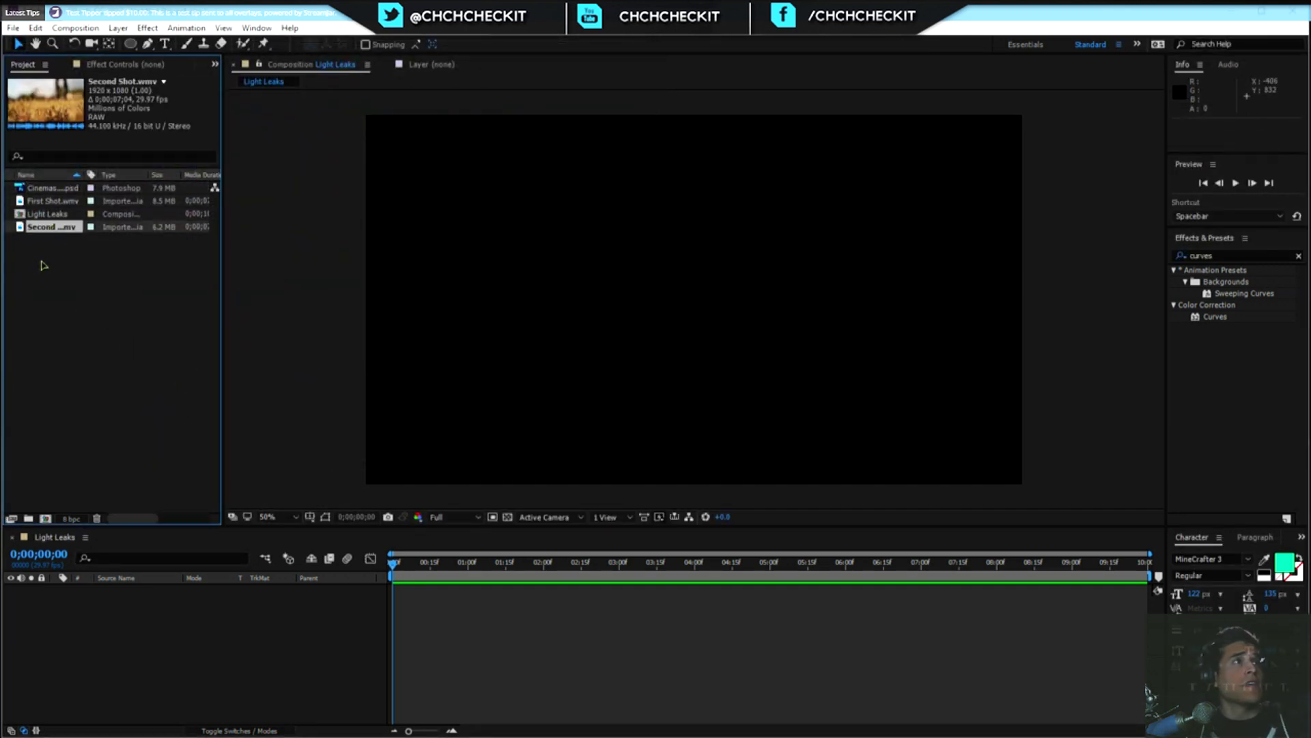
ctrl+click(47, 202)
drag(50, 231, 172, 669)
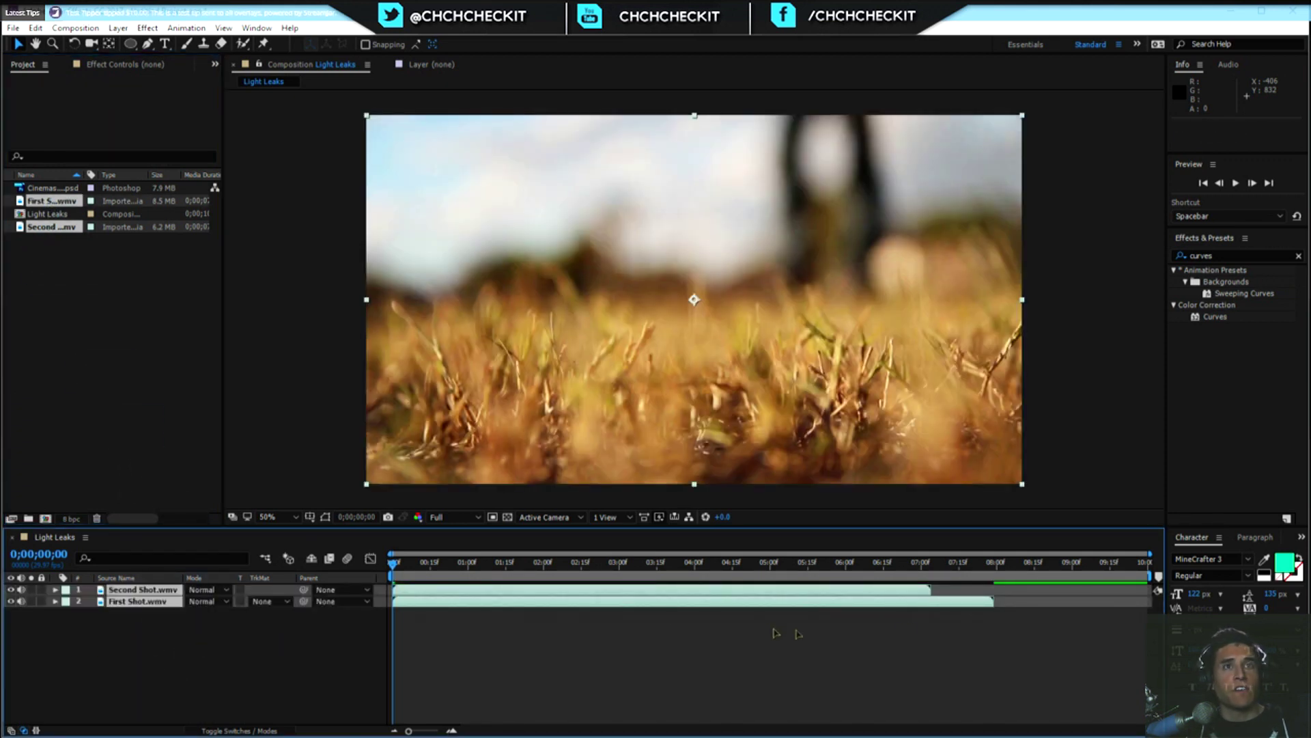
click(954, 615)
drag(539, 601, 945, 623)
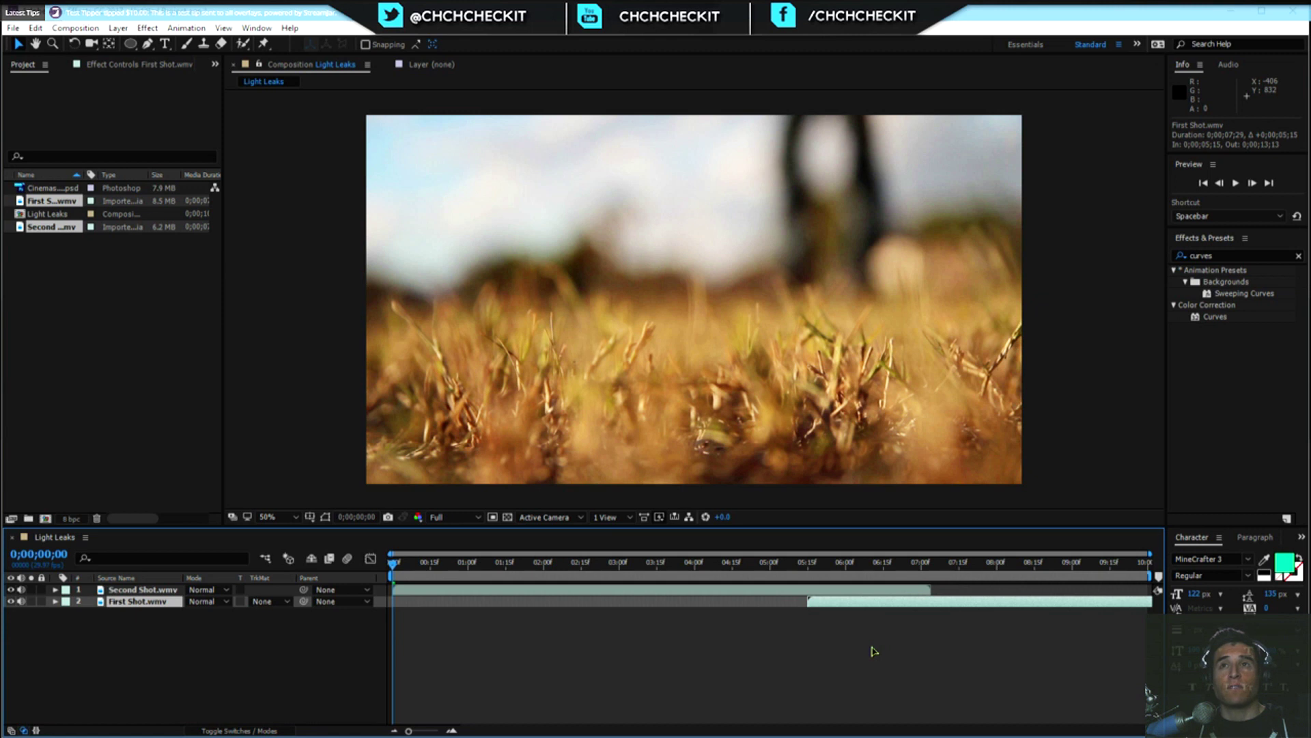
Start First Shot at 0;00;00;00, move Second Shot below it in the layer stack, and start Second Shot at about 0;00;04;29.
click(153, 592)
drag(915, 605, 952, 598)
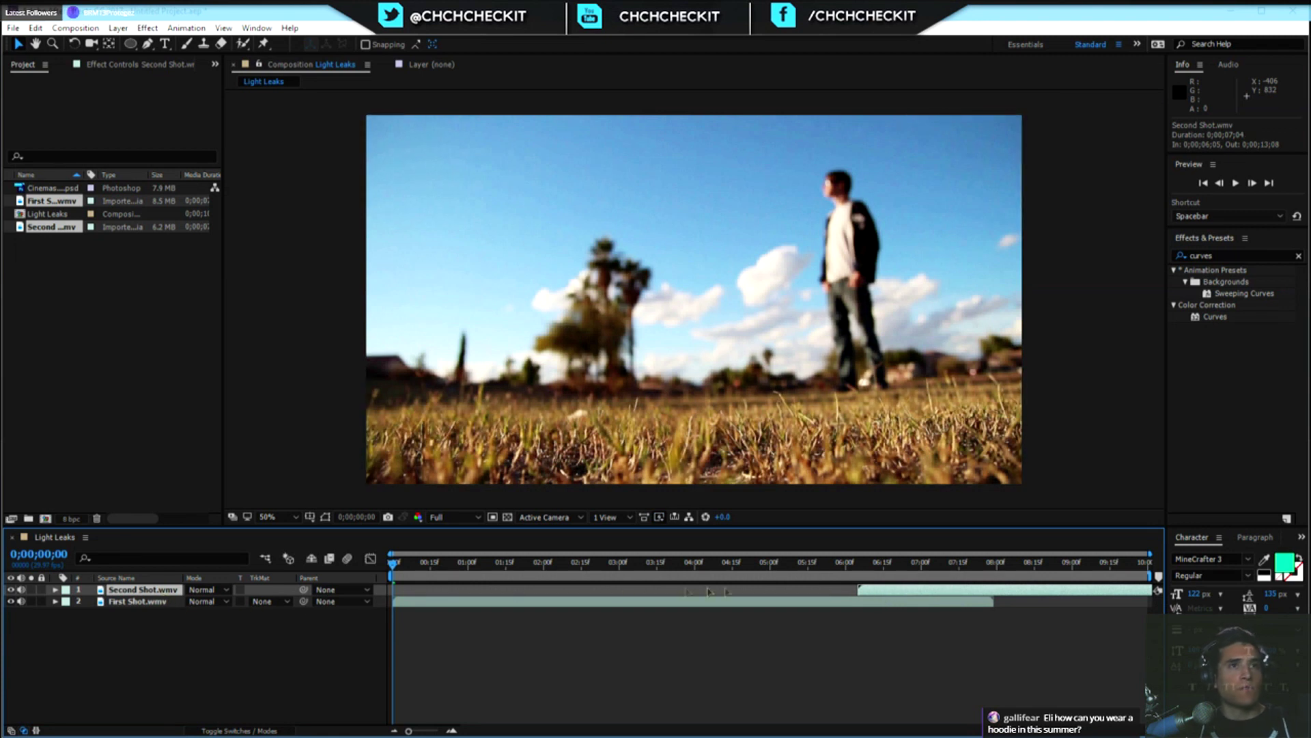
drag(142, 589, 138, 618)
click(909, 587)
click(863, 563)
drag(864, 564, 813, 566)
drag(896, 611, 768, 566)
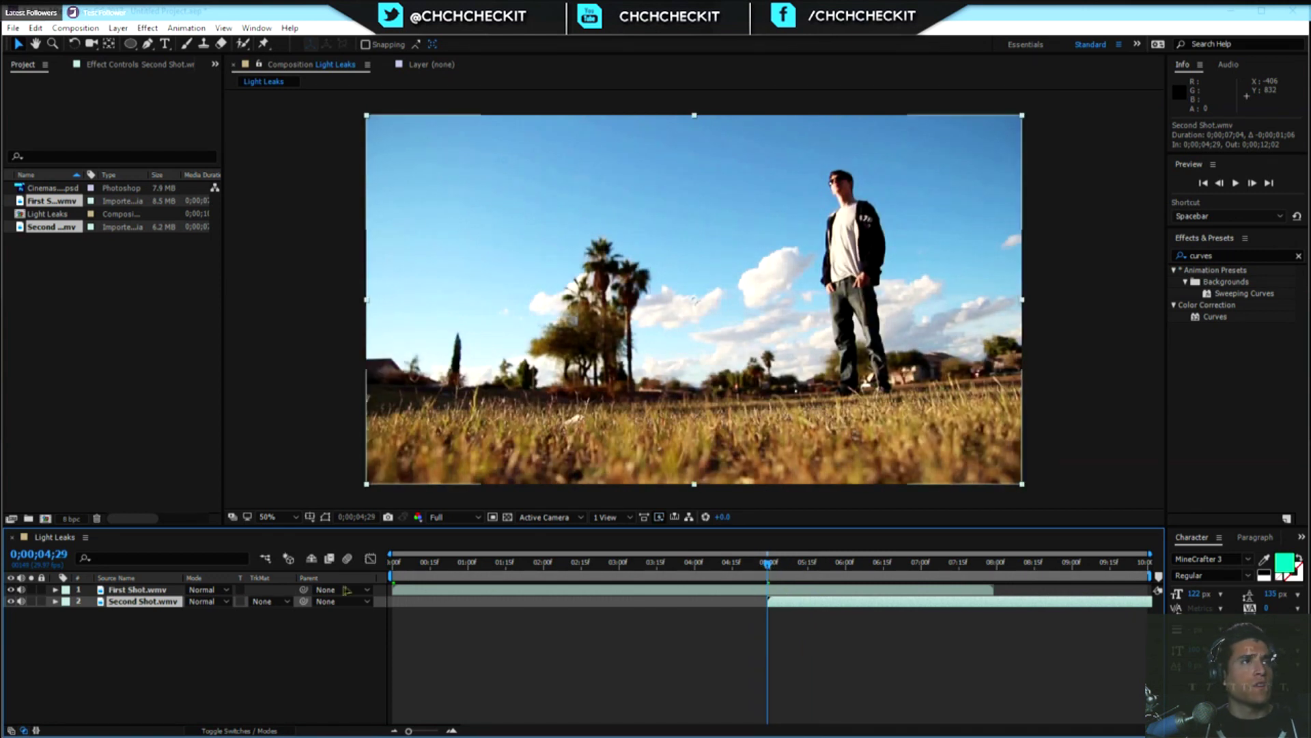
Keyframe First Shot's opacity from 100% at 0;00;04;29 to 0% at about 0;00;06;09 and check the crossfade.
click(158, 591)
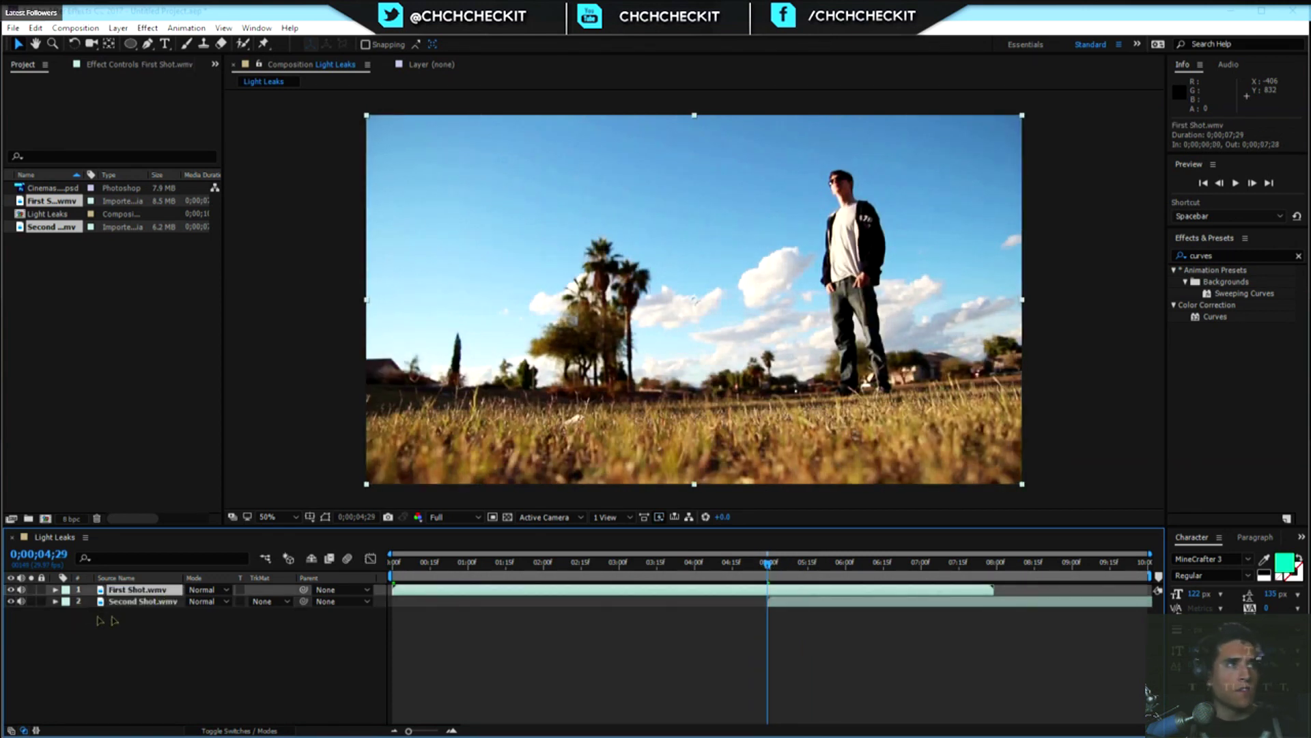
key(t)
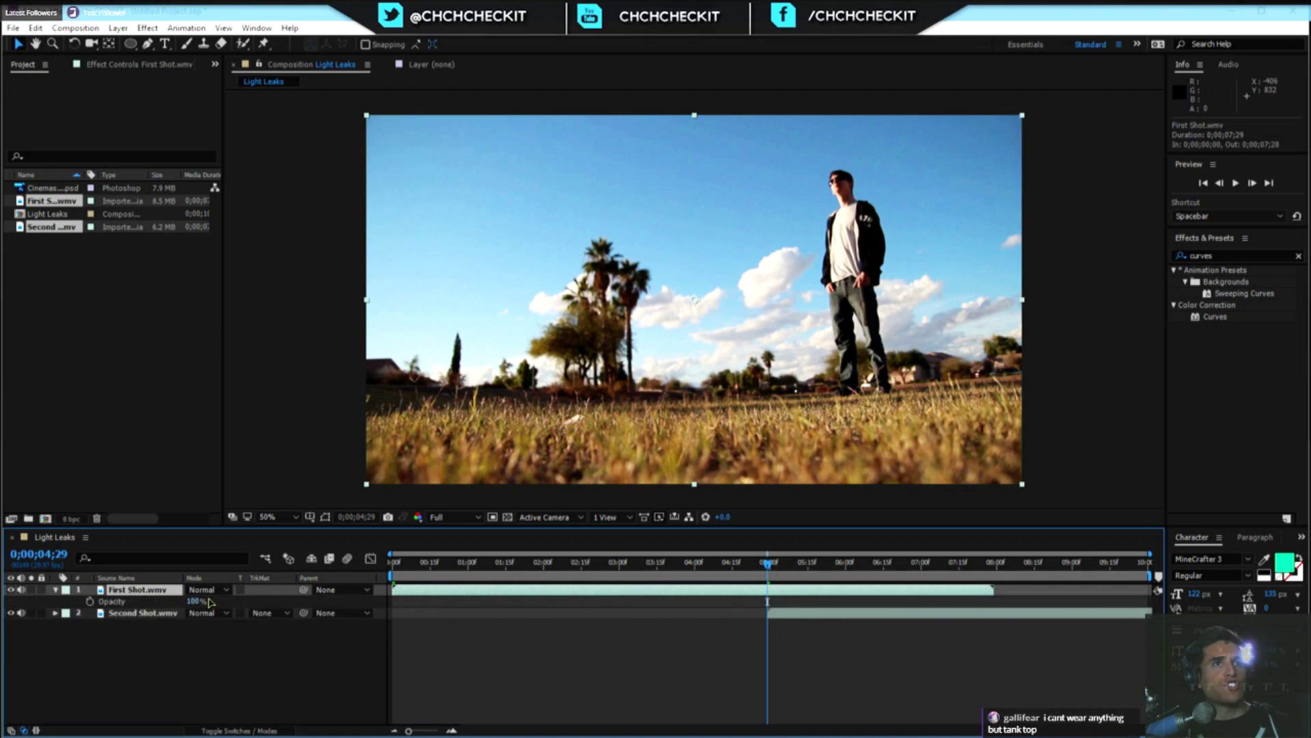
click(89, 601)
drag(772, 573, 872, 571)
click(193, 601)
text(0)
key(Return)
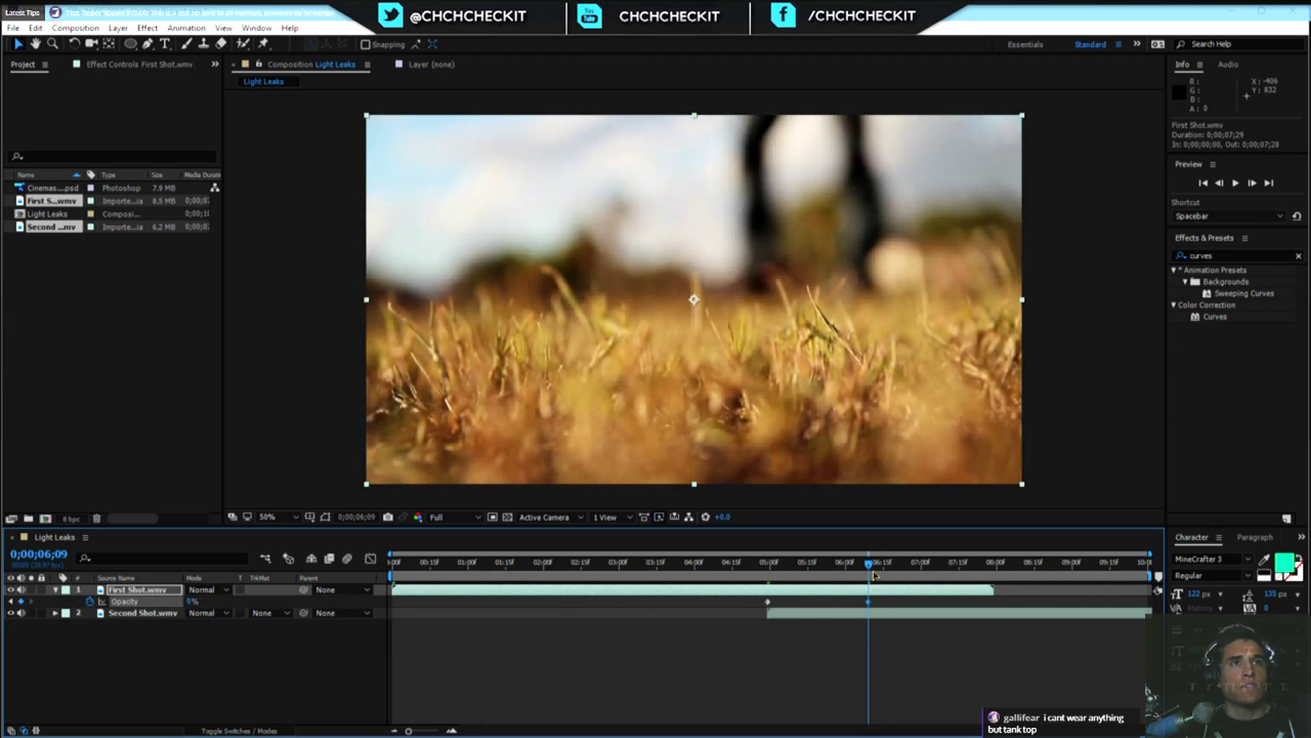
drag(874, 572, 731, 569)
drag(732, 564, 755, 564)
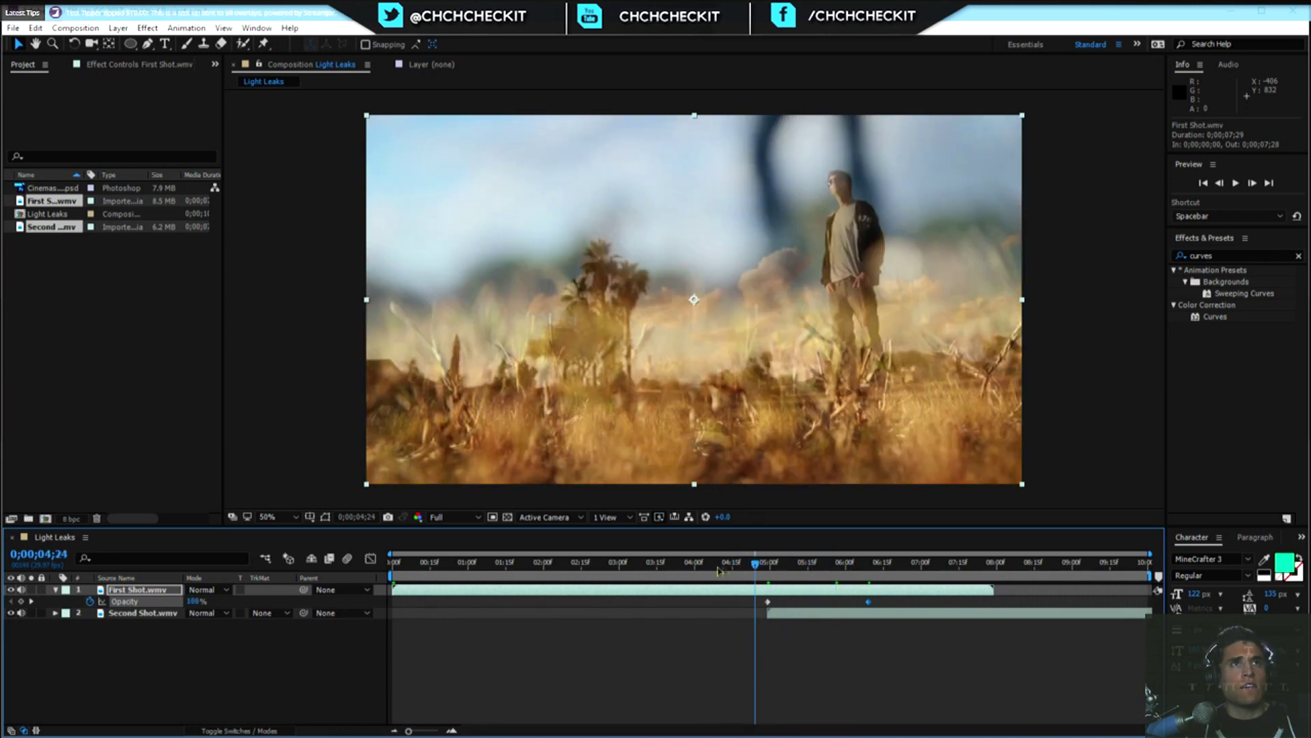
click(92, 638)
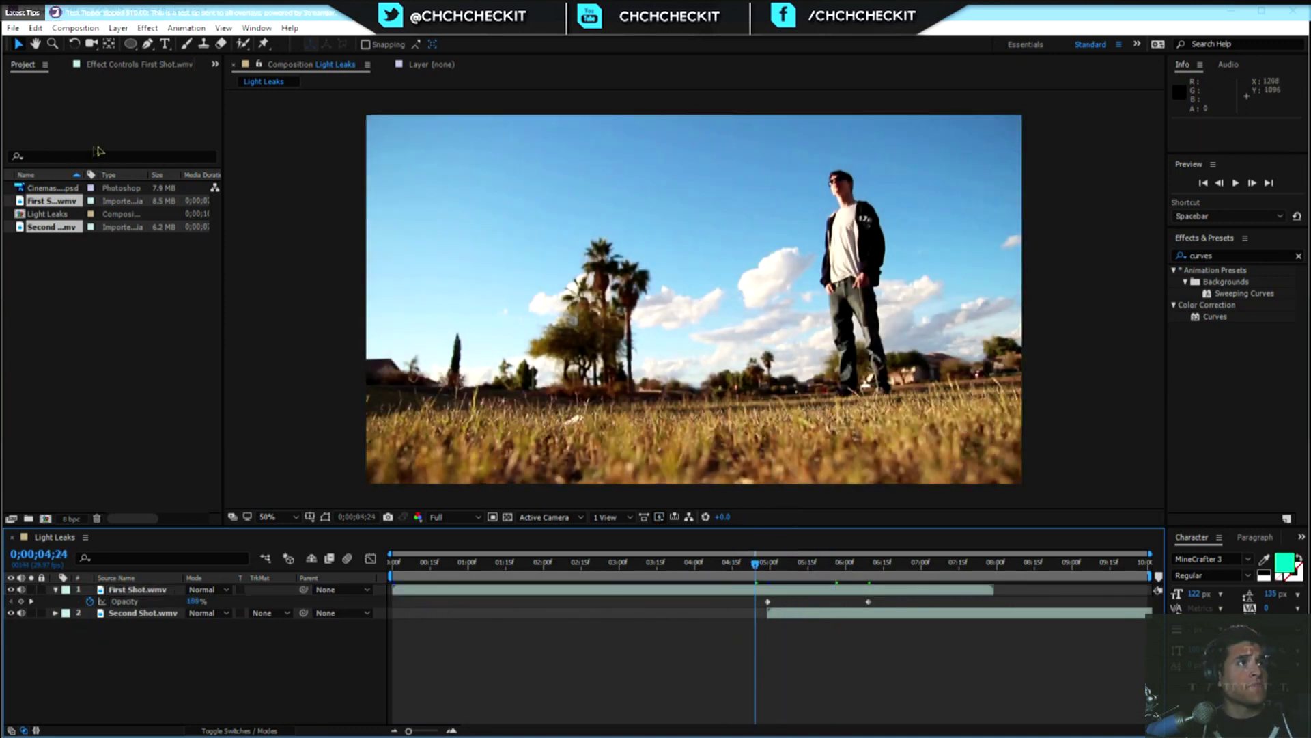
Create a 10-second composition named Sharp LEaks with the HDTV 1080 29.97 preset.
click(53, 188)
click(206, 647)
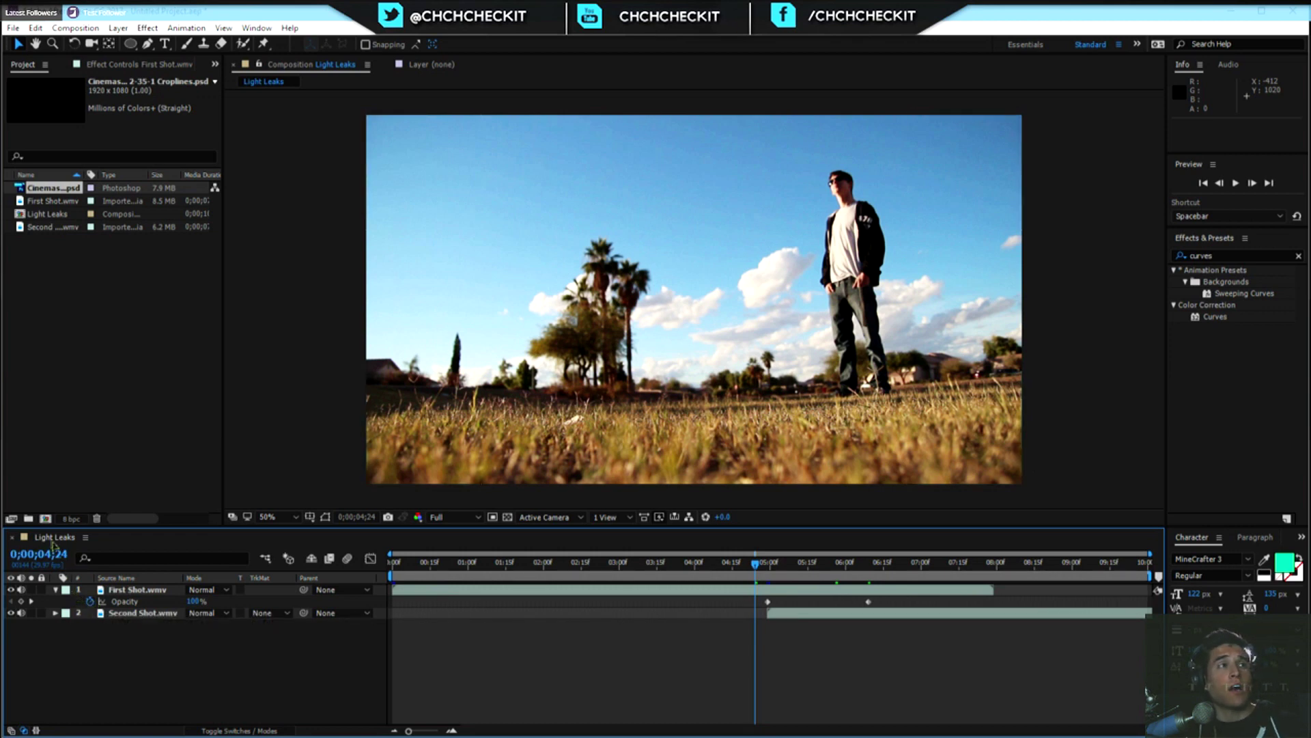
click(45, 519)
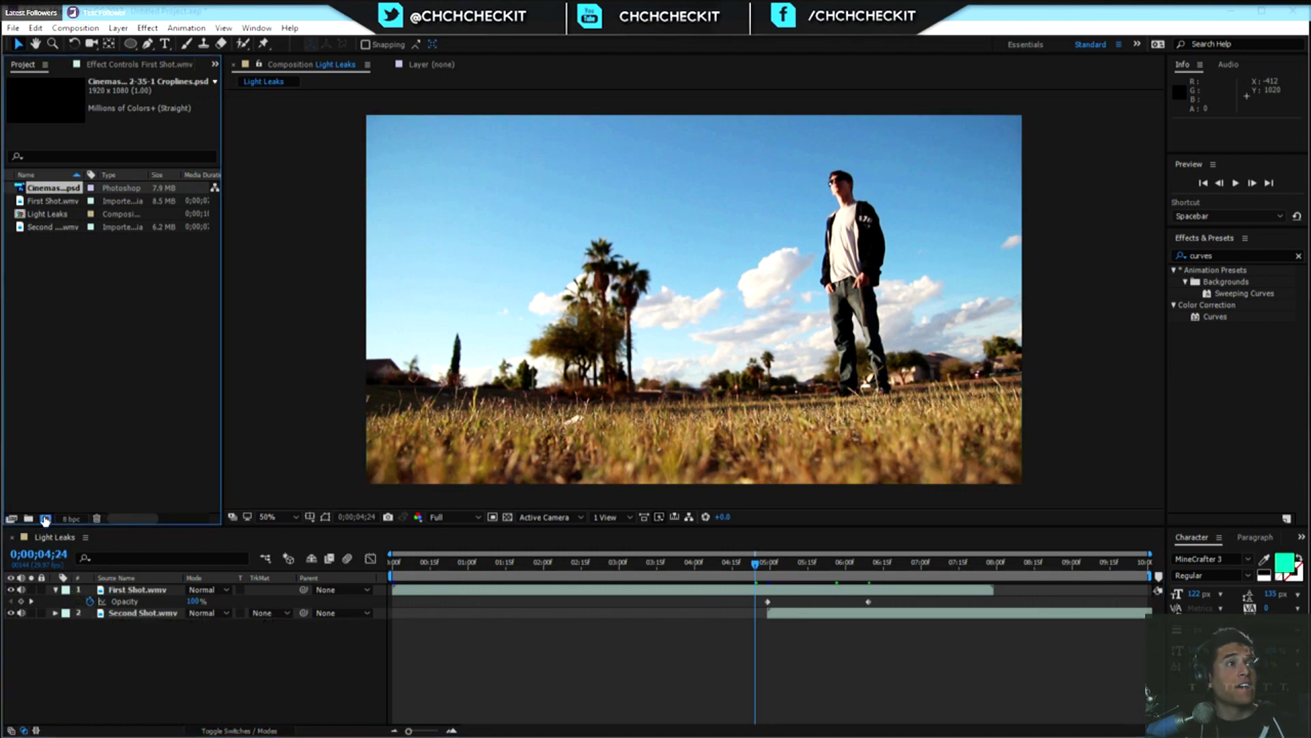
text(Sharp LEaks)
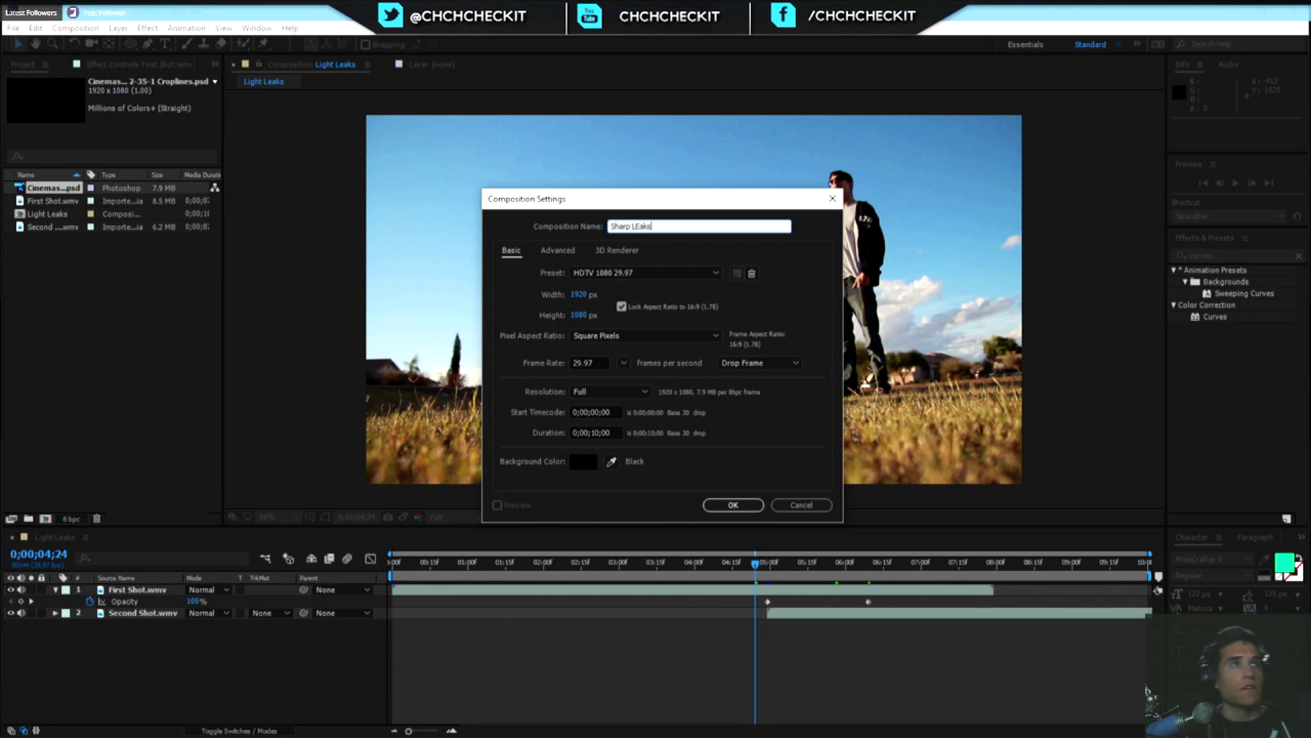
key(Return)
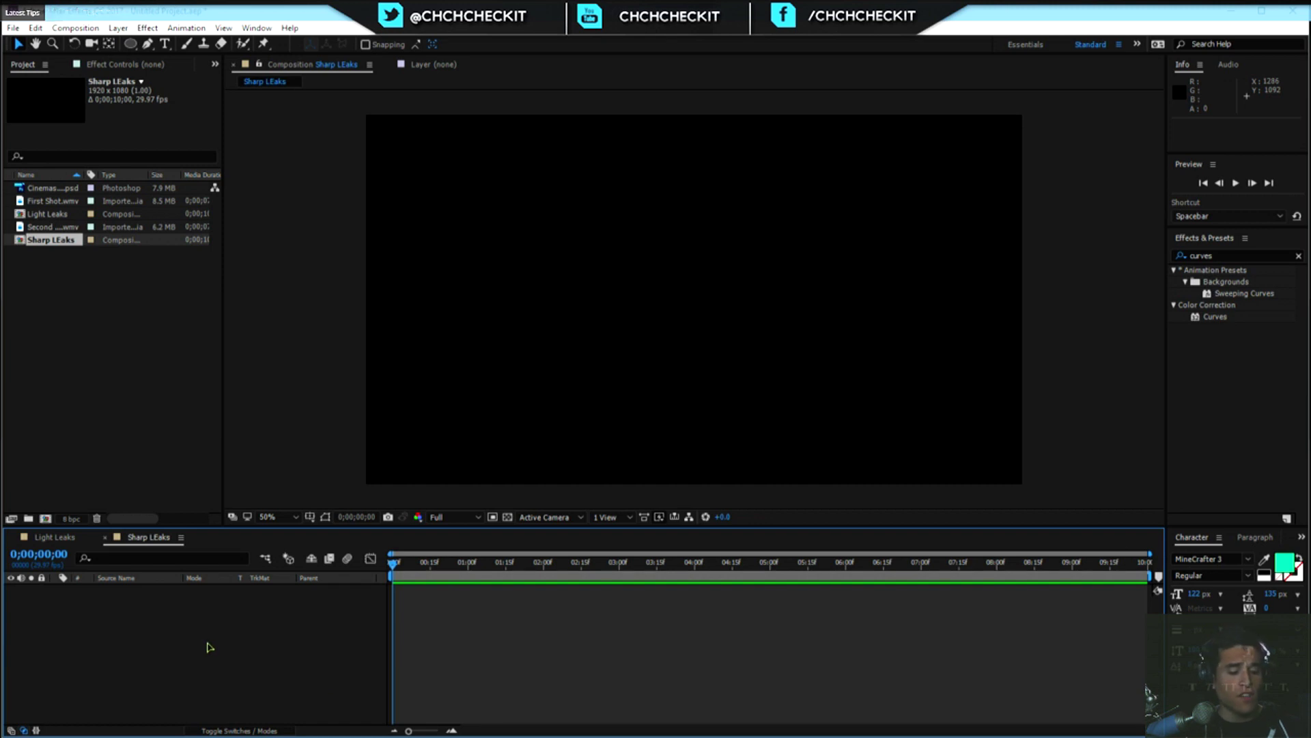
Add a cyan 1920 x 1080 solid named Sharp to the Sharp LEaks composition.
key(ctrl+y)
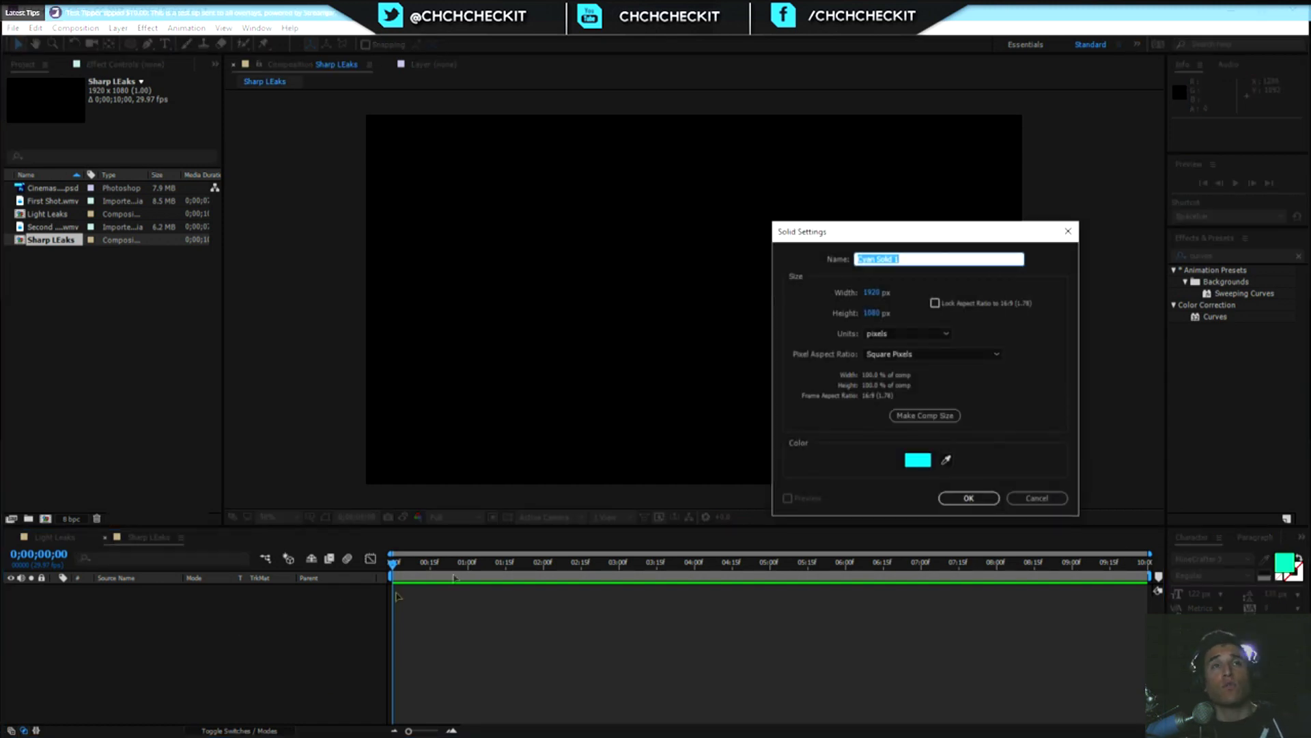
text(Sharp)
key(Return)
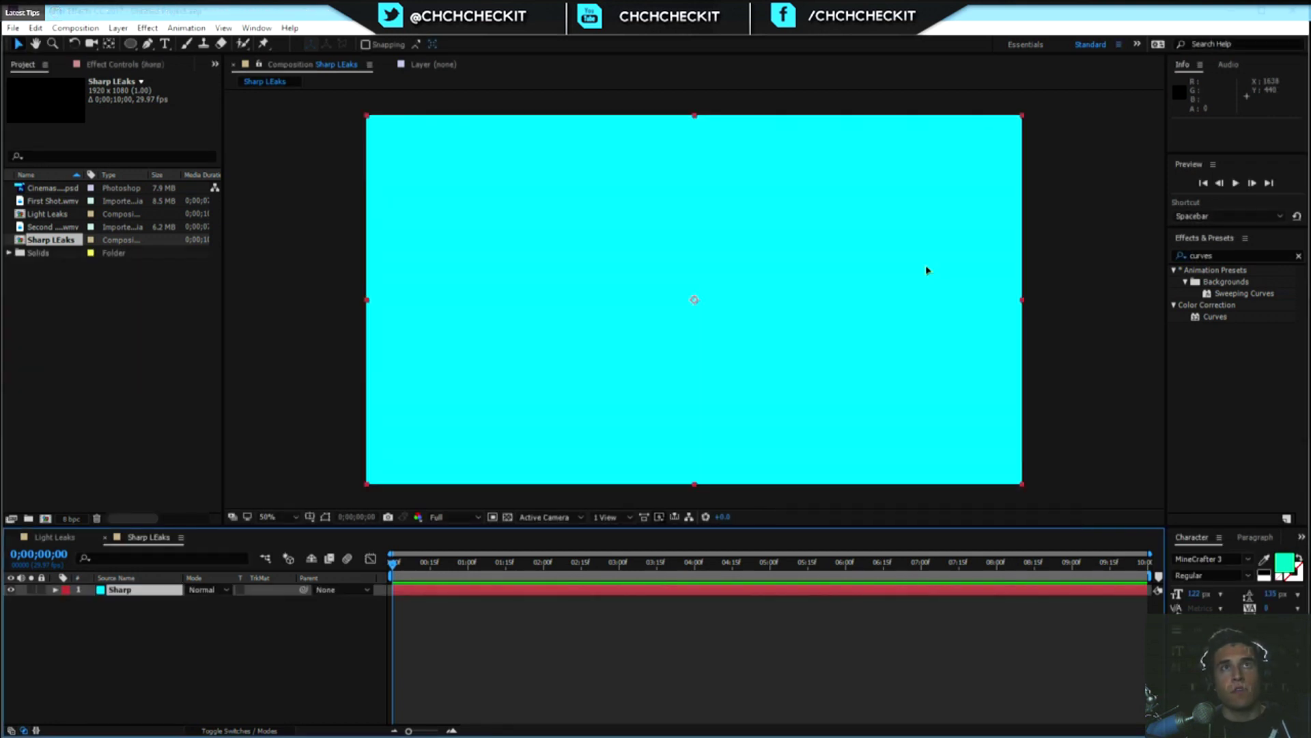
Apply Turbulent Noise to the Sharp layer with fractal type Dynamic Progressive and noise type Spline.
click(1220, 254)
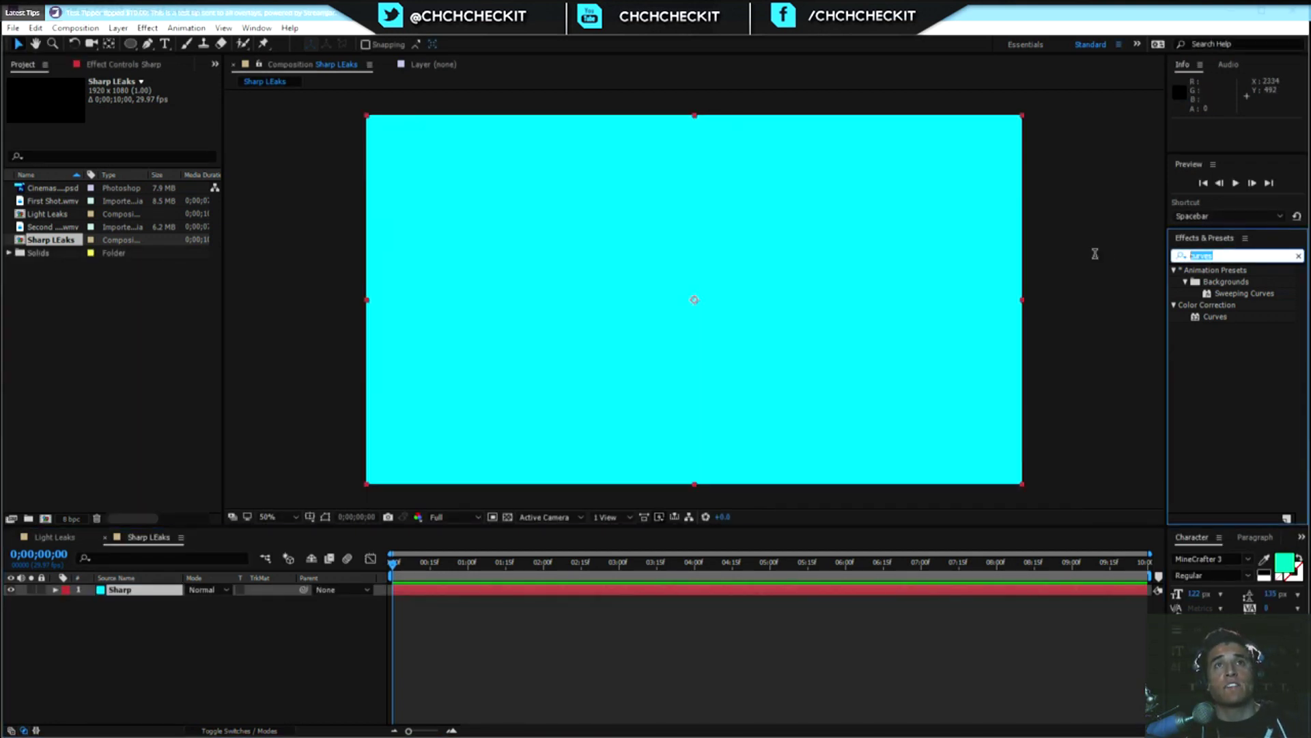
text(turb)
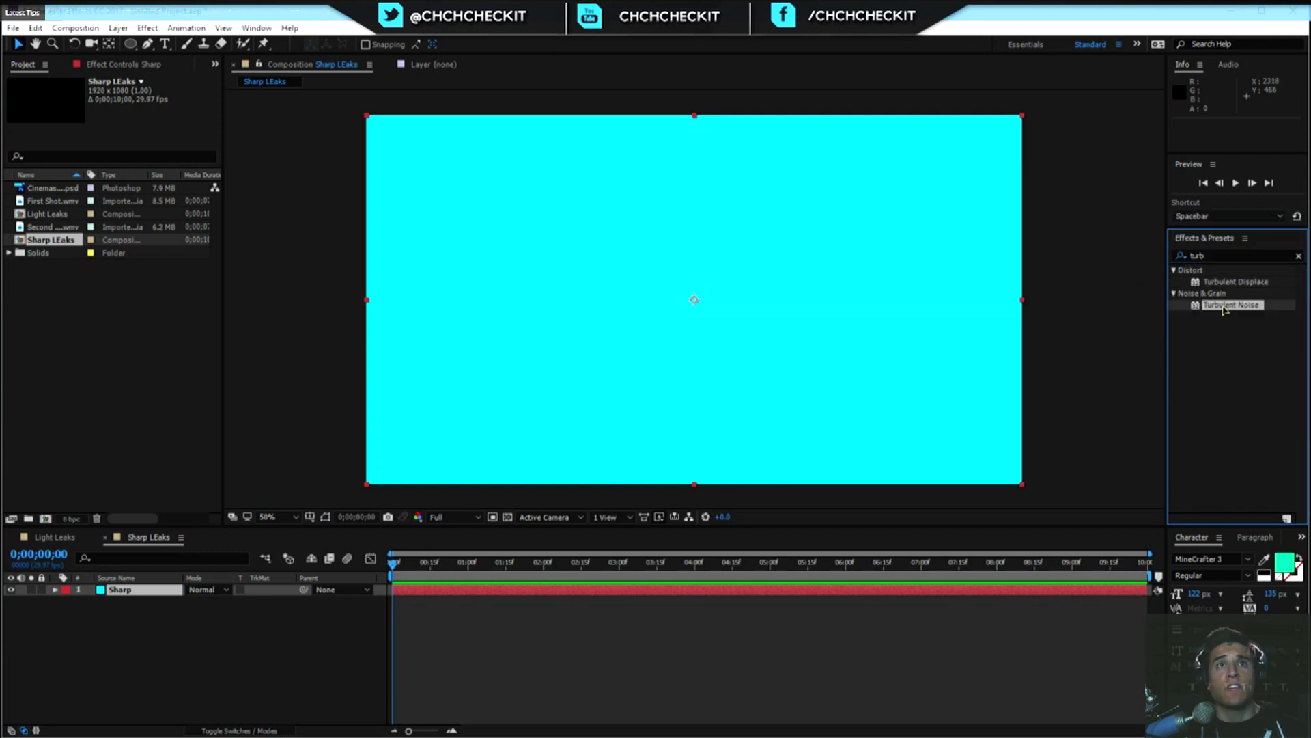
drag(1229, 304, 118, 590)
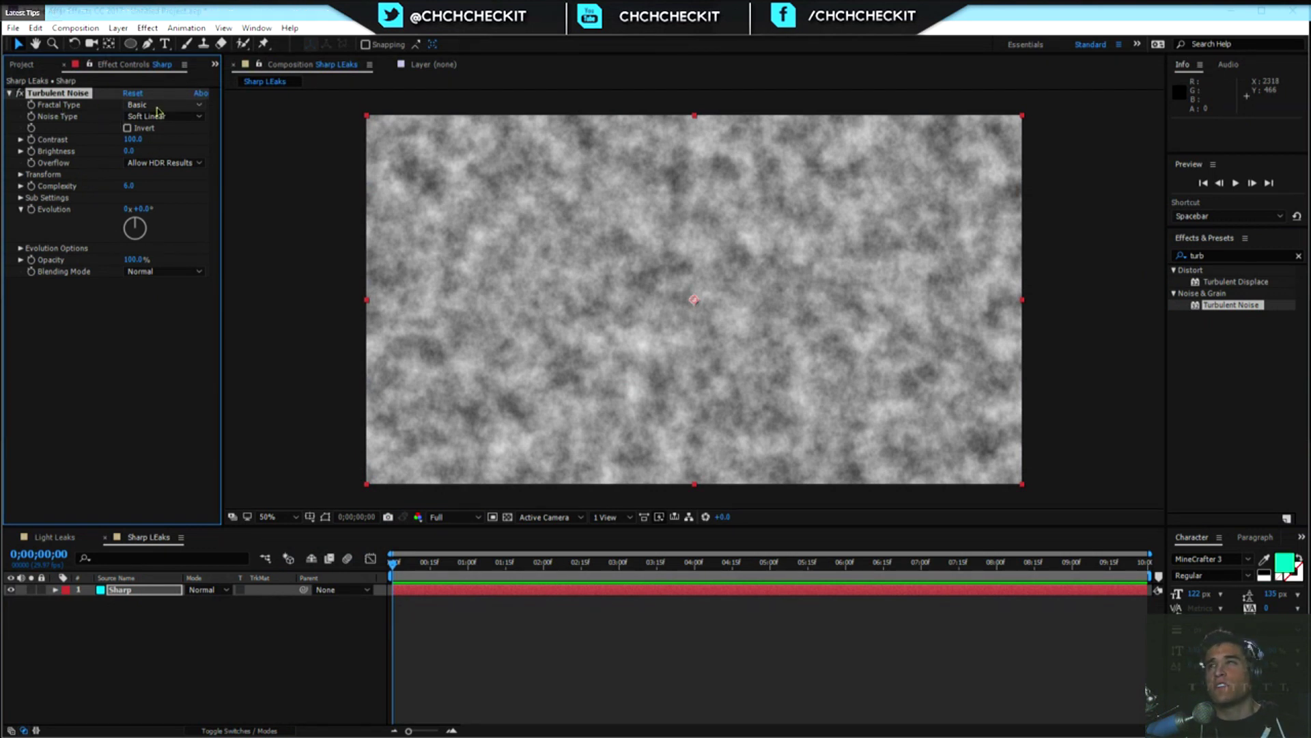
click(131, 106)
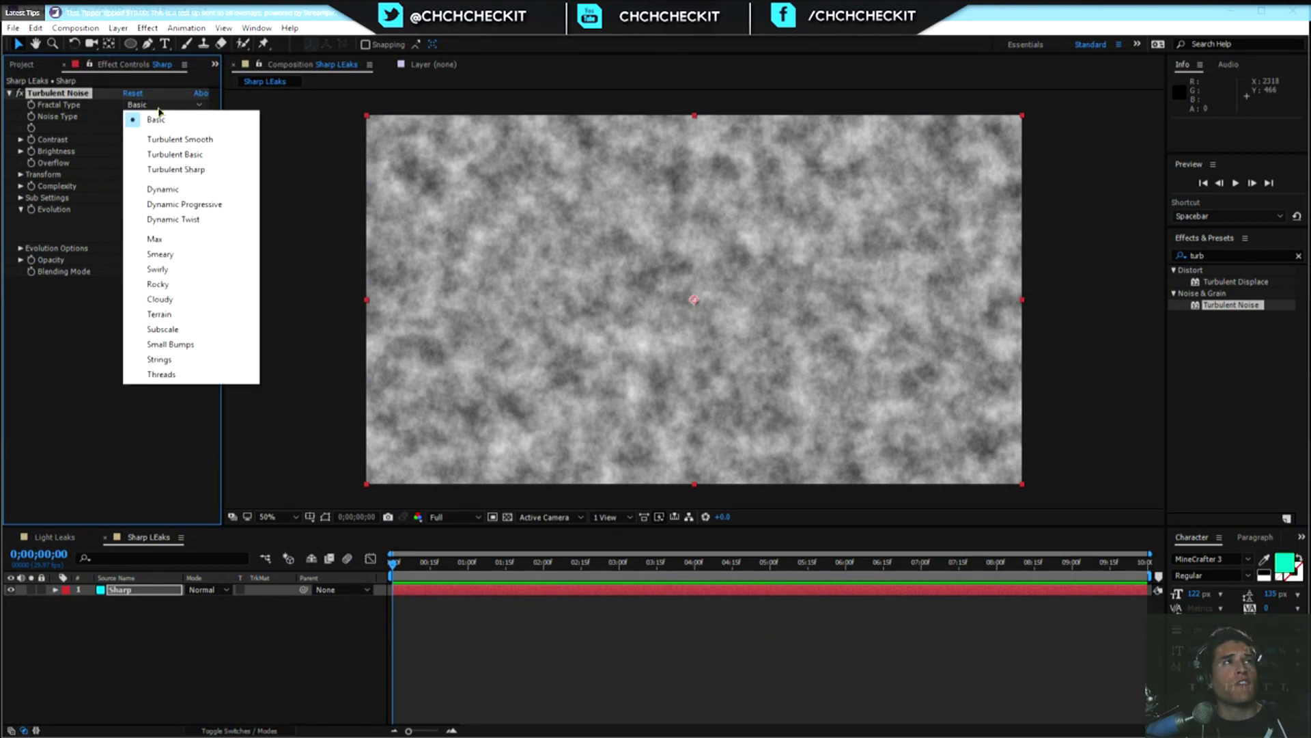
click(174, 205)
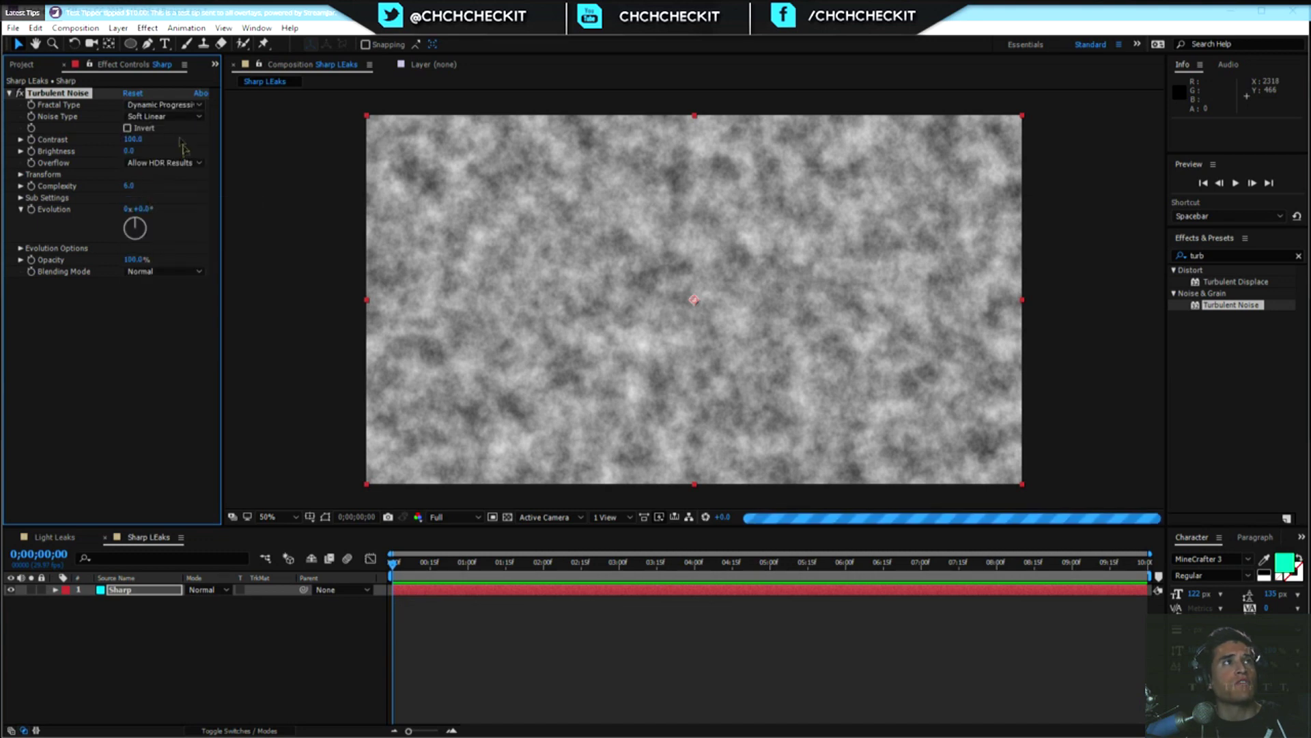
click(164, 117)
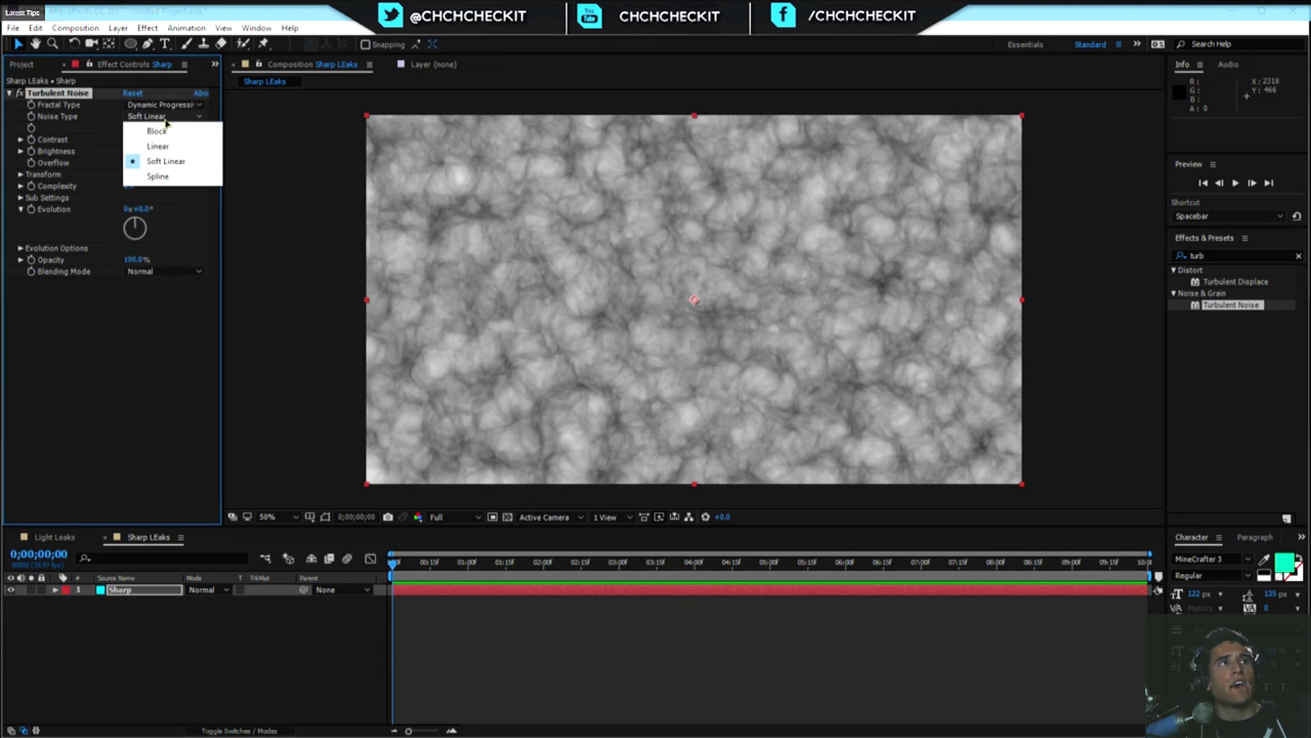
click(157, 174)
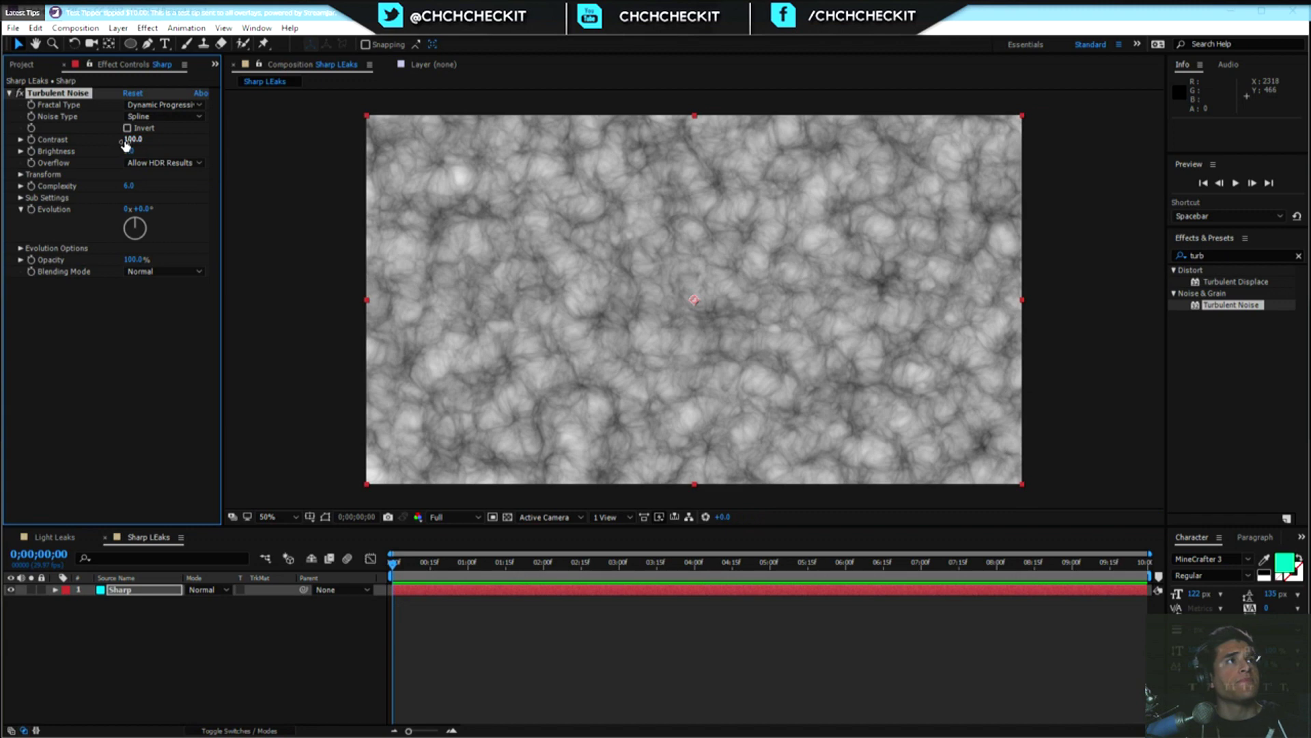
Raise the Turbulent Noise contrast to about 254 and lower its brightness to about -68.
drag(133, 138, 250, 152)
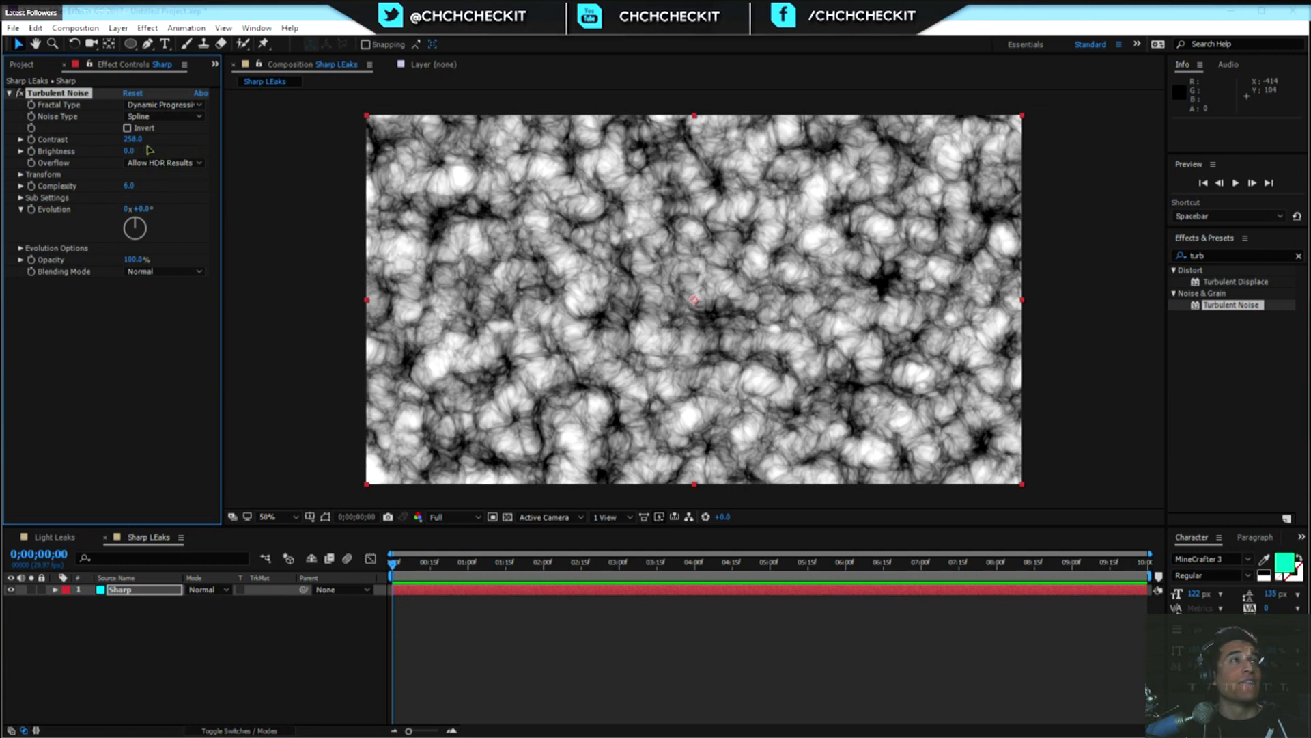
drag(133, 139, 125, 139)
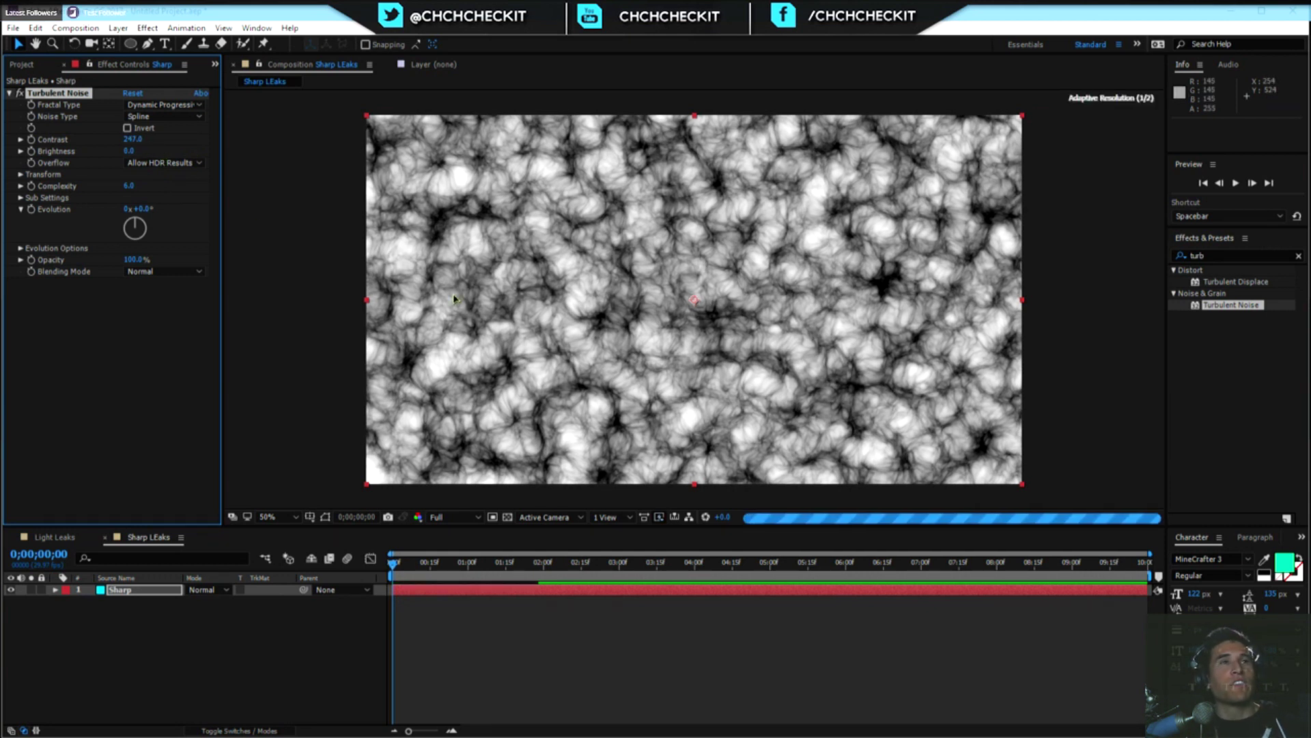
drag(133, 139, 137, 140)
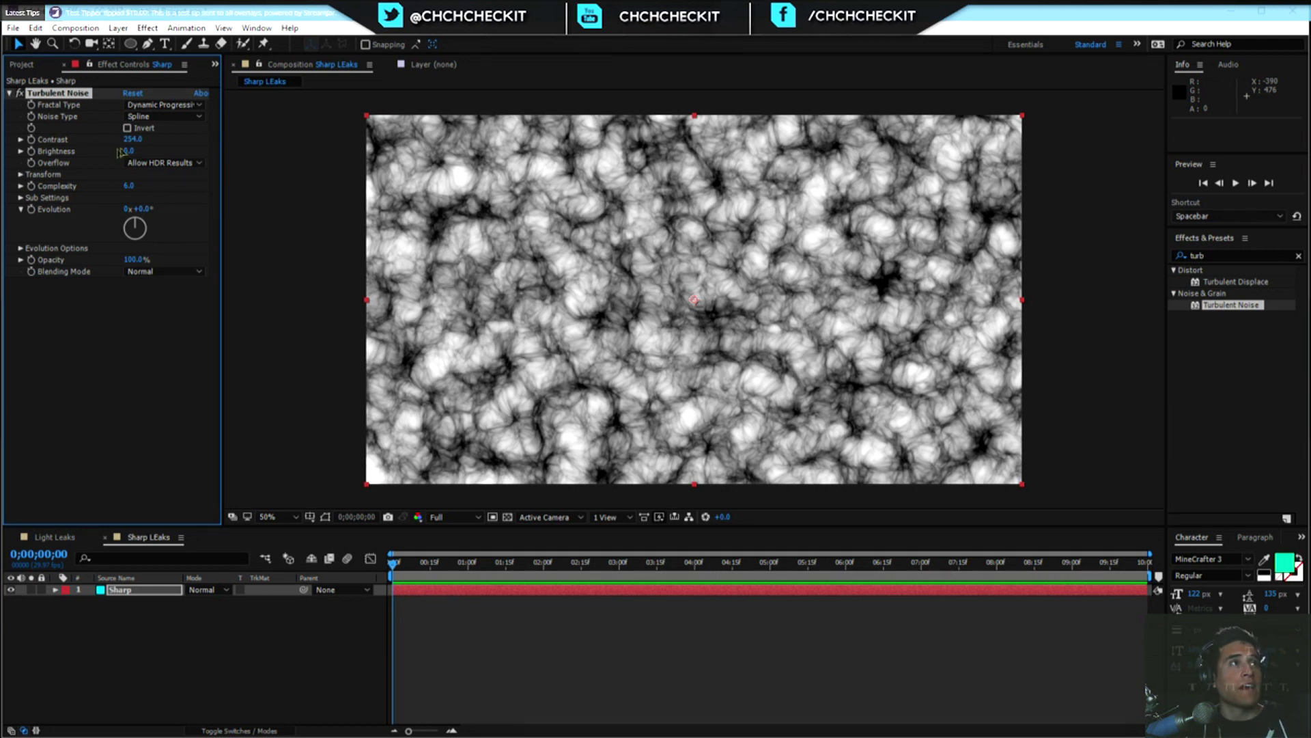
drag(127, 152, 82, 152)
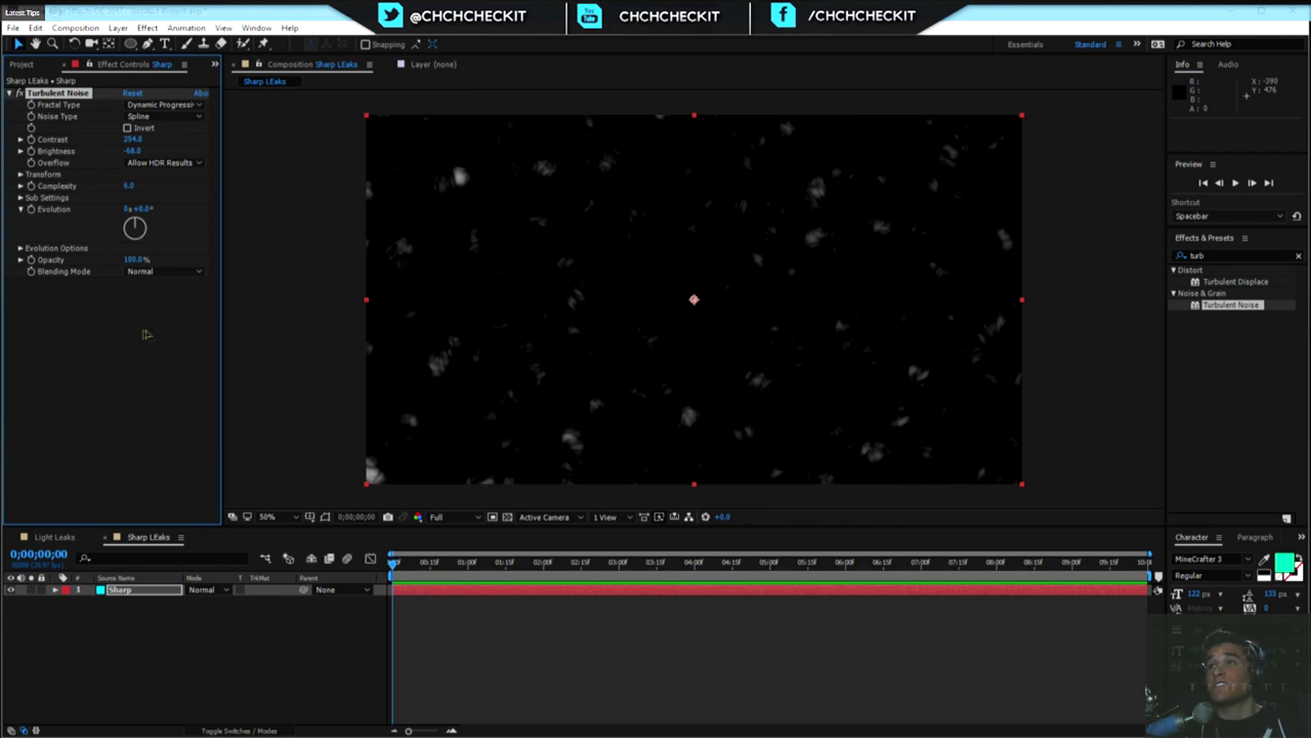
Set the Turbulent Noise contrast to 250 and its brightness to -70.
click(132, 140)
text(250)
key(Return)
click(134, 150)
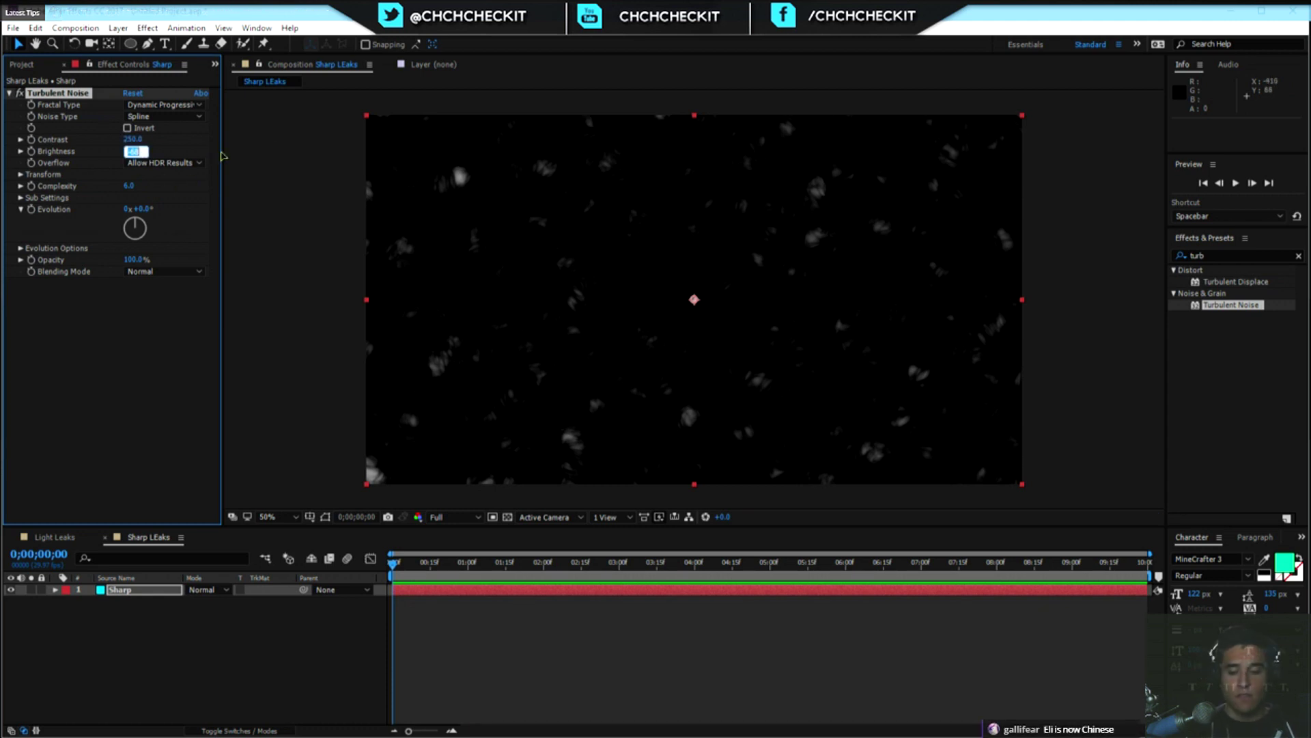
key(BackSpace)
text(-70)
key(Return)
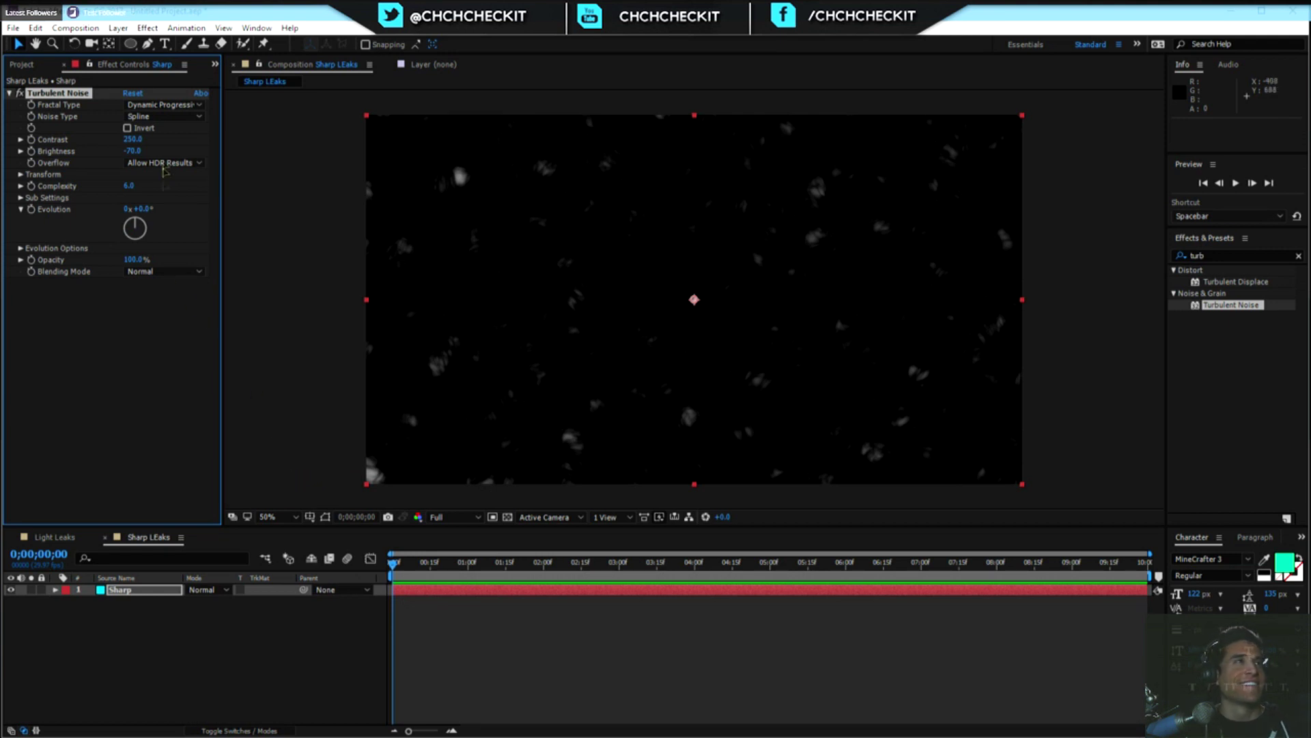
Add the expression wiggle(1,500) to the Evolution property of Turbulent Noise.
alt+click(31, 210)
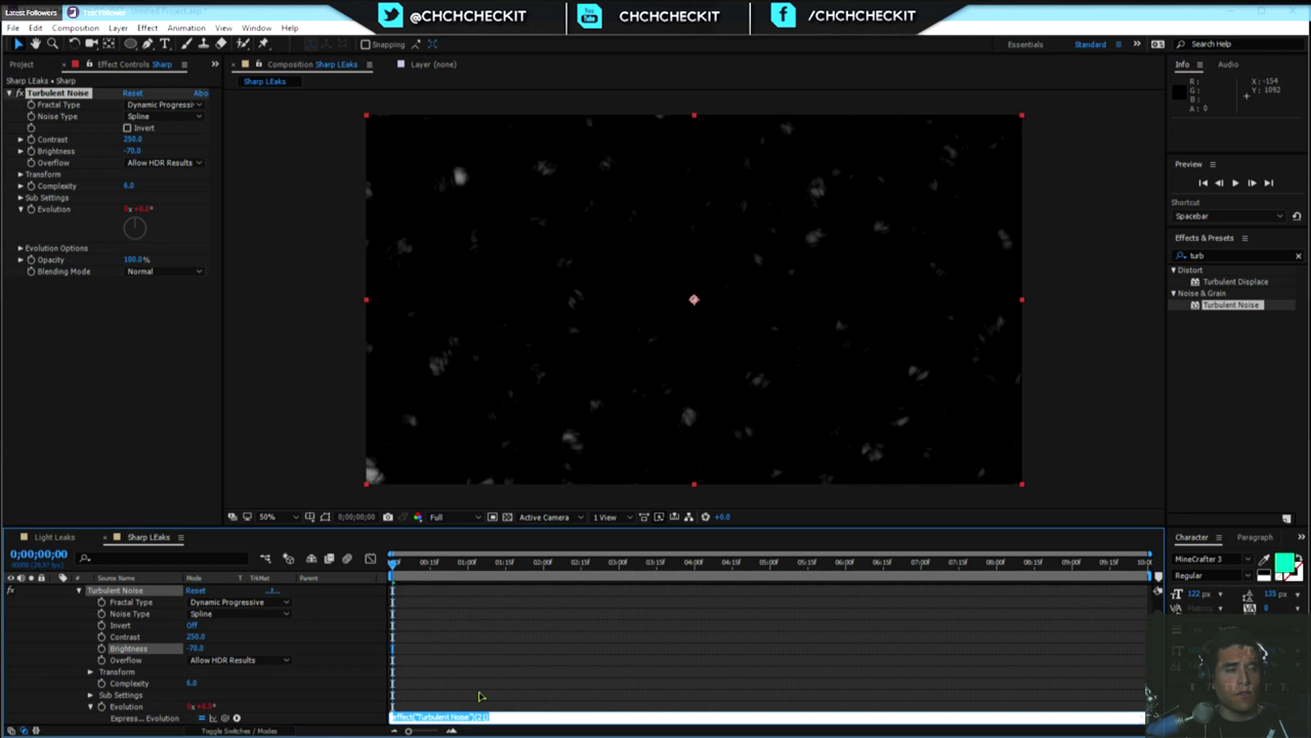
text(wiggle(1,500)
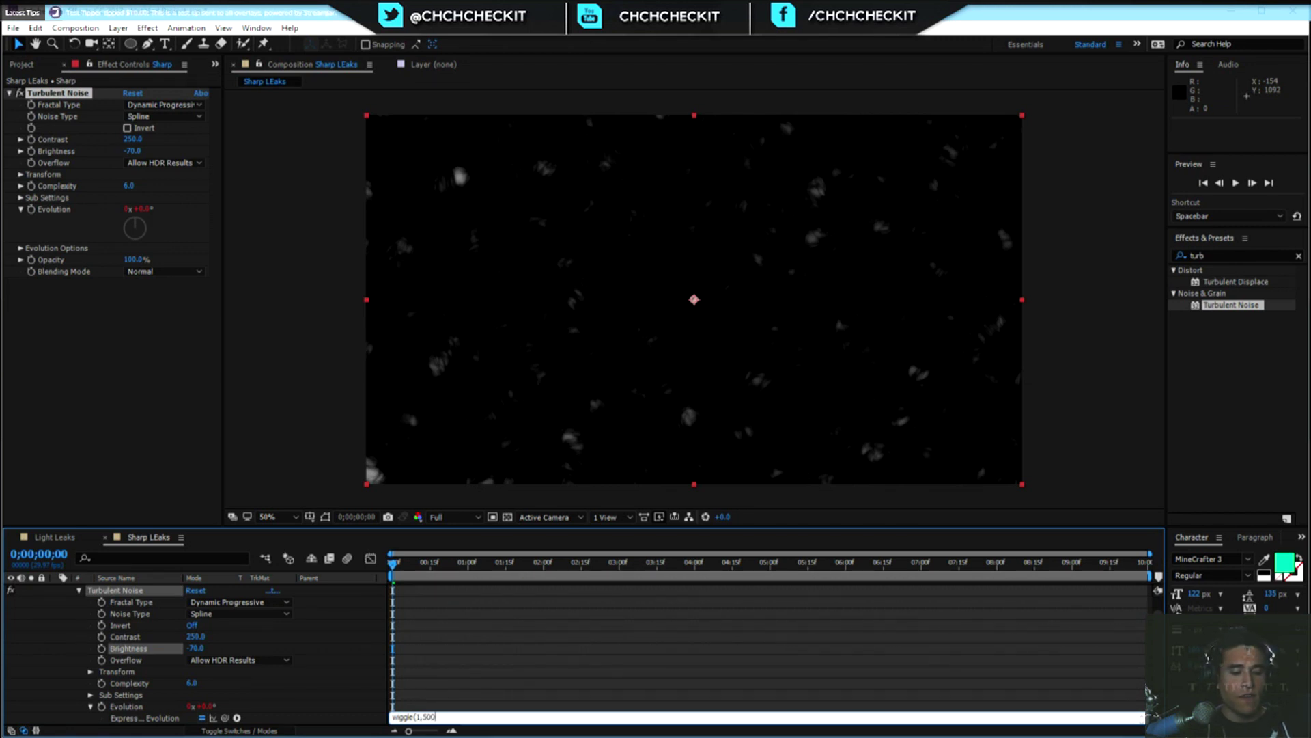
click(446, 695)
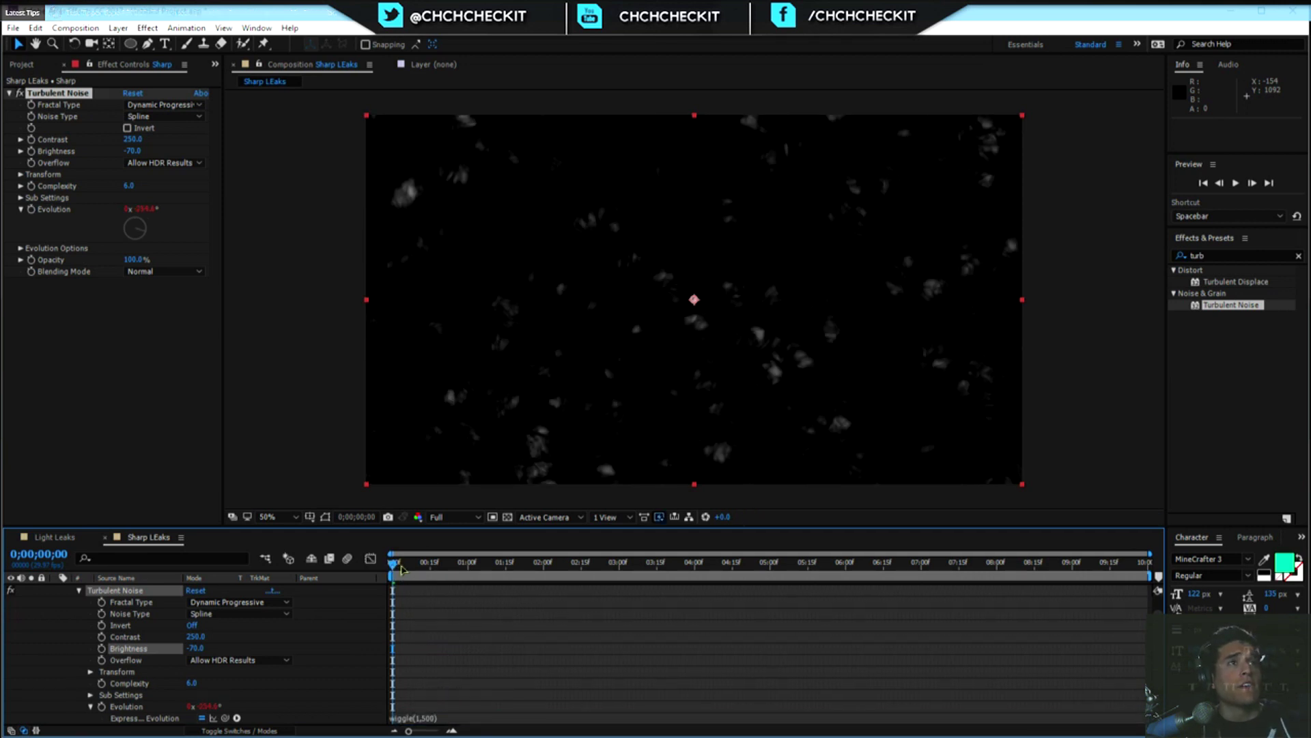
Preview the animated noise at several points in time and examine the frequency and amplitude values in the wiggle expression.
key(space)
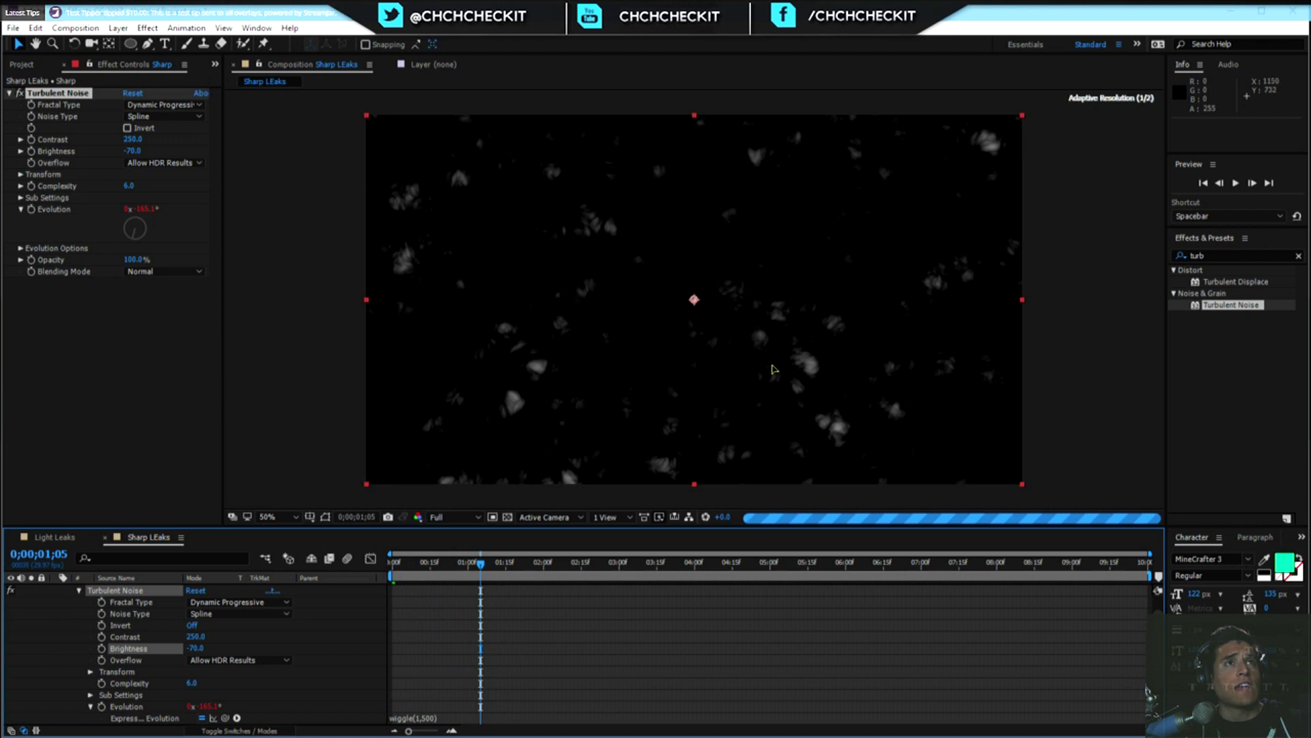
key(space)
drag(481, 567, 441, 567)
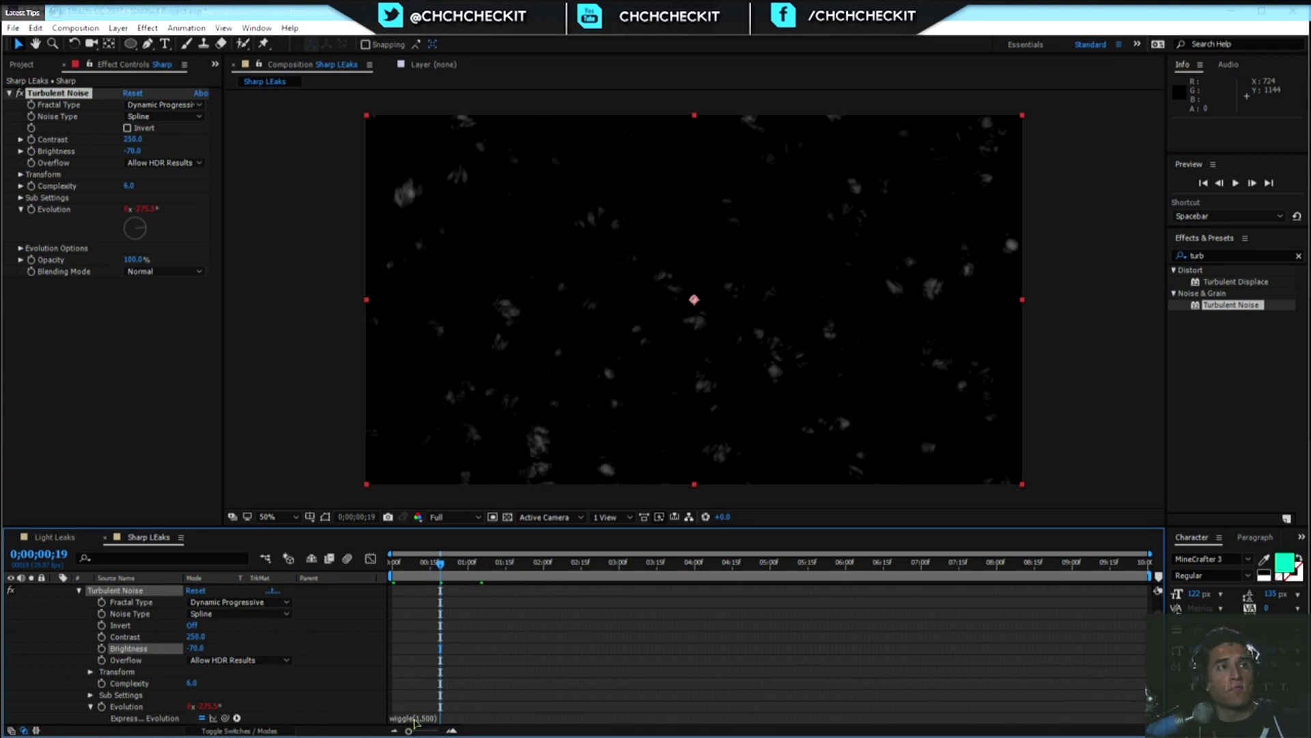
click(417, 717)
click(417, 717)
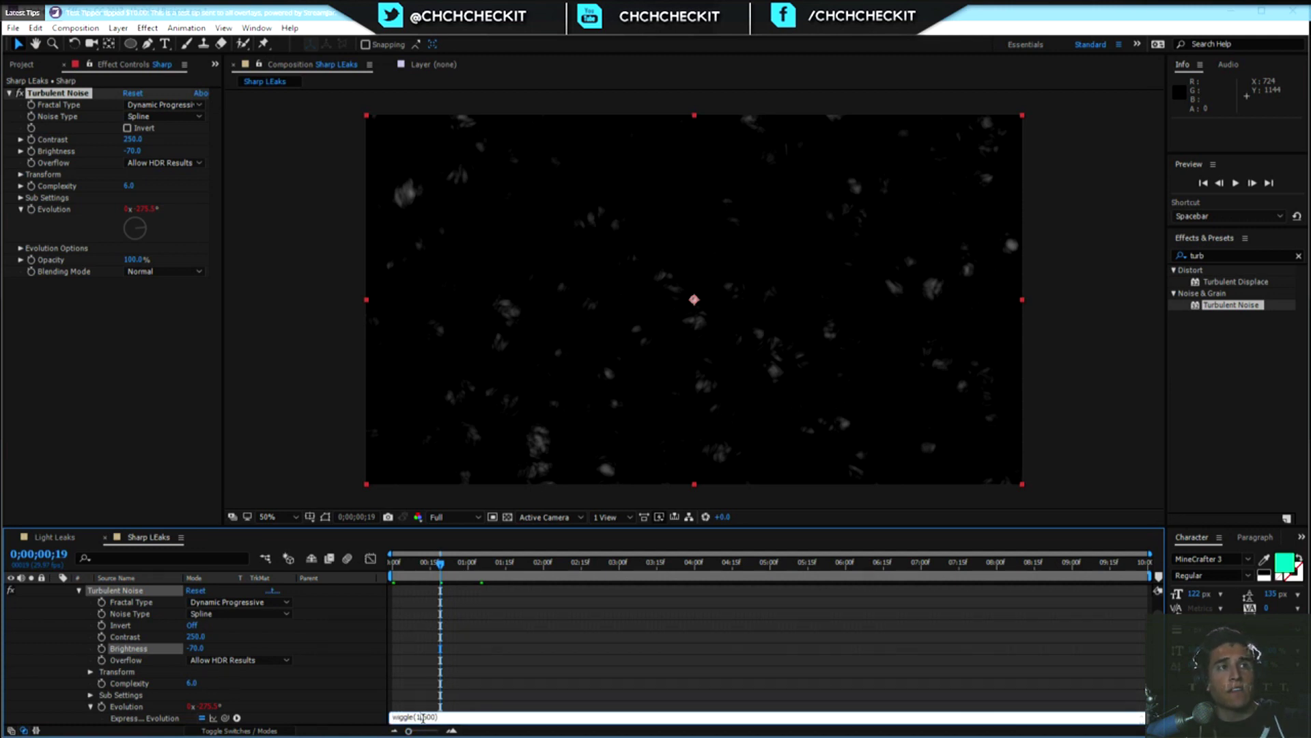
double_click(426, 717)
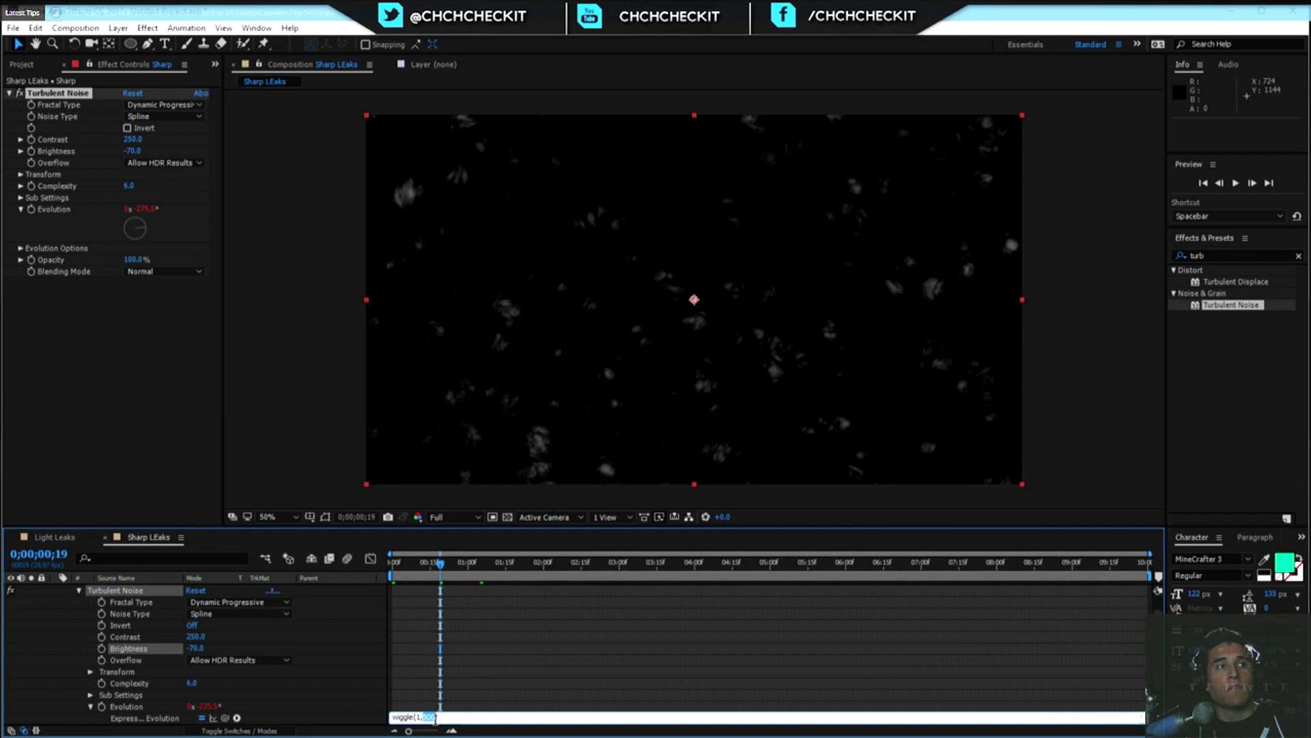
click(459, 719)
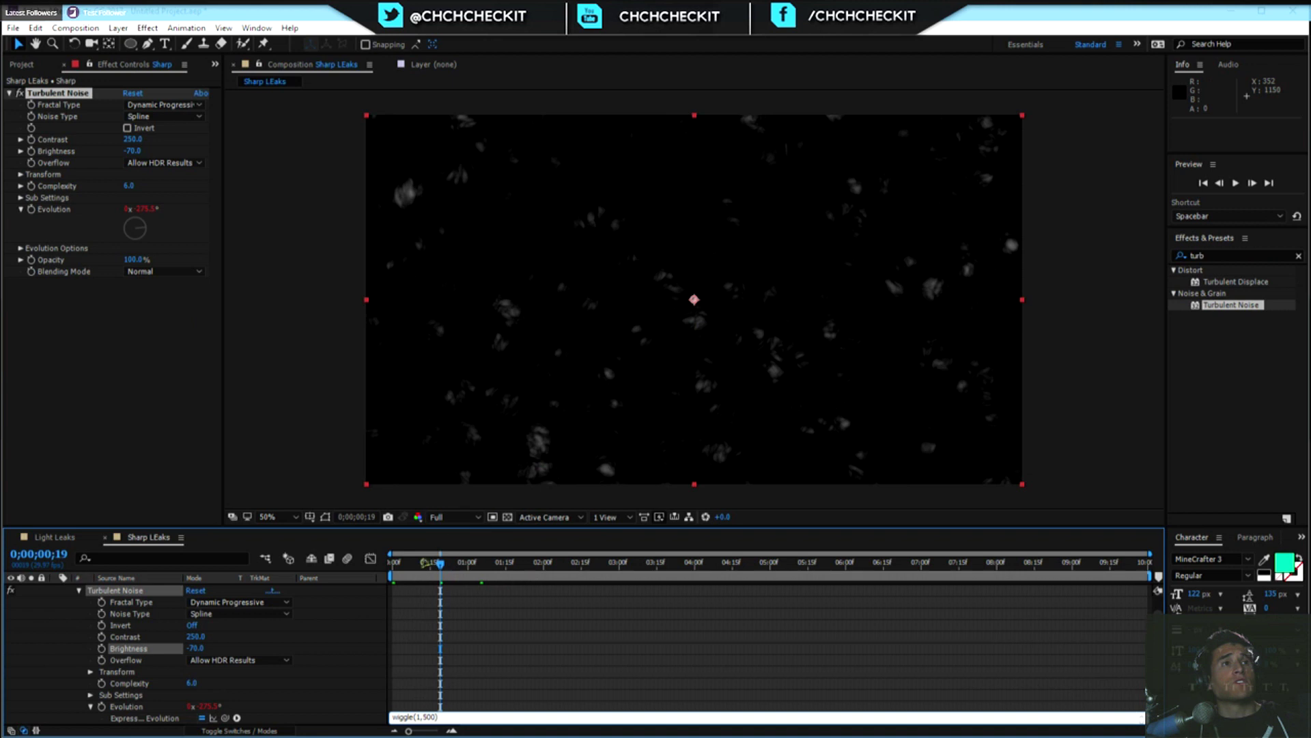
click(441, 565)
key(space)
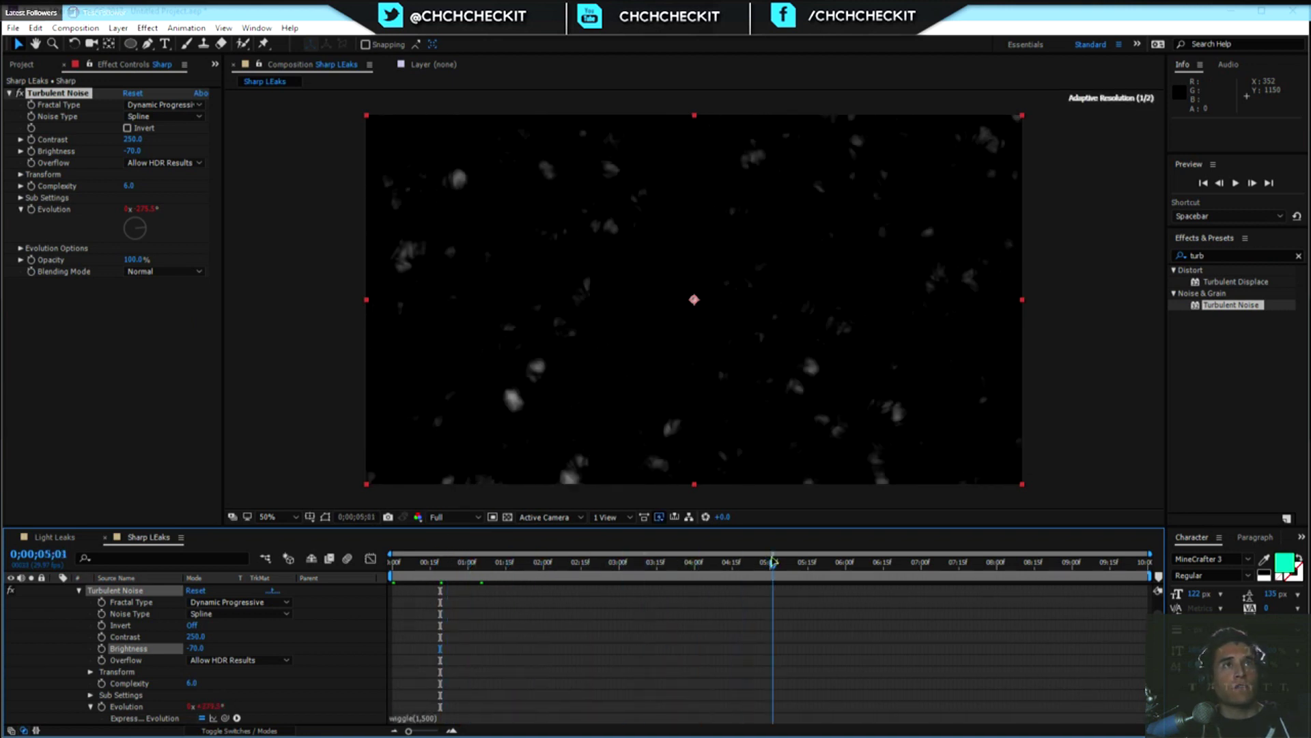
Set the Turbulent Noise complexity to 1.
drag(537, 565, 423, 566)
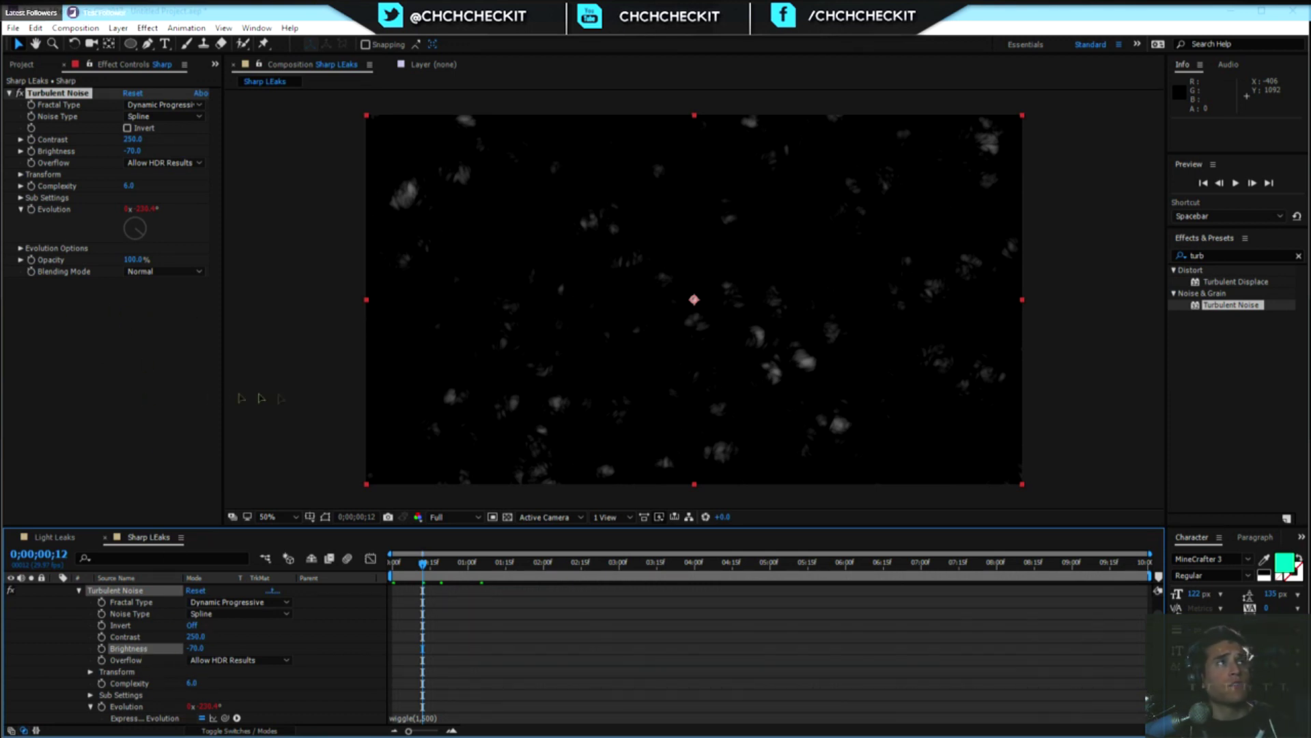
key(period)
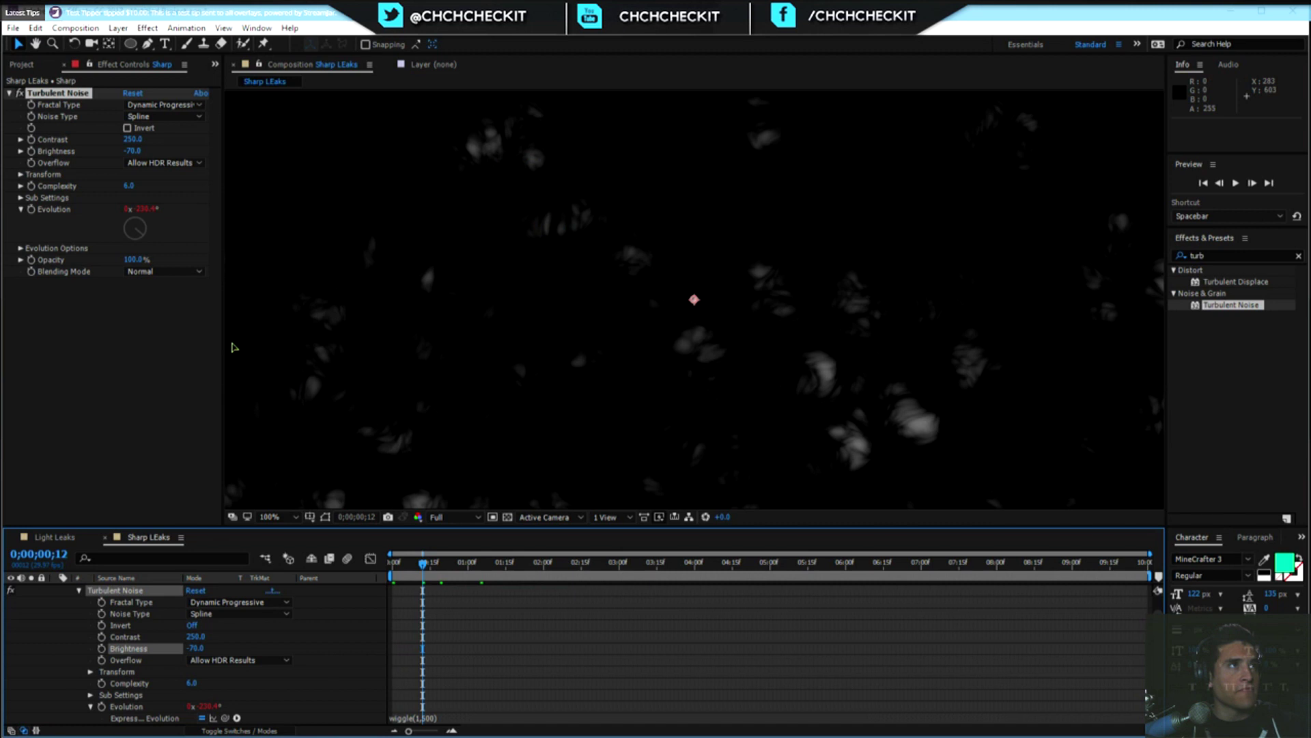
click(129, 186)
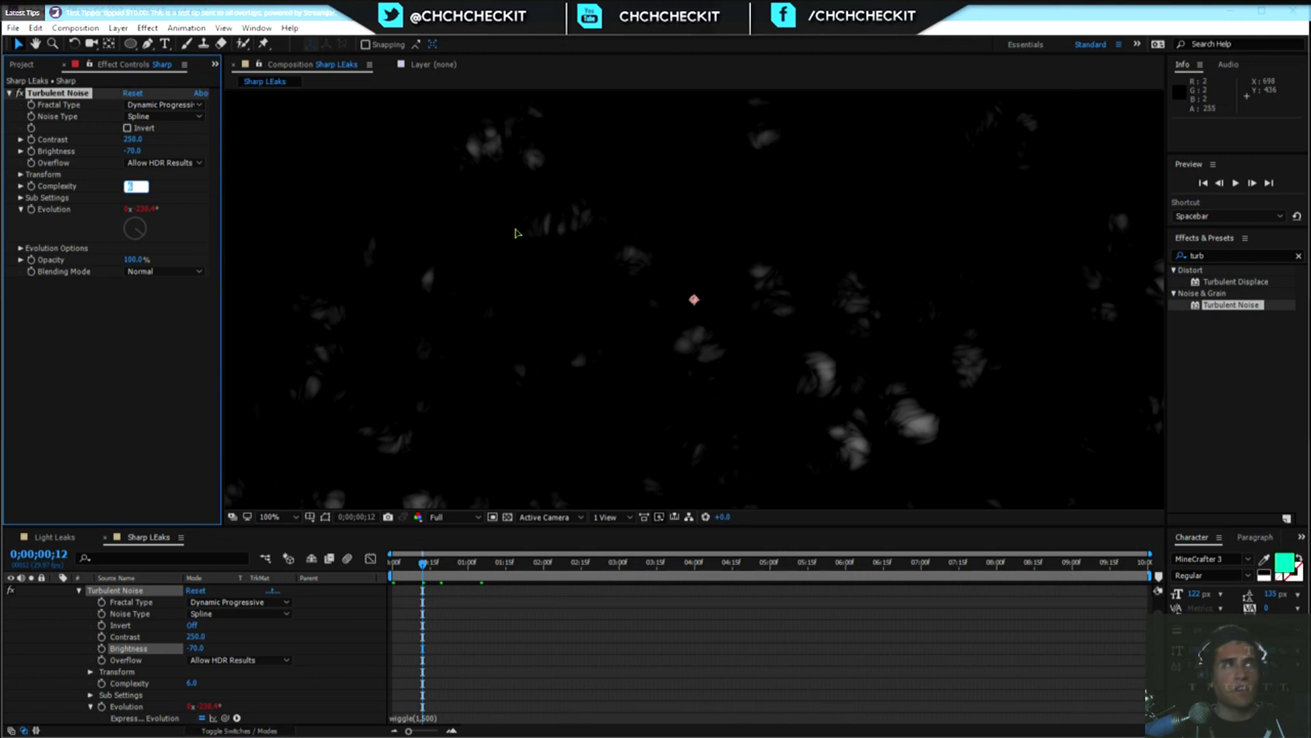
text(1)
key(Return)
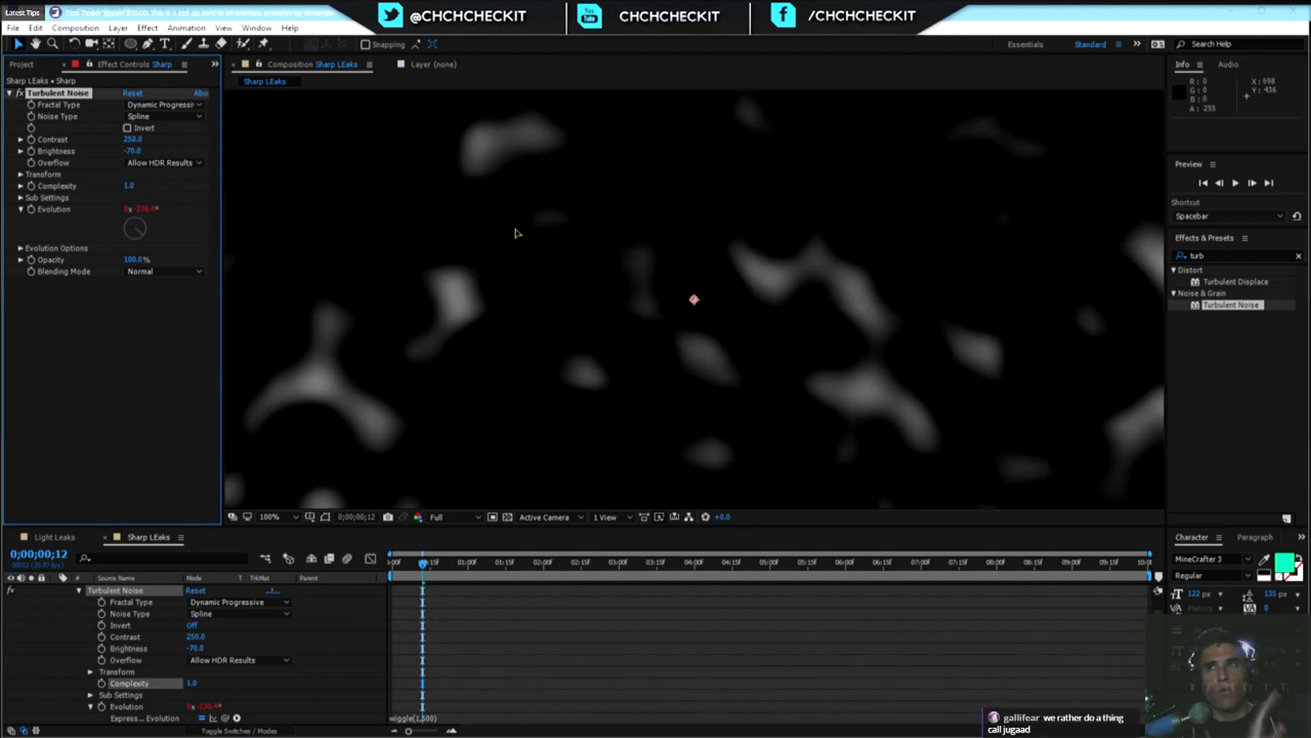
Raise the Turbulent Noise scale to about 1204 and preview the enlarged noise at other points in time.
click(21, 174)
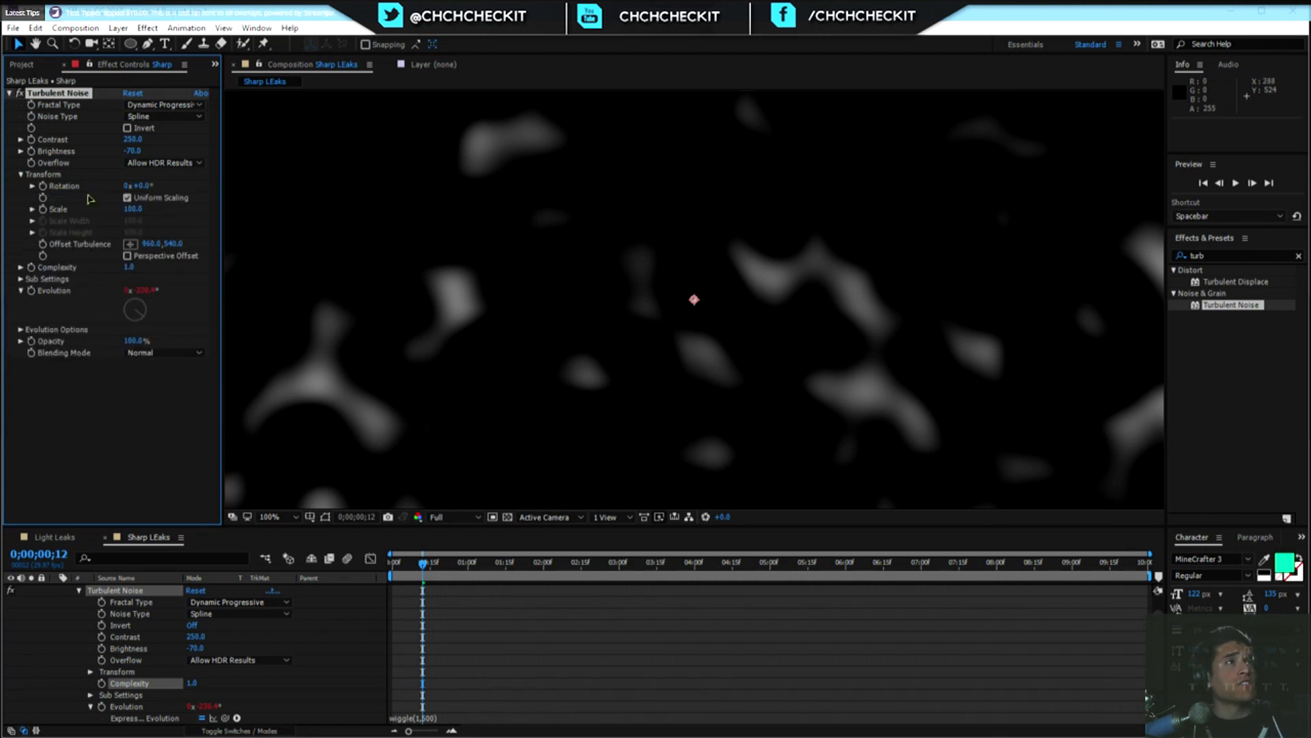
drag(134, 210, 810, 212)
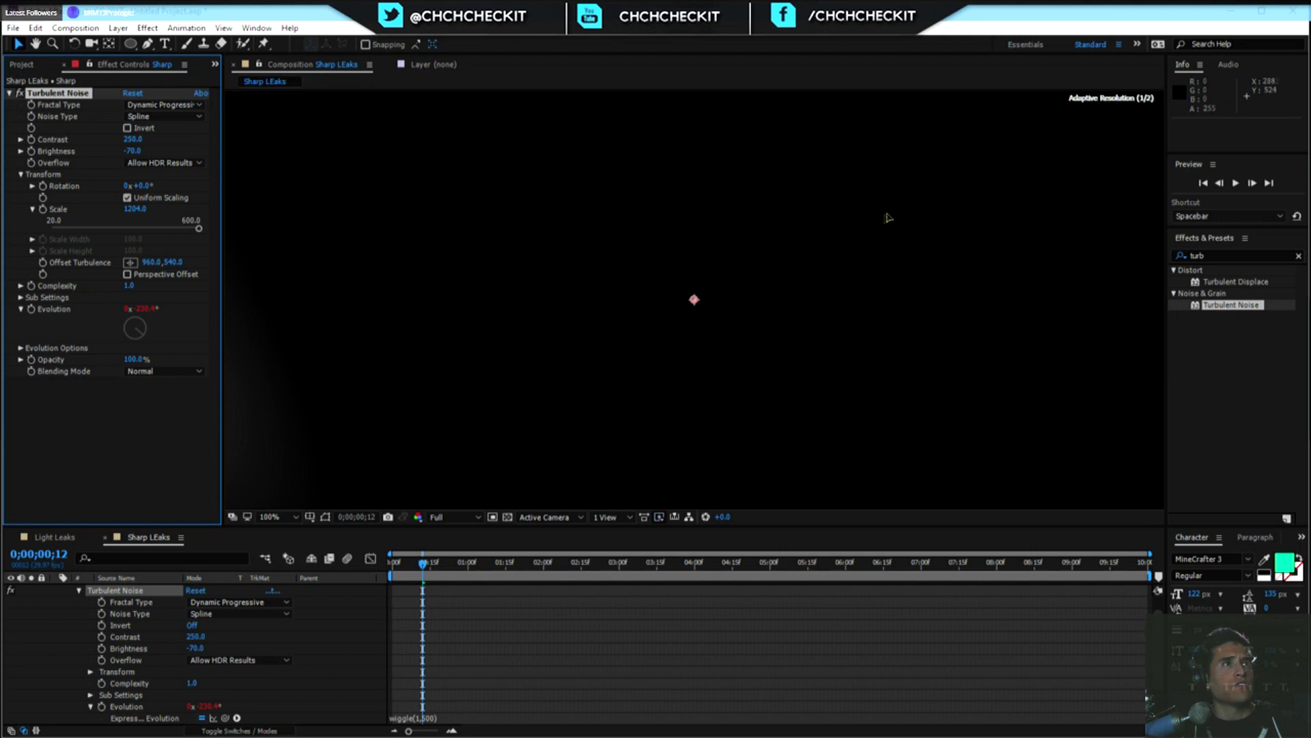
scroll(803, 236, down, 2)
drag(423, 562, 735, 564)
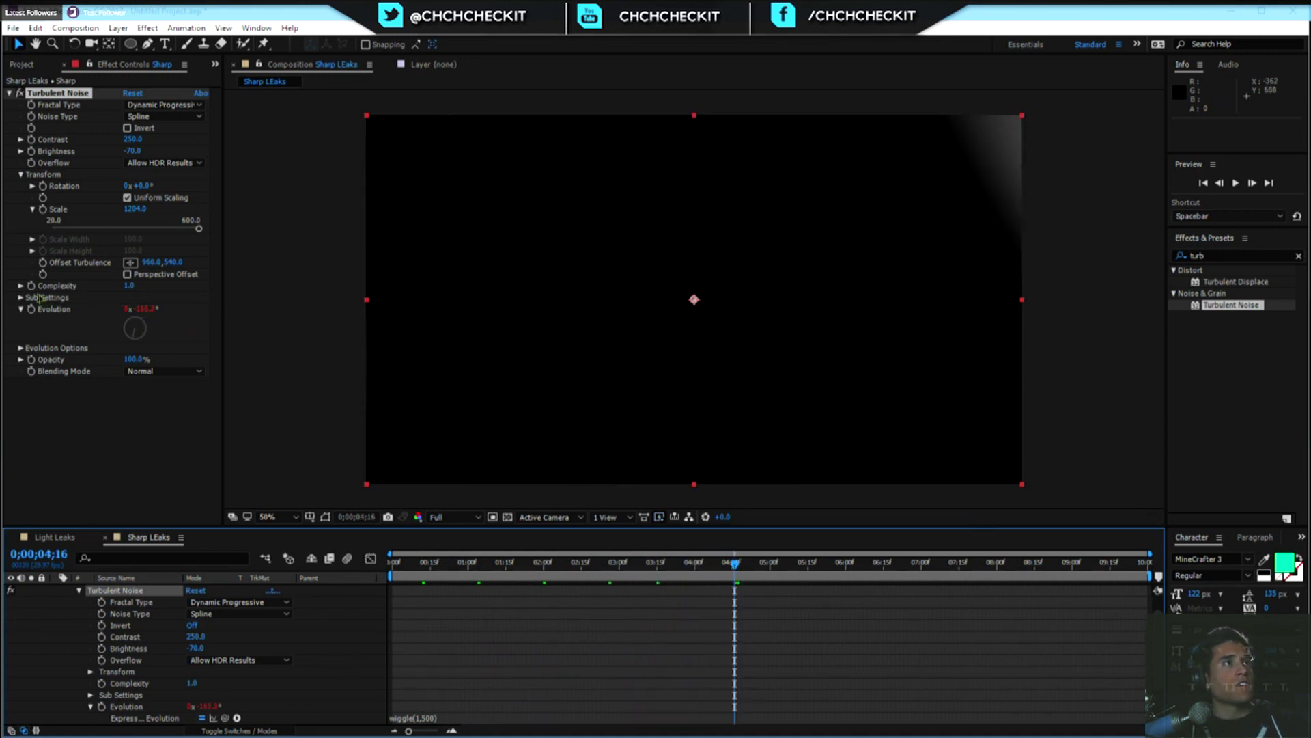
Try several random seeds in the Turbulent Noise evolution options, previewing each across the timeline, and settle on 210.
click(21, 349)
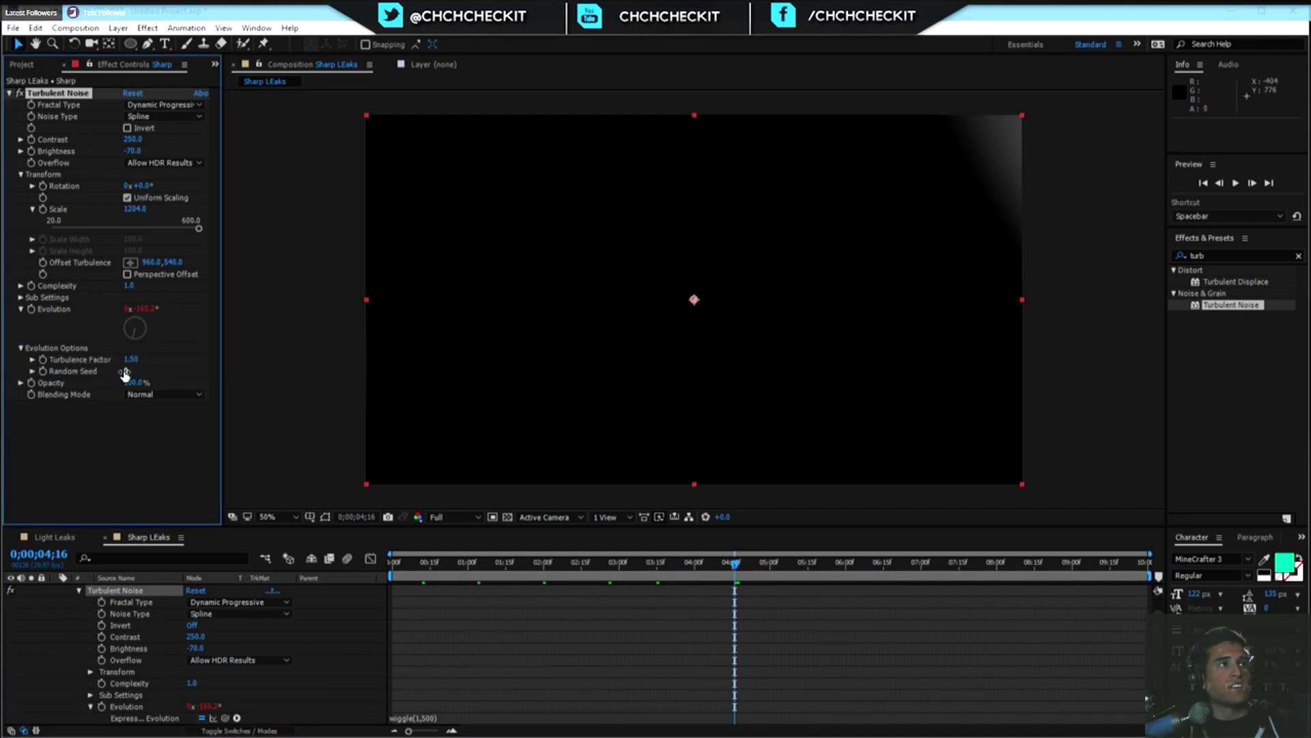
drag(124, 374, 154, 389)
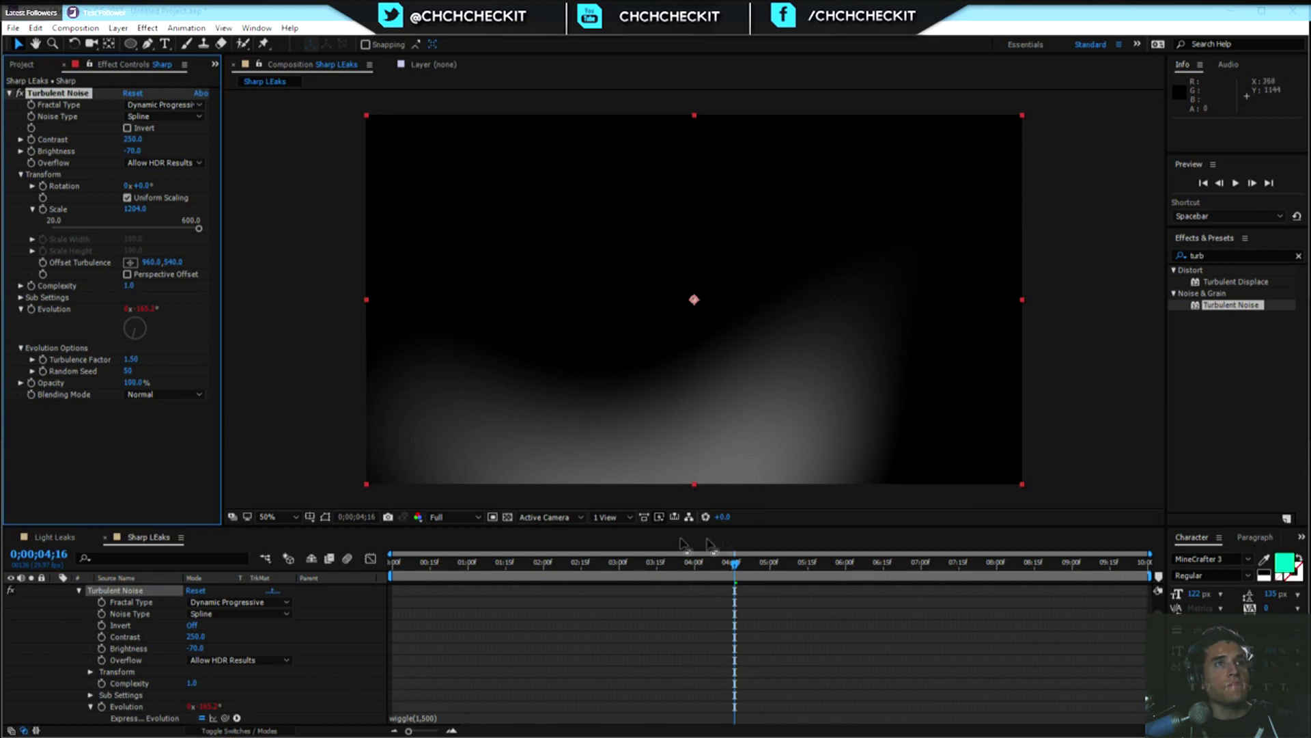
drag(737, 564, 936, 570)
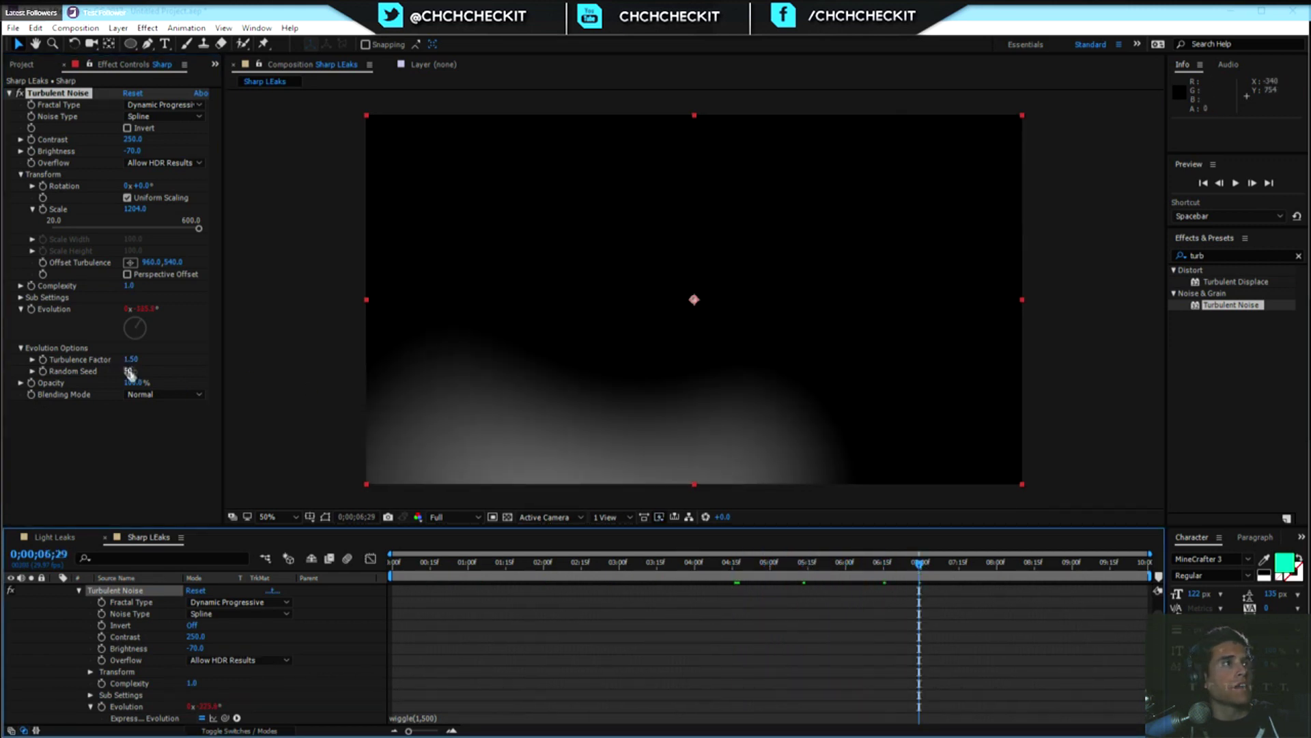
drag(126, 369, 133, 372)
click(907, 571)
drag(907, 571, 1082, 569)
drag(130, 371, 146, 370)
drag(1086, 561, 991, 562)
drag(909, 561, 582, 564)
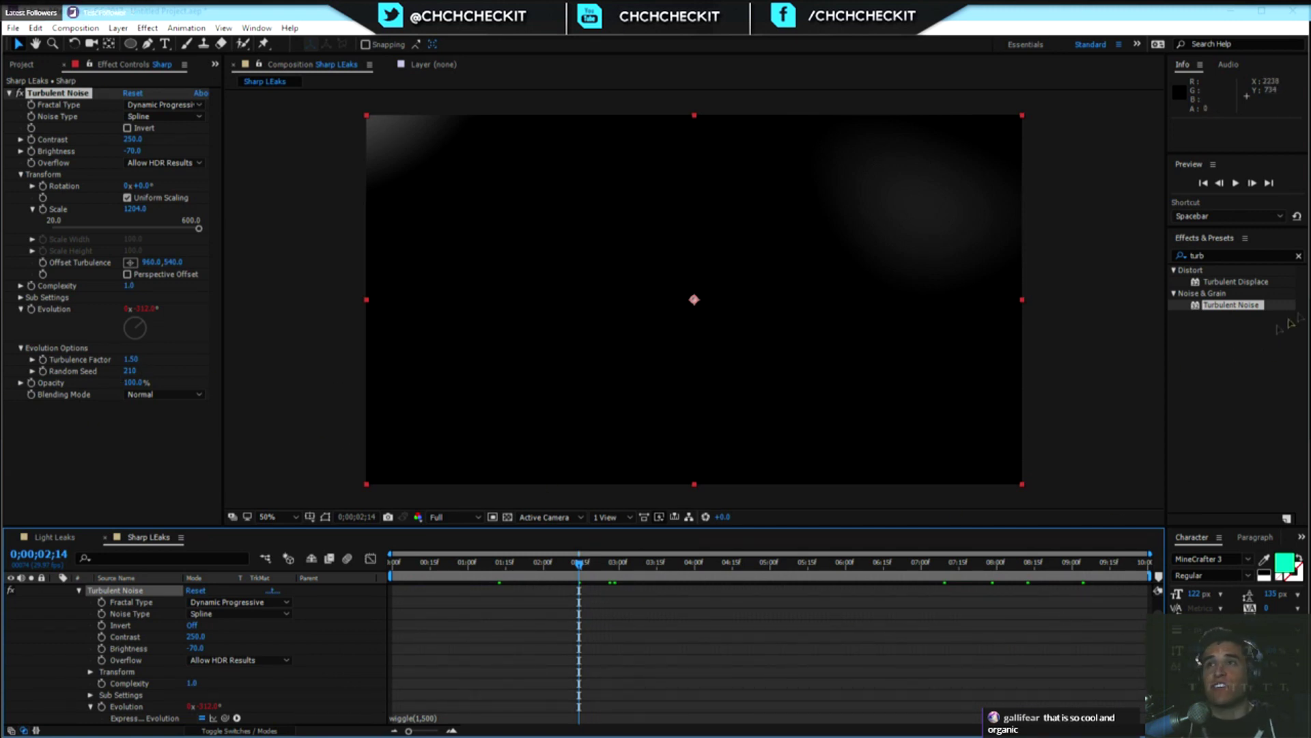
Find the Colorama effect and apply it to the Sharp layer.
click(1217, 256)
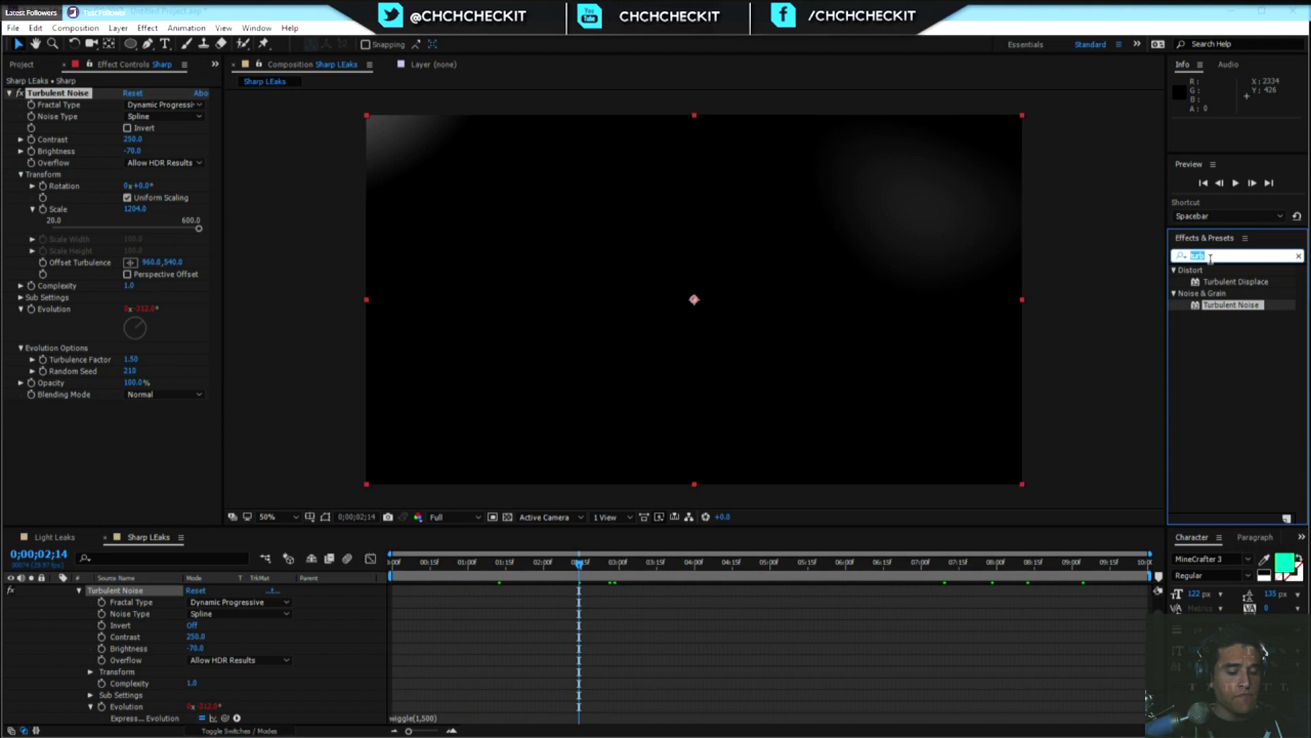
text(colora)
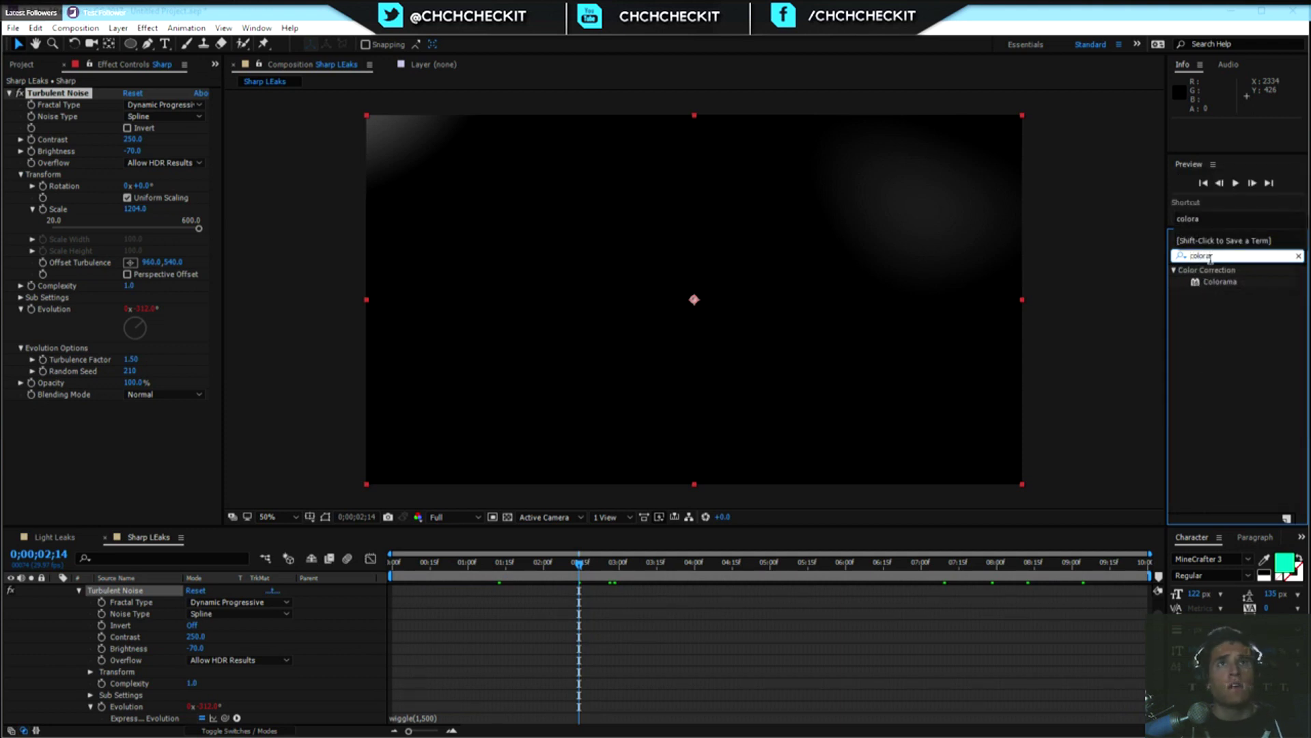
click(1221, 282)
drag(1221, 286, 113, 511)
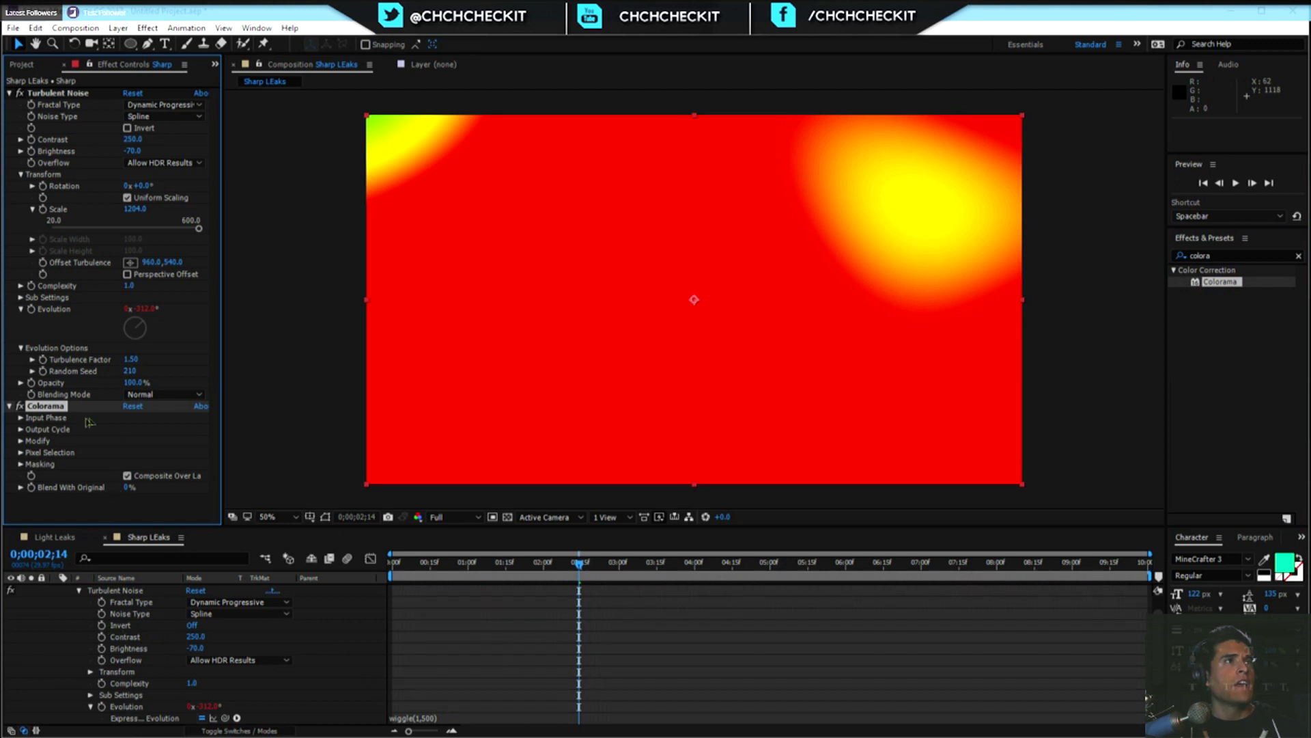
Set Colorama's output cycle to the Fire preset palette and preview the colored leaks over time.
click(22, 428)
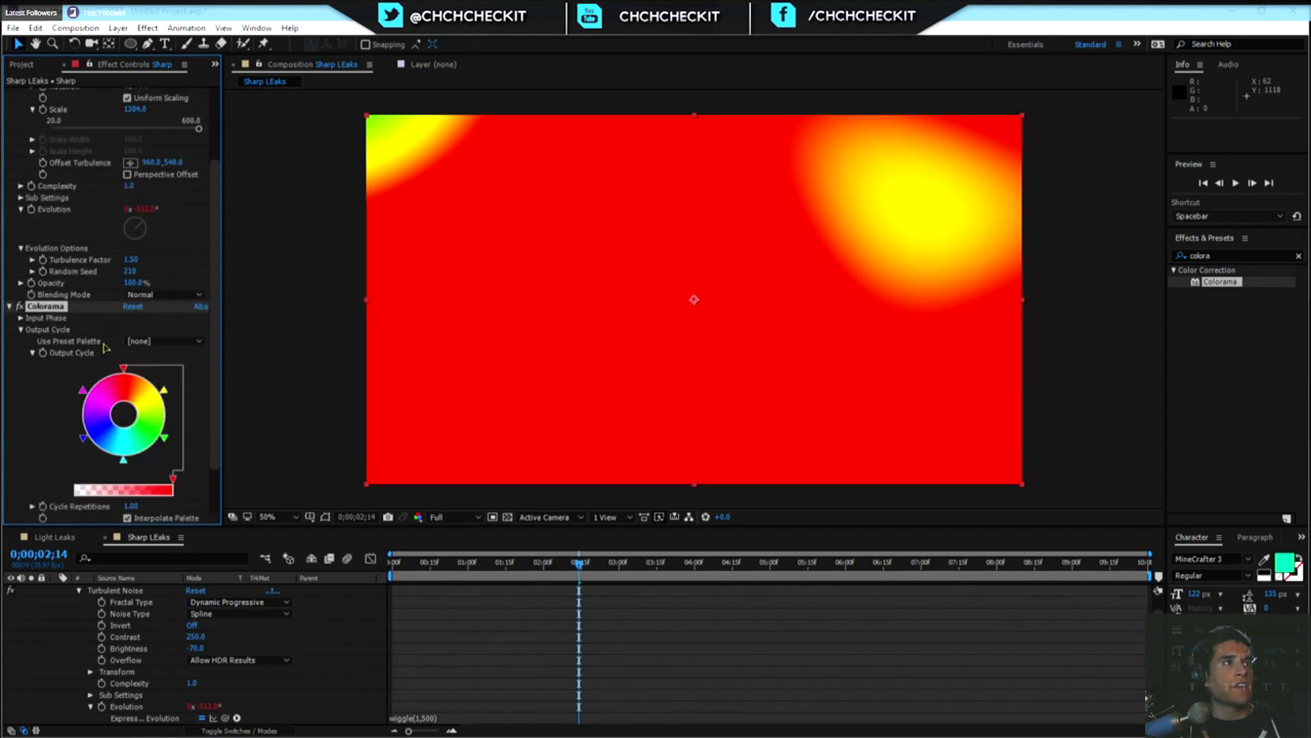
click(142, 342)
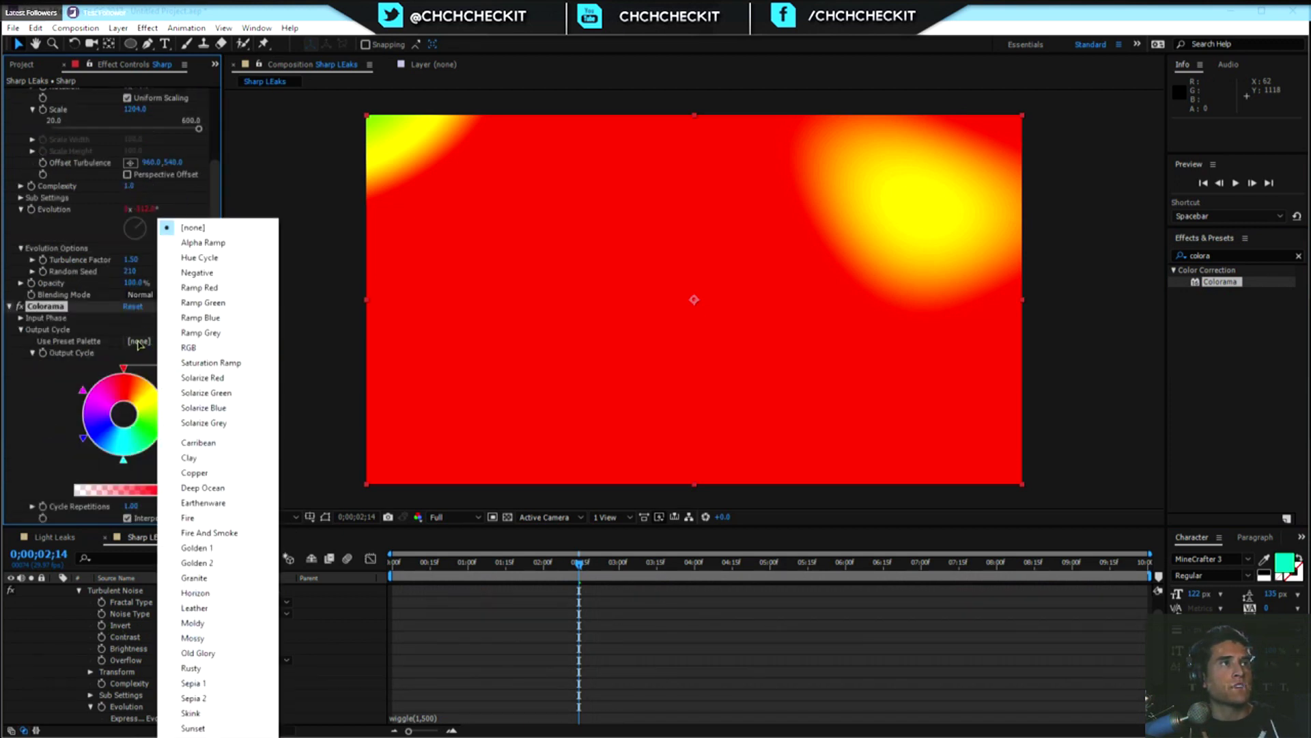
click(81, 345)
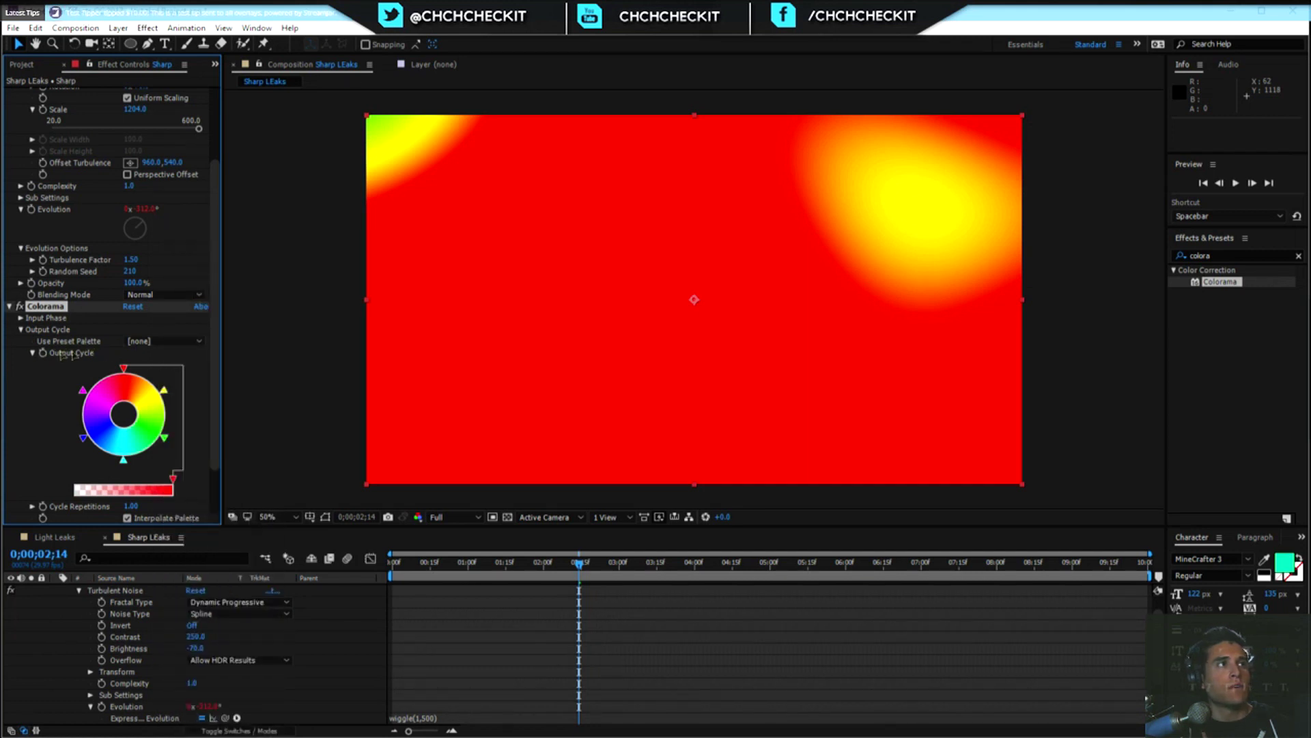
click(164, 342)
click(190, 520)
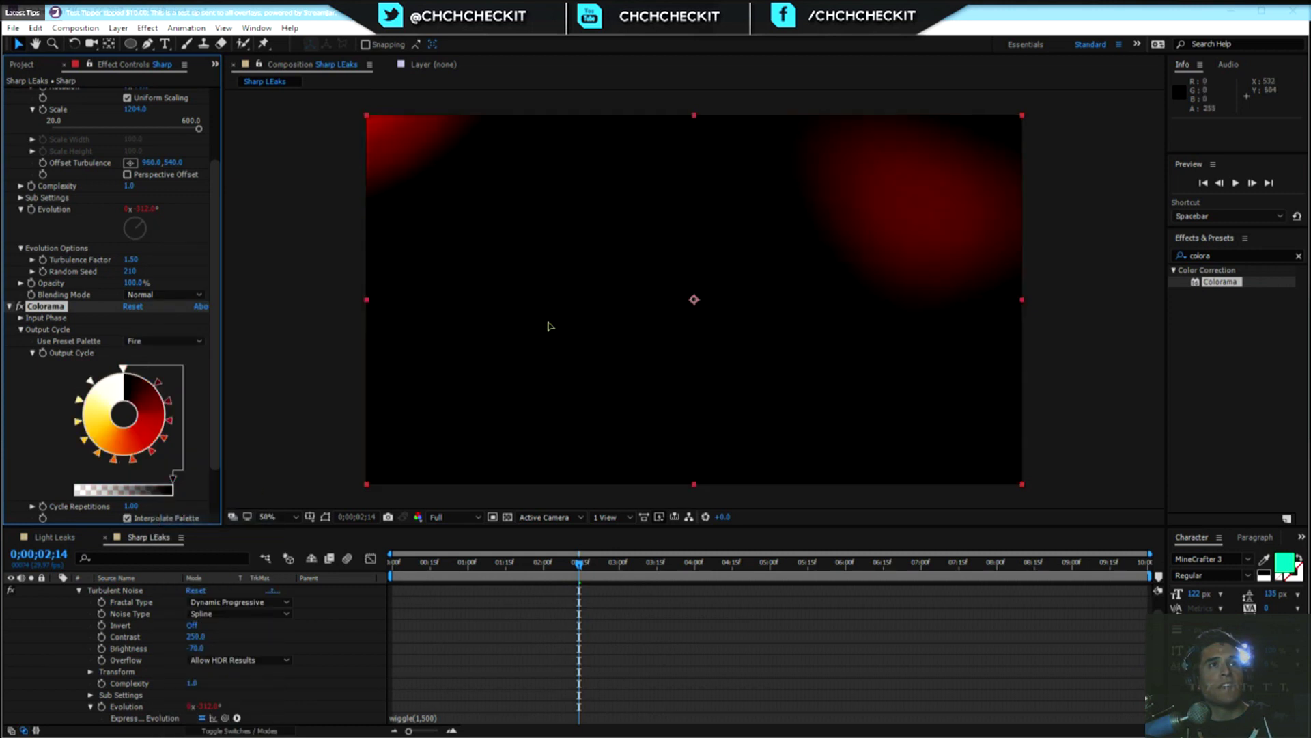
key(space)
drag(605, 568, 1003, 569)
key(space)
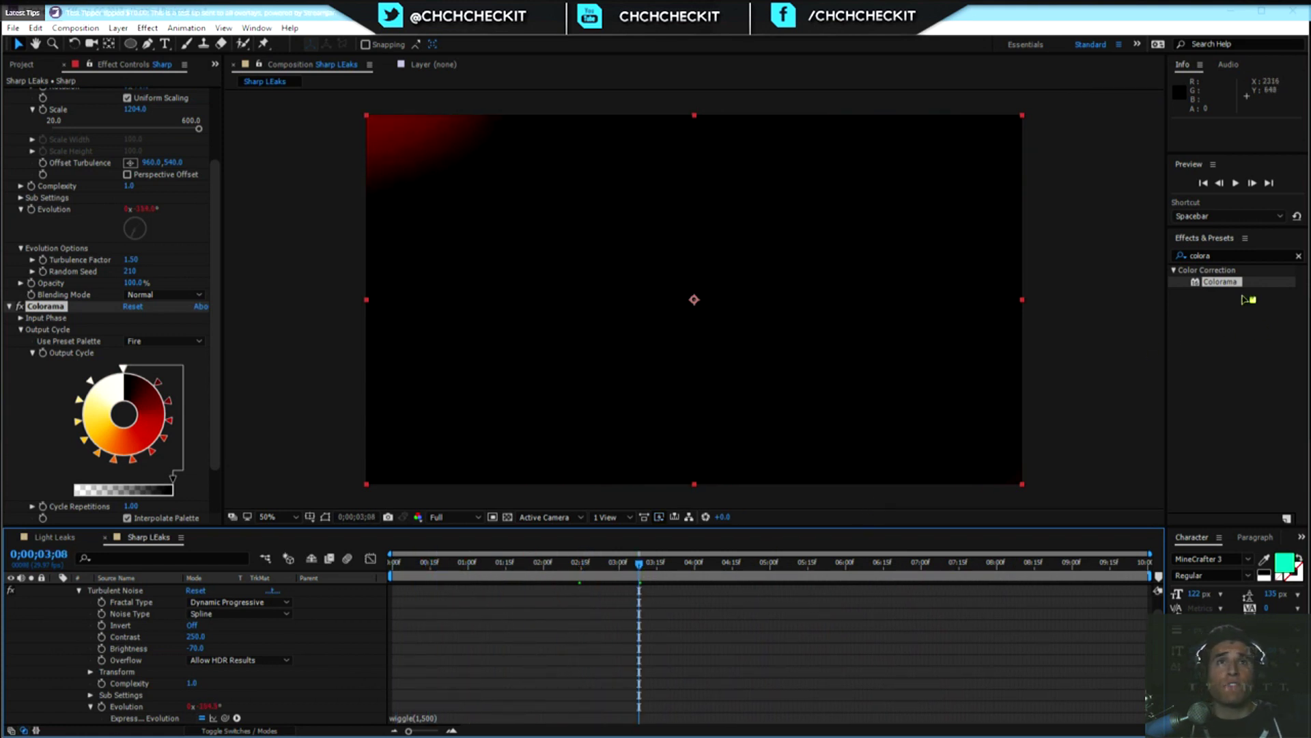
Apply the Hue/Saturation effect to the Sharp layer and enable its Colorize option.
click(1222, 255)
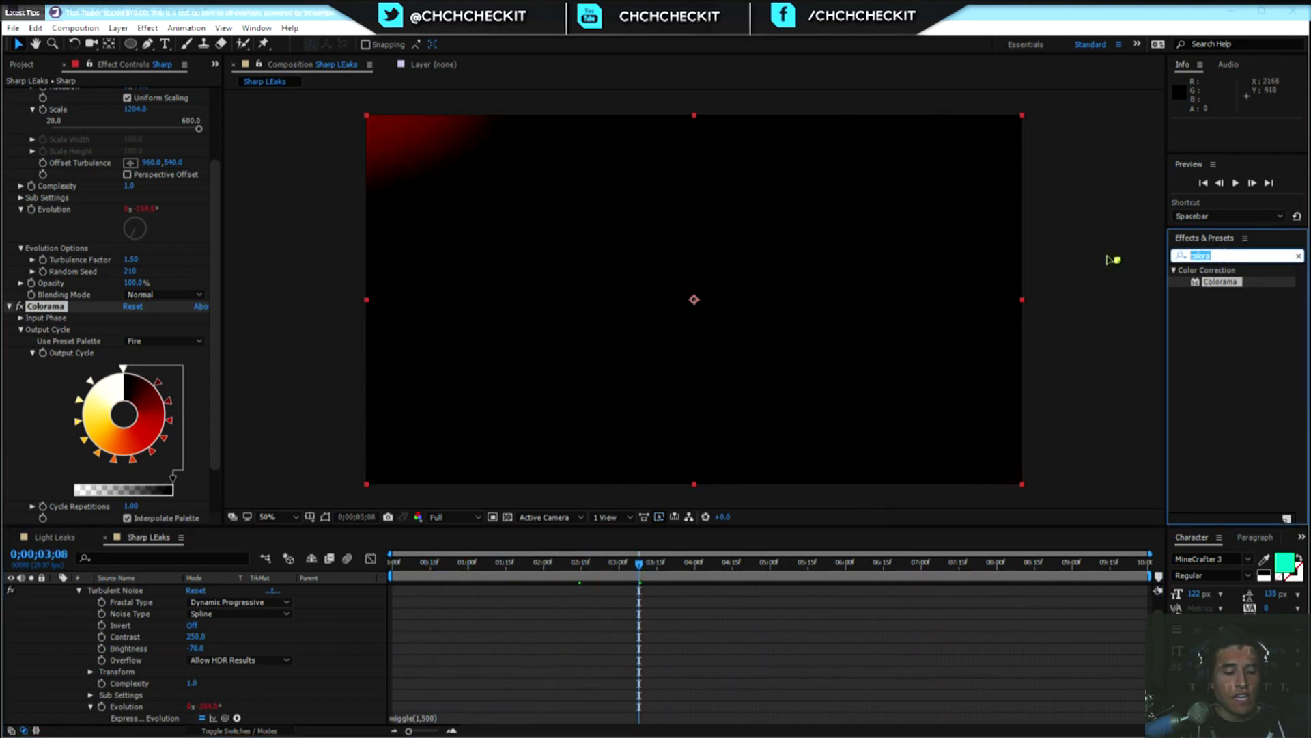
text(hue)
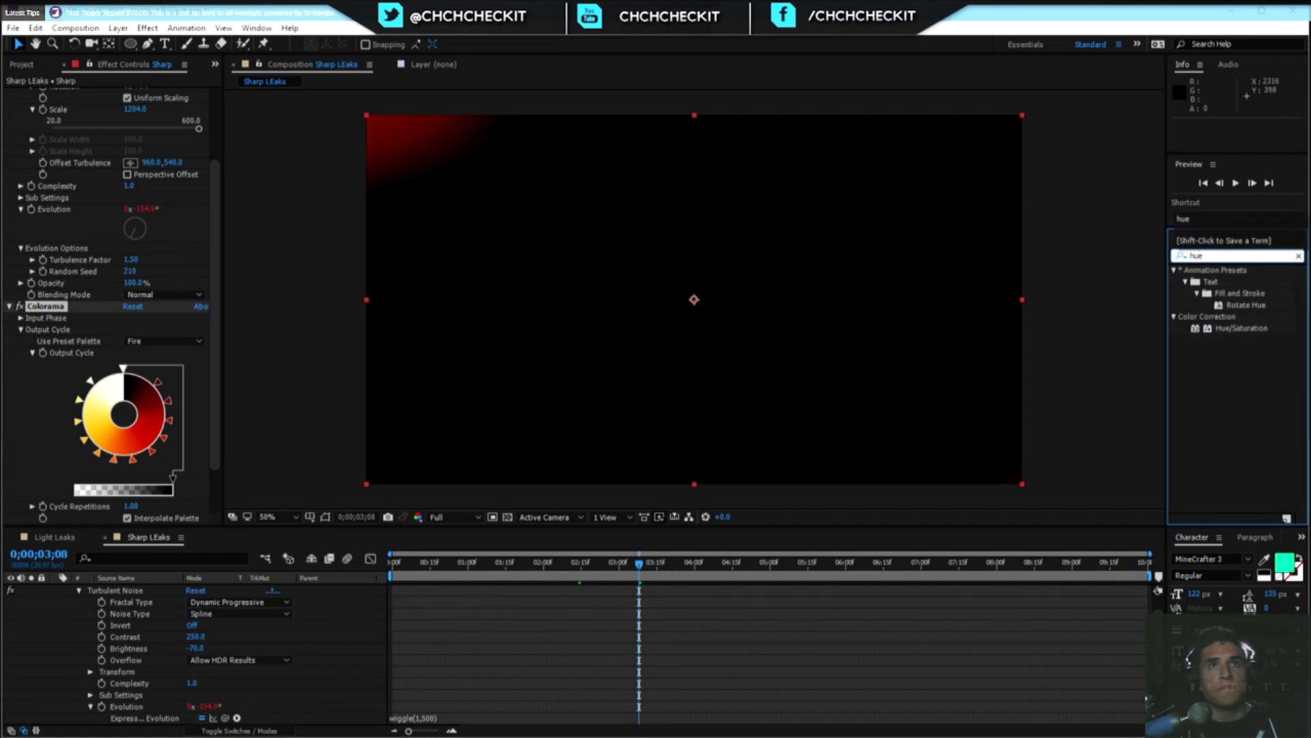
double_click(1229, 328)
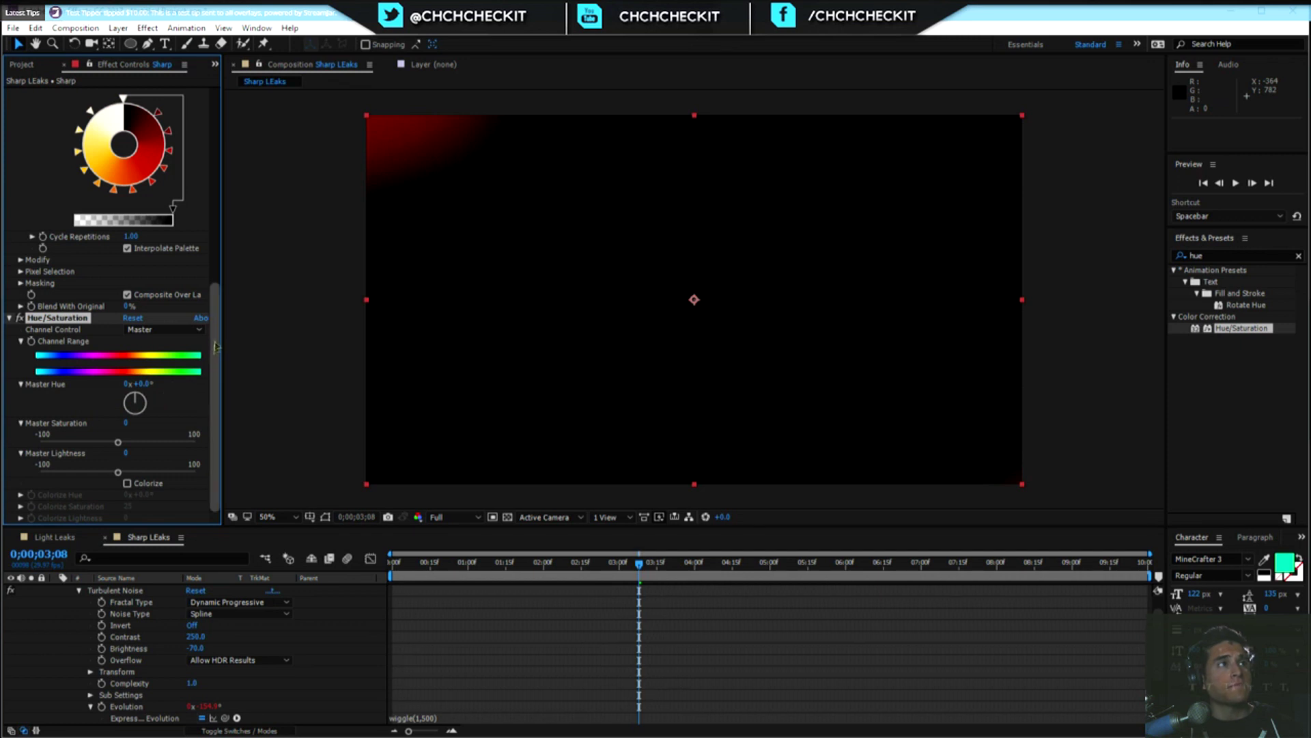
click(127, 483)
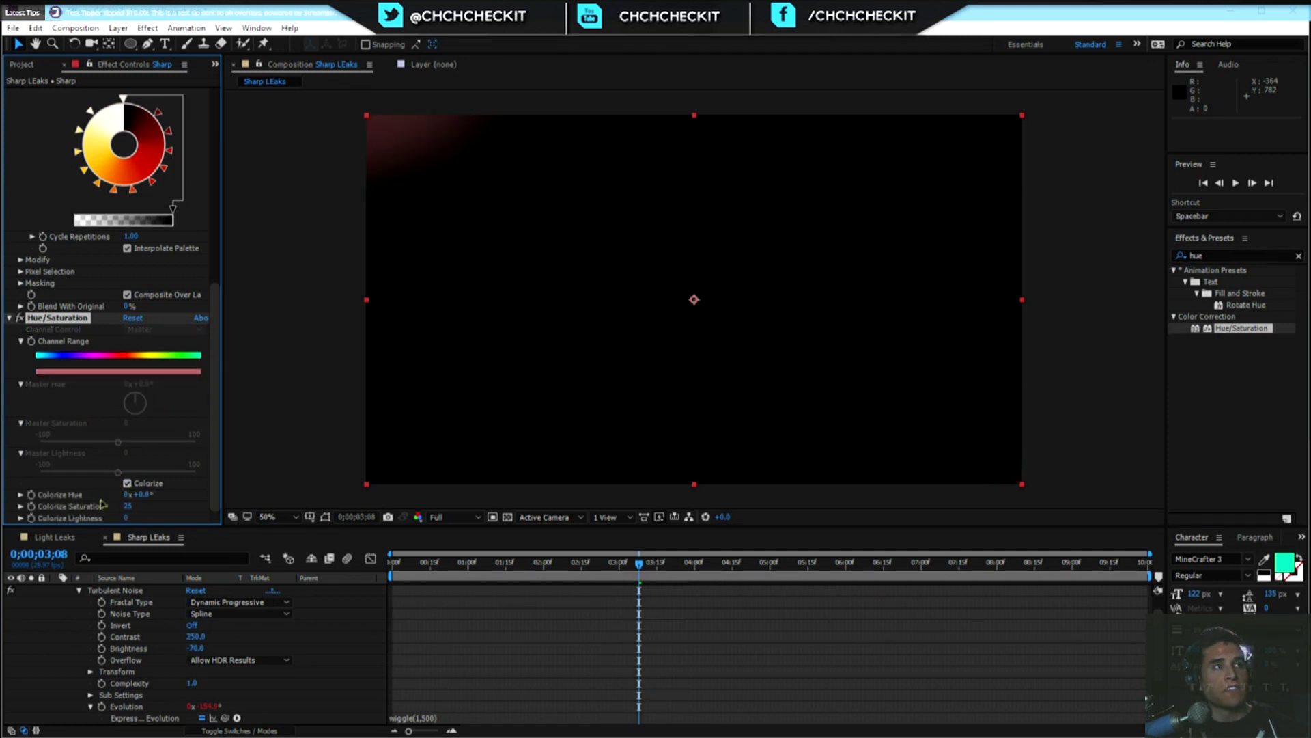
Try green and purple tints, then set the Colorize Hue to about 248° and the Colorize Saturation to 78.
click(140, 494)
text(118)
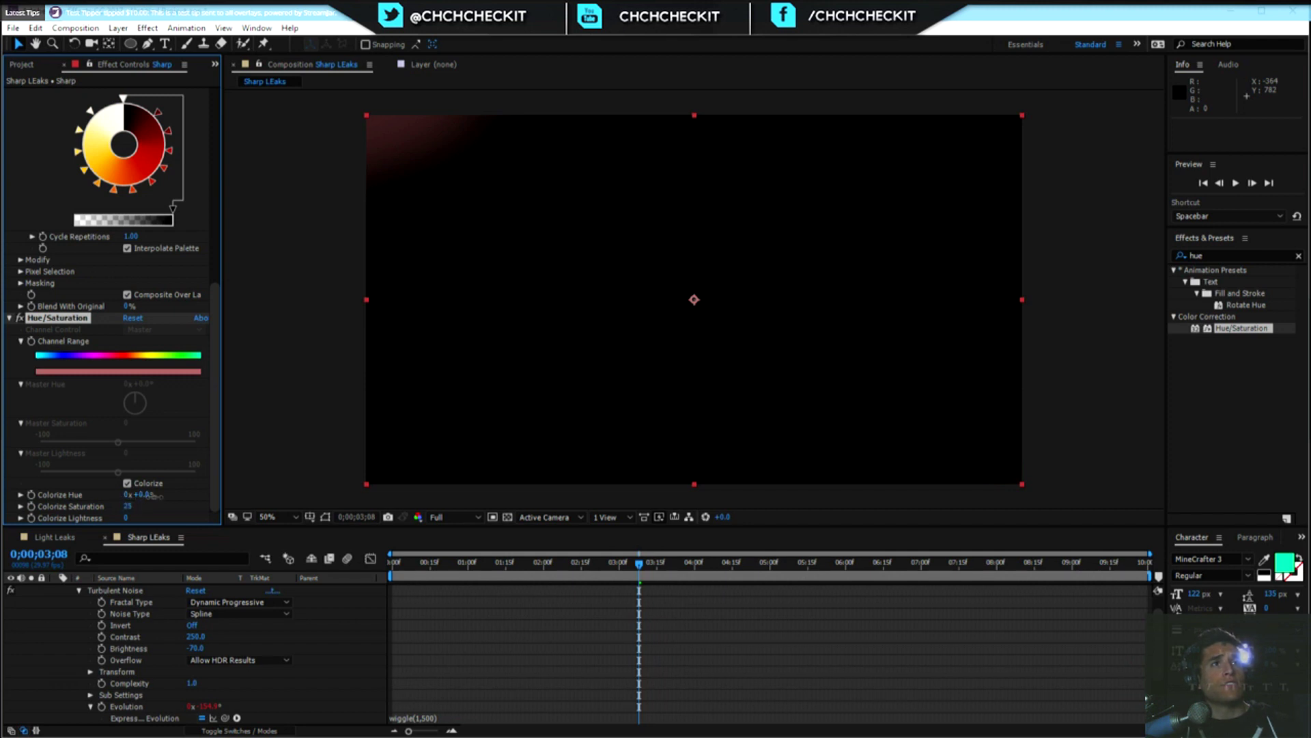
key(Return)
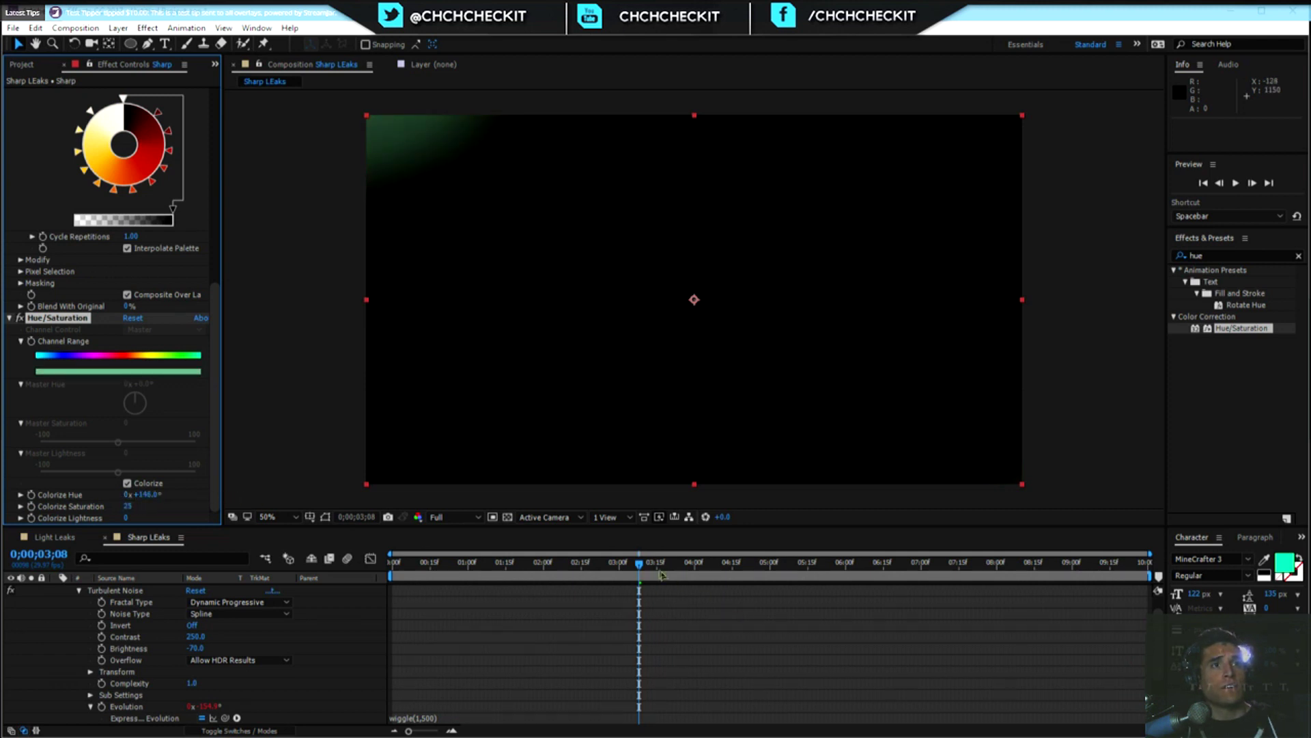
drag(642, 562, 838, 564)
drag(143, 494, 252, 498)
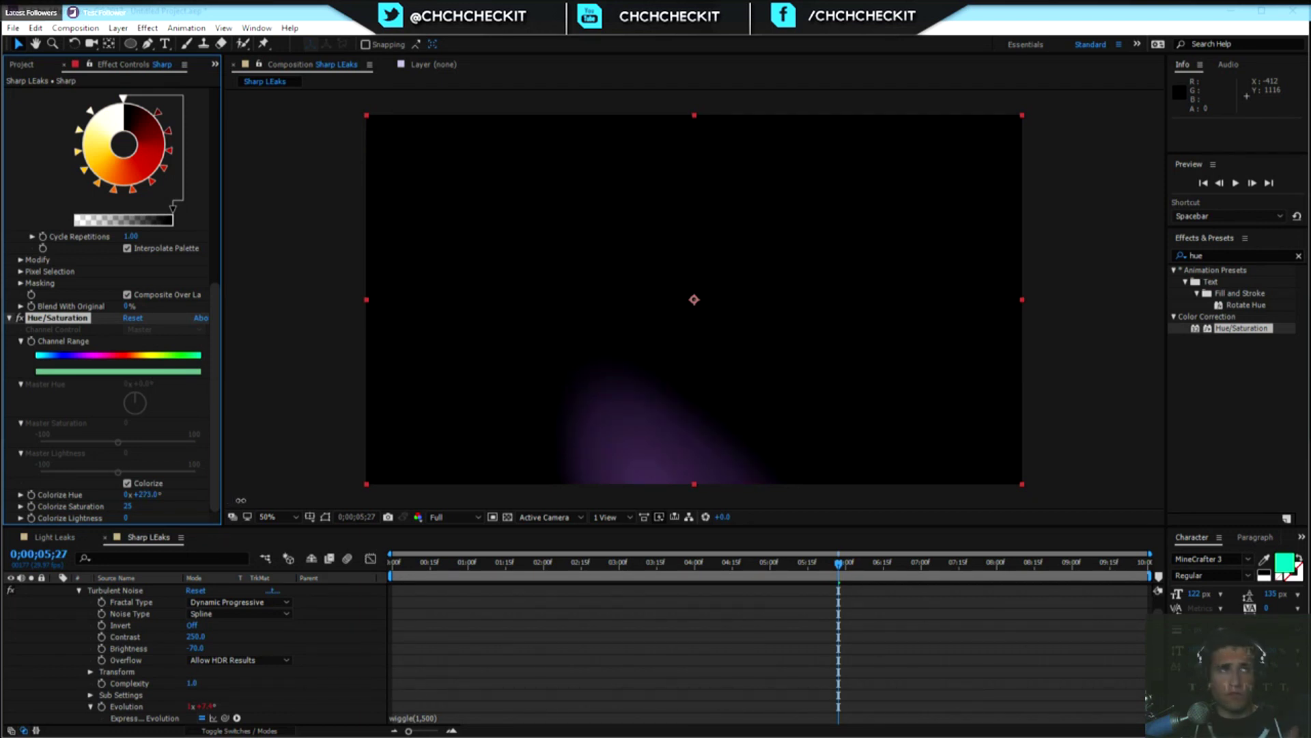
drag(265, 500, 179, 486)
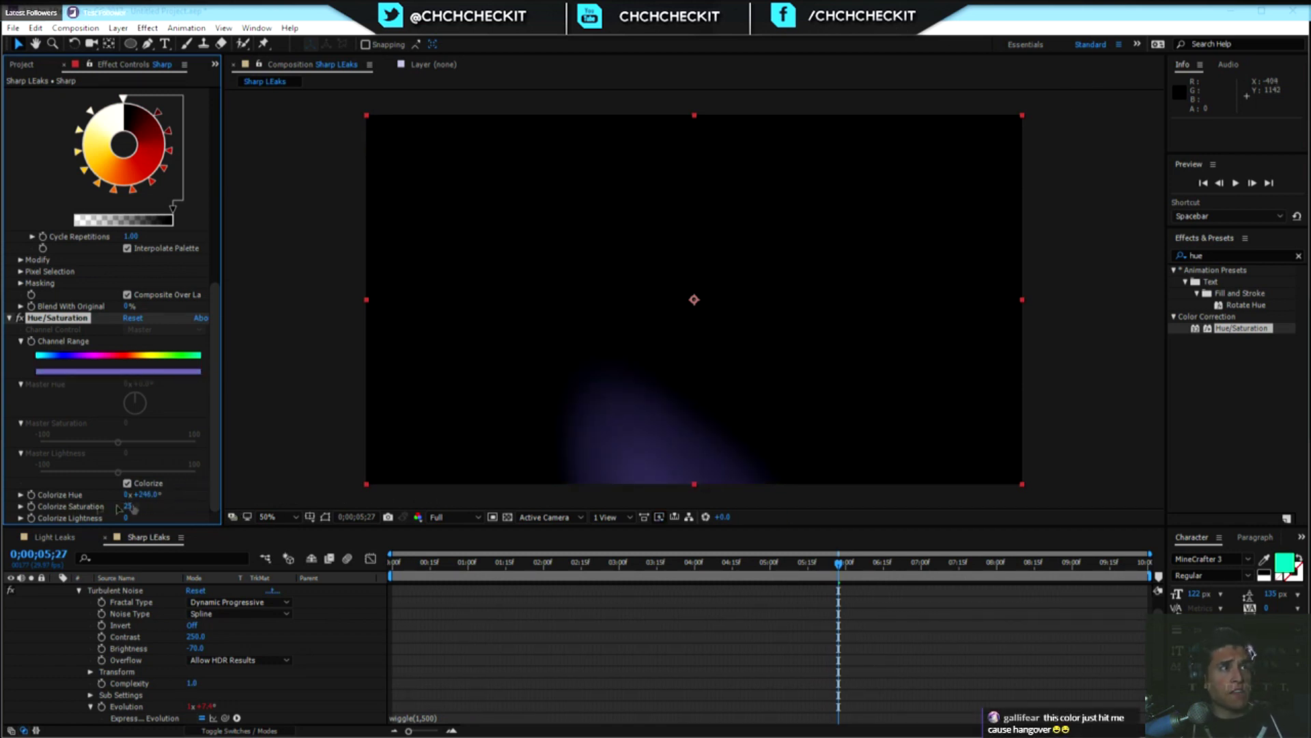
drag(131, 511, 155, 507)
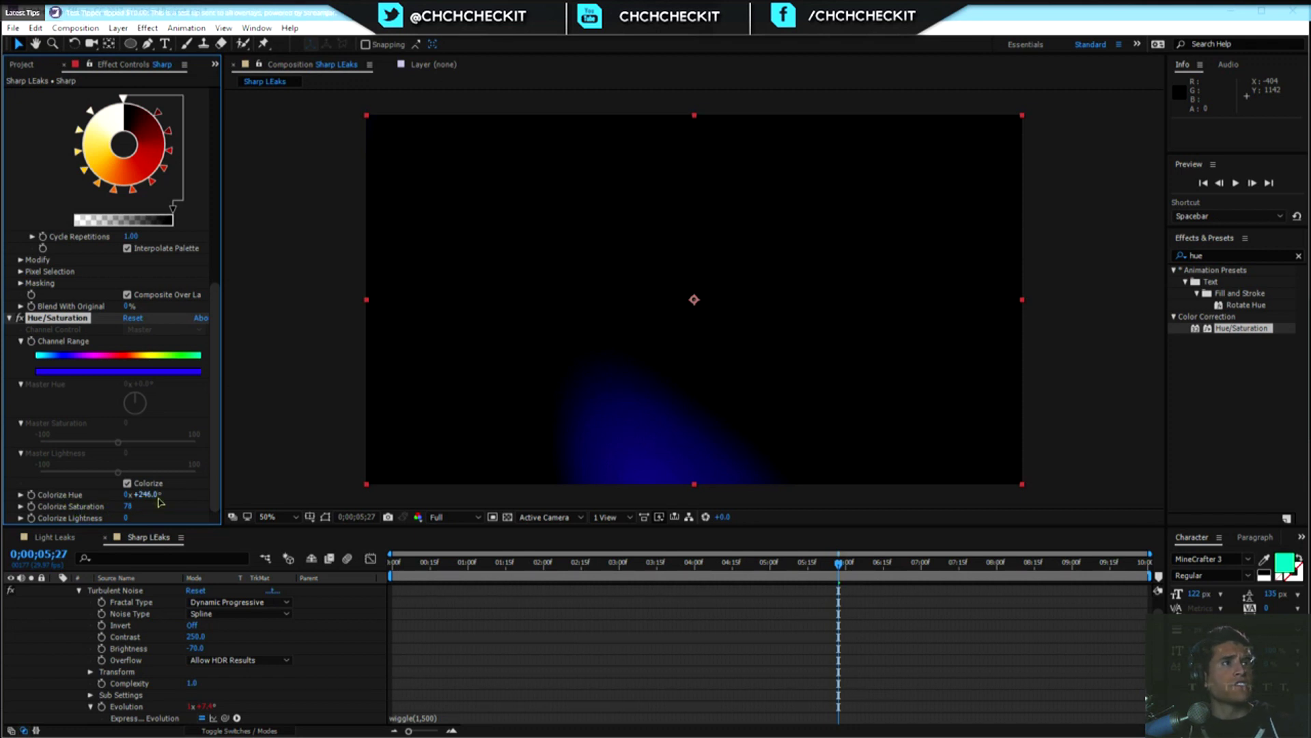
Add the expression wiggle(3,50) to the Colorize Hue of Hue/Saturation and preview the color at another time.
alt+click(31, 495)
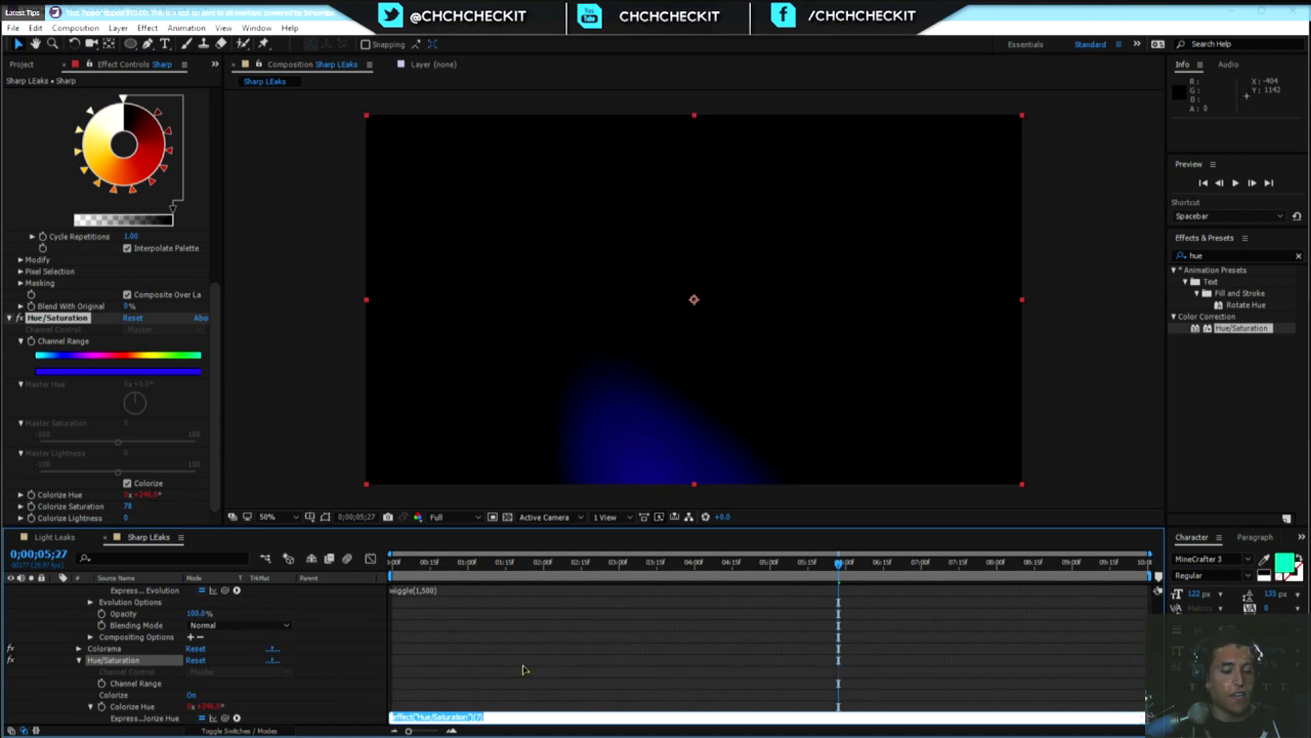
text(w)
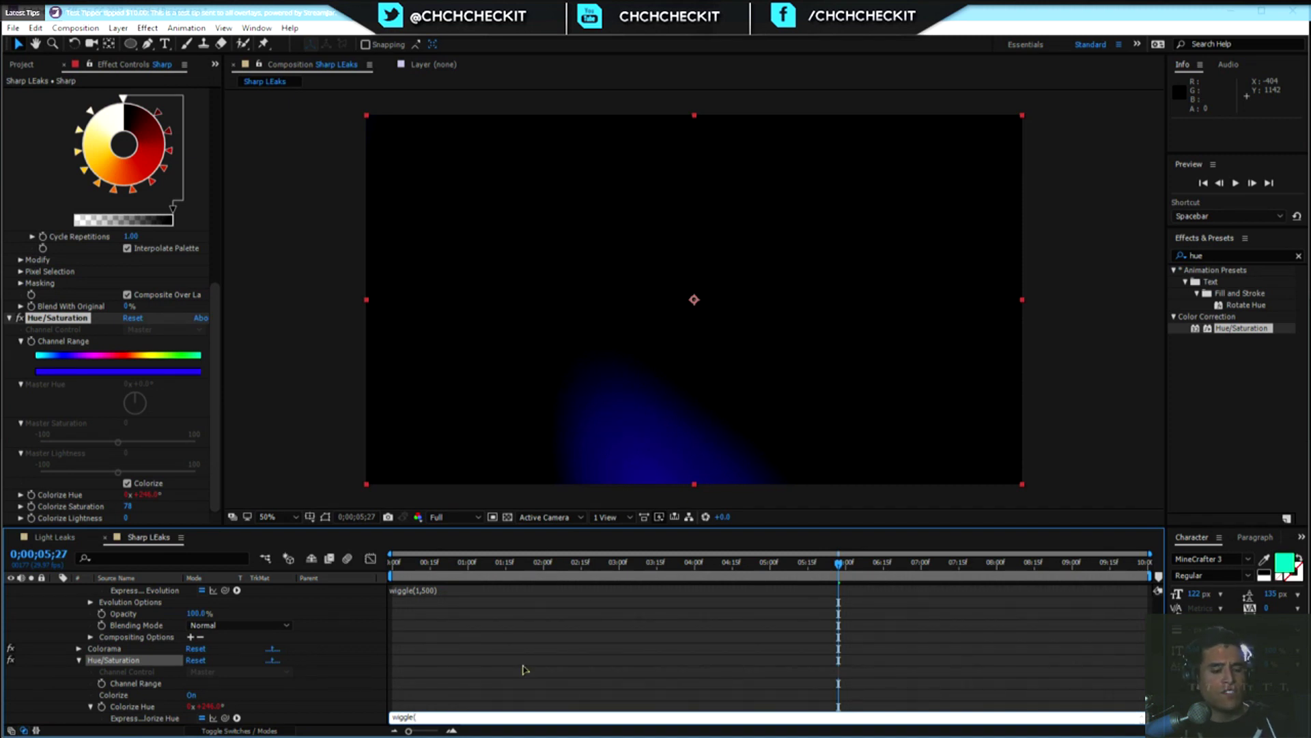
text(iggle(3)
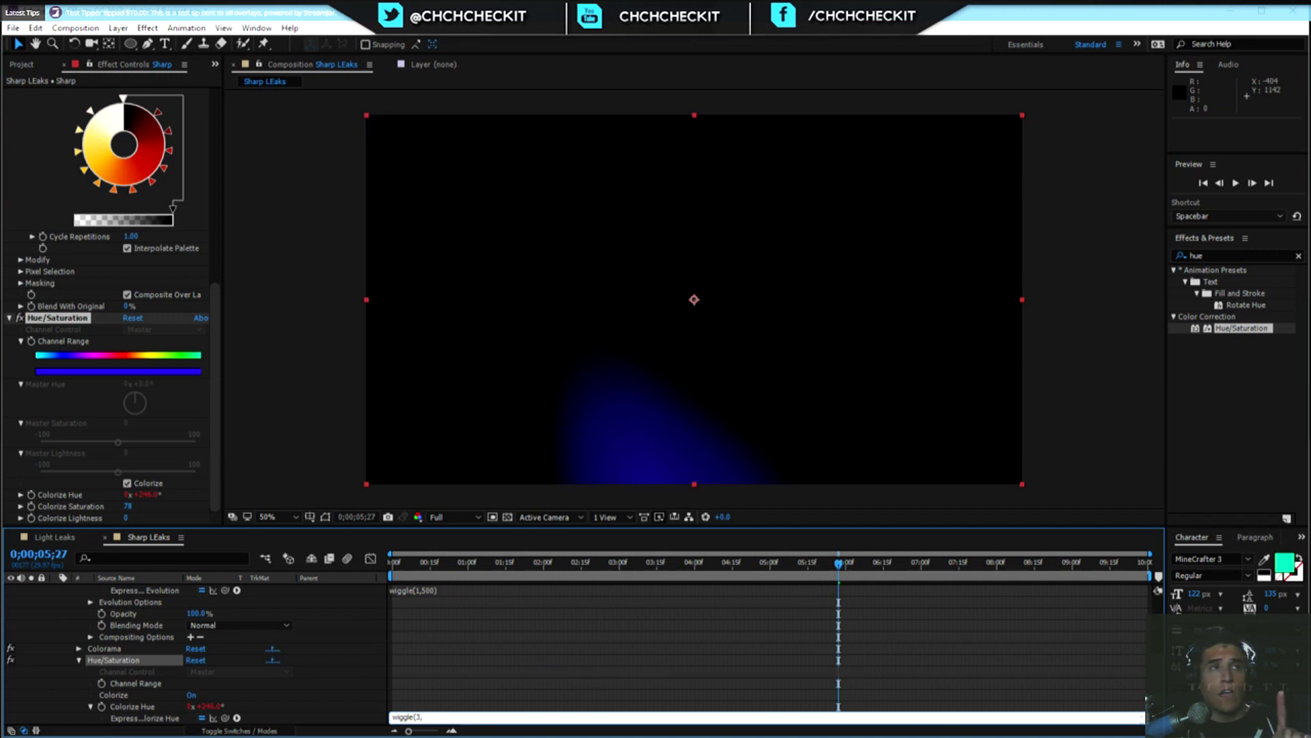
text(,50))
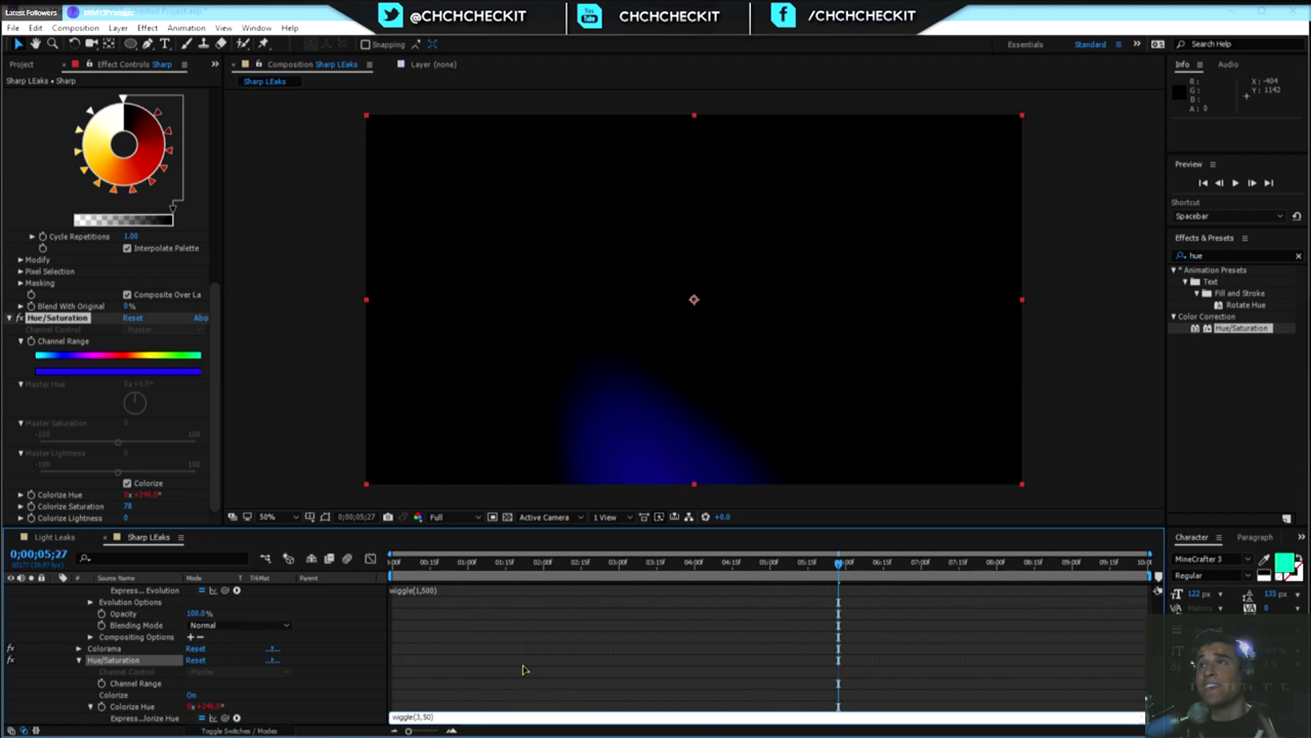
click(525, 670)
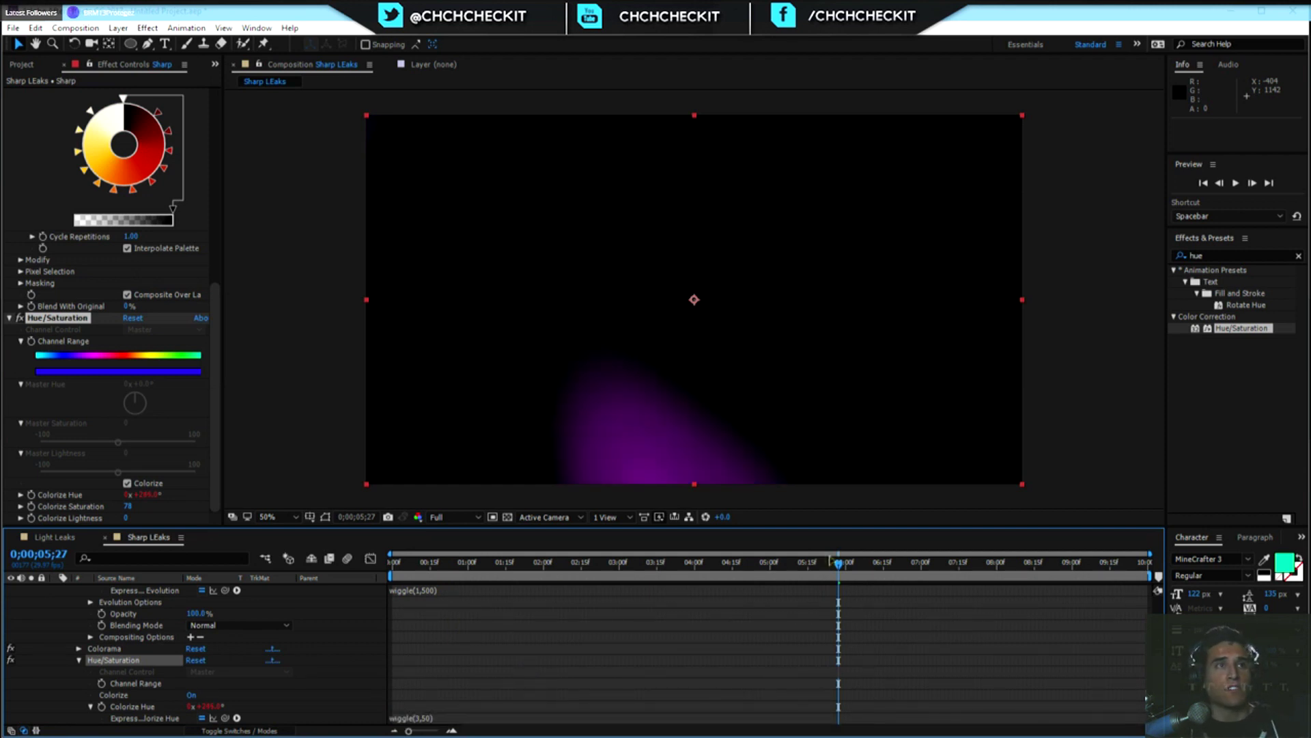
drag(842, 567, 584, 569)
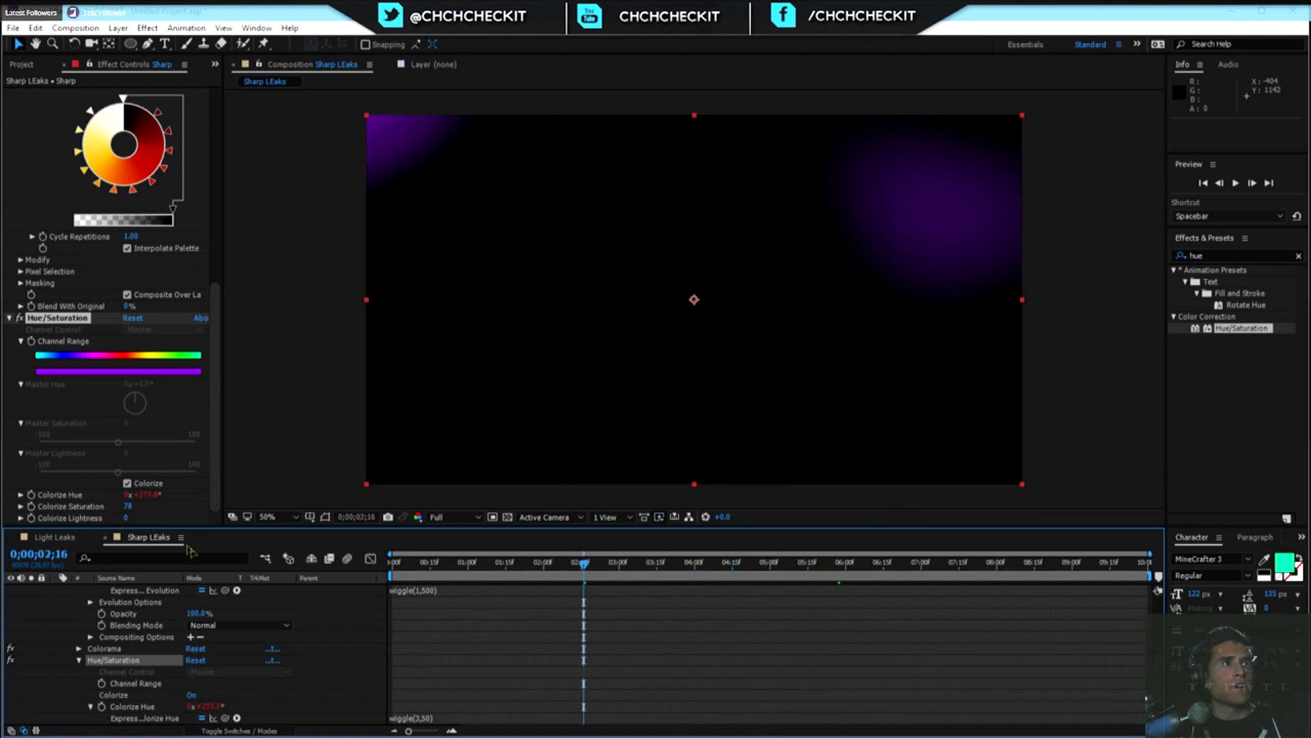
Change the Colorize Hue expression to wiggle(2,50) and preview the leak color at another time.
click(418, 719)
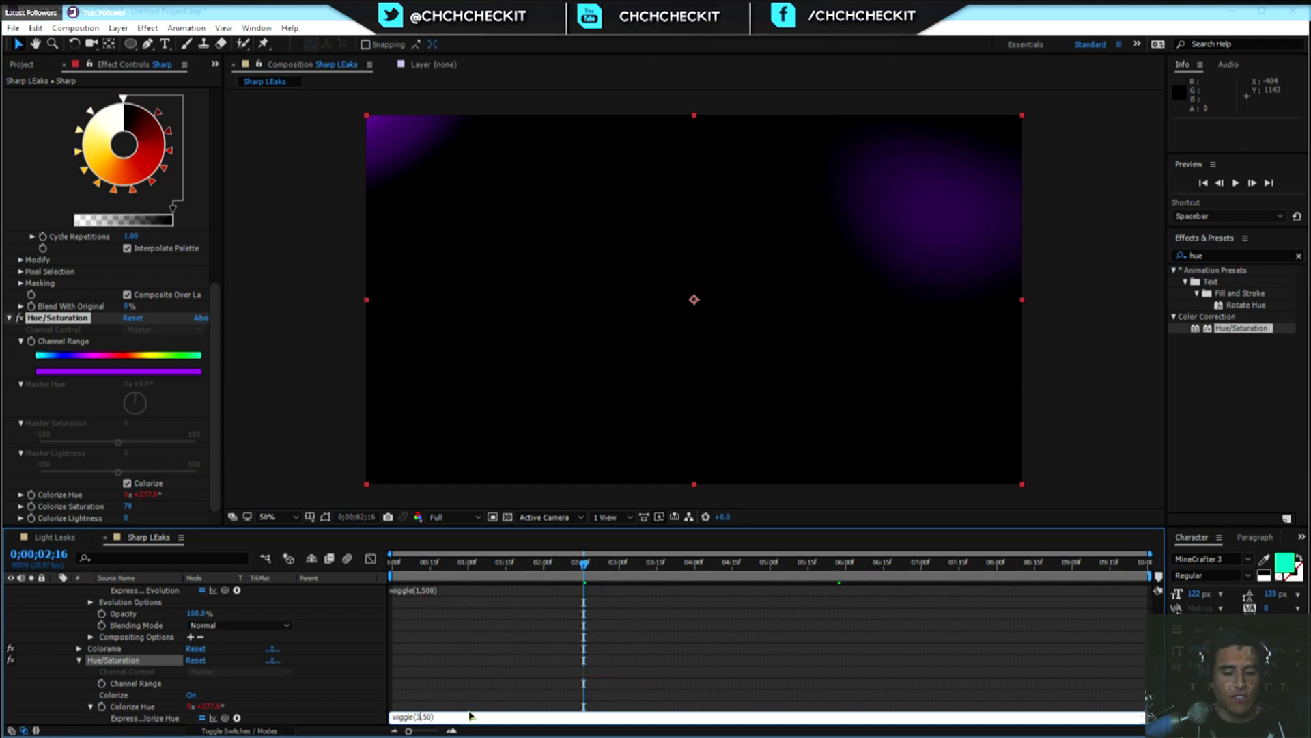
key(BackSpace)
text(2)
key(KP_Enter)
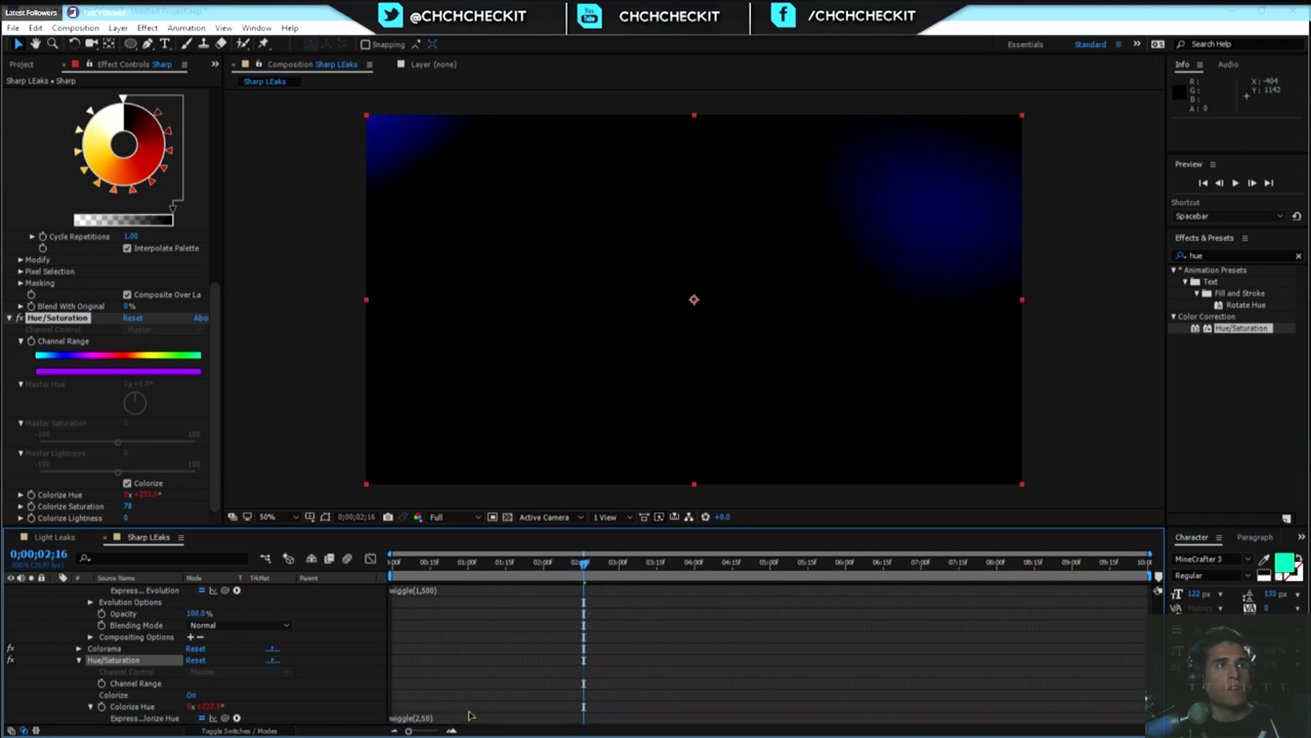
drag(584, 566, 638, 565)
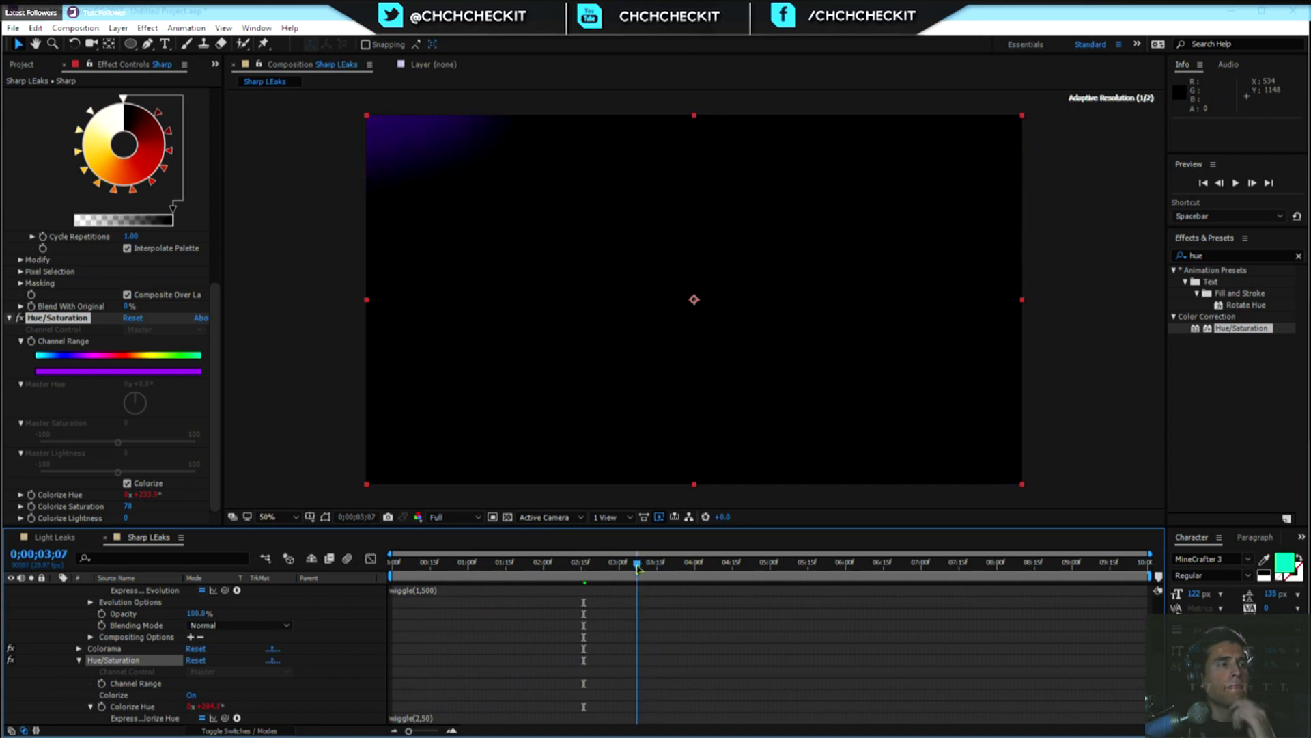
Try raising the whole revolutions of Colorize Hue to 20 and preview the leaks further along.
click(156, 437)
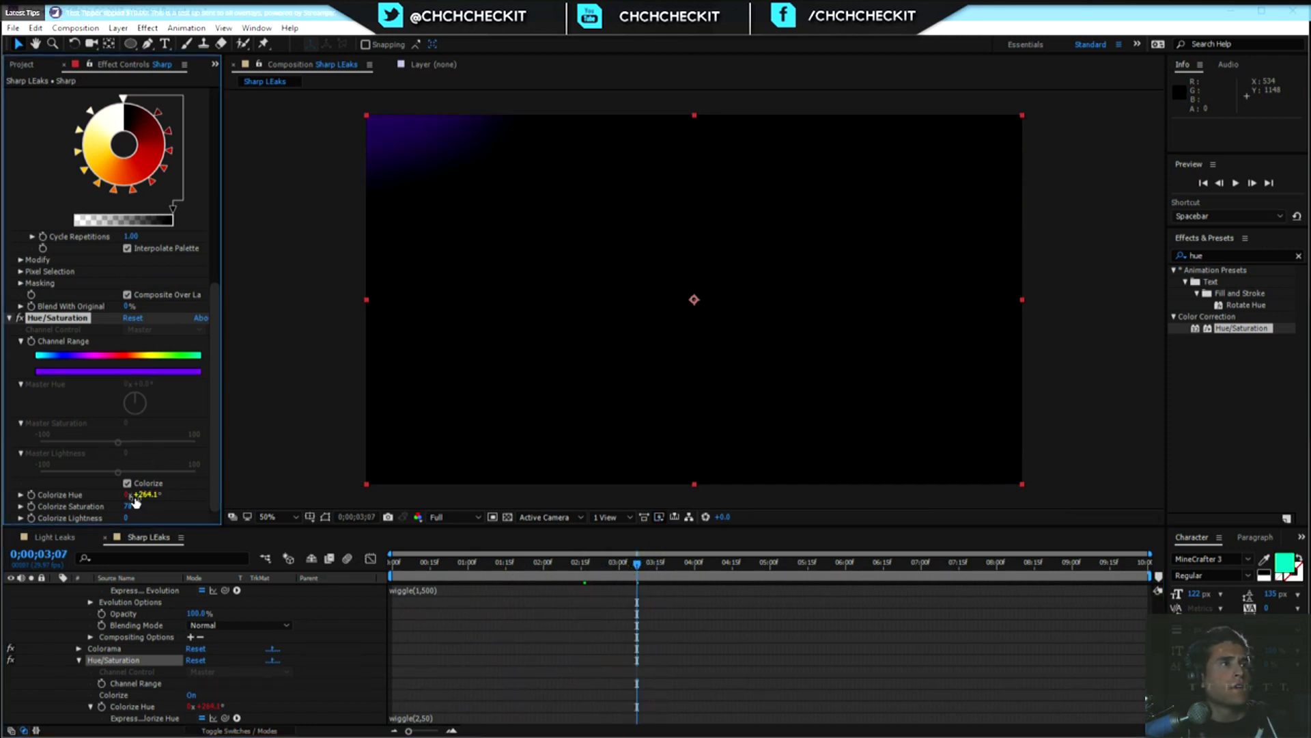
drag(126, 494, 139, 494)
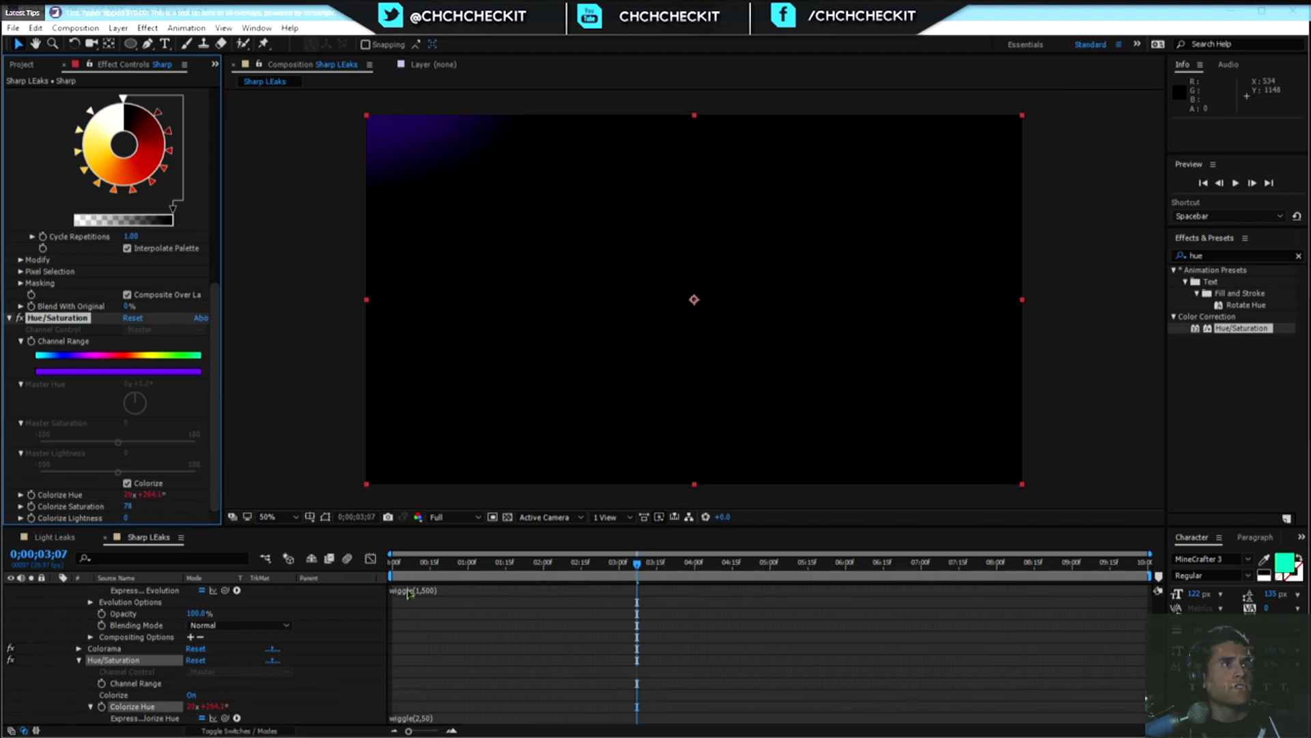
drag(637, 564, 808, 575)
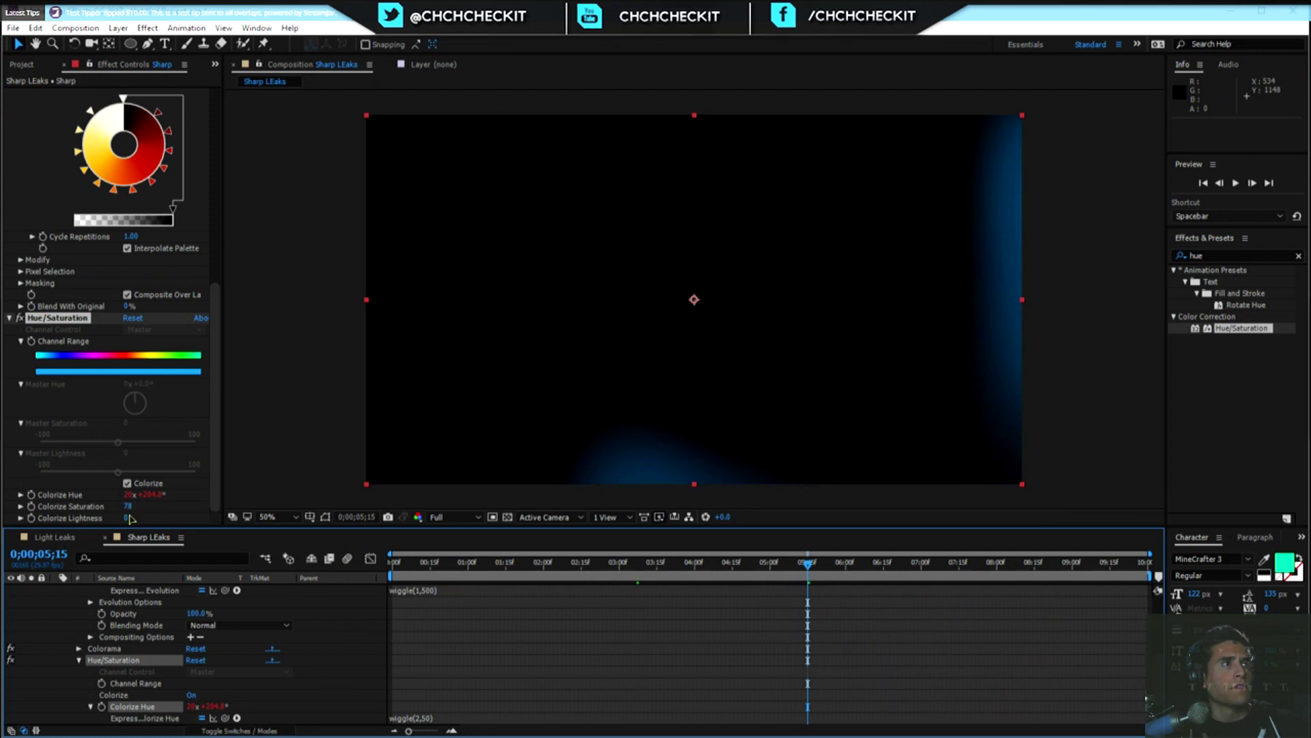
Set the Colorize Saturation to 75 and the Colorize Hue's whole revolutions to 0.
drag(126, 506, 127, 507)
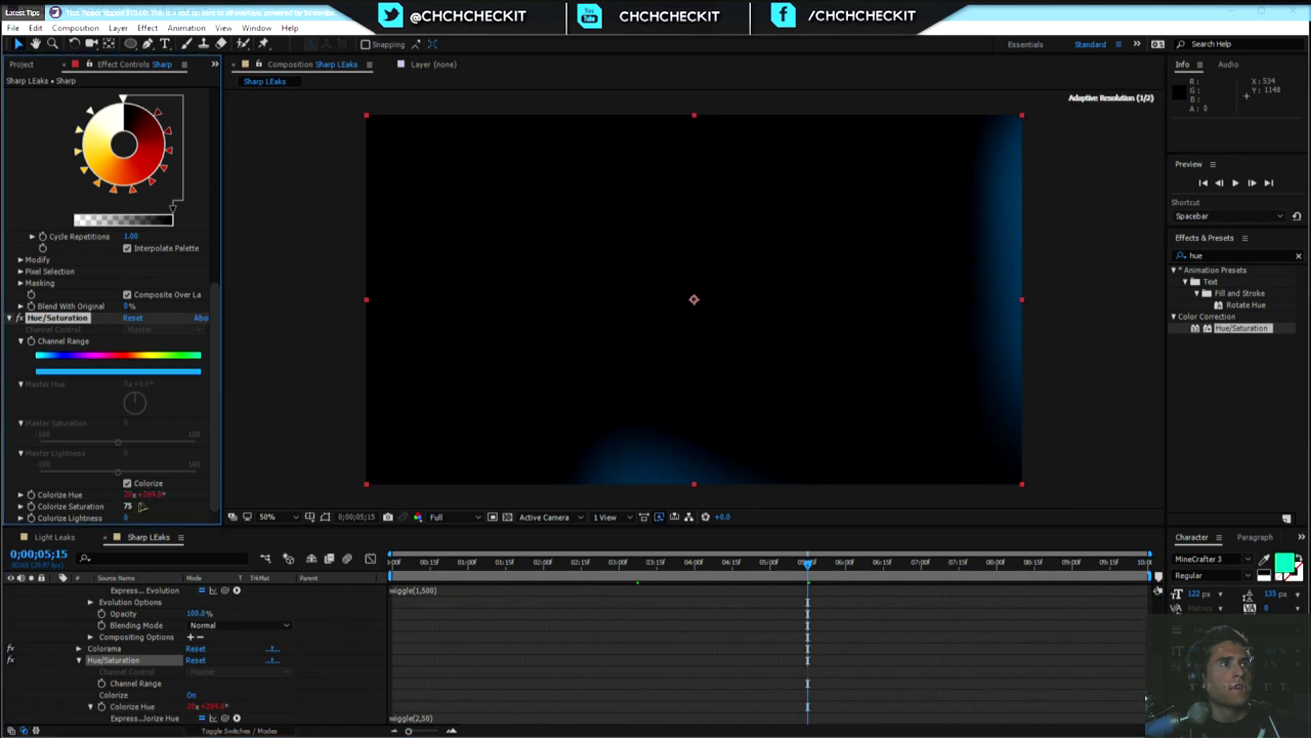
click(131, 495)
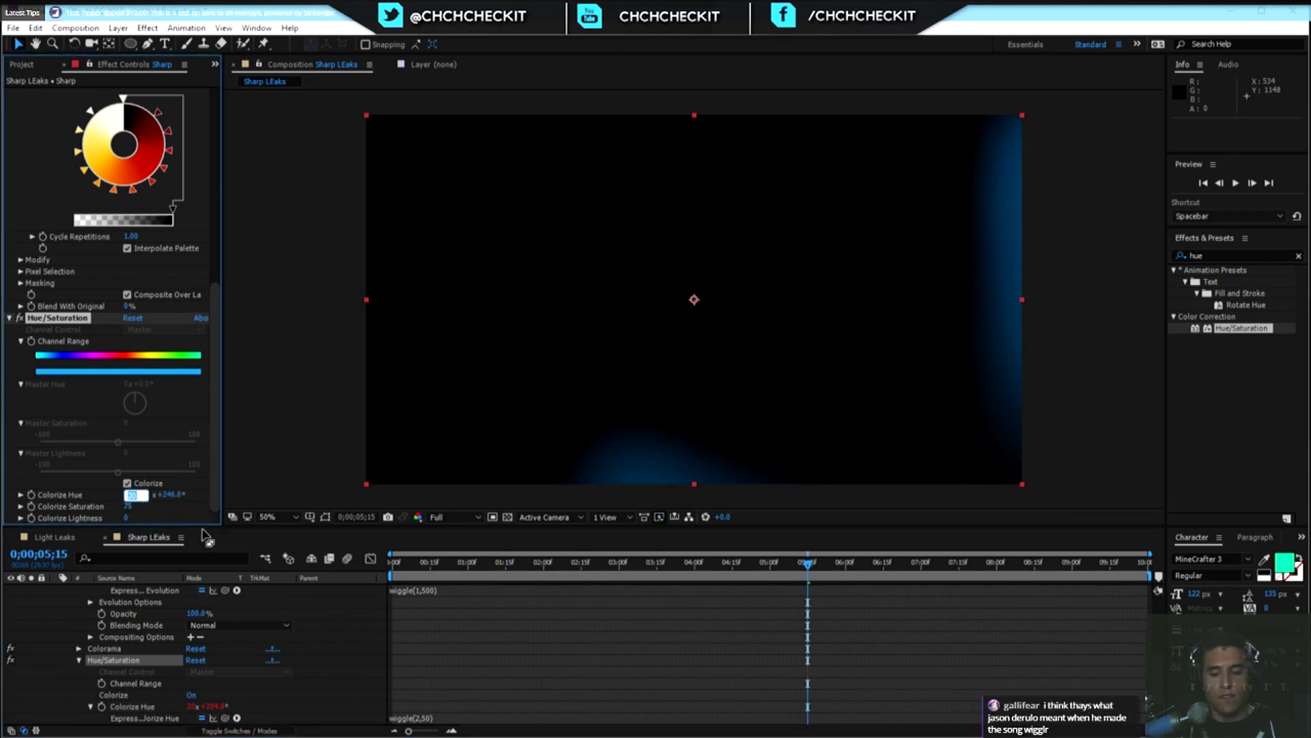
text(0)
key(Return)
Try red and blue tints with the Colorize Hue and preview the leaks at different times.
drag(144, 494, 140, 497)
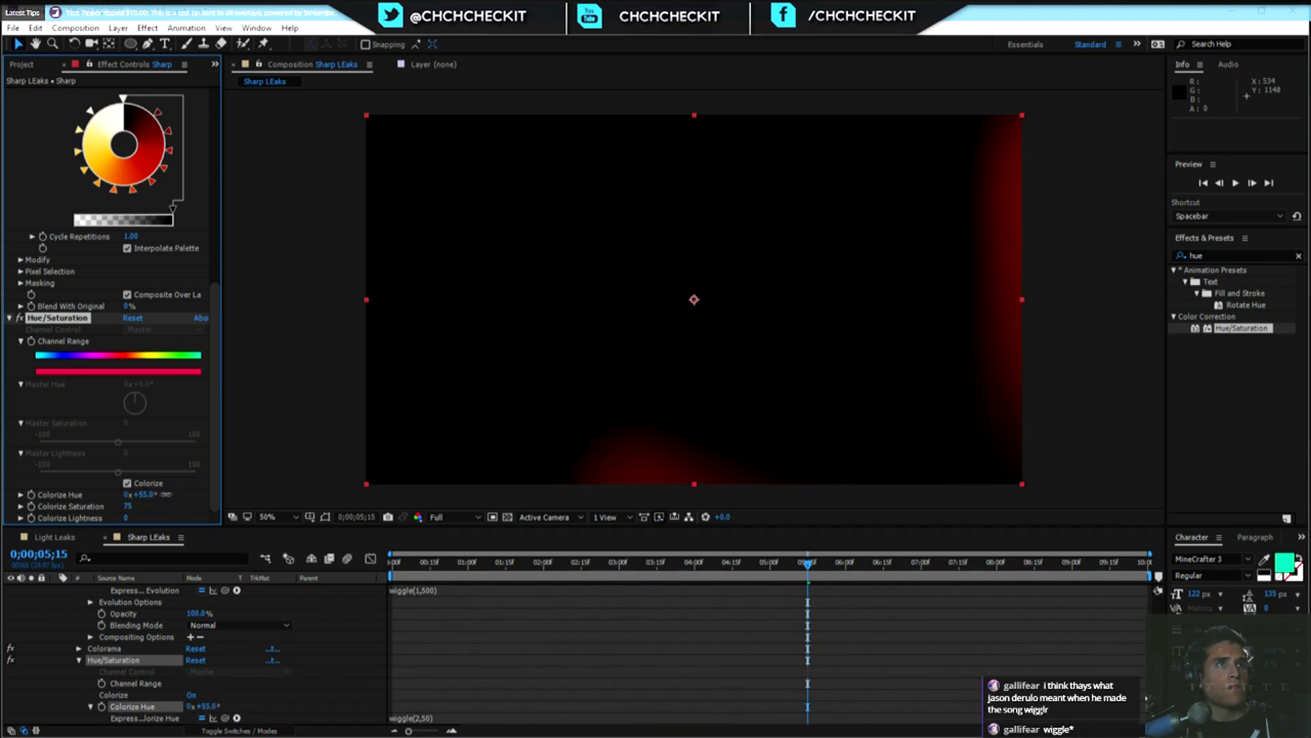
drag(808, 563, 744, 576)
drag(140, 494, 277, 501)
drag(745, 563, 389, 563)
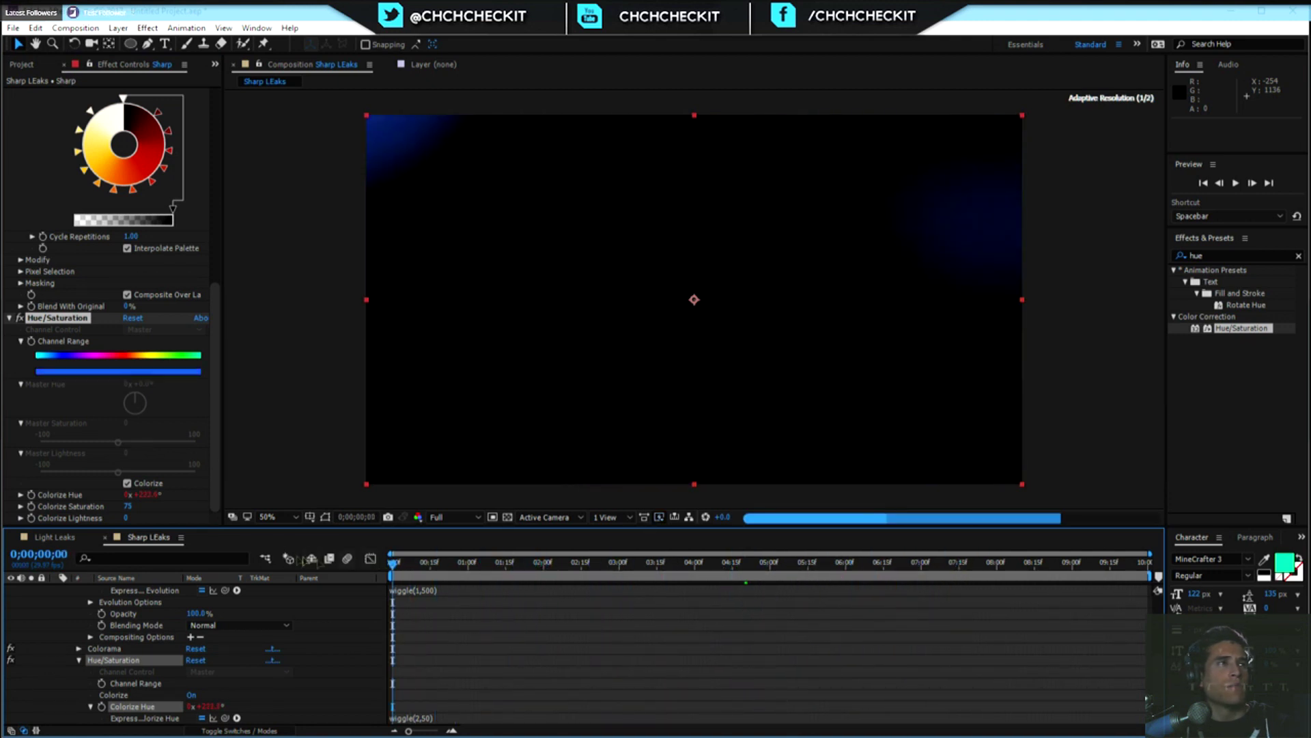
Shift the Colorize Hue to a warm yellow-orange tint and preview the leaks at several times.
drag(140, 494, 41, 495)
drag(394, 564, 581, 595)
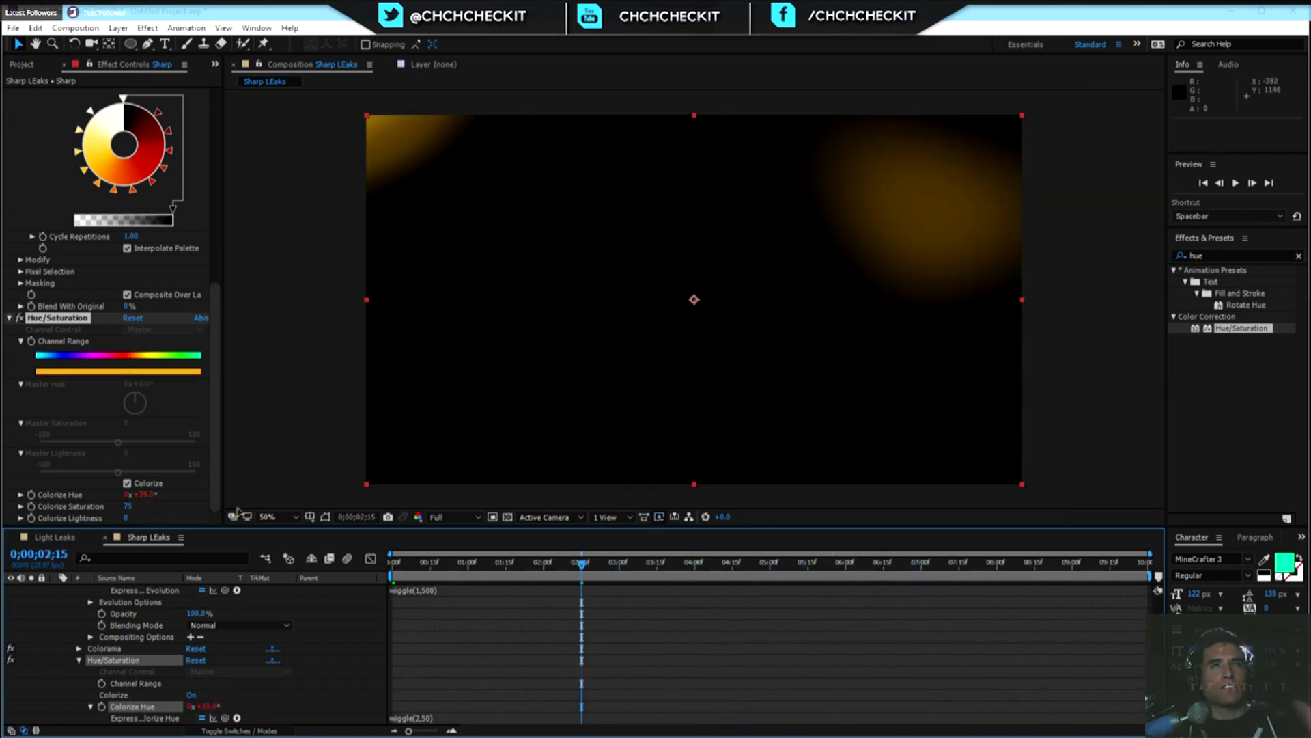
drag(581, 564, 464, 568)
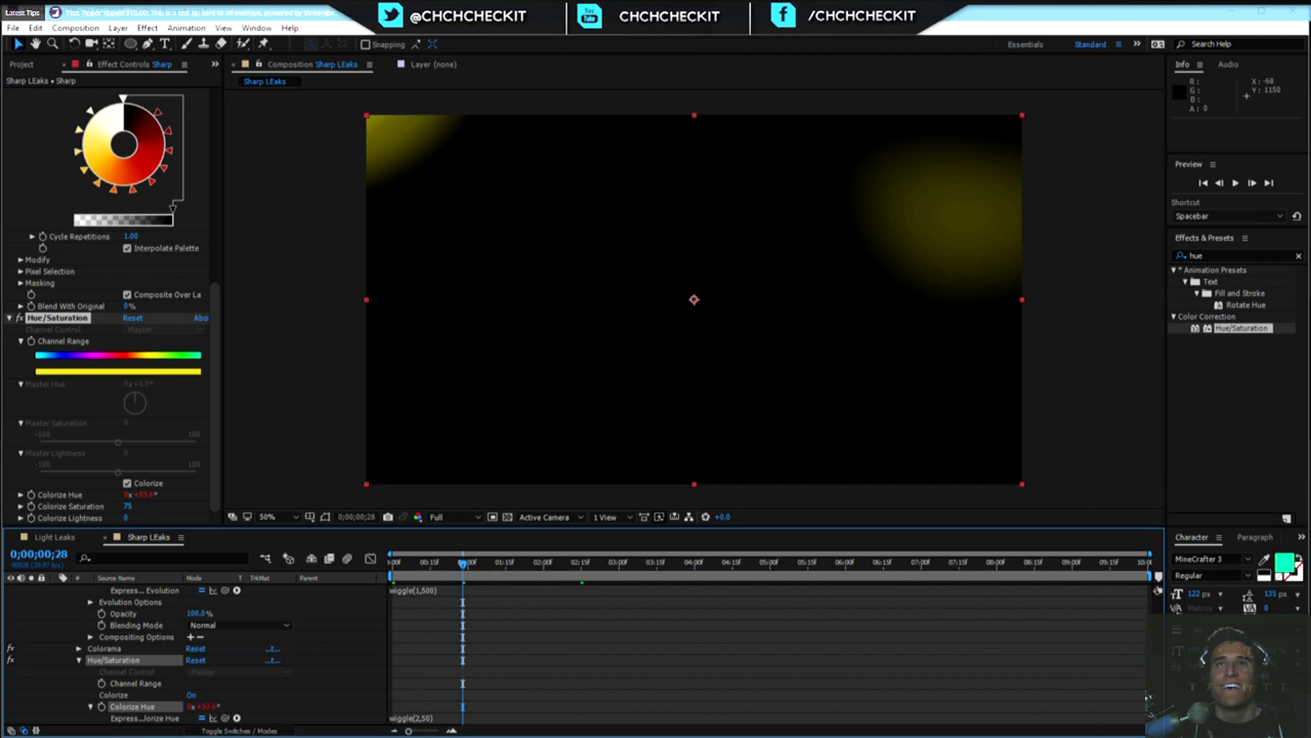
drag(467, 568, 866, 566)
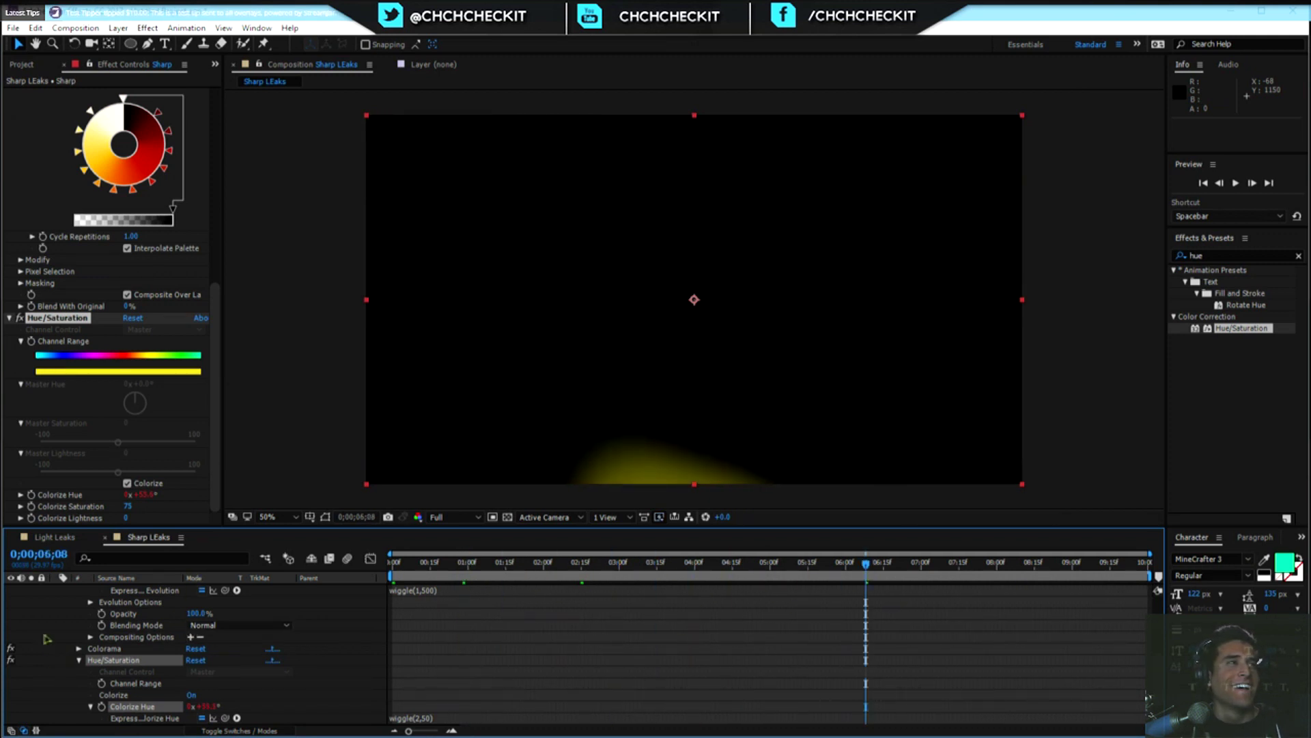
Collapse the Sharp layer's properties and deselect the layer.
scroll(47, 638, up, 10)
click(56, 590)
click(104, 631)
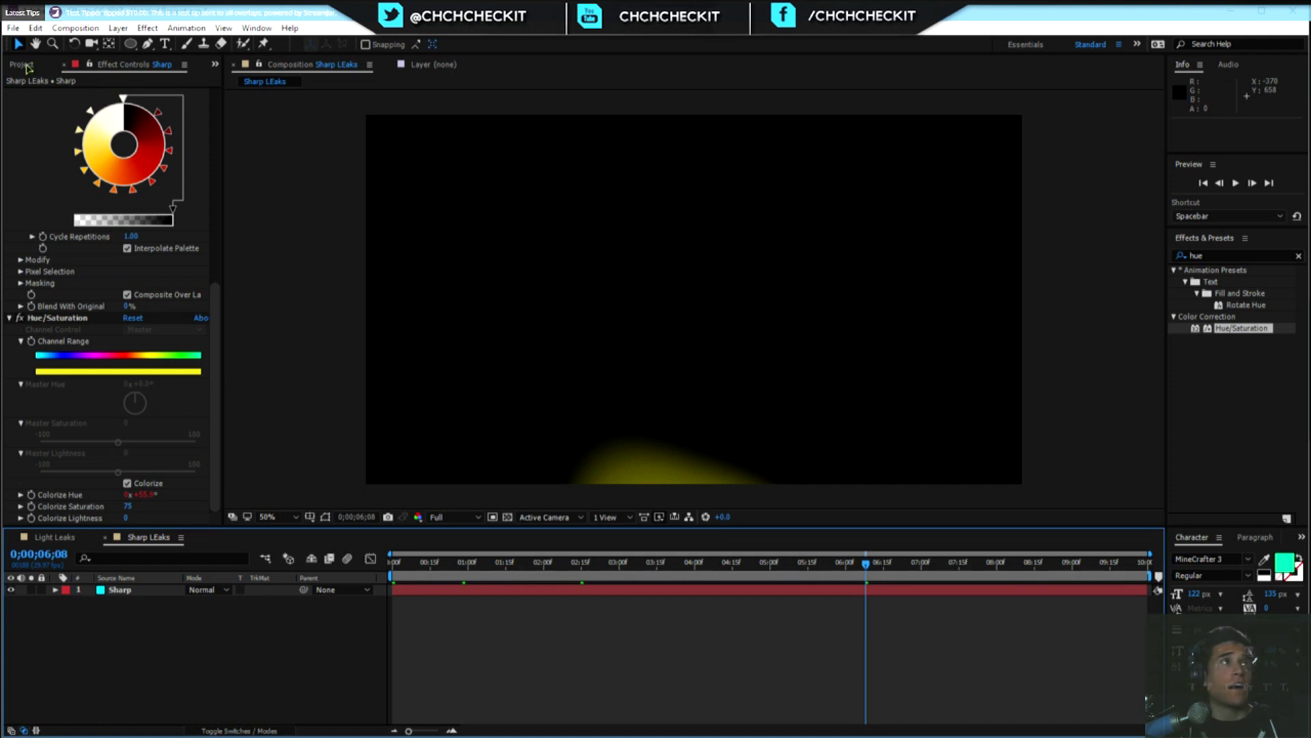
Add the Sharp LEaks composition as the top layer of the Light Leaks composition.
click(22, 64)
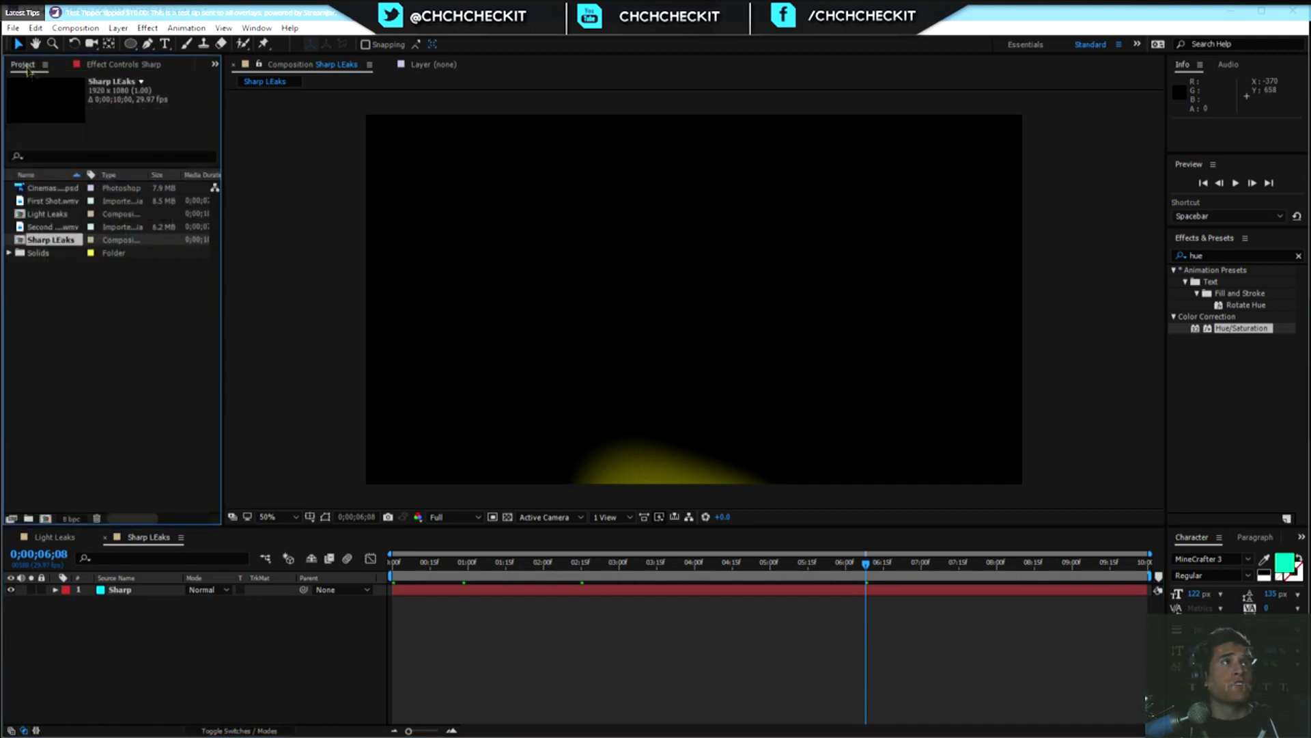
click(62, 538)
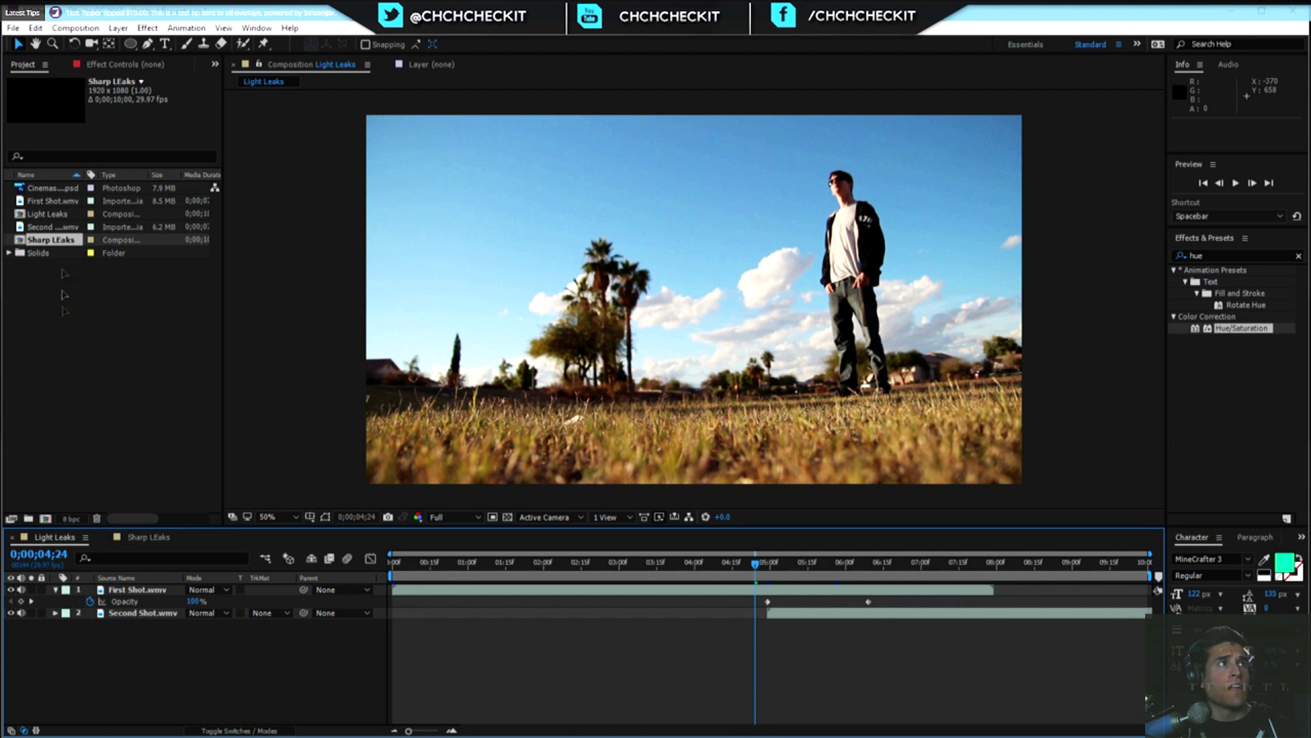
click(47, 214)
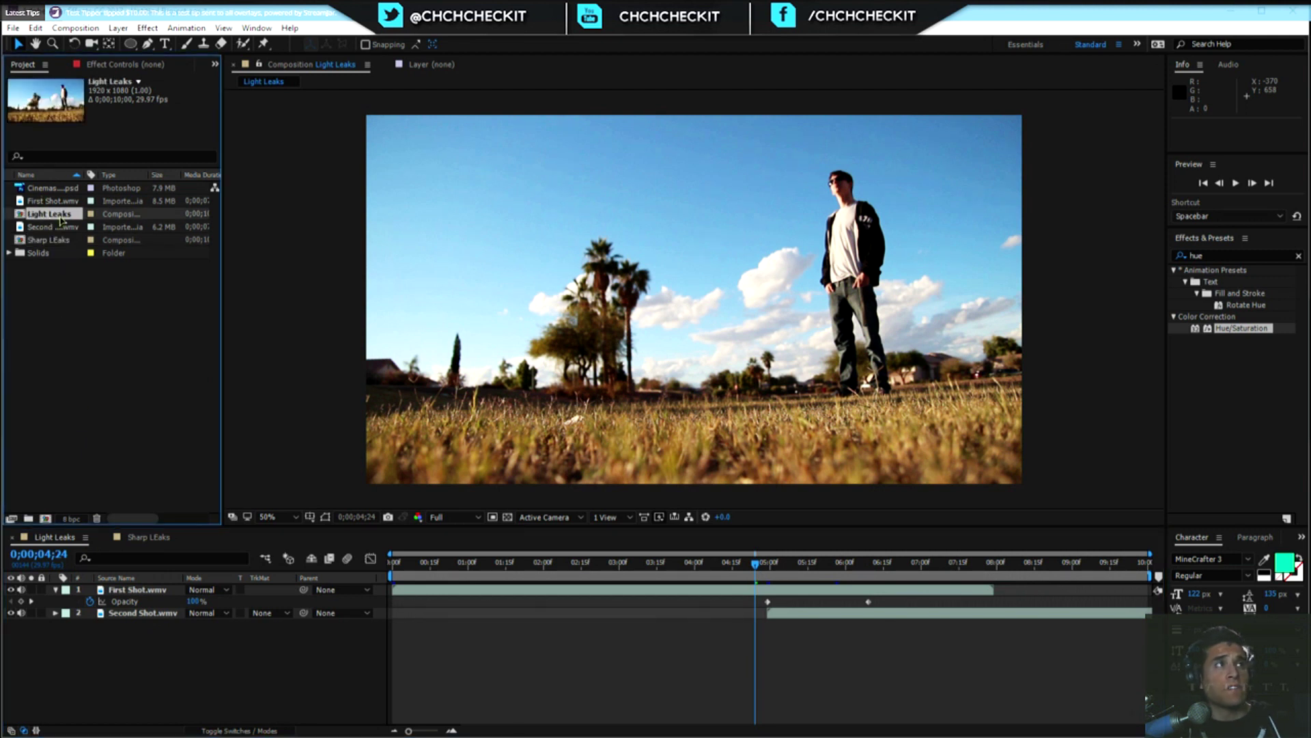
drag(54, 243, 159, 591)
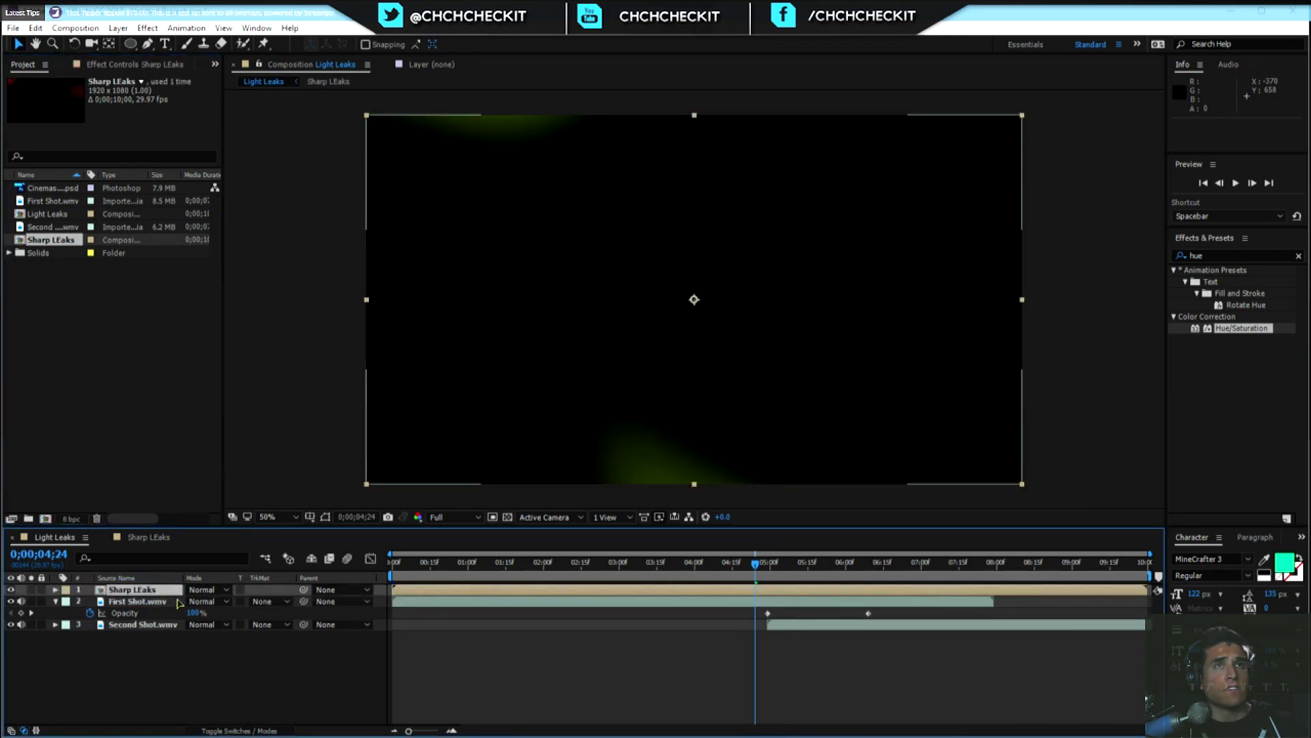
Try the Screen blending mode on the Sharp LEaks layer and preview it at an earlier time.
click(216, 592)
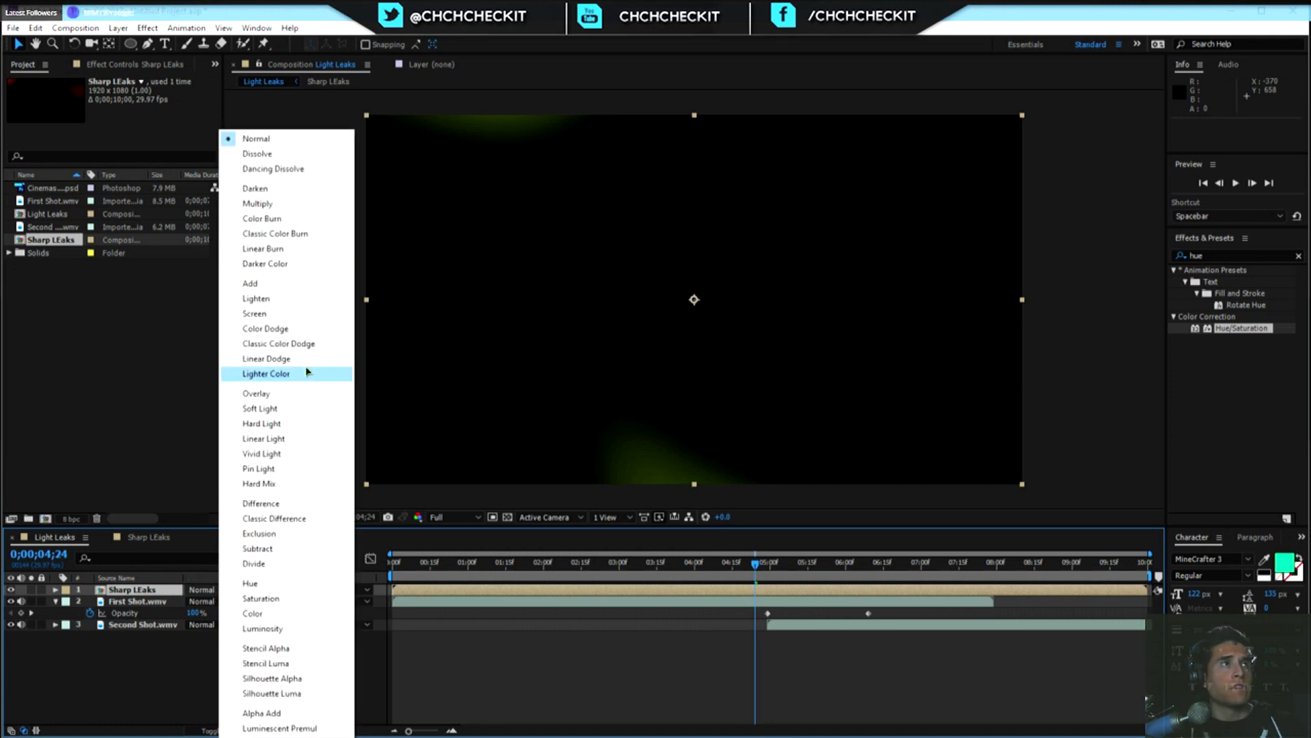
click(286, 314)
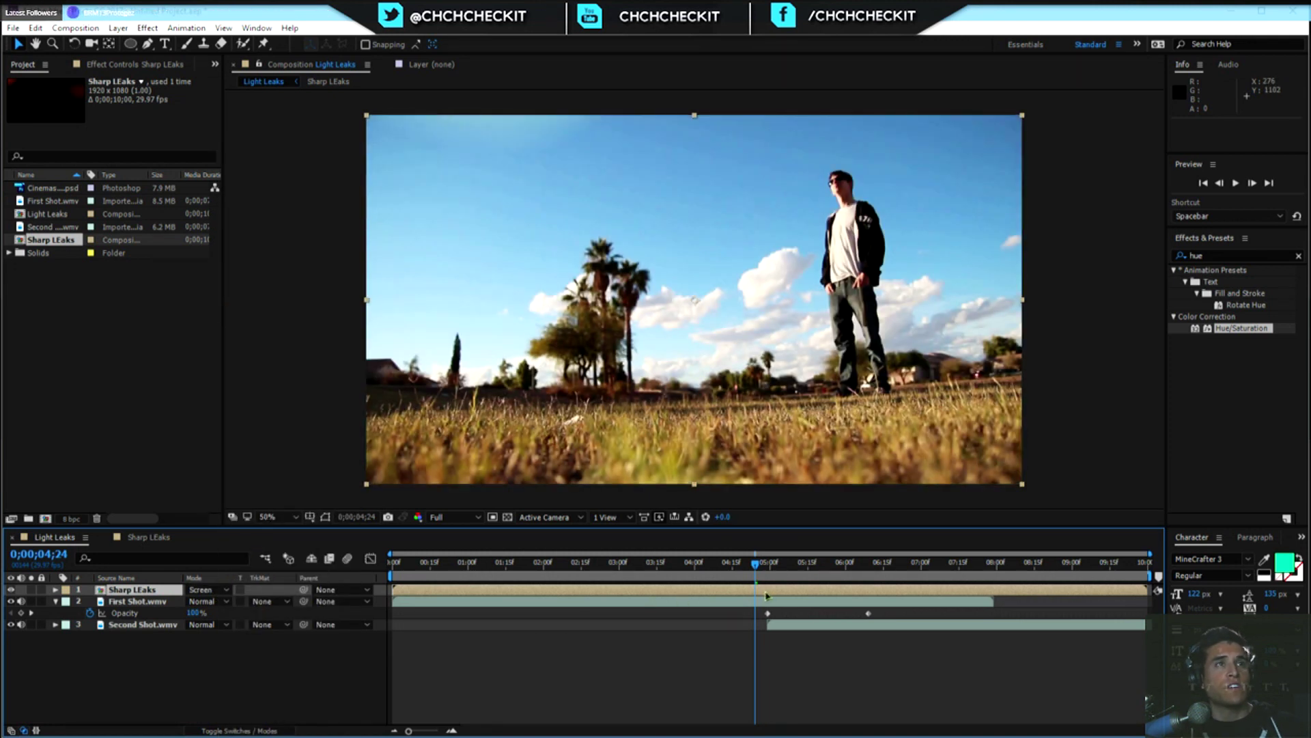
drag(758, 572, 531, 567)
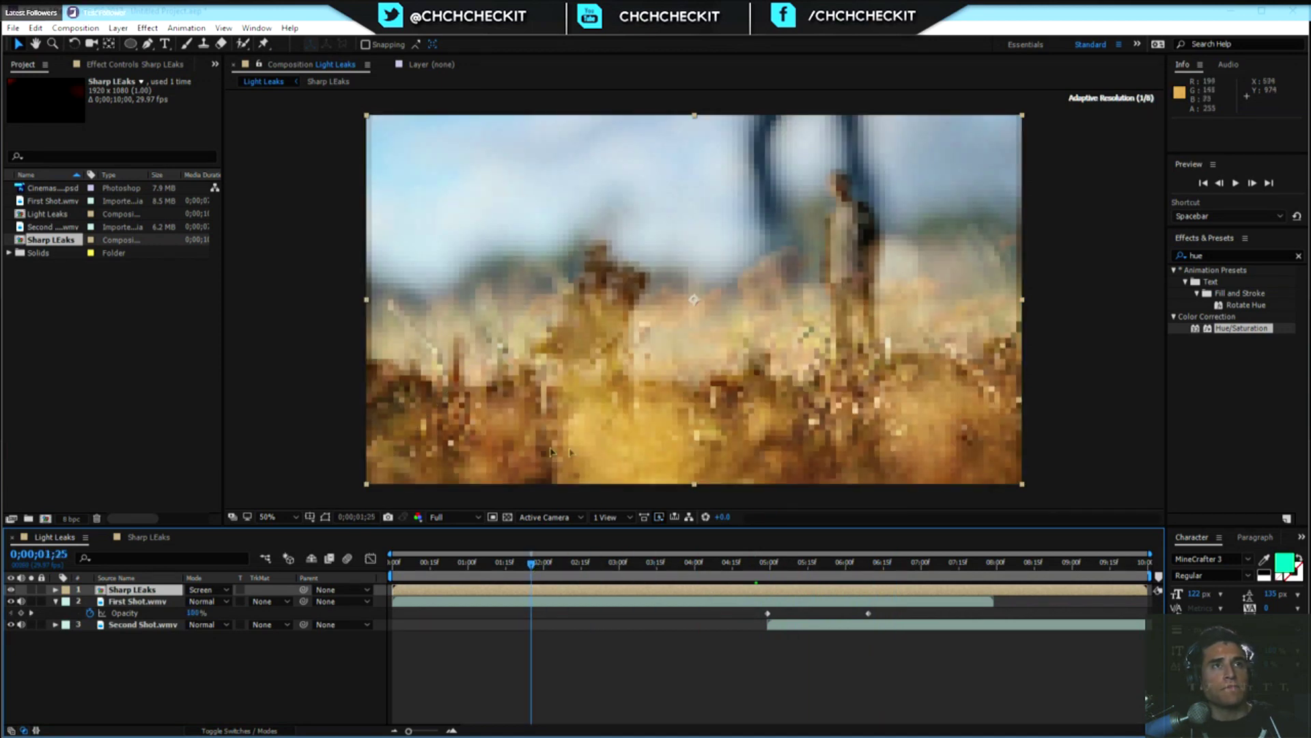
Lower the composition preview resolution to Third and check the leaks at two times over the first shot.
click(452, 517)
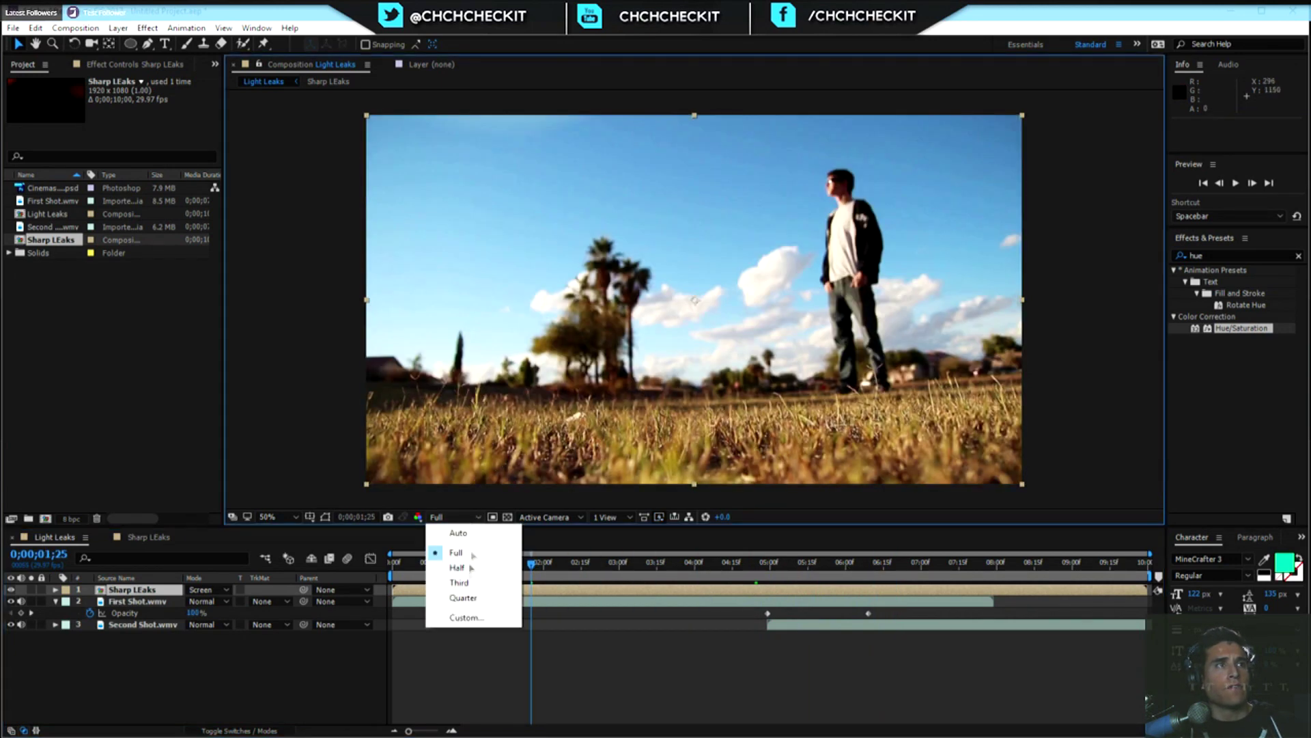
click(468, 582)
drag(532, 566, 470, 564)
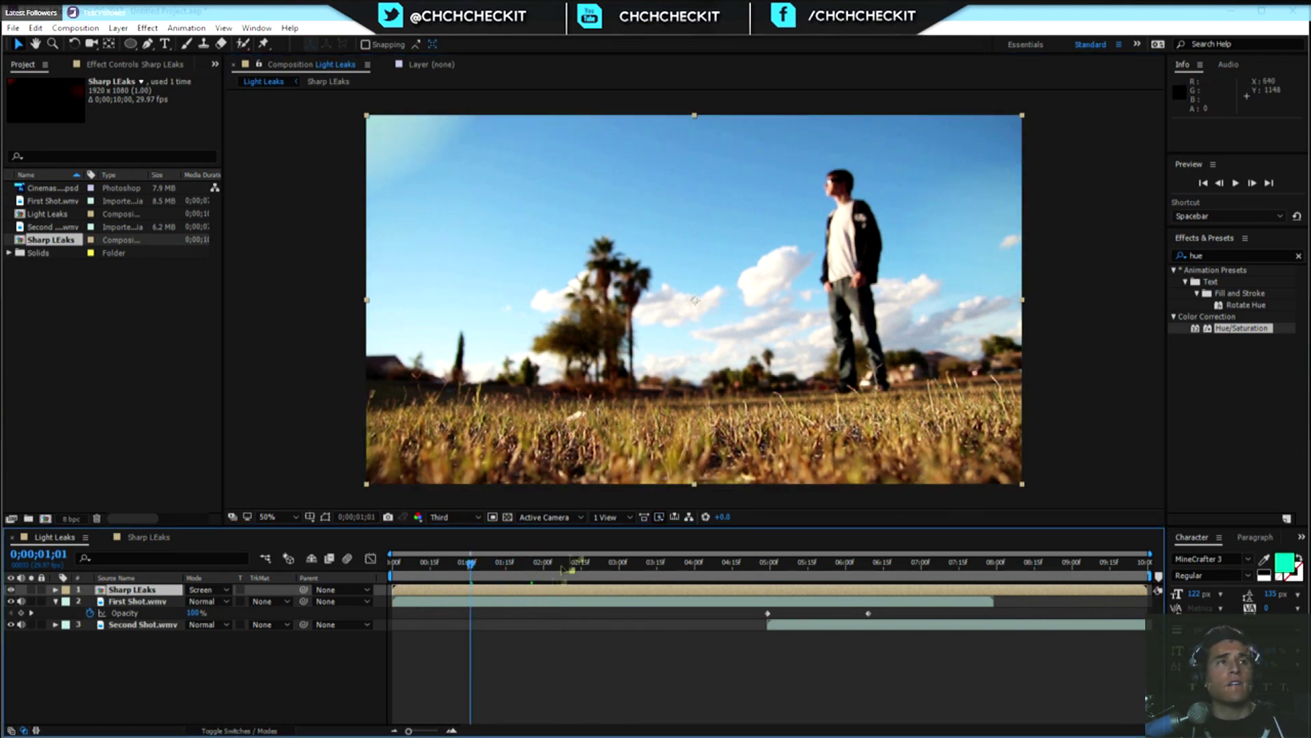
click(531, 564)
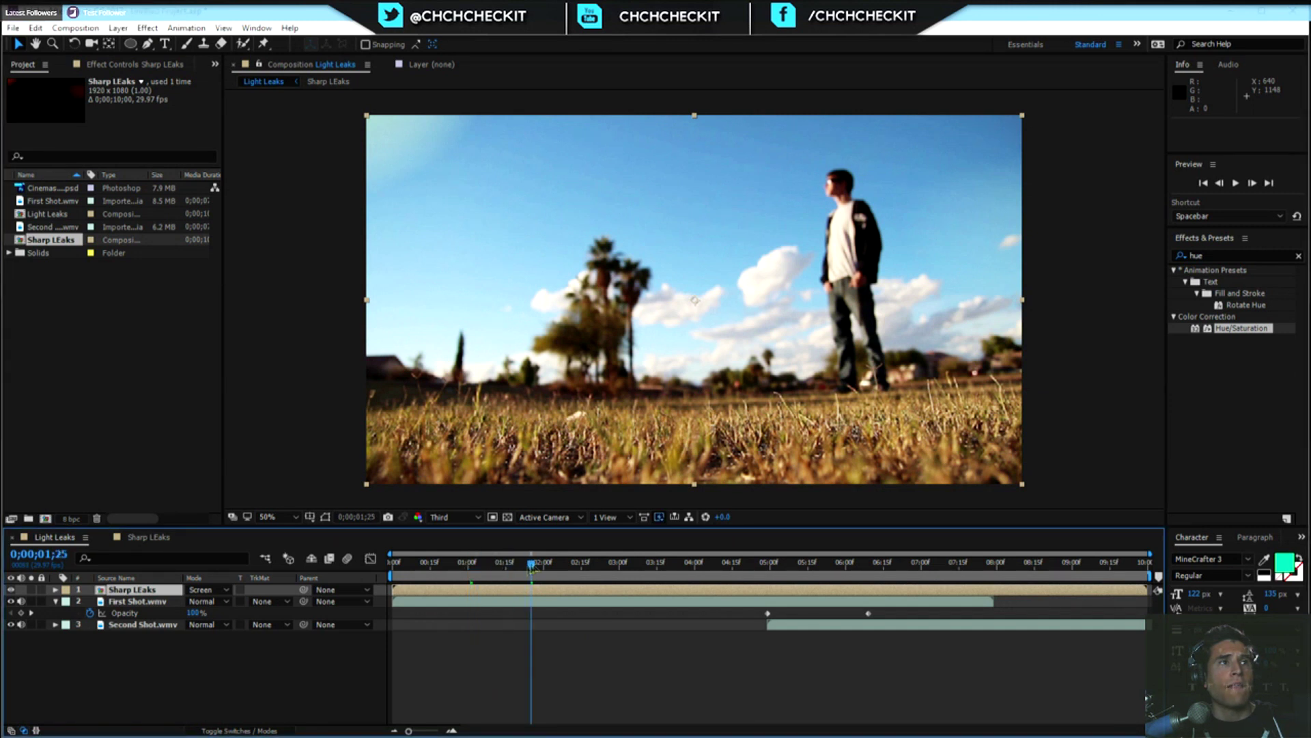
Set the Sharp LEaks layer's blending mode to Add and preview the leaks over the first shot.
click(202, 589)
click(250, 283)
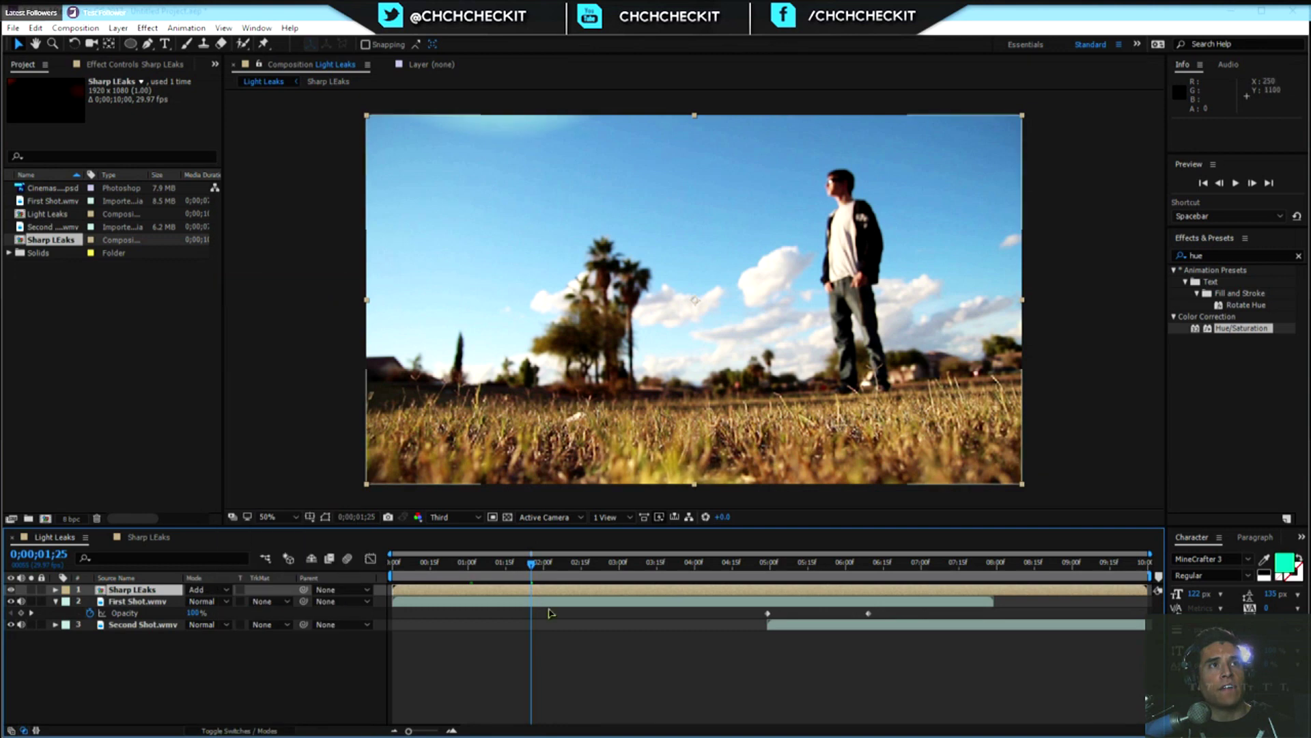
drag(529, 568, 428, 567)
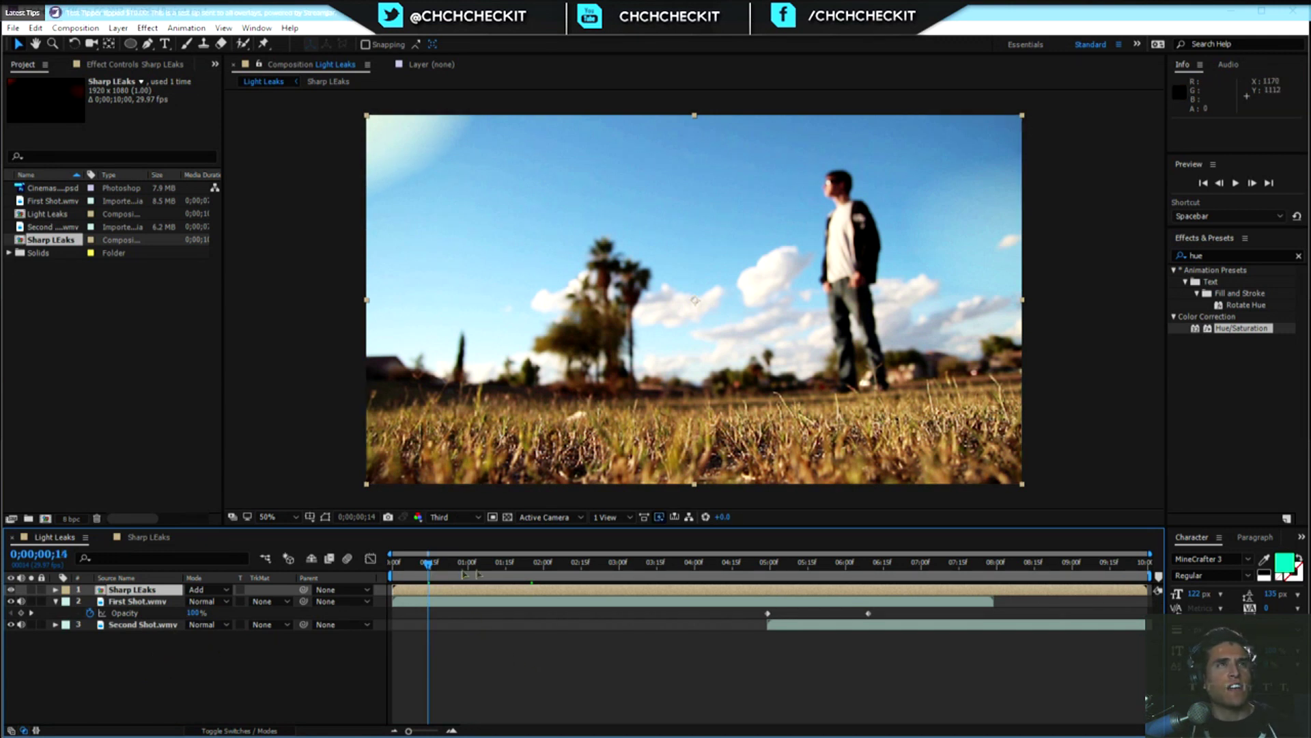
drag(465, 574, 606, 576)
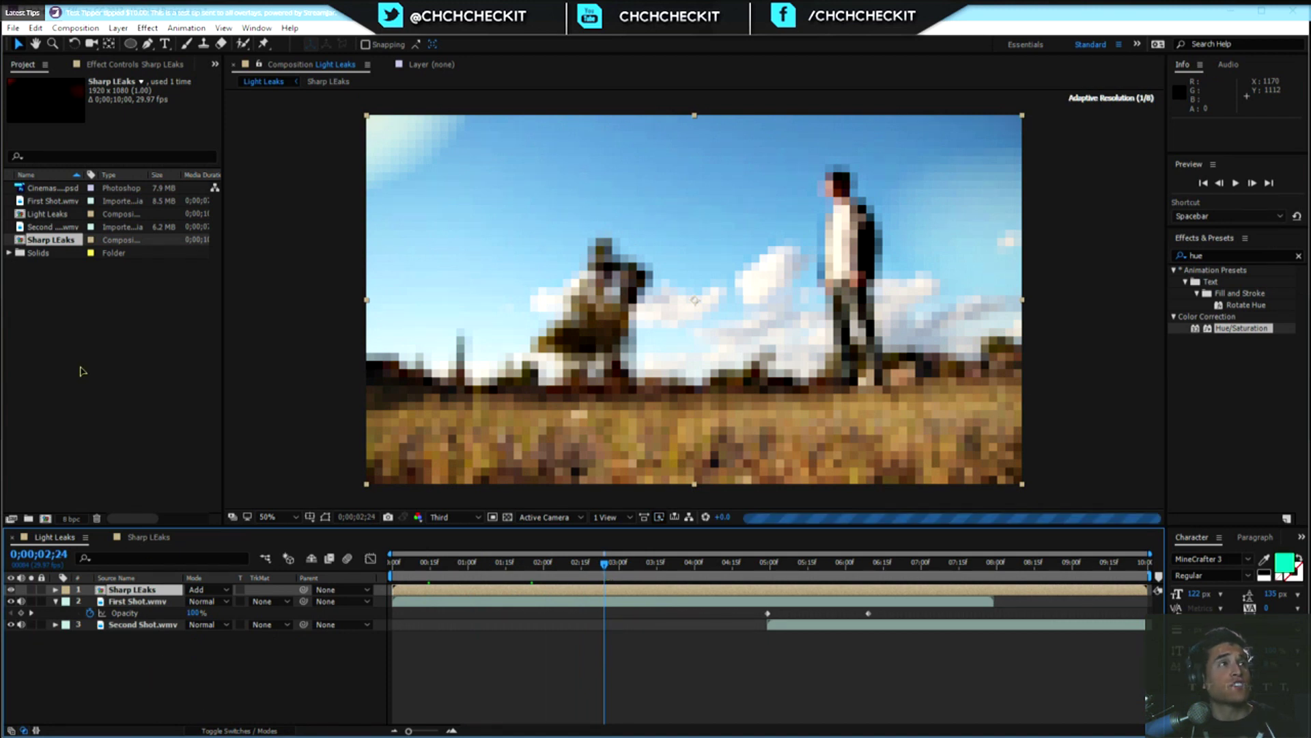
Add Cinemascope 2-35-1 Croplines.psd as the top layer of the Light Leaks composition.
click(84, 364)
click(53, 201)
click(55, 189)
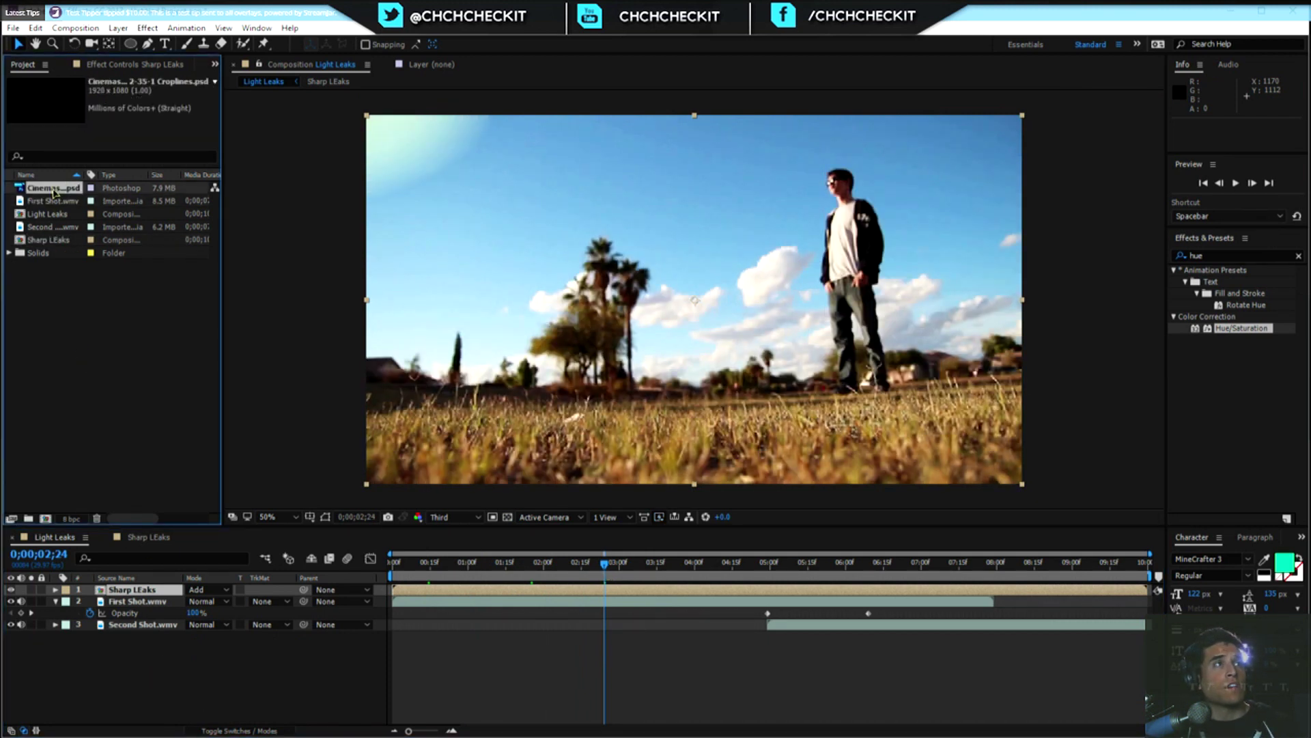
drag(56, 190, 158, 592)
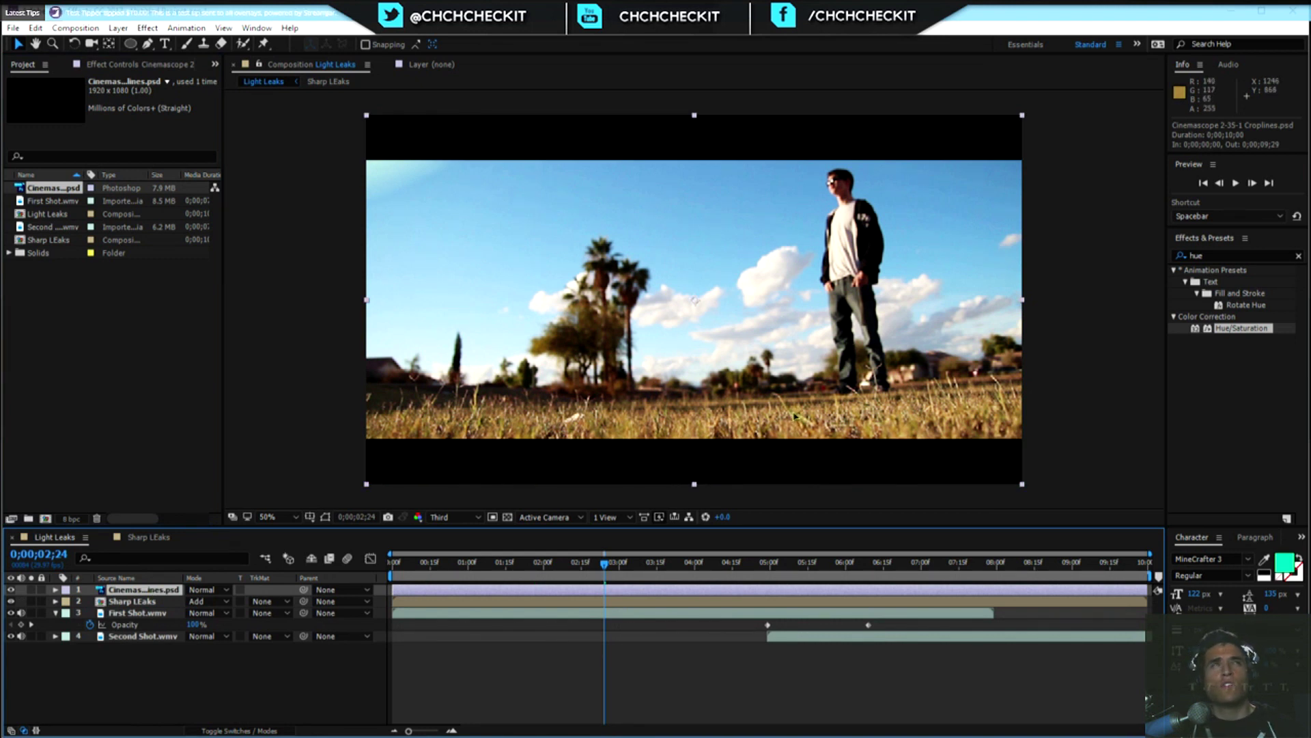
key(ctrl+shift+a)
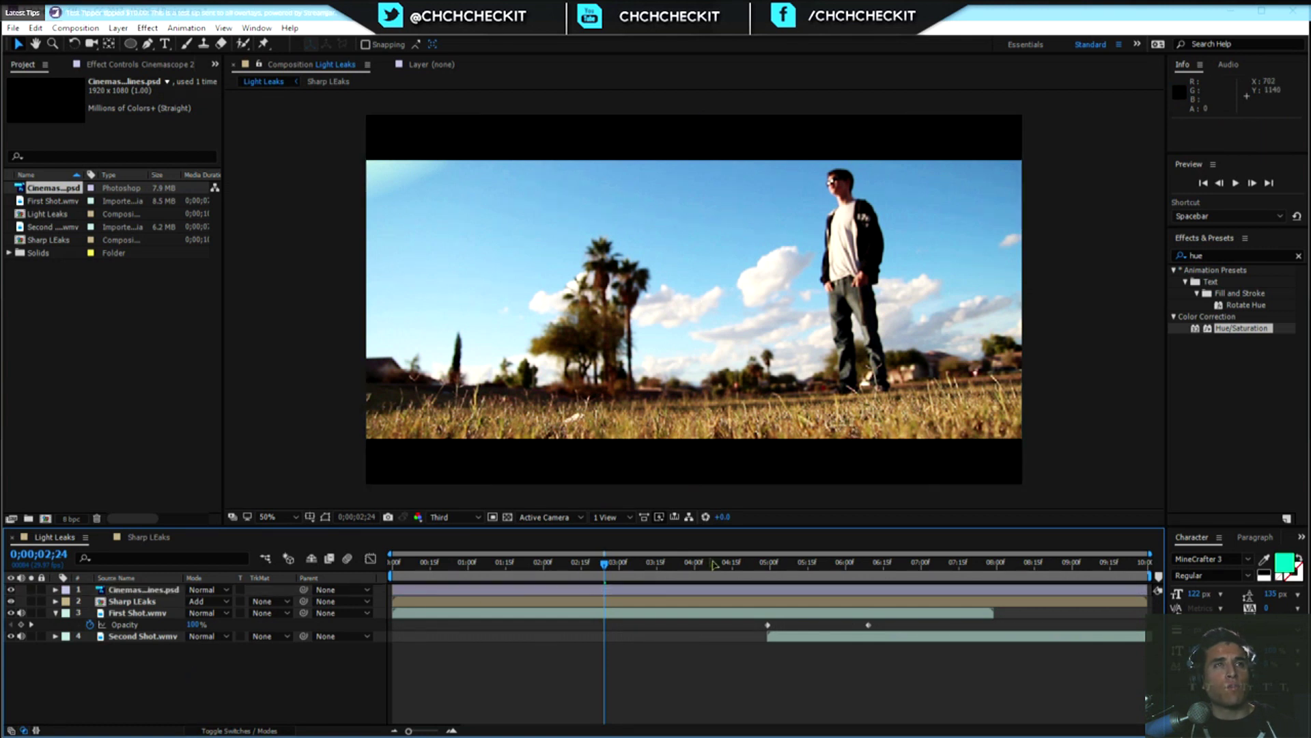
mouse_move(610, 570)
mouse_down()
mouse_move(498, 570)
mouse_move(611, 570)
mouse_up()
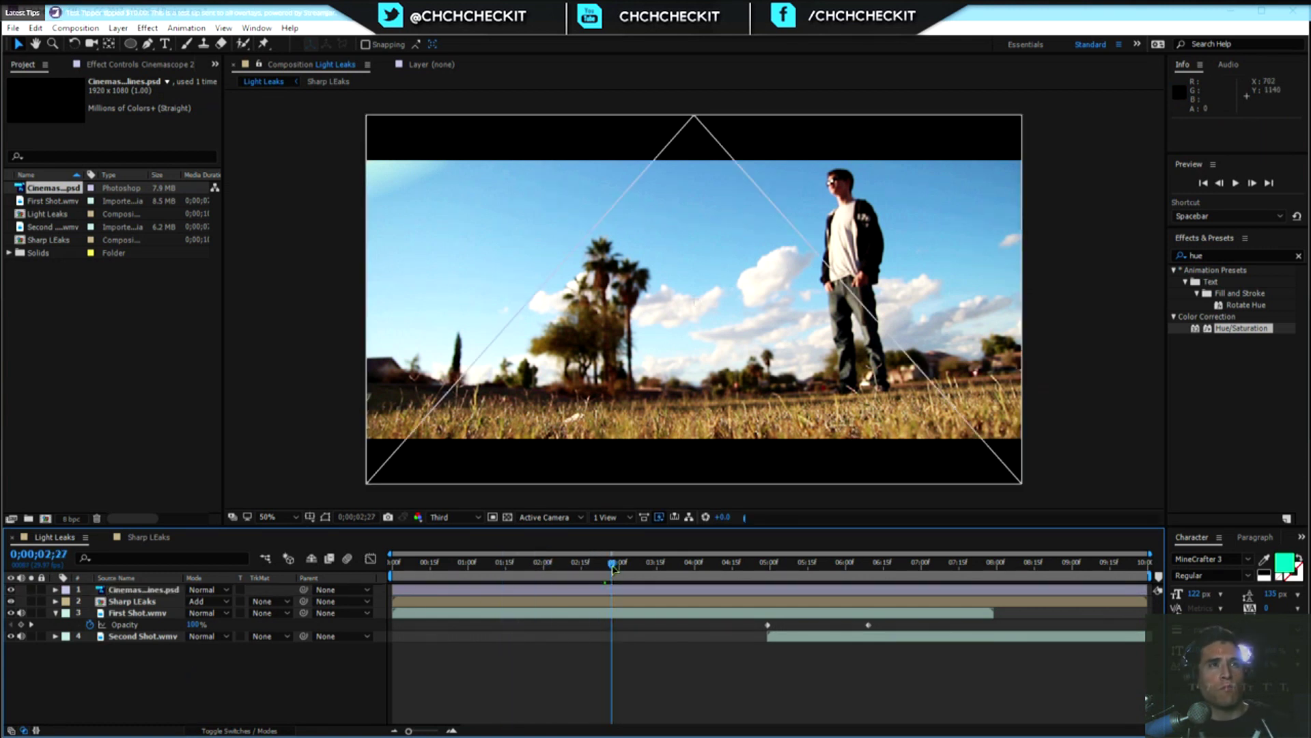
Reframe the footage inside the croplines by moving First Shot.wmv down about 50 px and Second Shot.wmv down about 118 px.
click(136, 613)
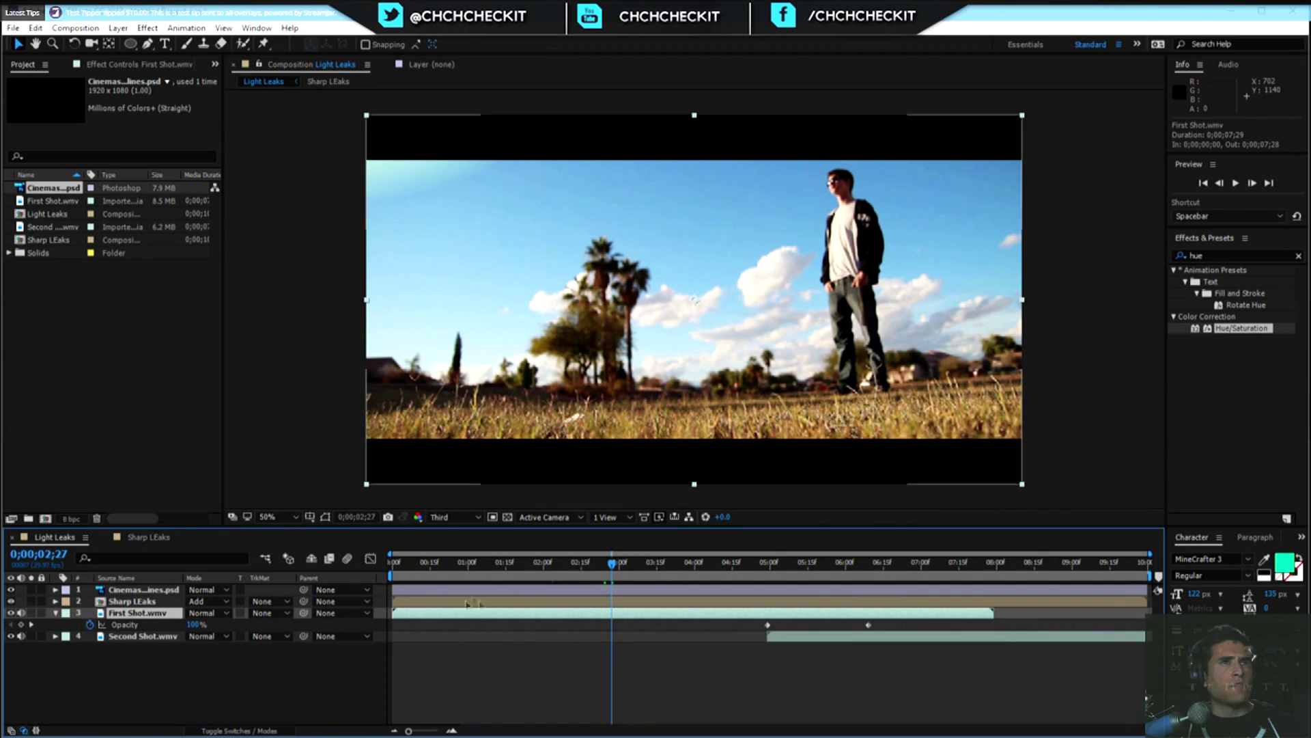
drag(656, 408, 660, 424)
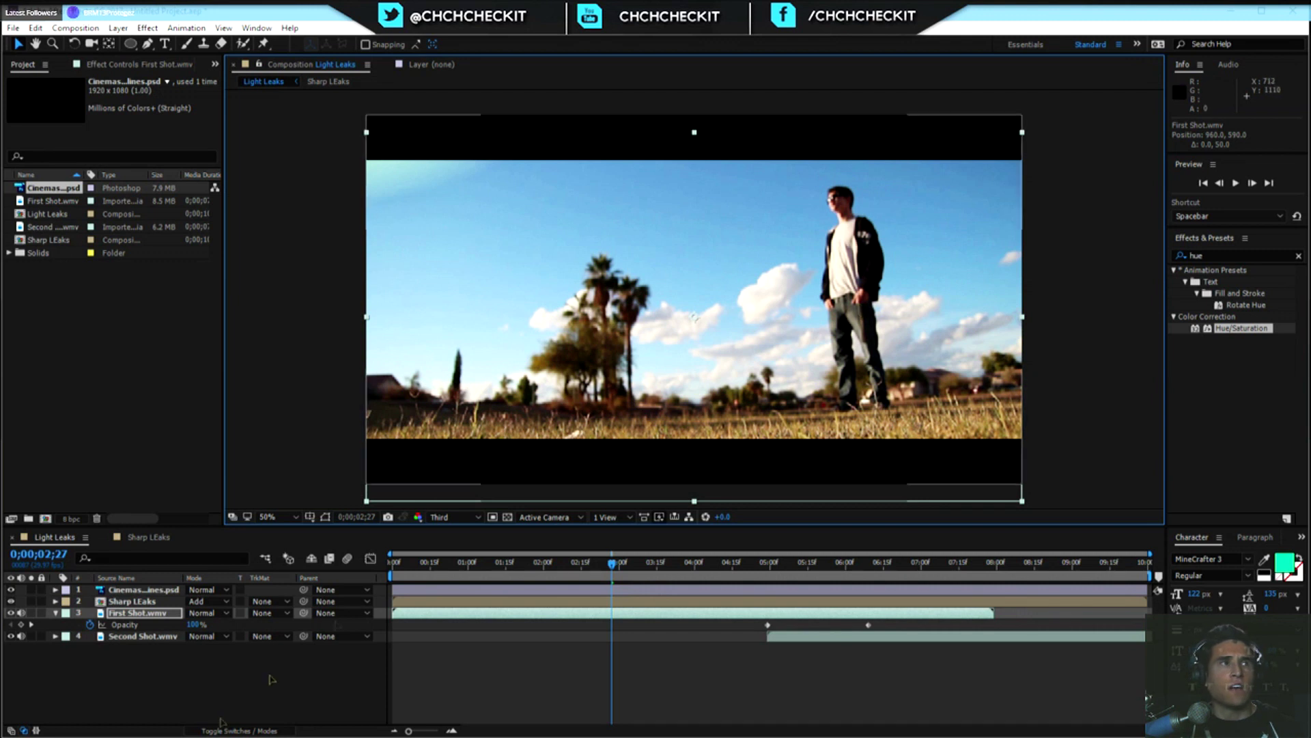
click(147, 636)
click(881, 562)
drag(846, 327, 859, 367)
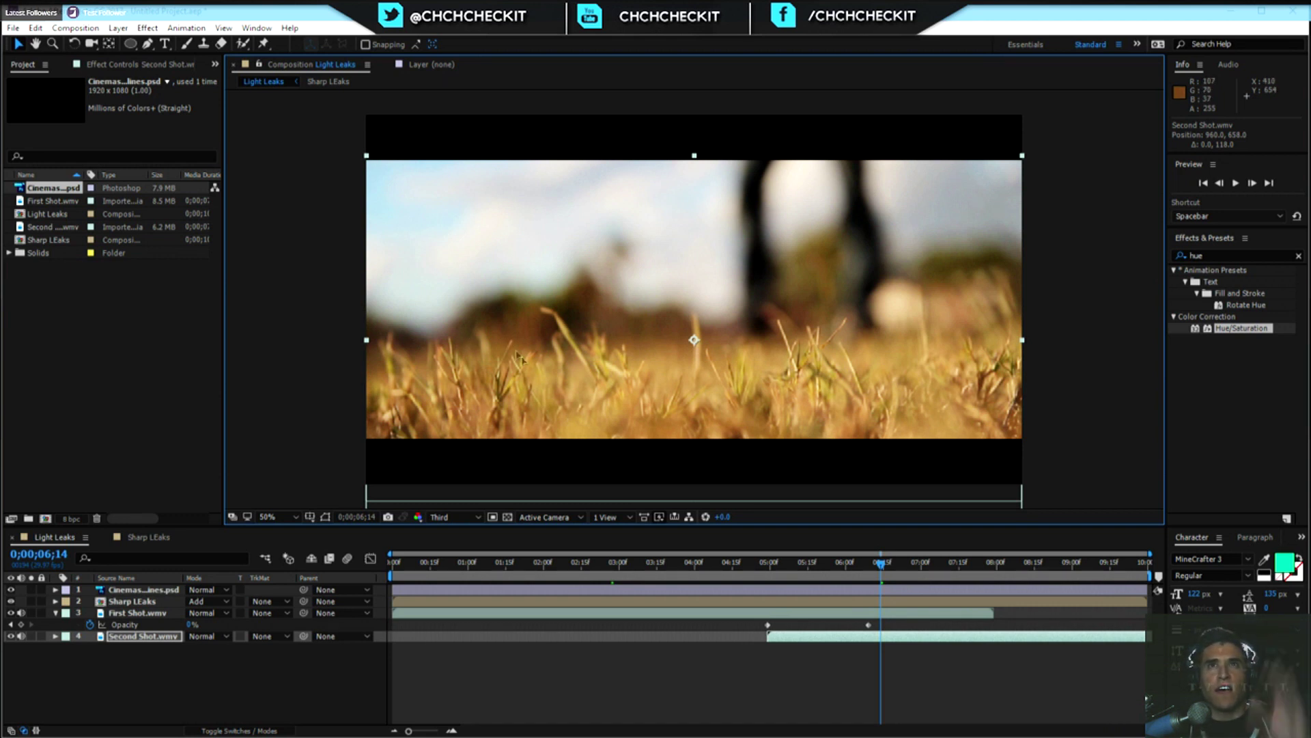
Preview the reframed composition and examine the leaks over the first shot at about 2 seconds.
click(883, 577)
key(space)
drag(882, 567, 563, 564)
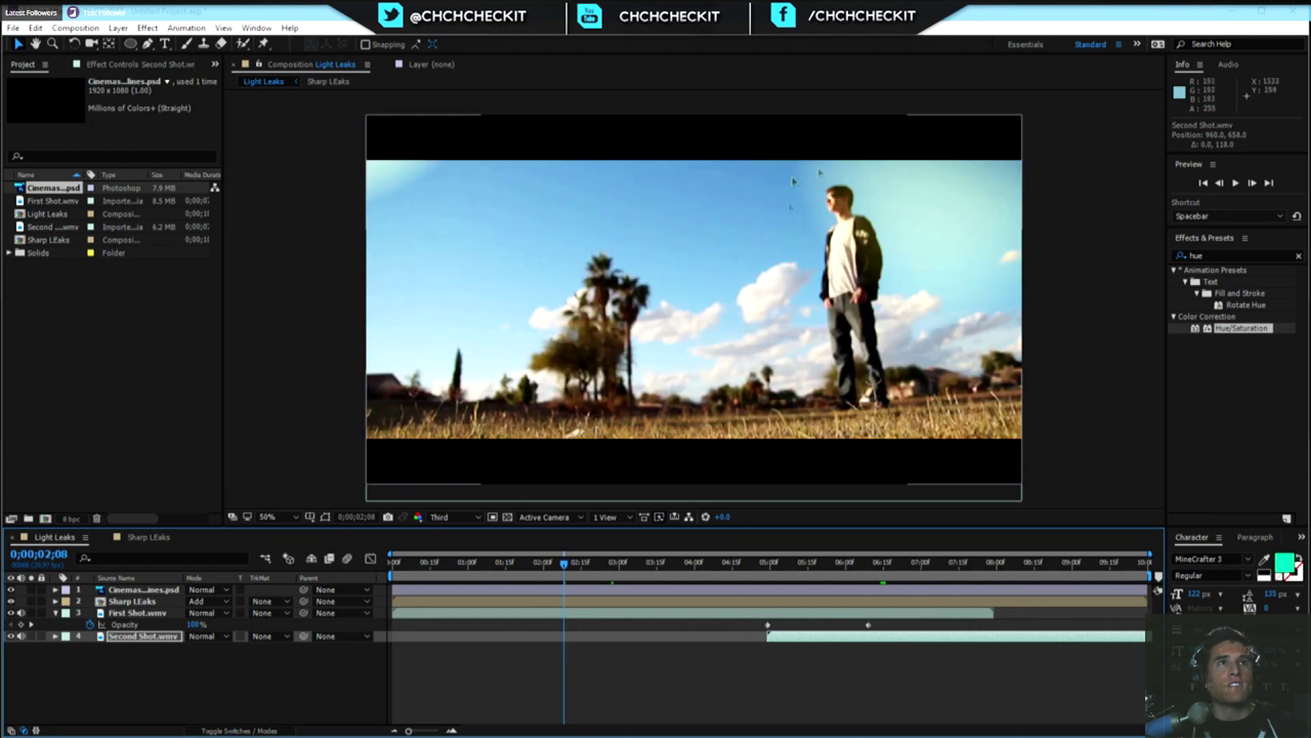
Add an adjustment layer named CC at the top of the Light Leaks composition.
click(158, 683)
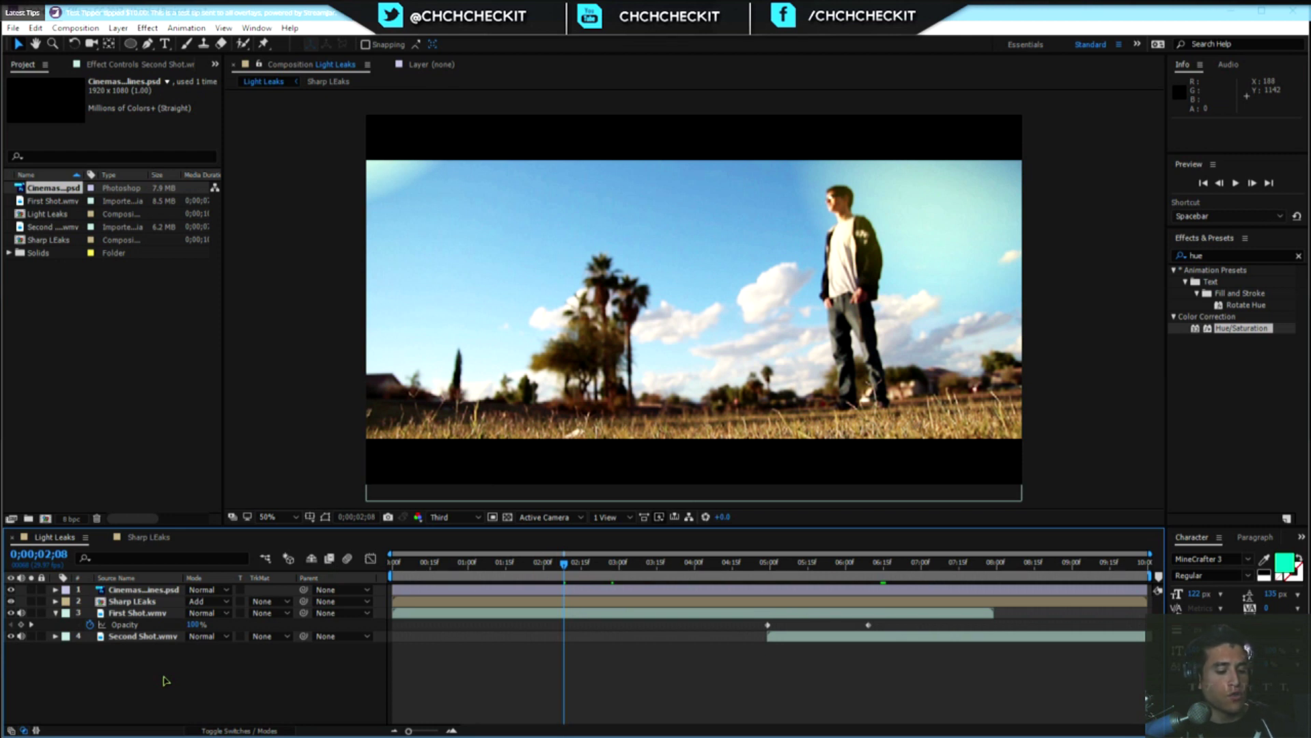
key(ctrl+alt+y)
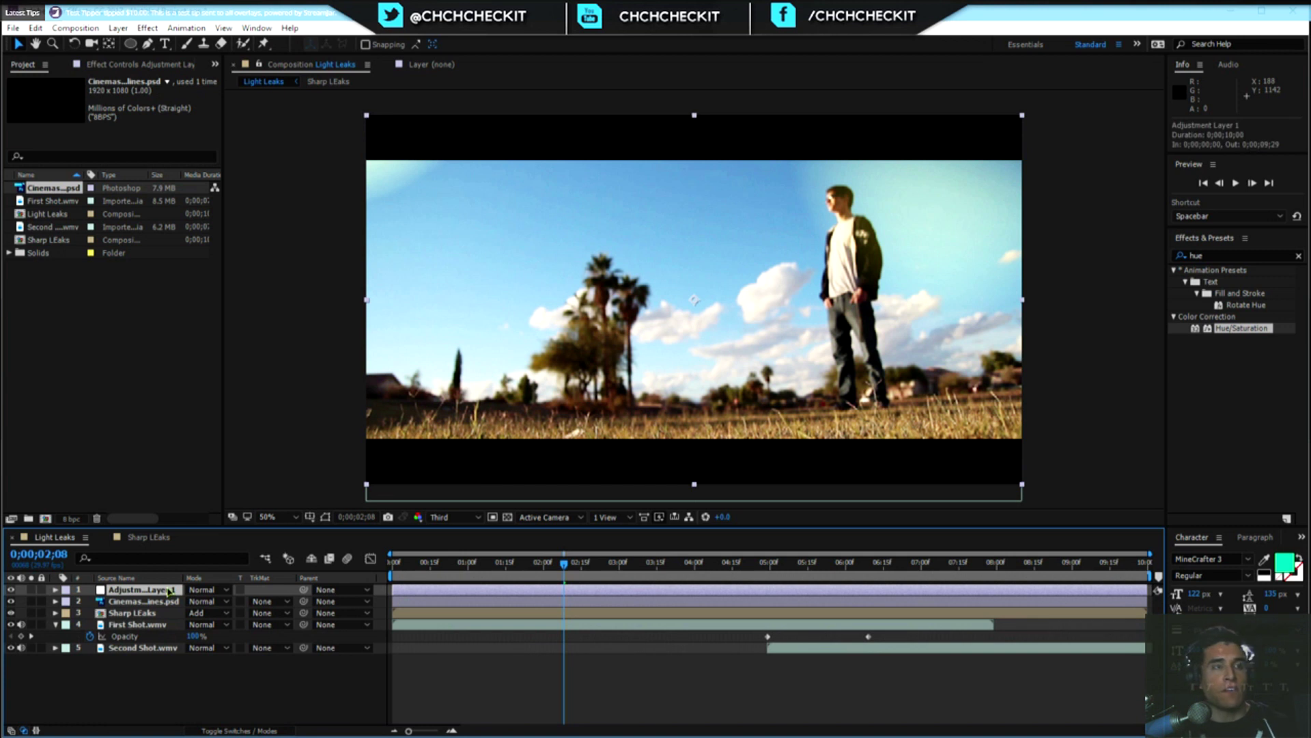
key(Return)
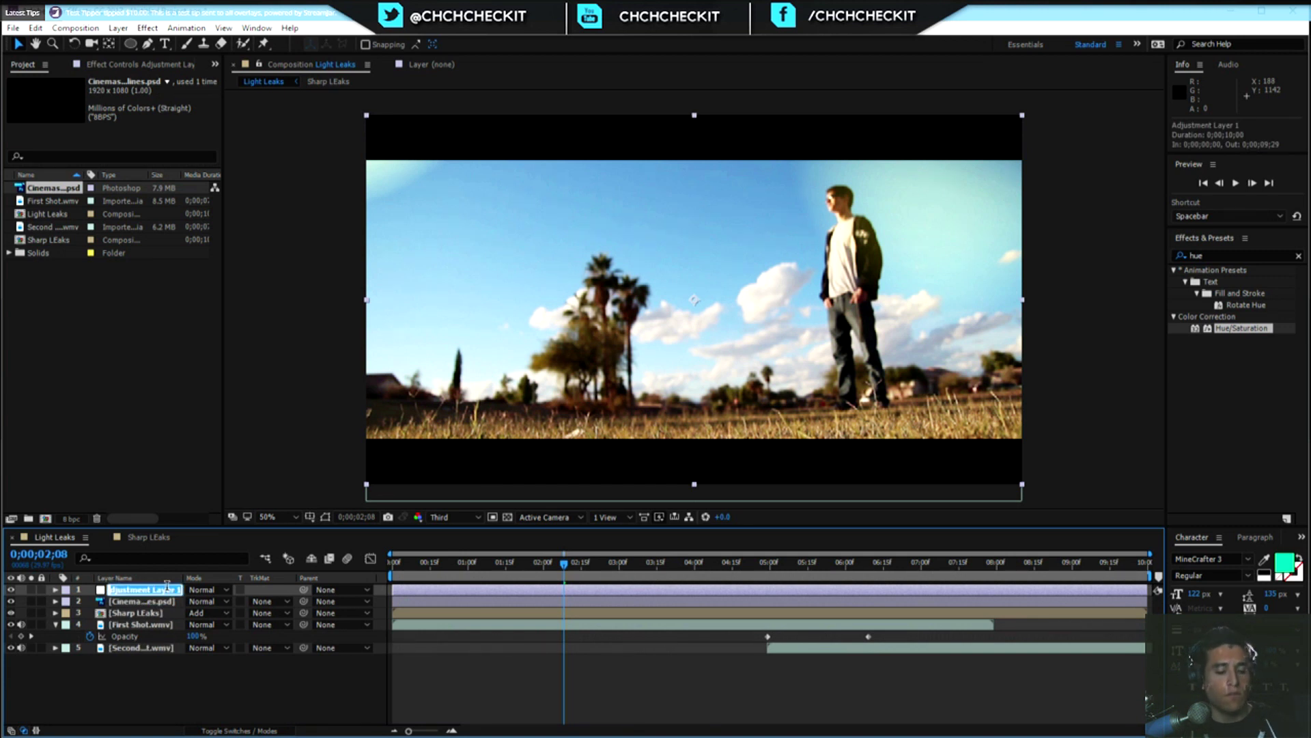
text(cc)
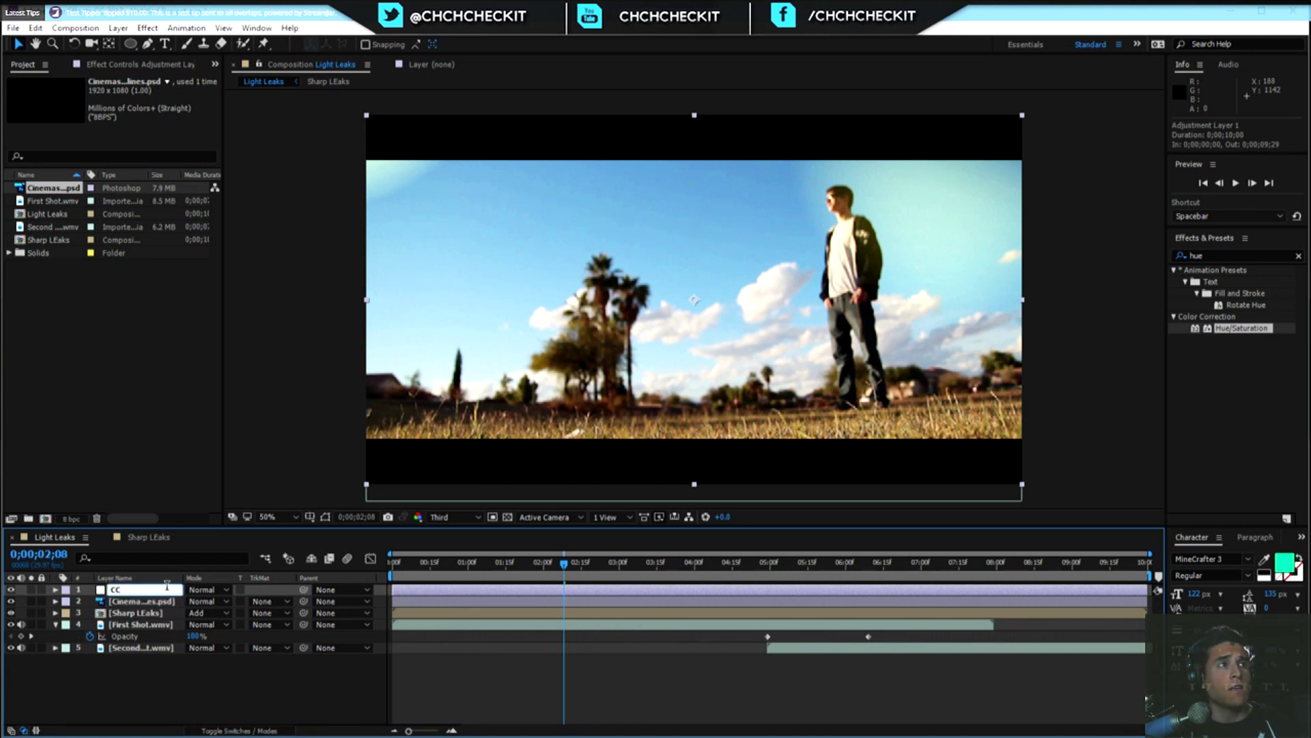
key(Return)
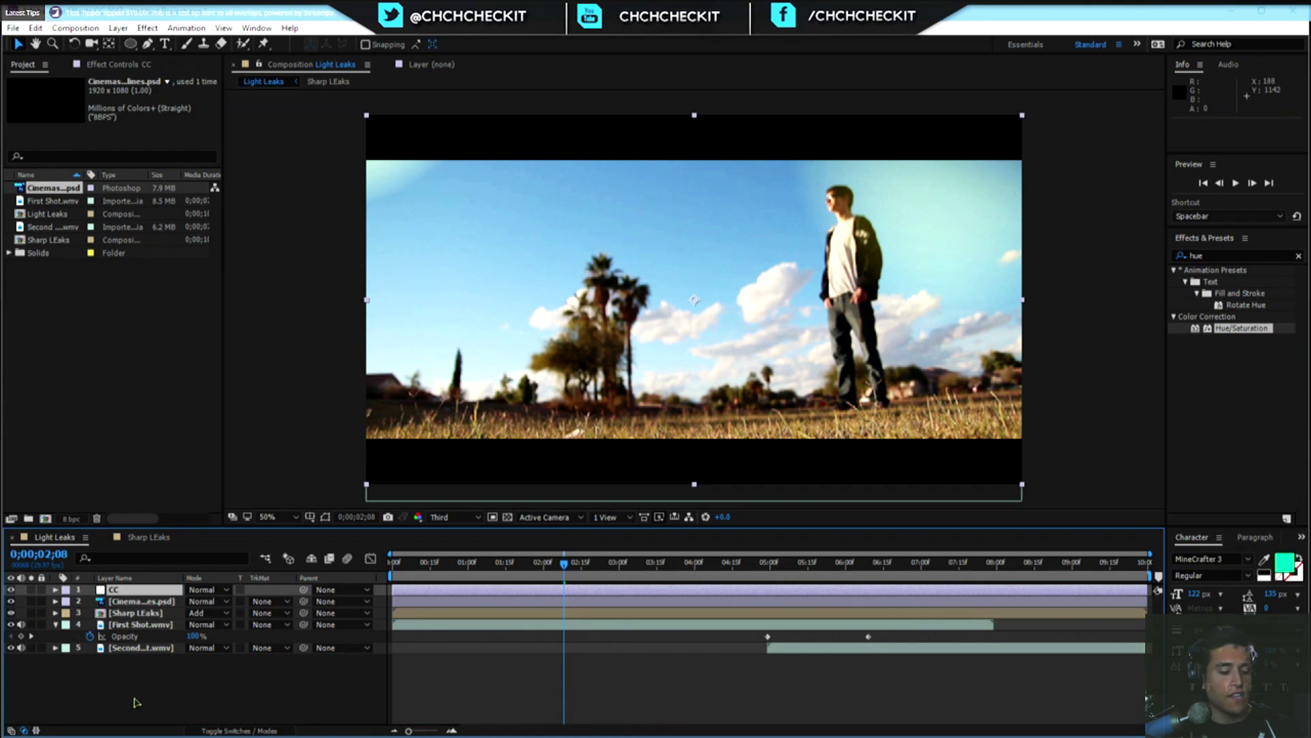
Add a second adjustment layer above CC and name it Viggy.
key(ctrl+alt+y)
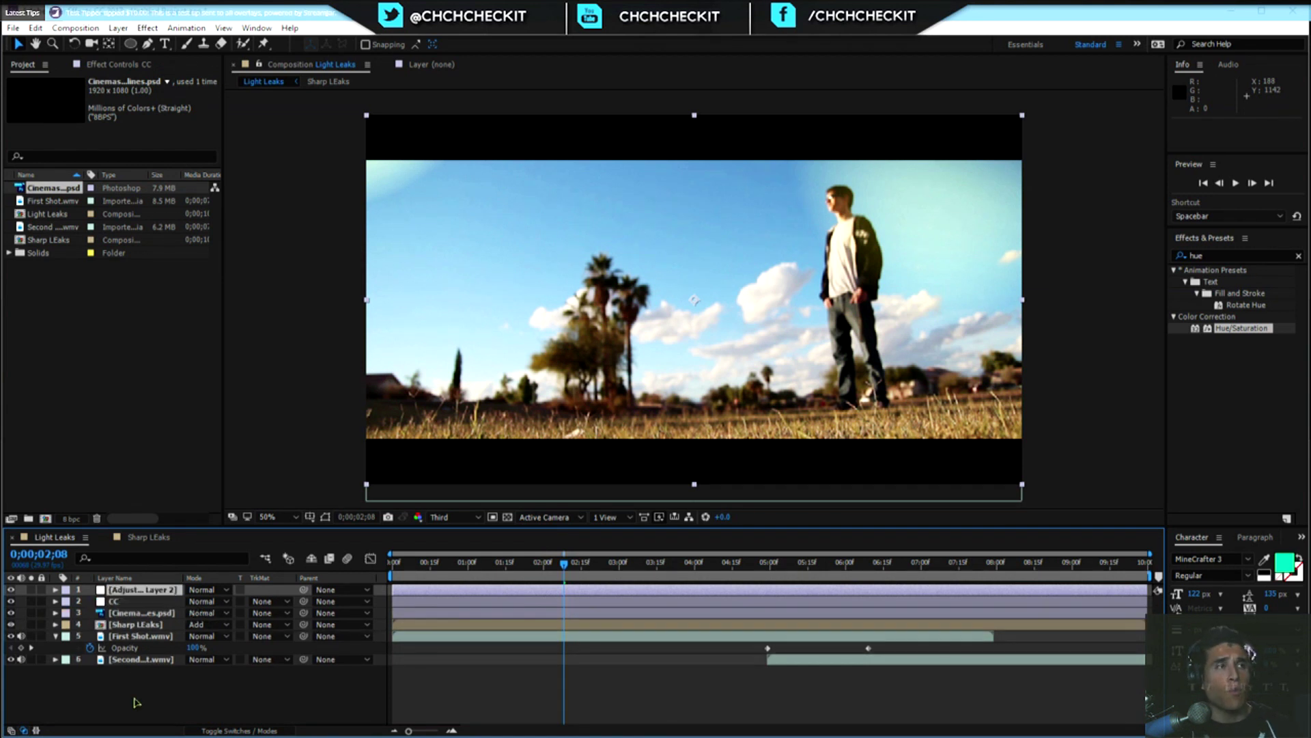
key(Return)
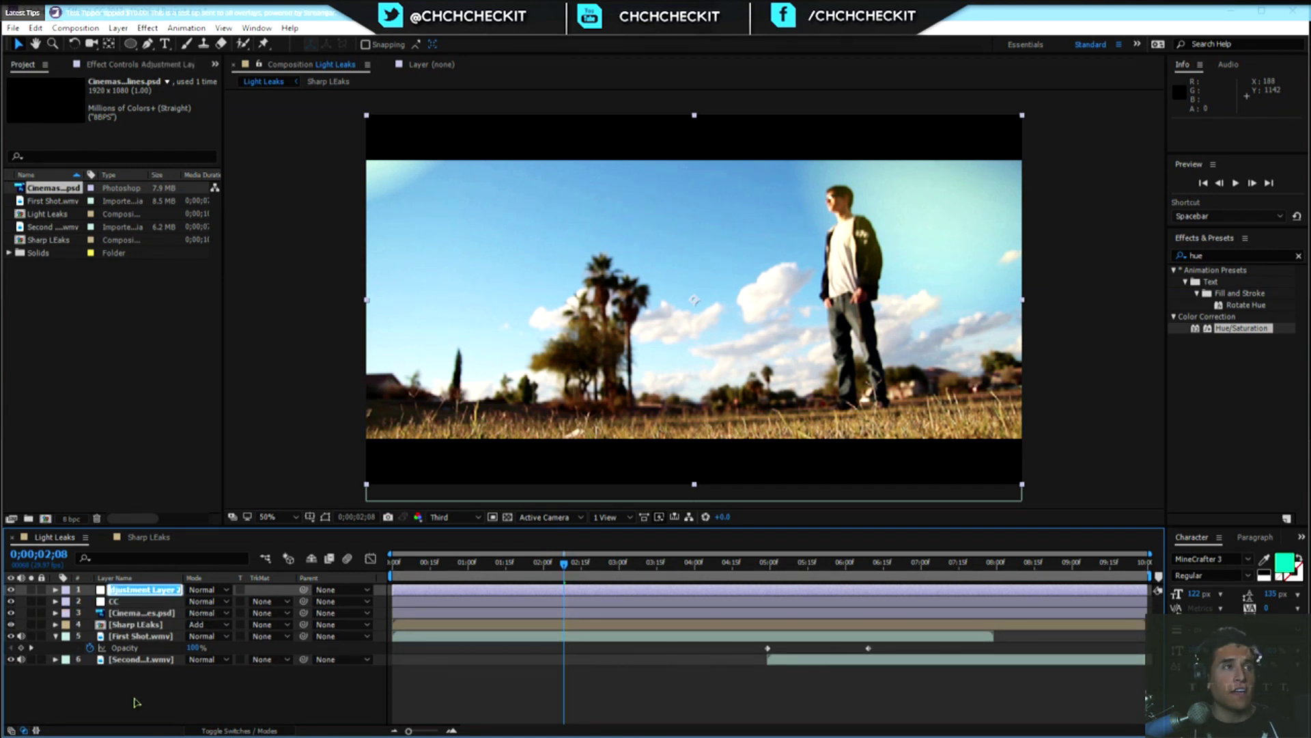
text(Viggy)
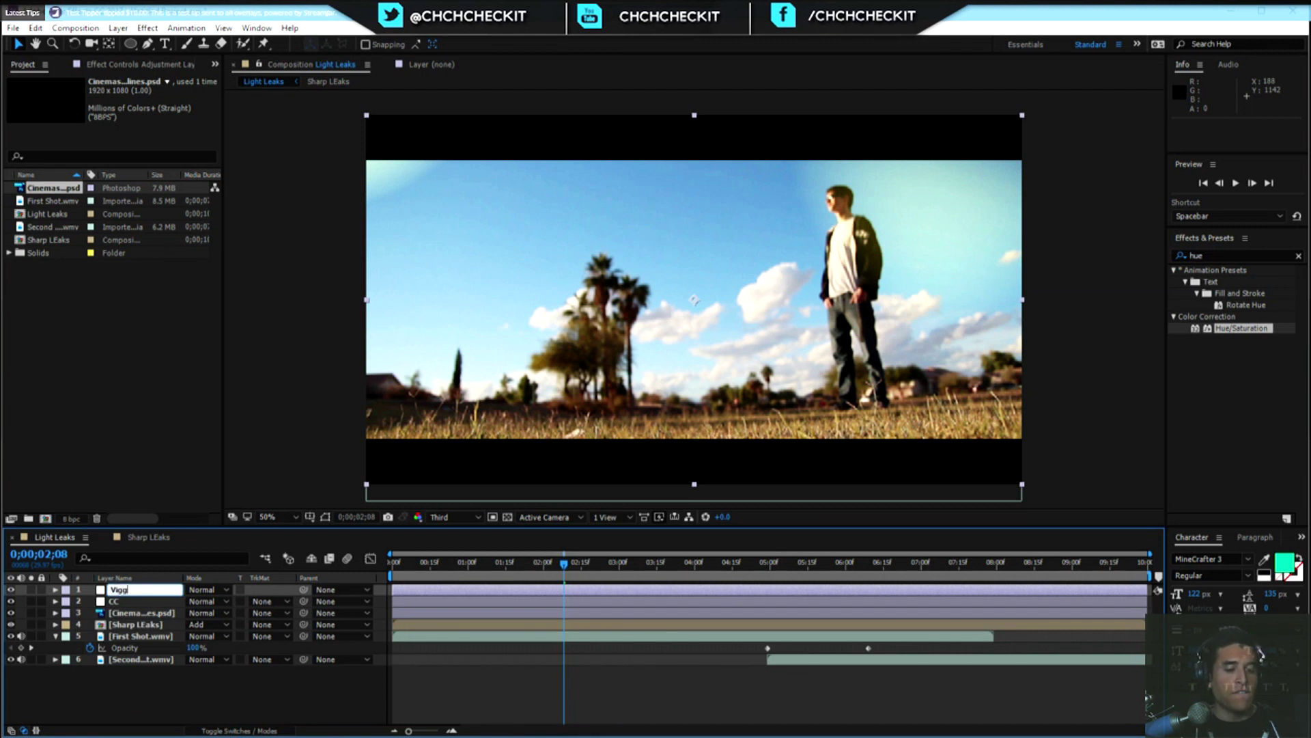
key(Return)
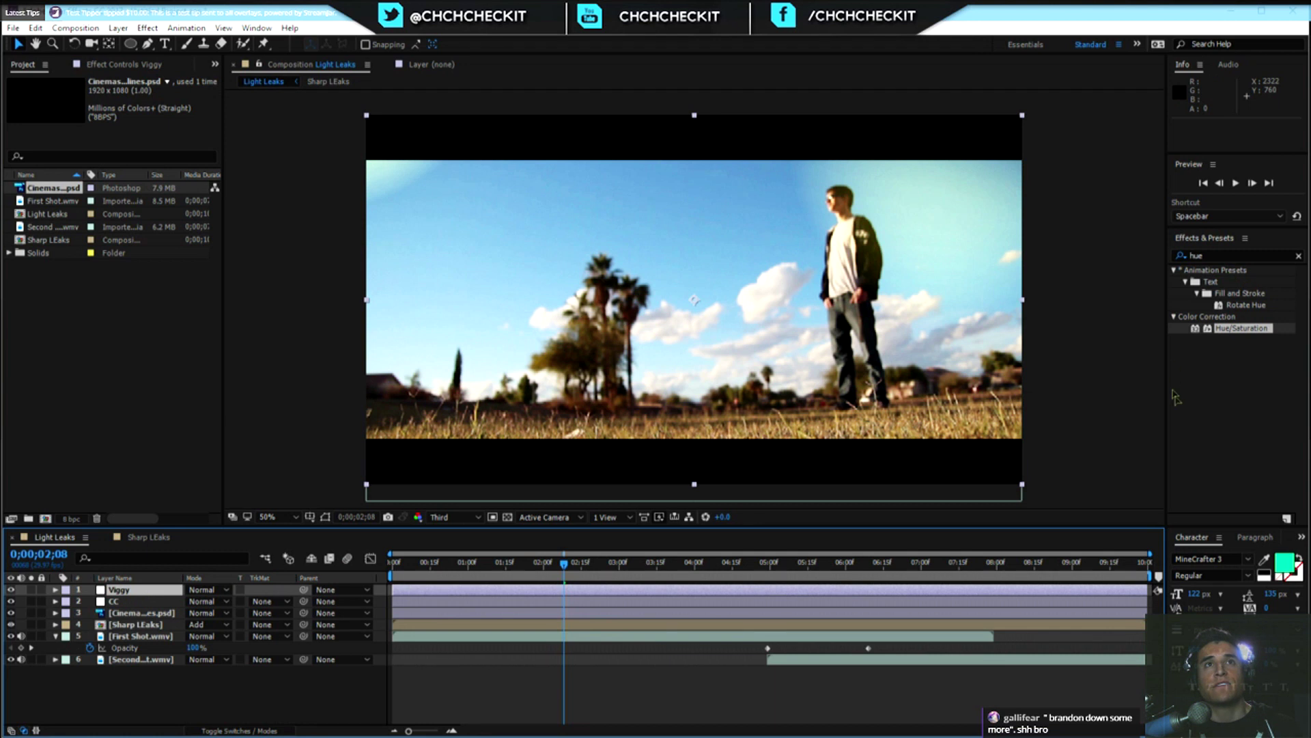
Find the Curves effect and apply it to the Viggy adjustment layer.
click(1219, 255)
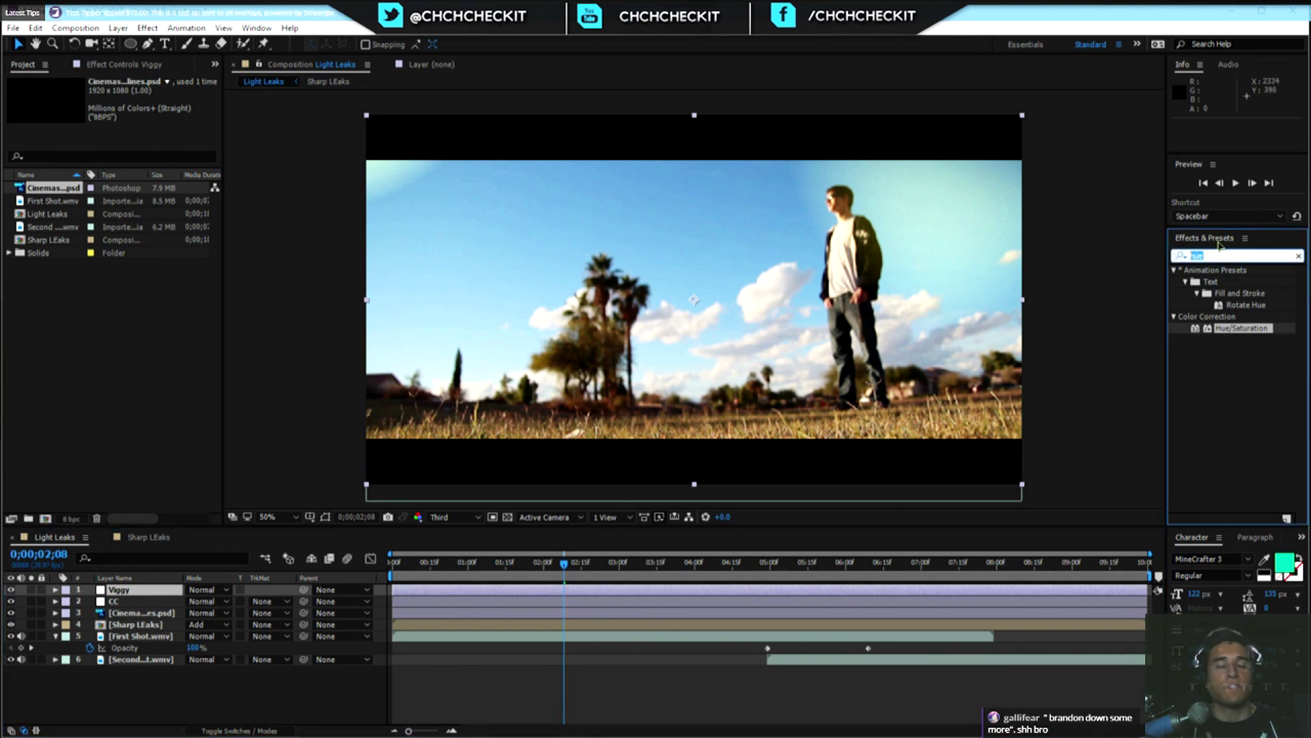
text(curves)
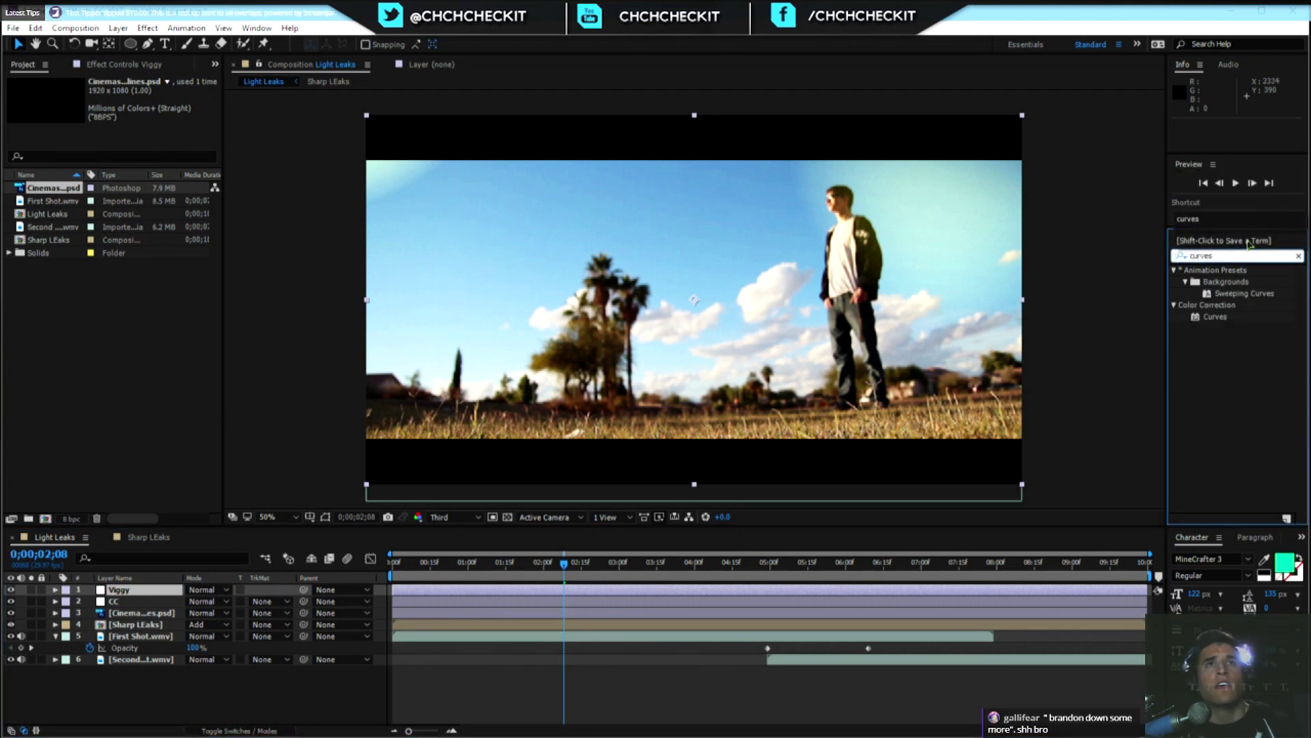
drag(1220, 321, 127, 602)
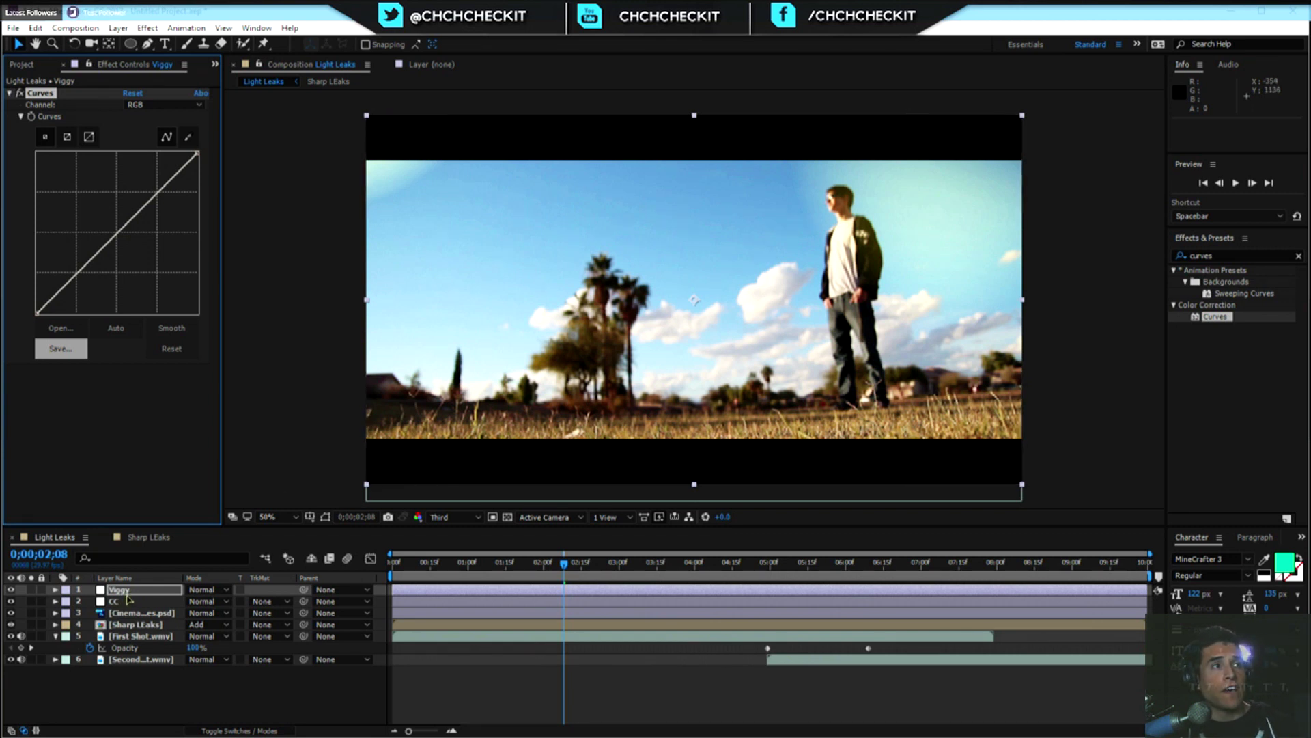
Reorder the adjustment layers so Viggy sits directly below Sharp LEaks and CC sits between Viggy and First Shot.wmv.
drag(127, 592, 131, 629)
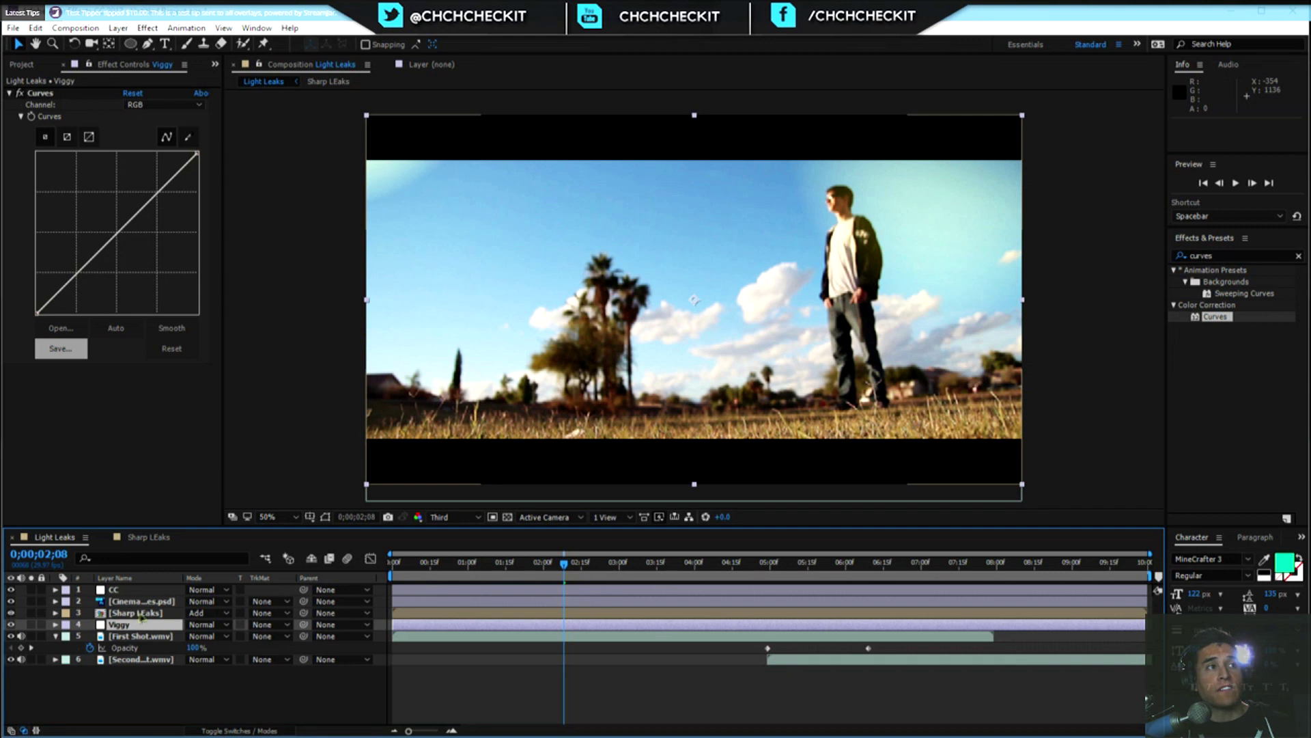
drag(131, 628, 134, 610)
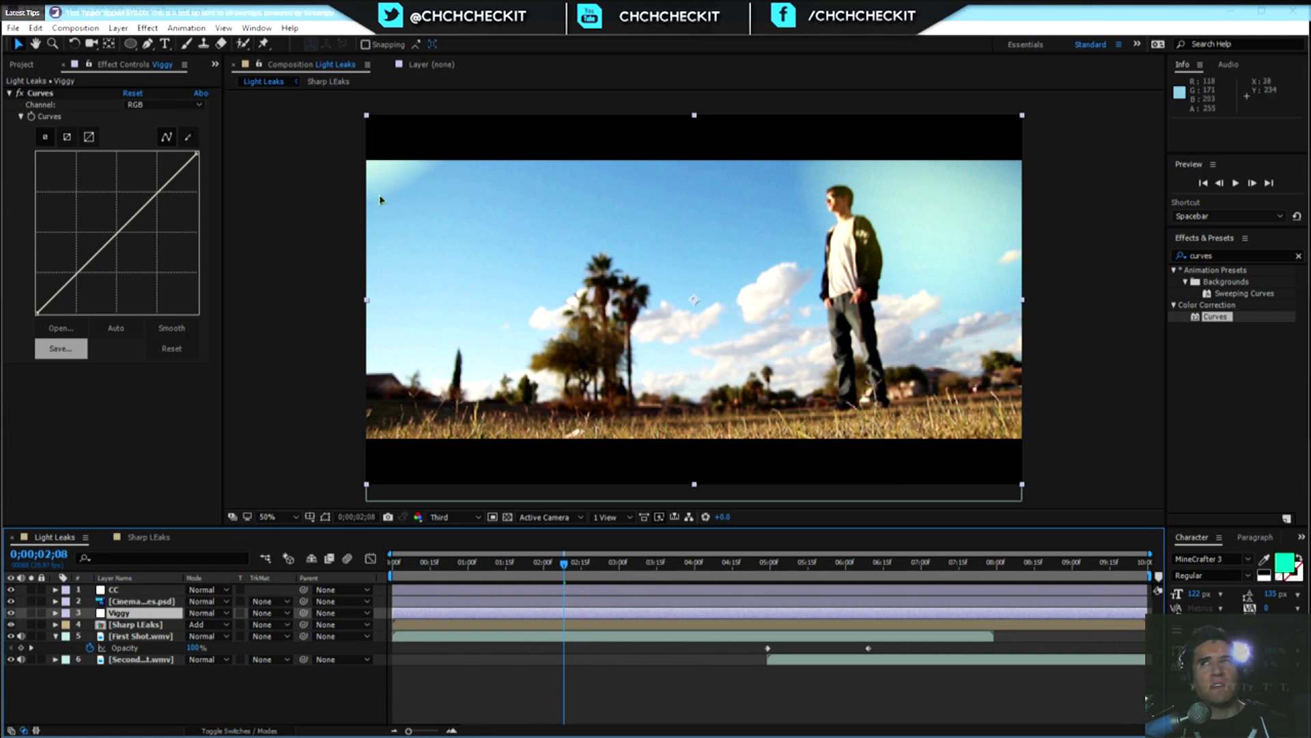
drag(130, 613, 140, 635)
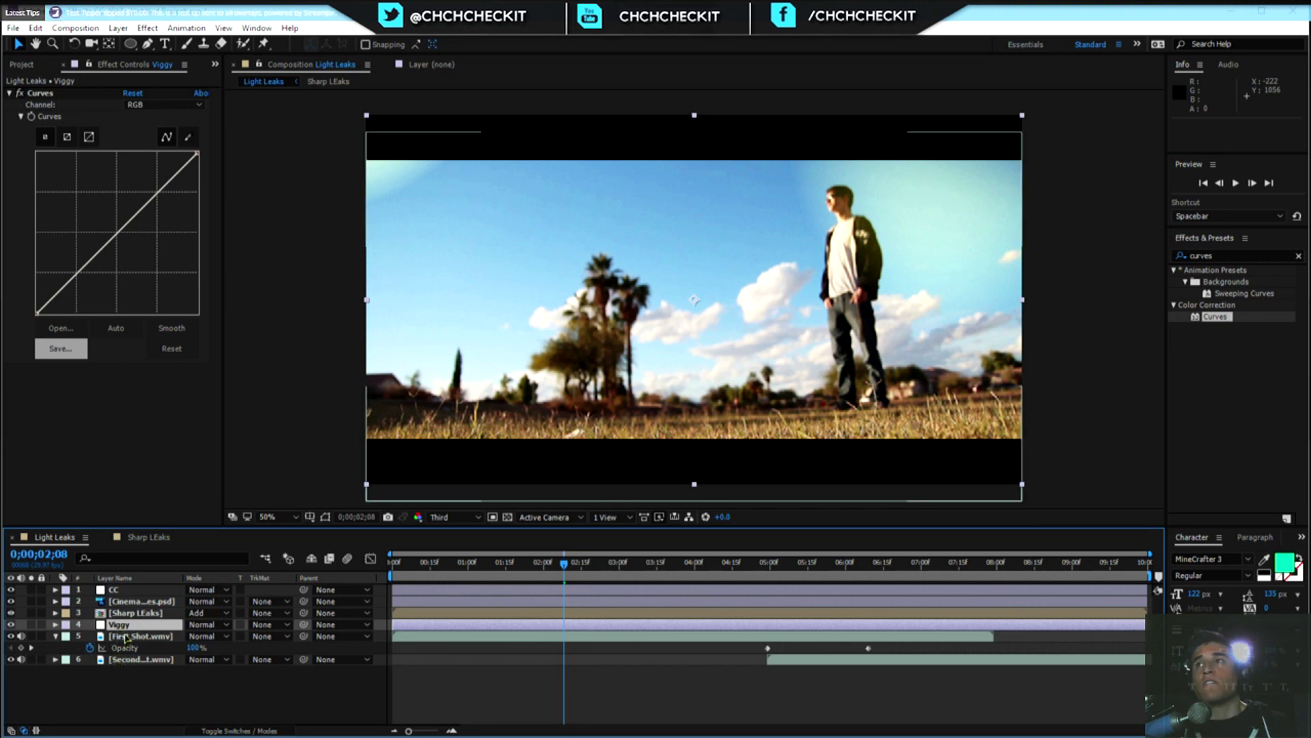
drag(118, 590, 137, 636)
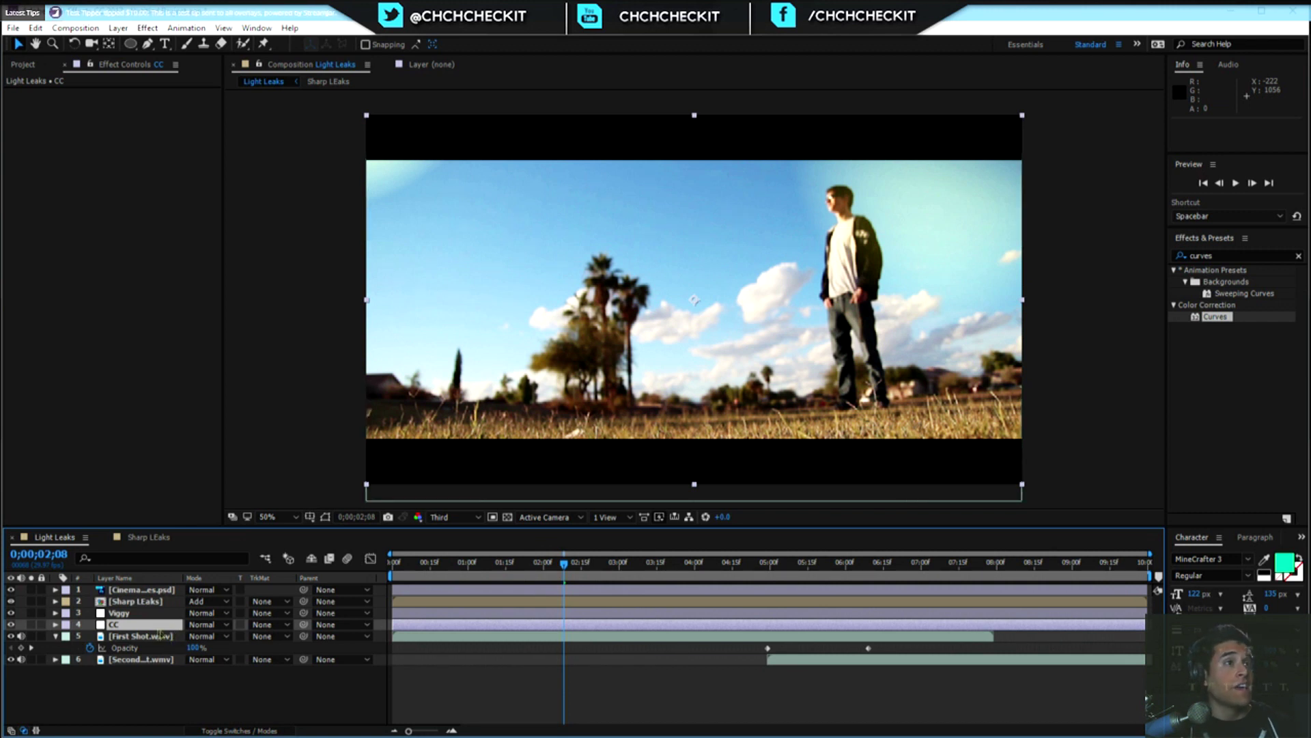
Darken Viggy by pulling down the lower part of its RGB curve, and add an elliptical mask filling the layer.
click(123, 614)
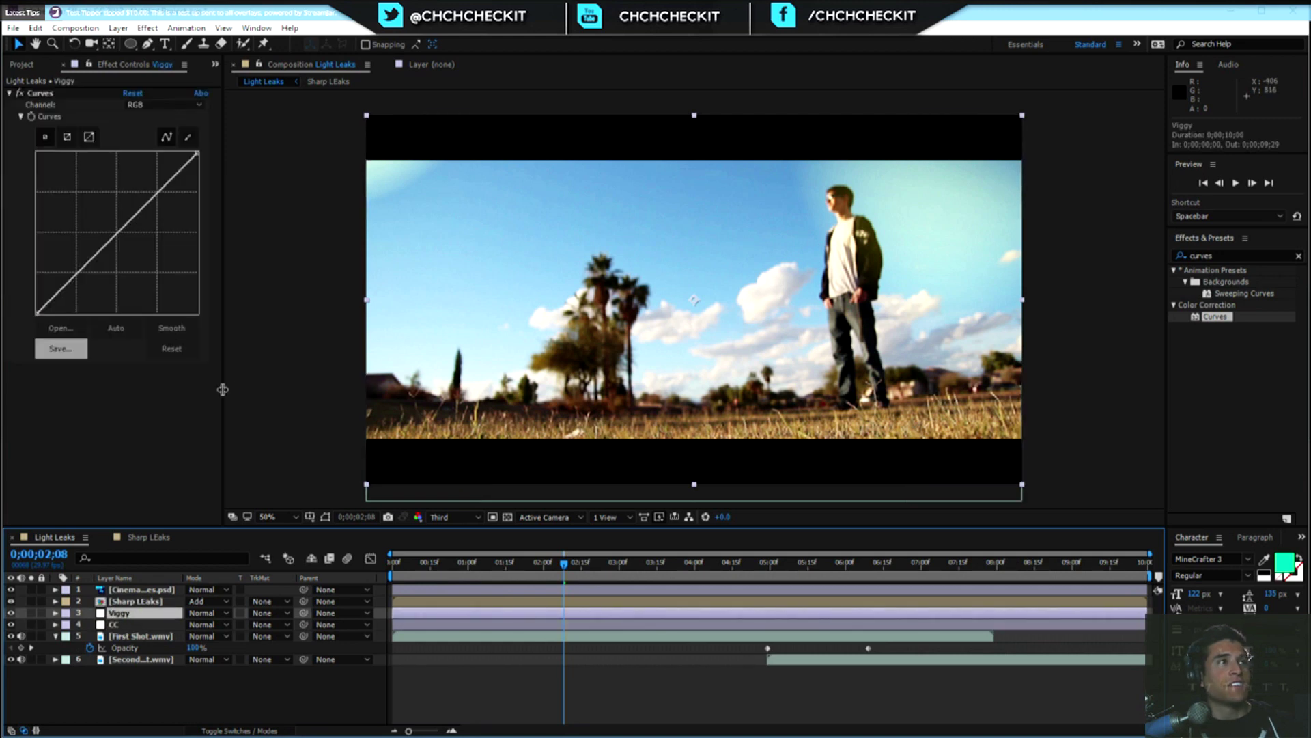
drag(74, 282, 71, 304)
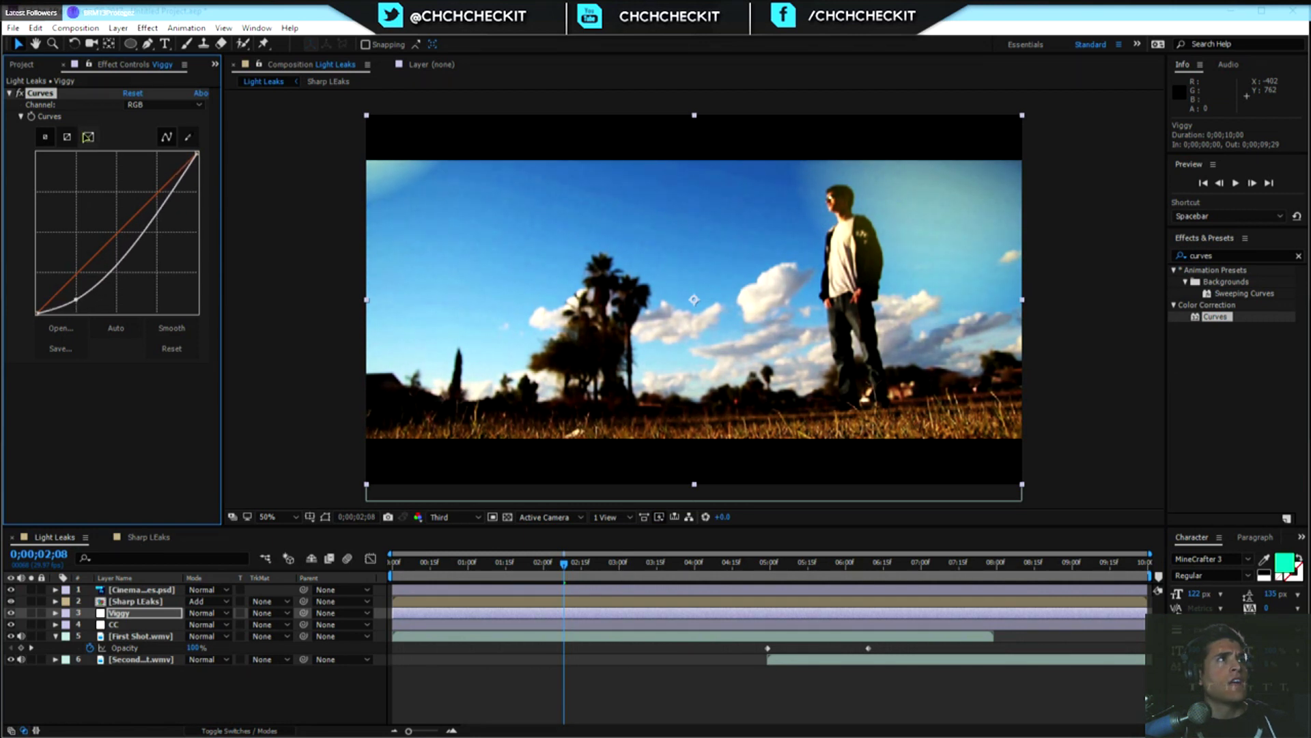
click(130, 43)
click(171, 46)
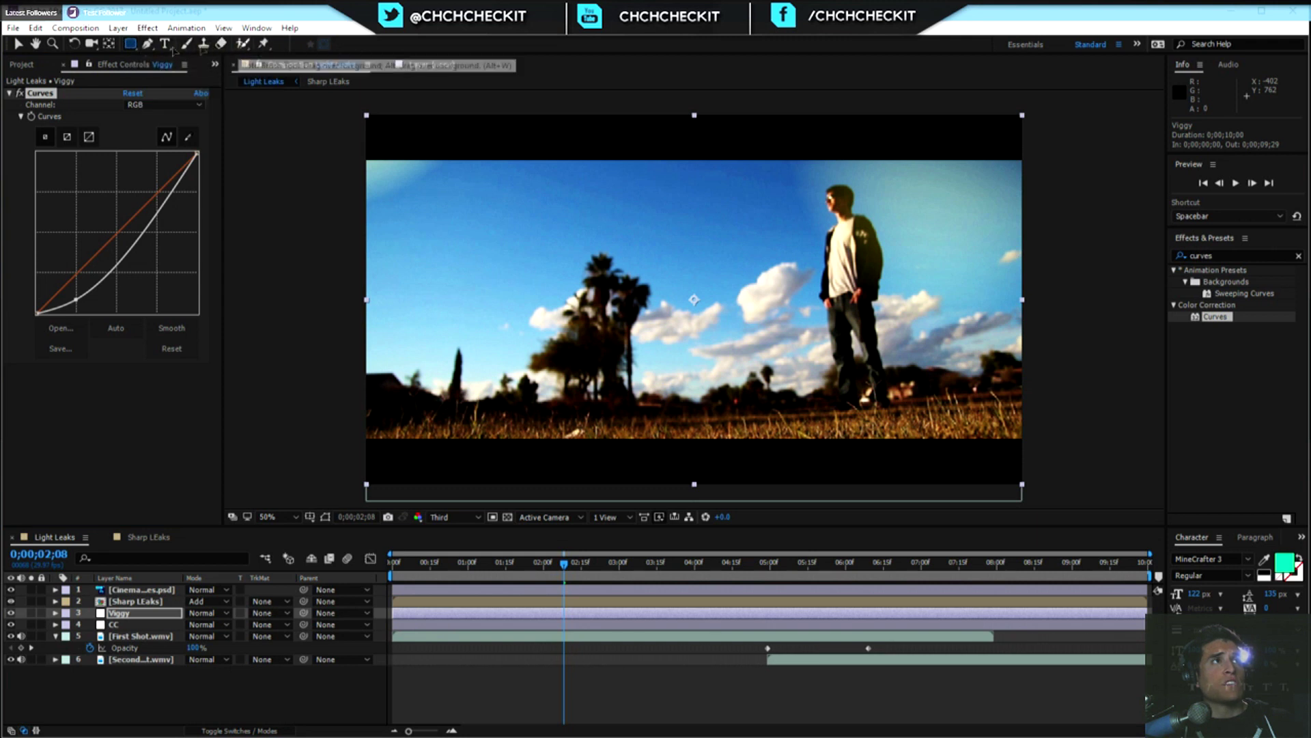
click(130, 43)
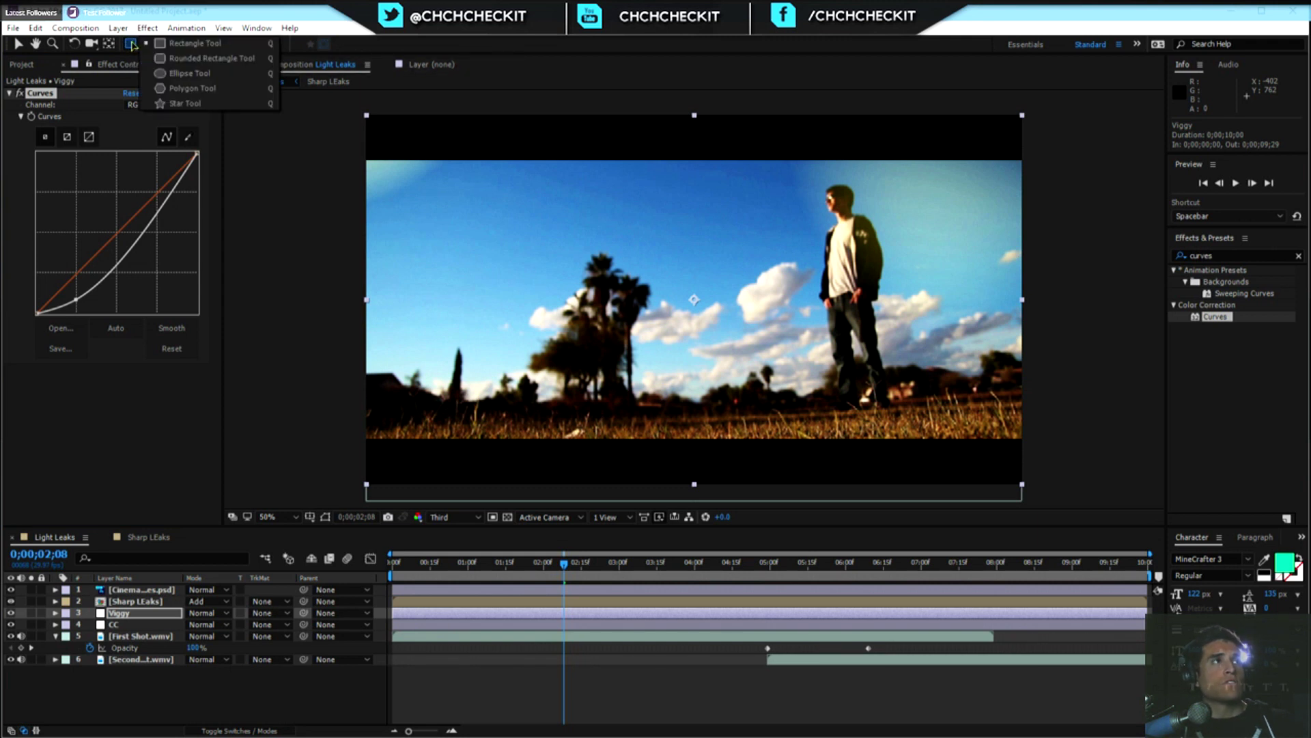
click(186, 73)
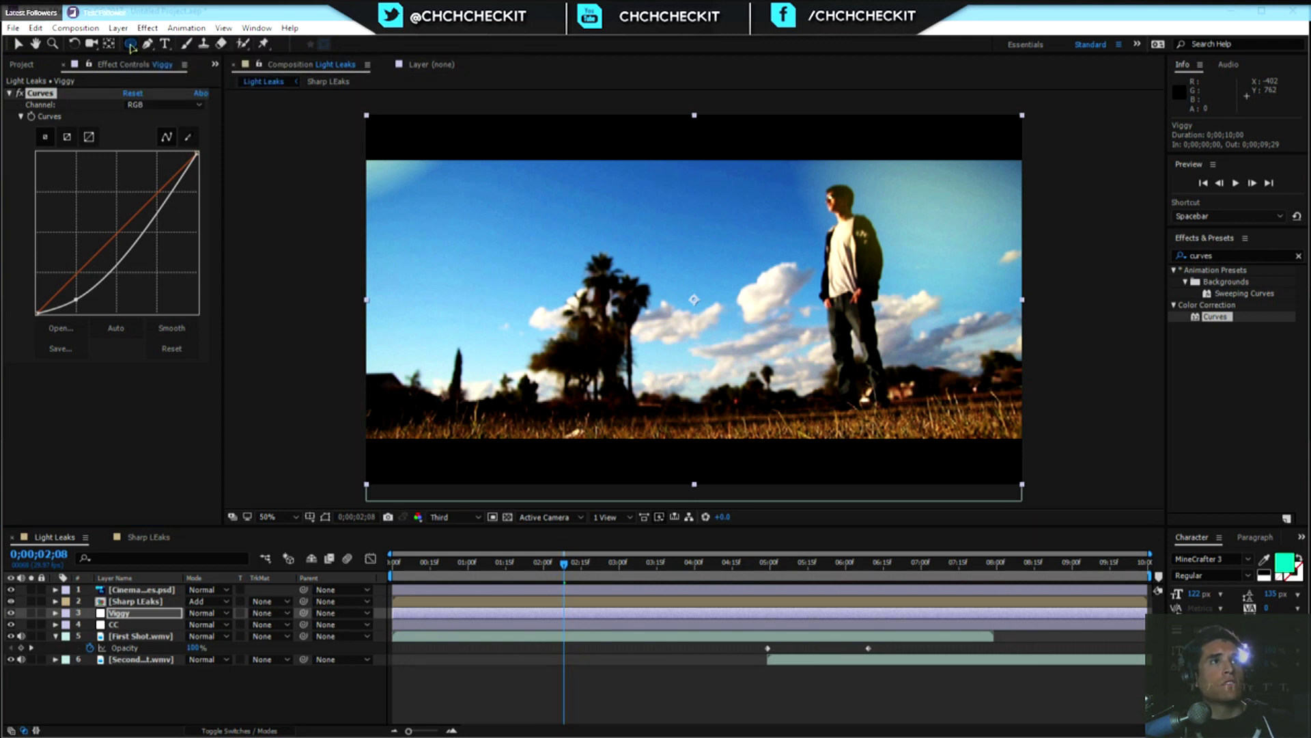
double_click(130, 43)
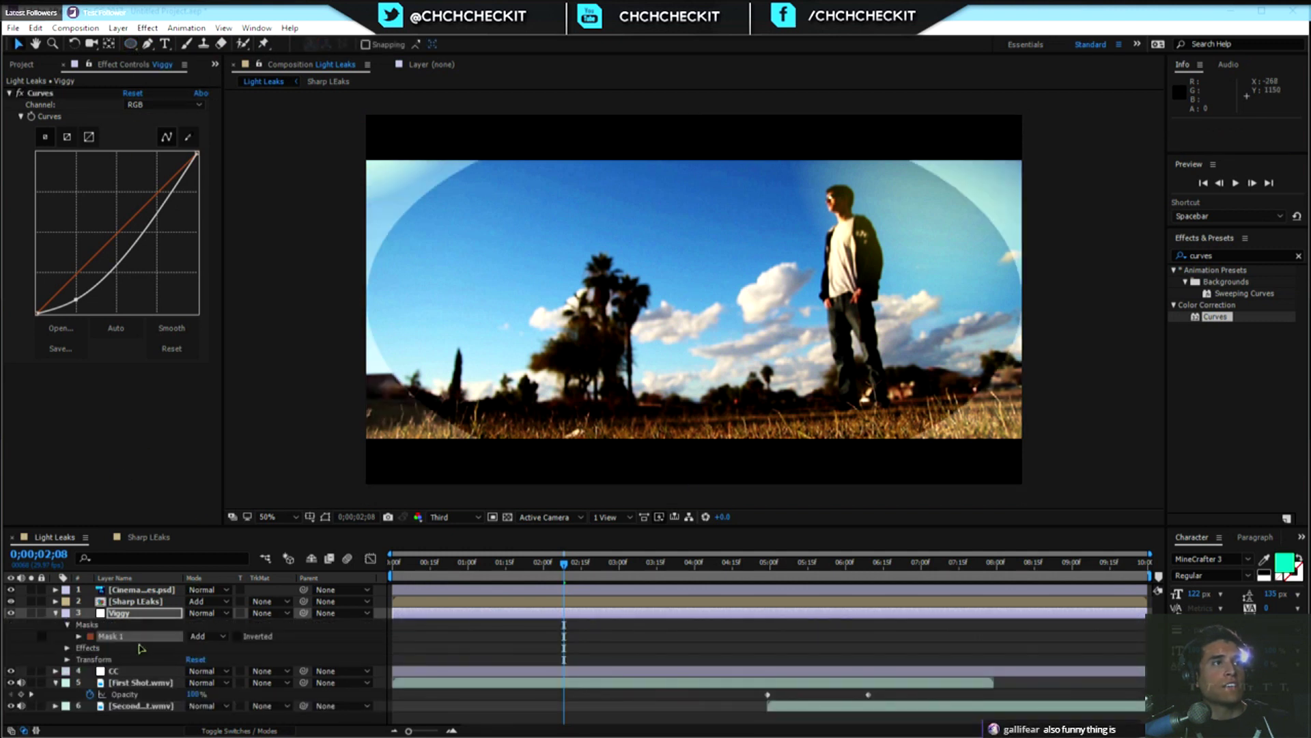
Invert Viggy's elliptical mask and set its Mask Feather to 158 pixels to form a soft vignette.
click(238, 636)
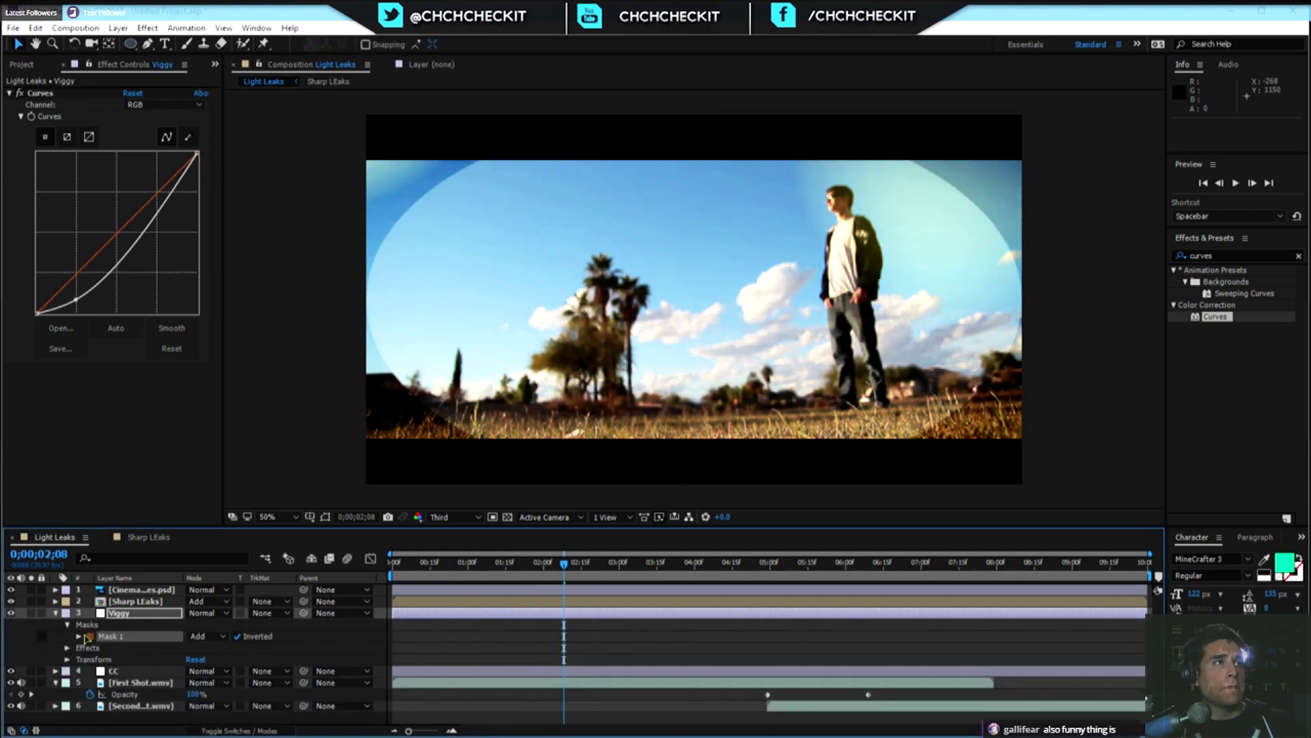
click(79, 637)
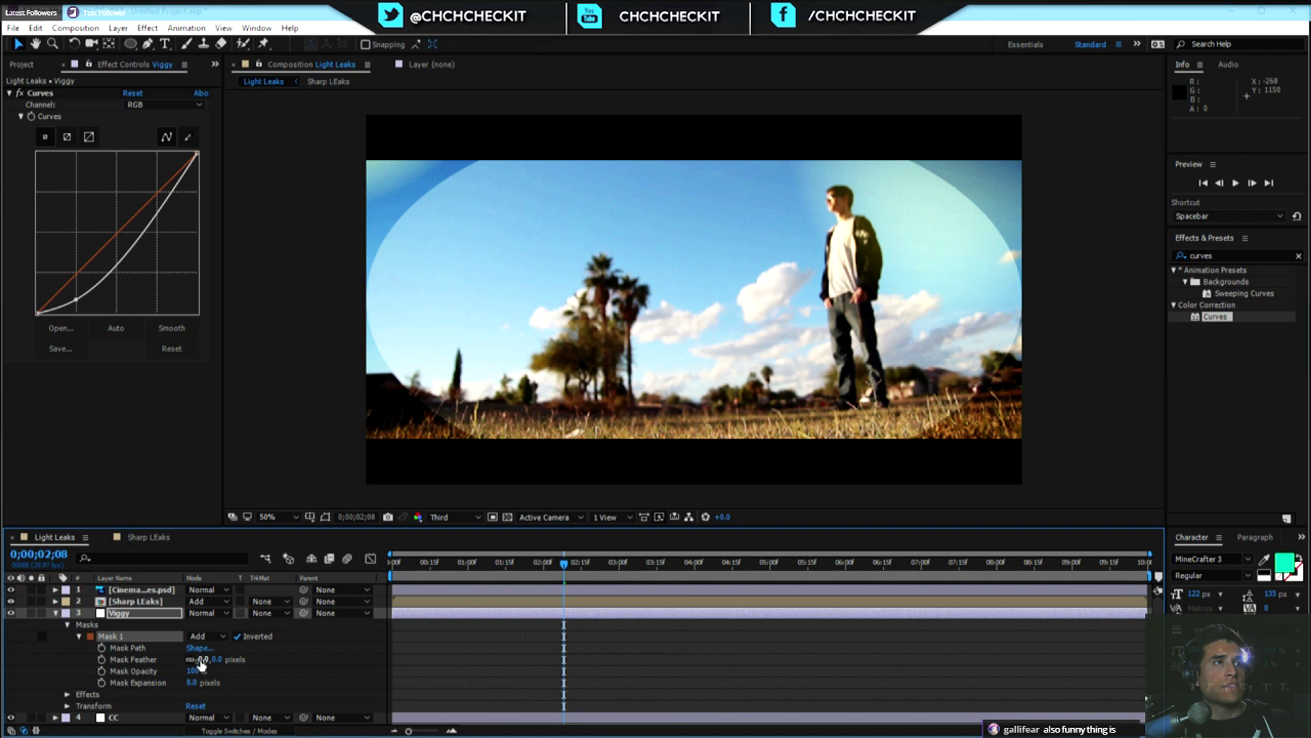
drag(201, 661, 310, 662)
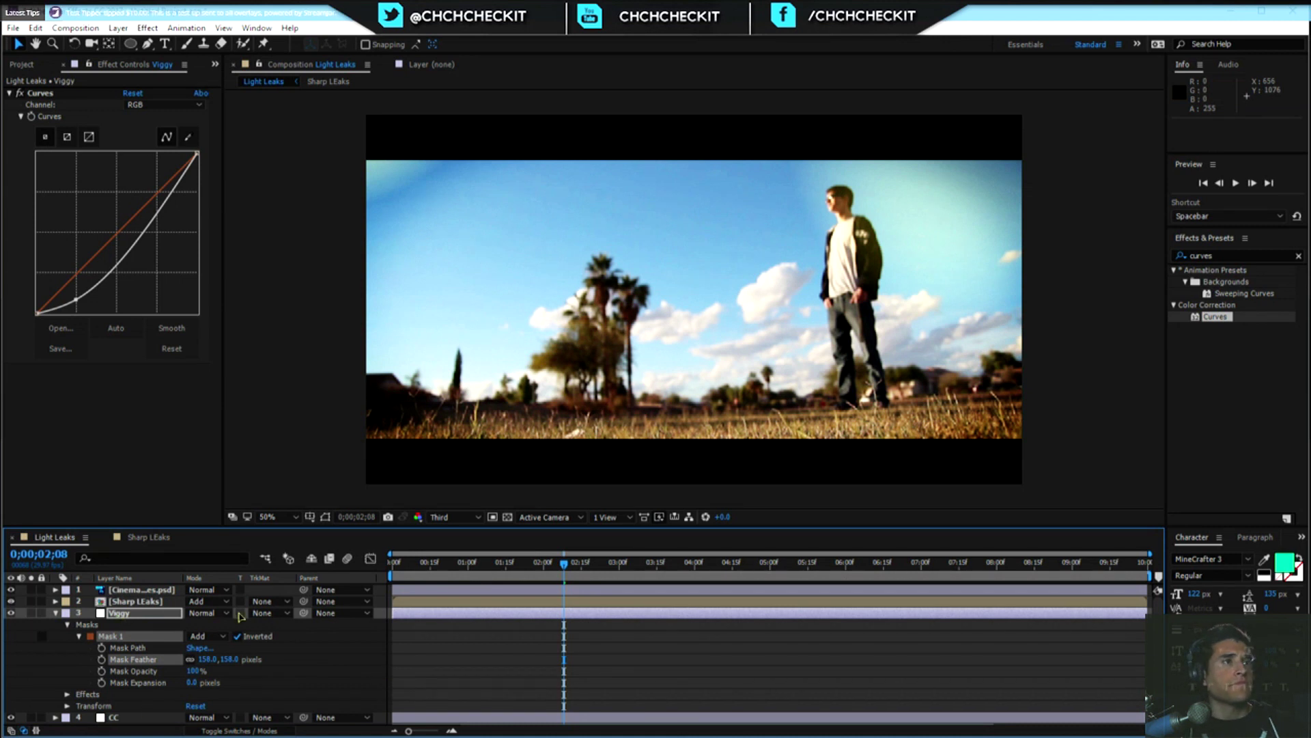
click(55, 612)
Apply Curves to the CC layer and shape a contrast S-curve with lowered shadows and raised highlights.
click(140, 624)
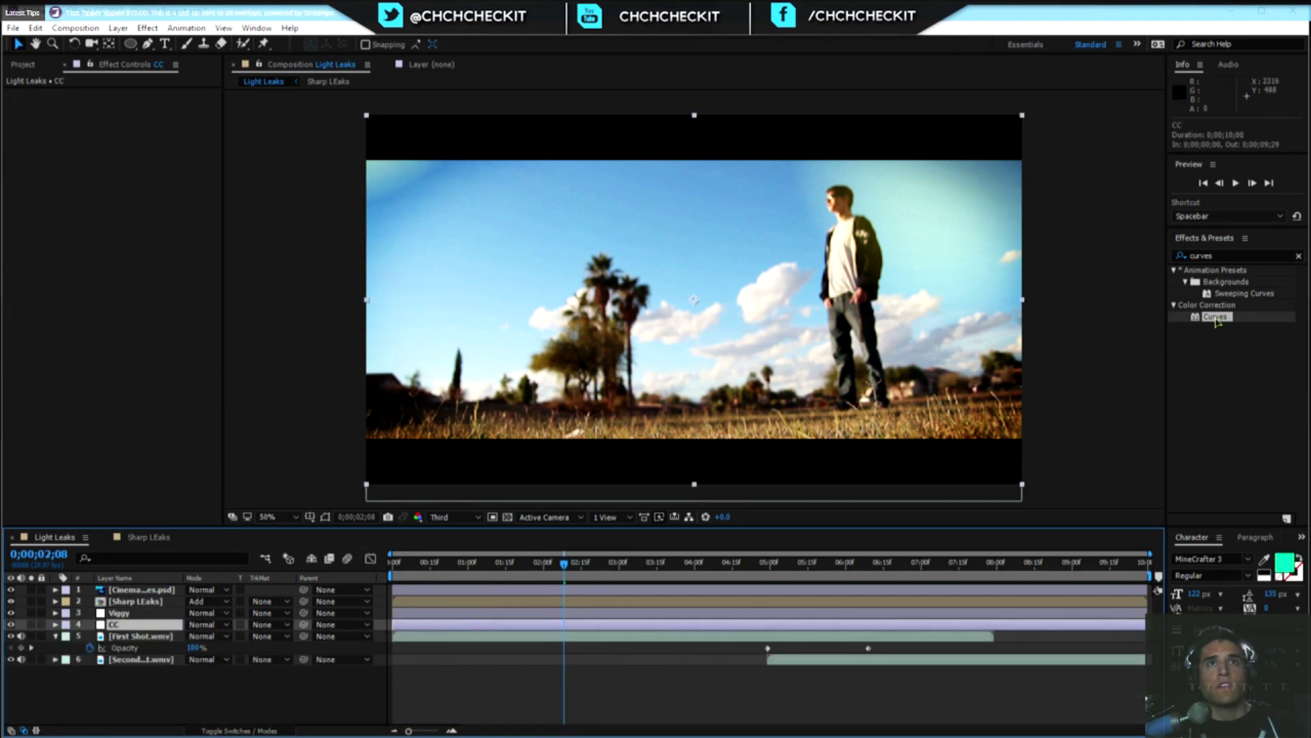
drag(1216, 318, 113, 625)
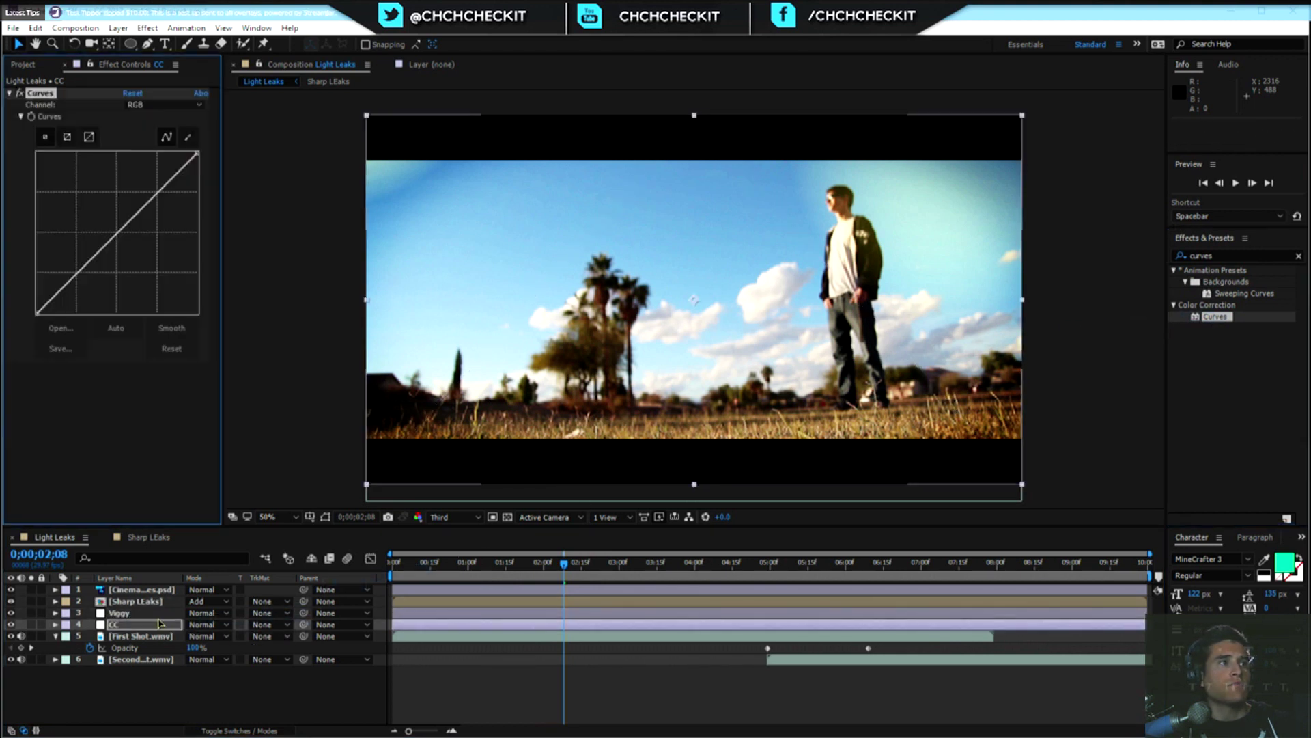
drag(71, 280, 76, 291)
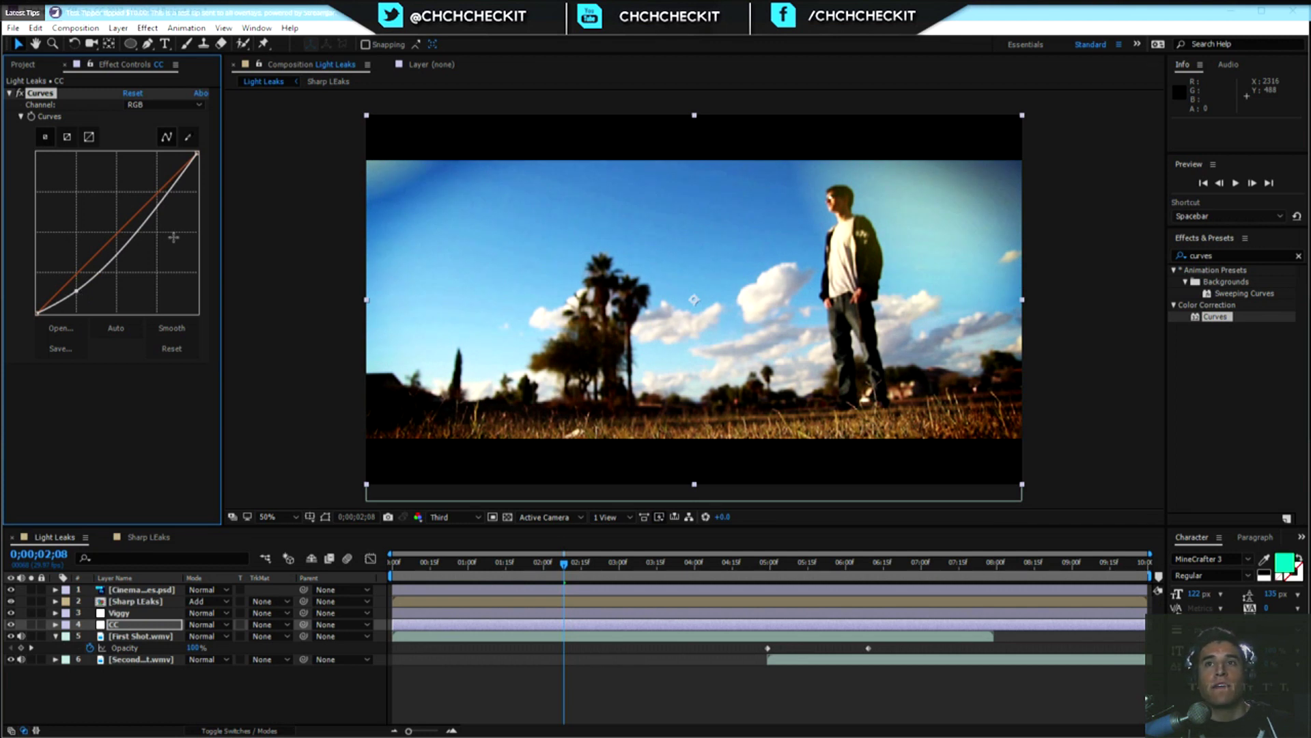
drag(166, 203, 151, 186)
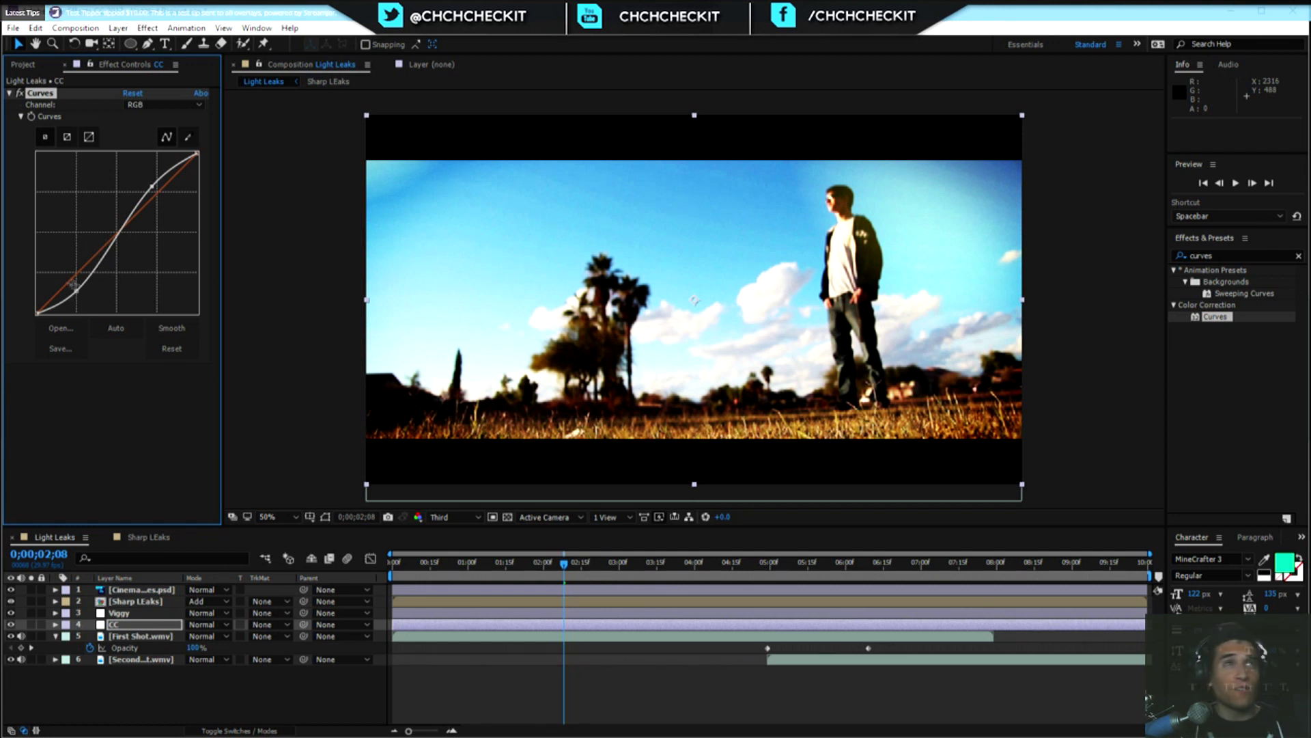
drag(152, 185, 154, 183)
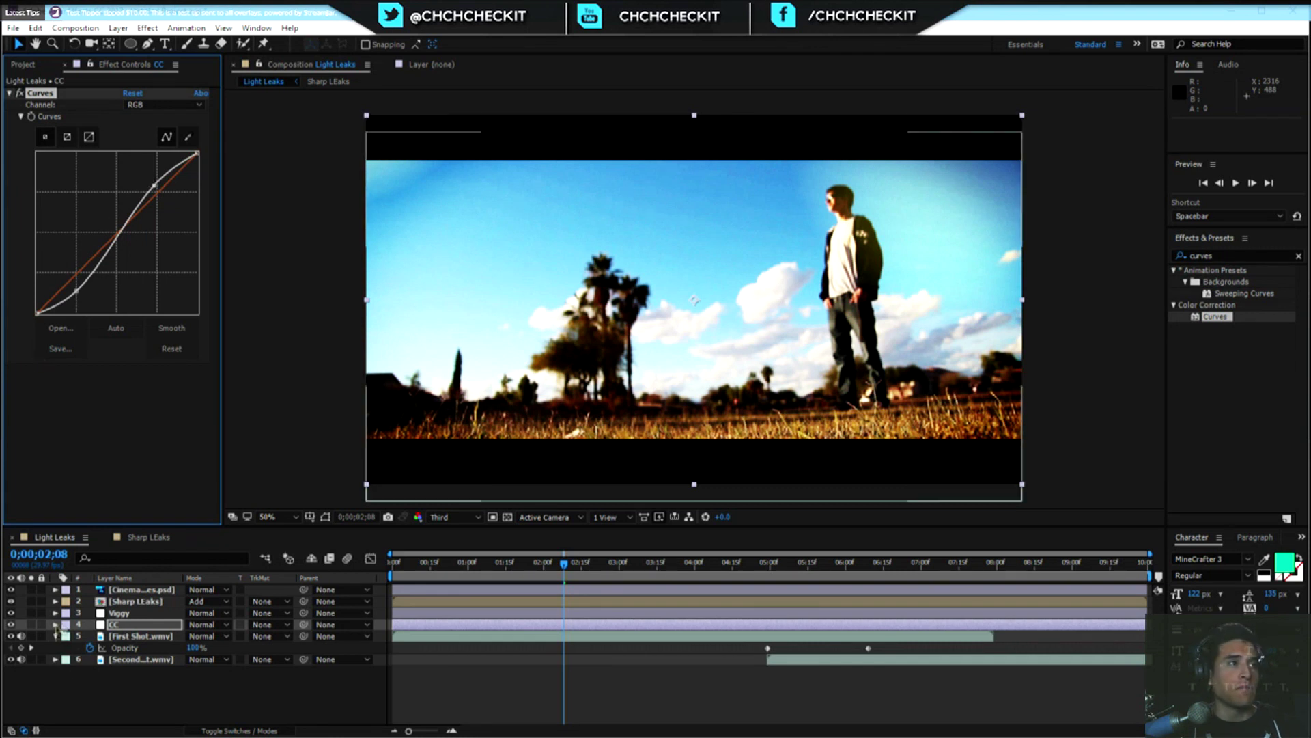
Scrub through the Light Leaks composition to check the grade, vignette and leaks over the first shot and the crossfade.
click(140, 686)
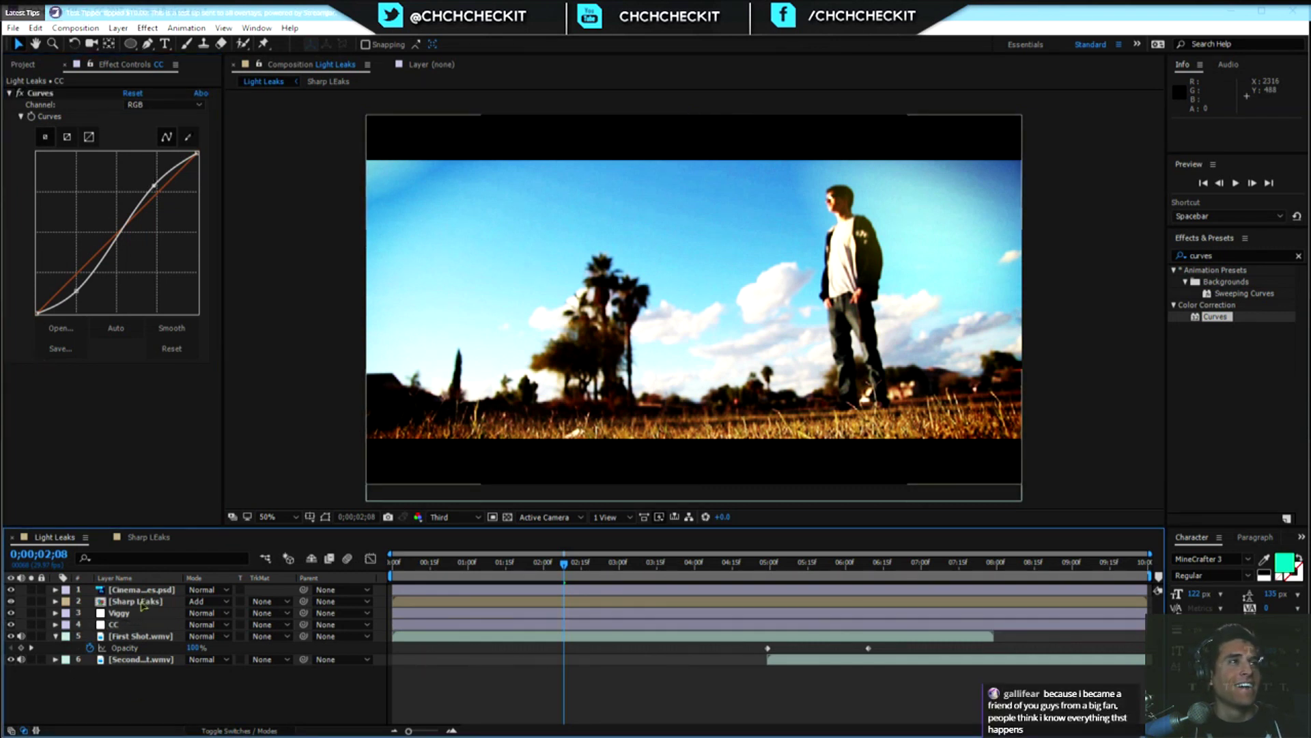
key(ctrl+5)
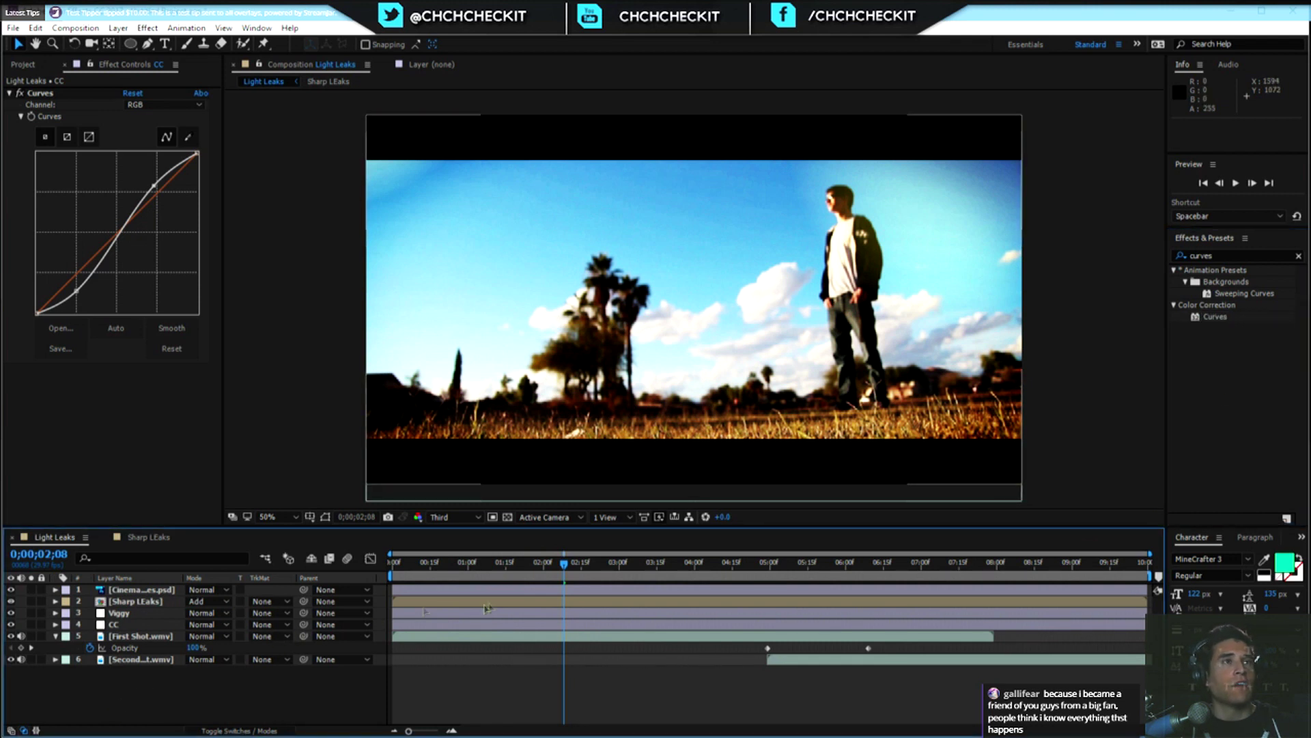
drag(564, 562, 801, 563)
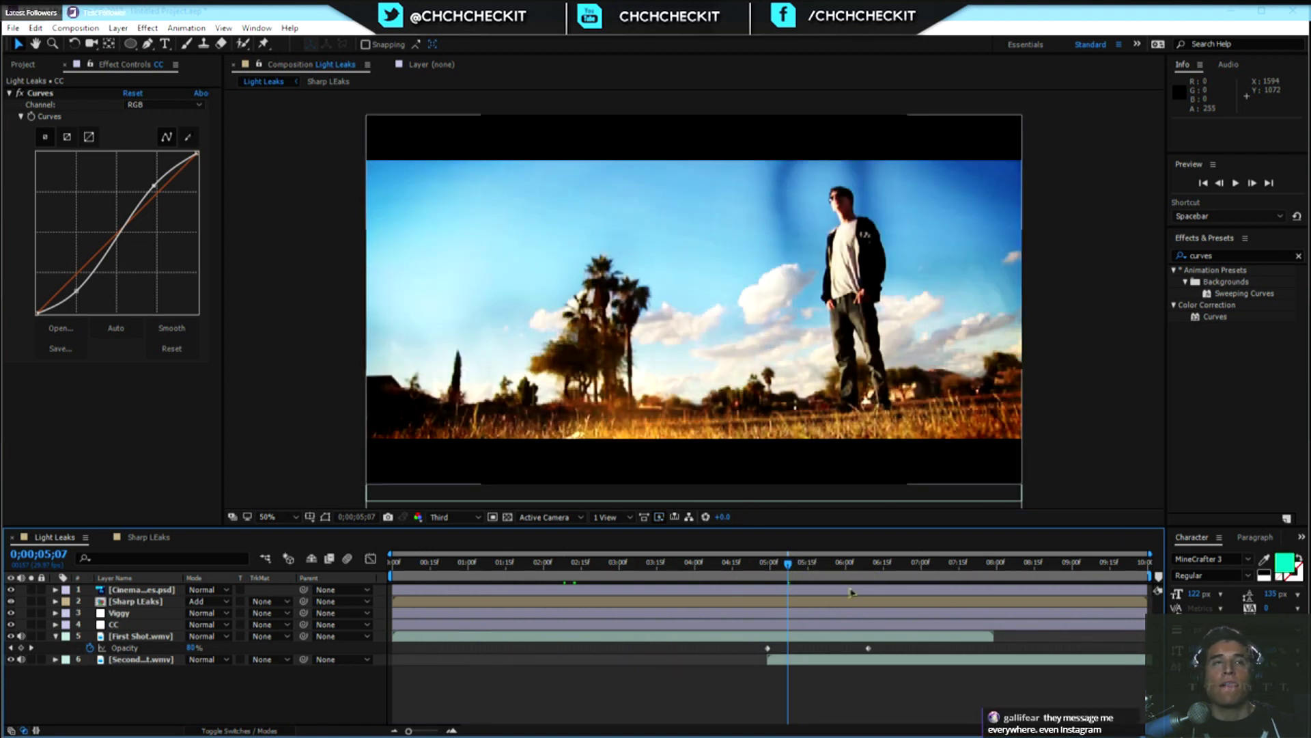
drag(795, 572, 849, 575)
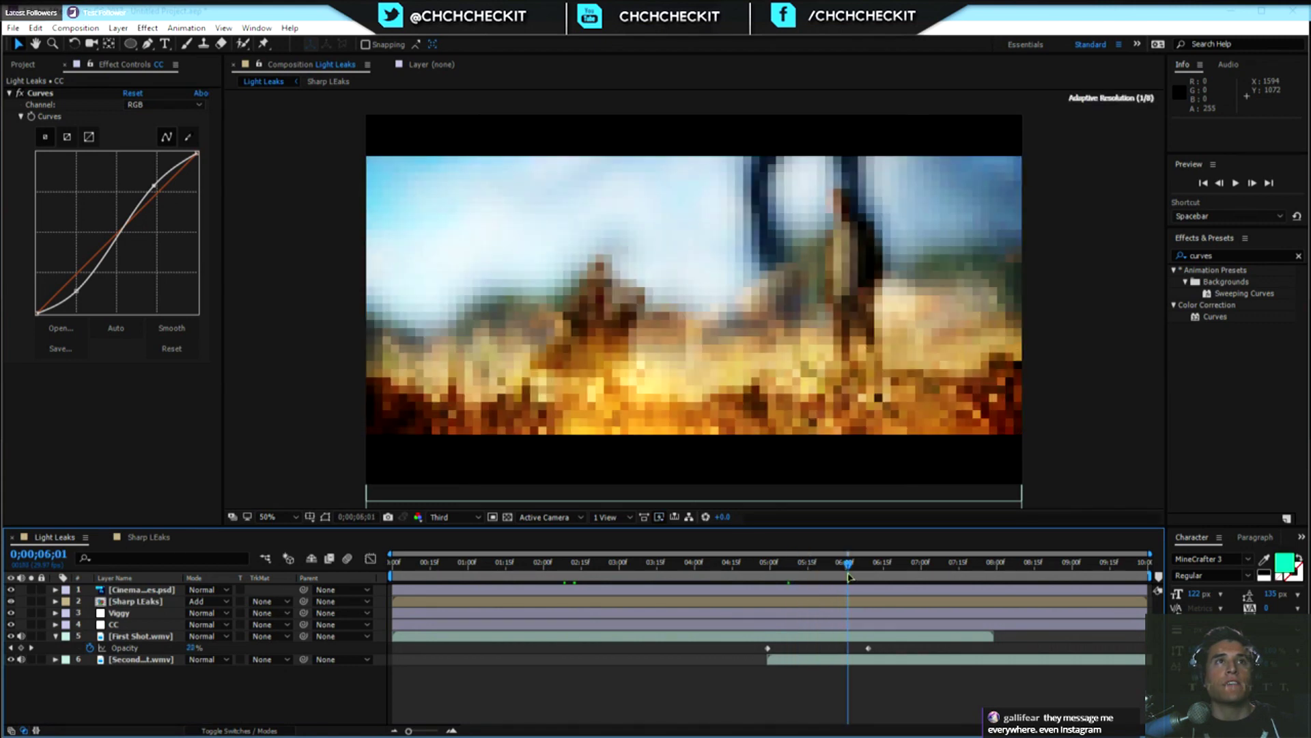
drag(849, 574, 605, 564)
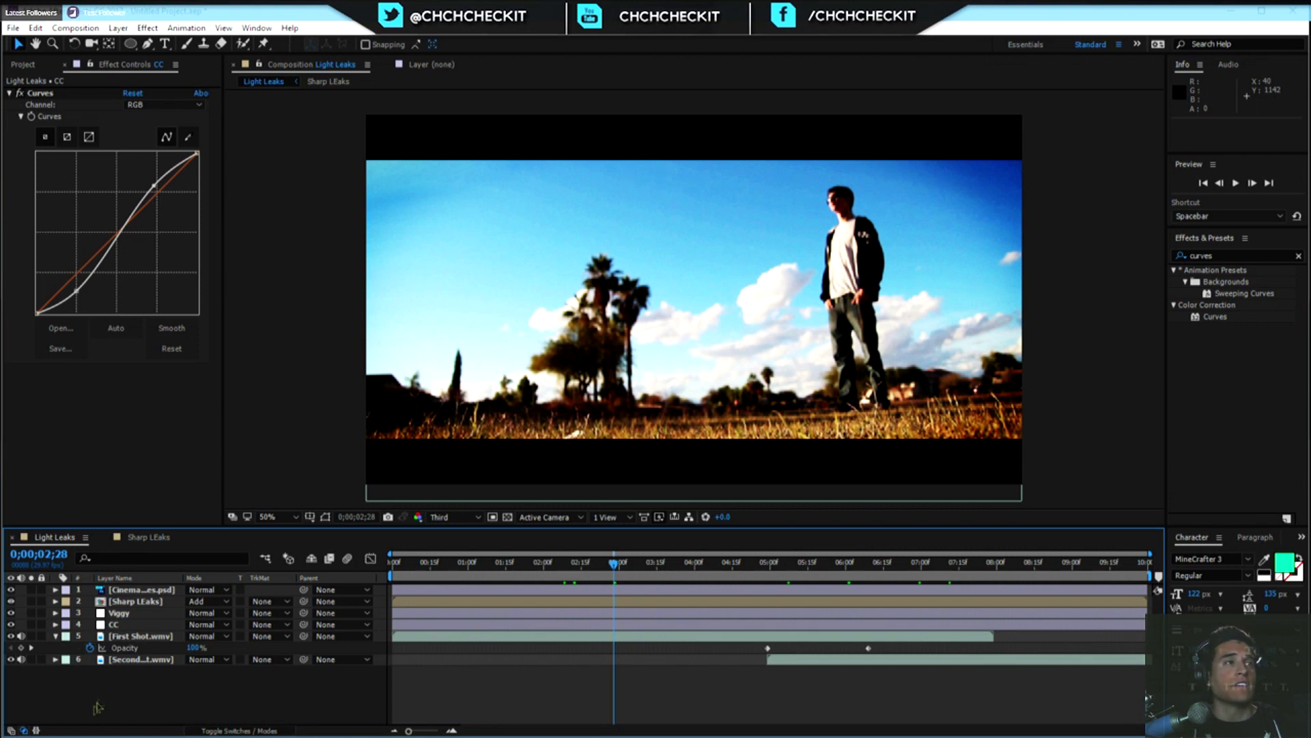
Hide the Sharp Leaks layer and create a new 1920 x 1080, 10-second composition named Soft Leaks.
click(136, 602)
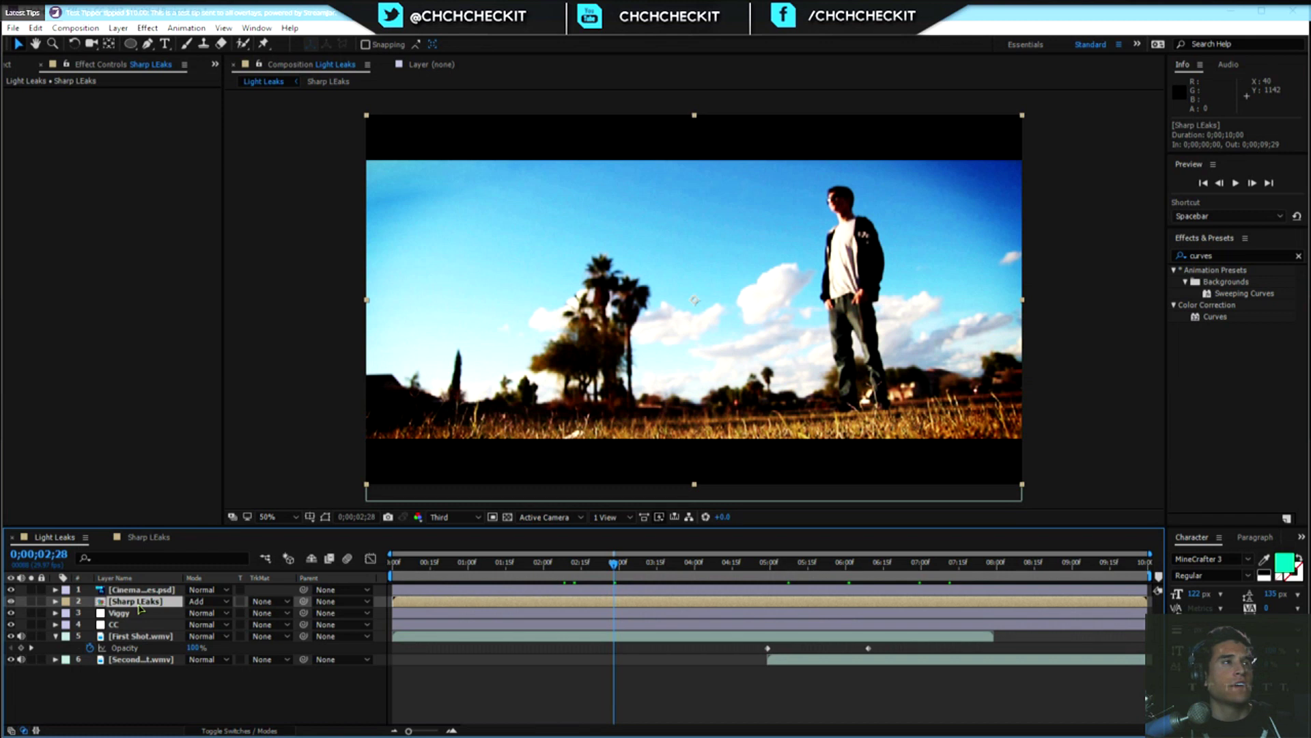
click(11, 601)
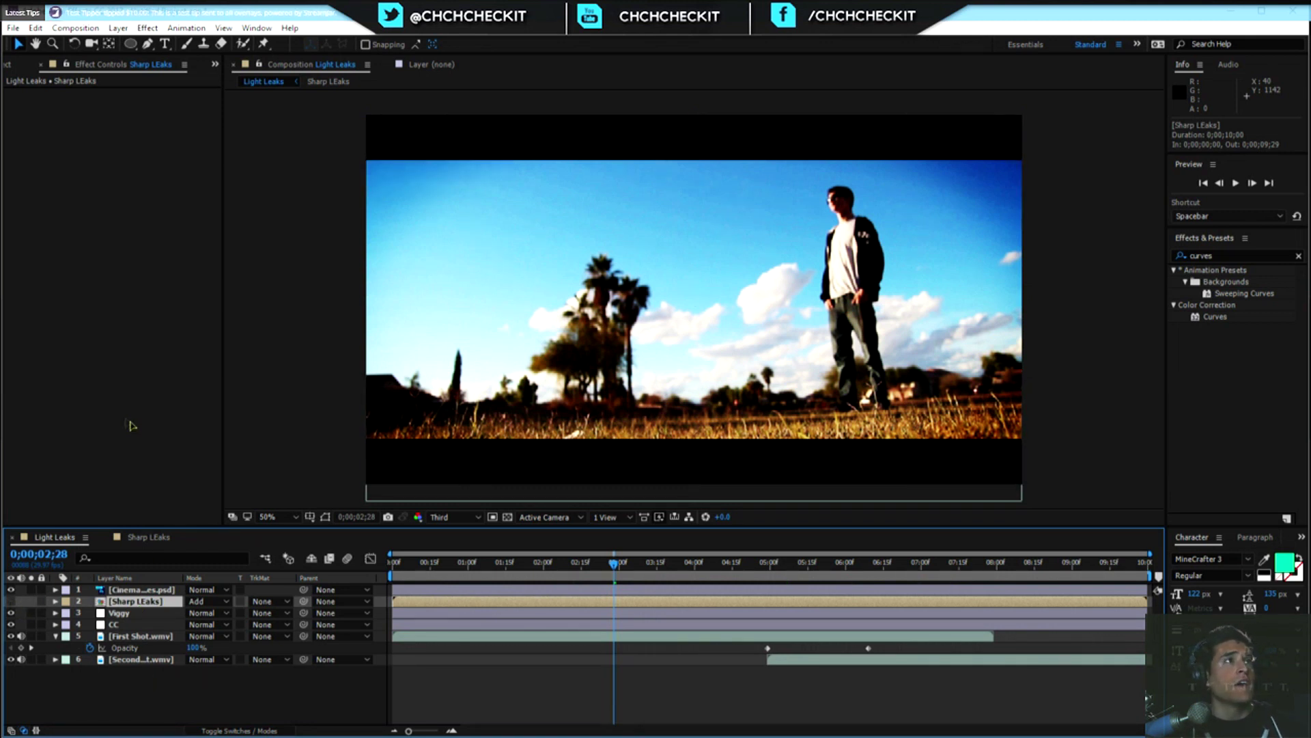
click(8, 65)
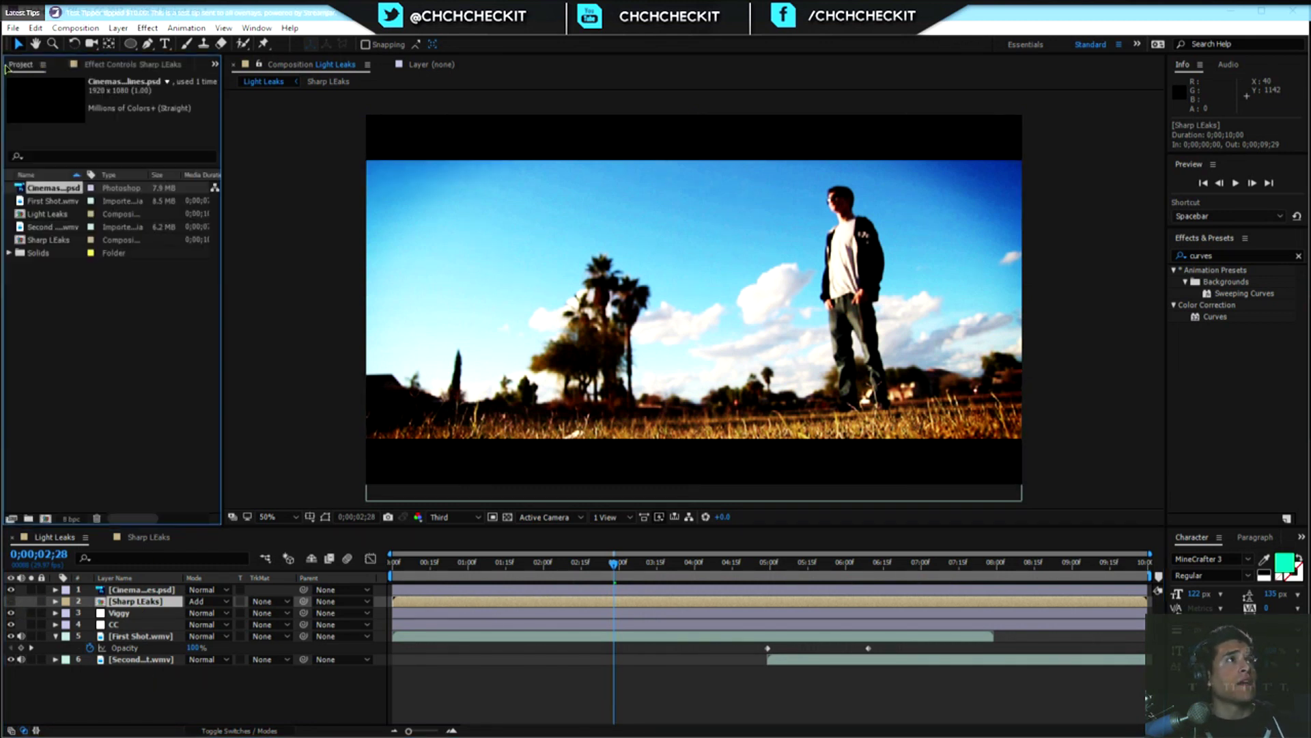
click(45, 517)
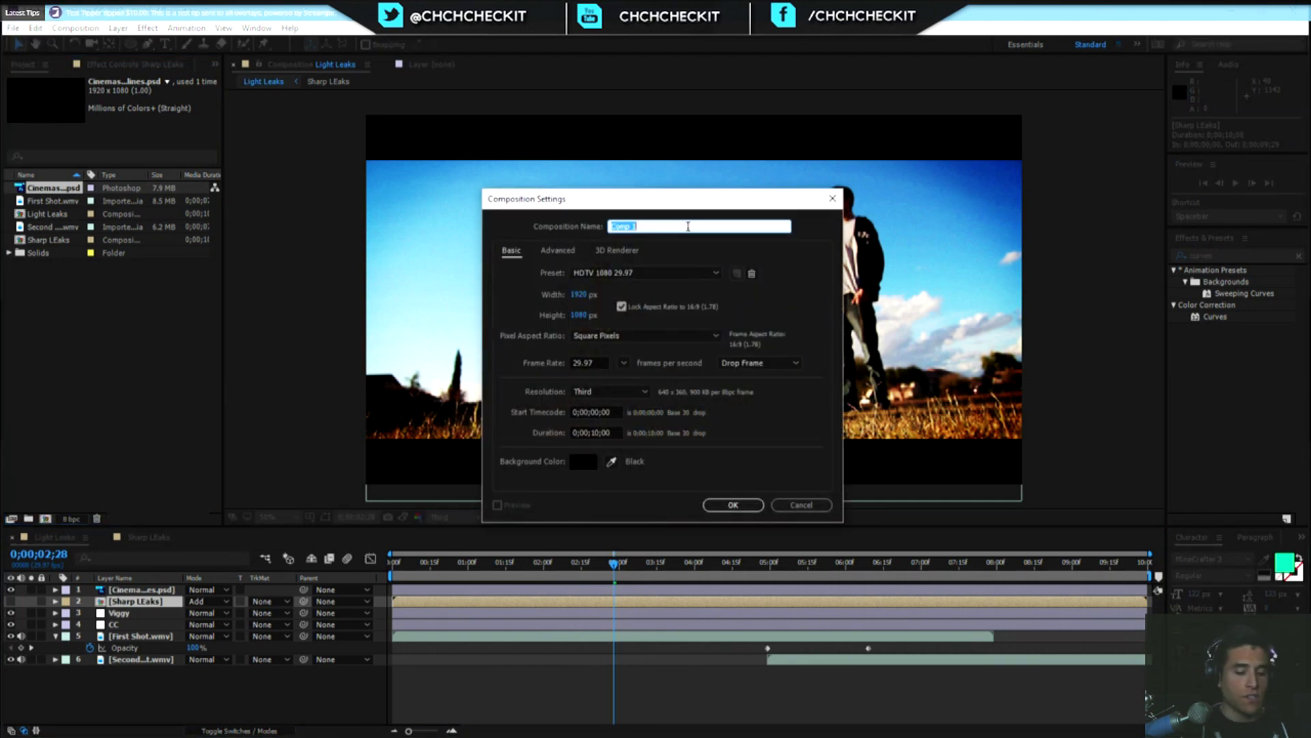
text(Soft)
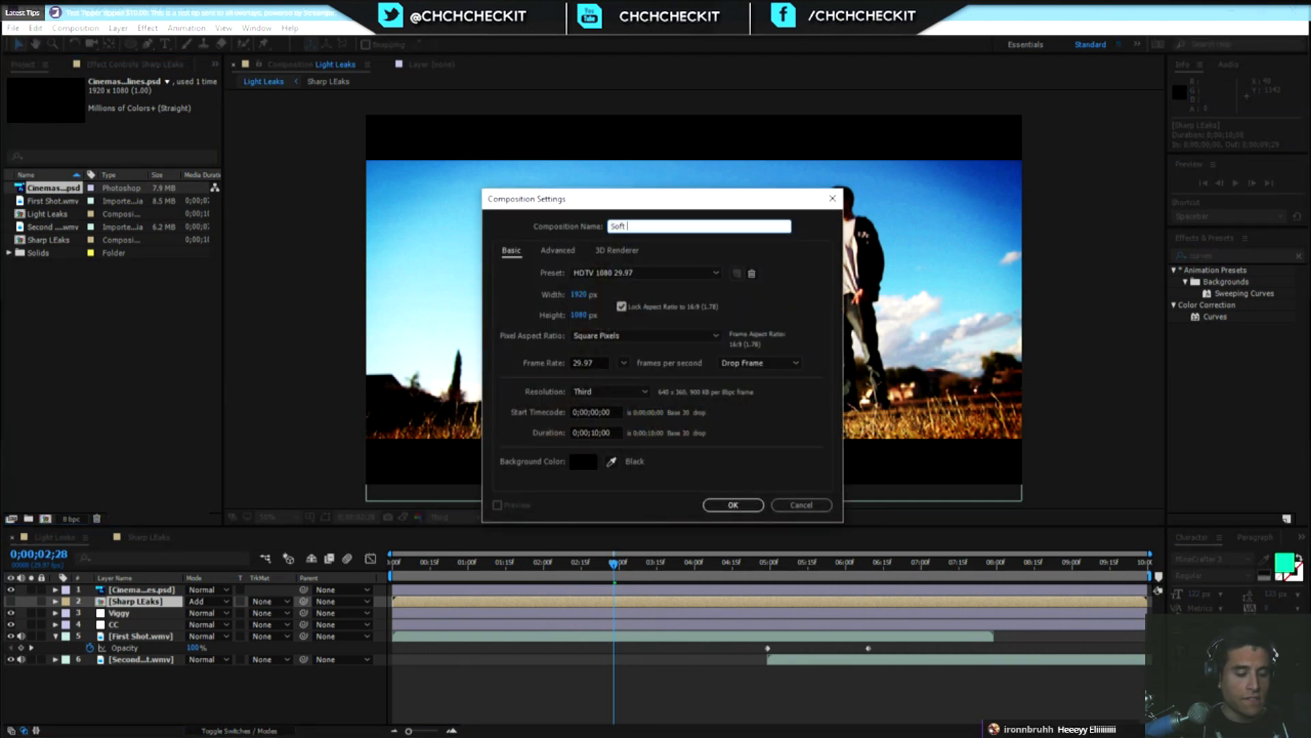
text( Leaks)
key(Return)
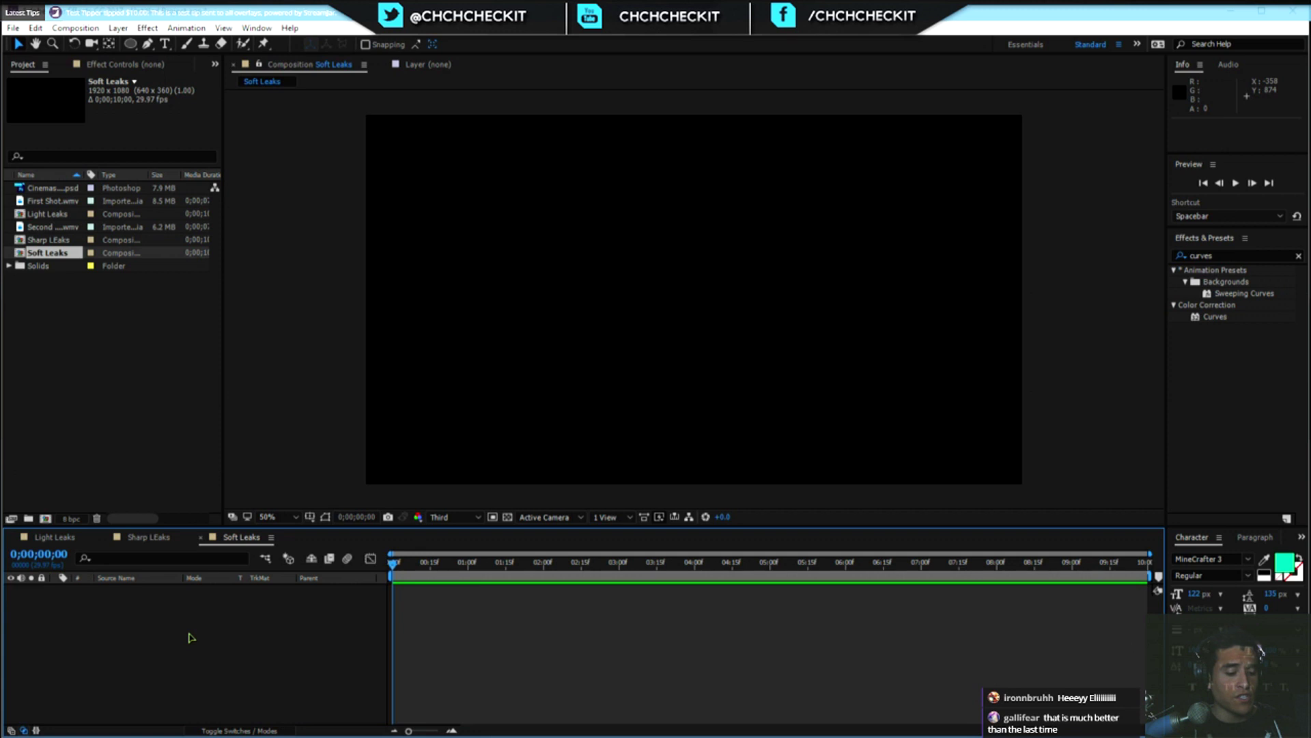
Add a full-size solid named Soft to the Soft Leaks composition and apply Turbulent Noise to it.
key(ctrl+y)
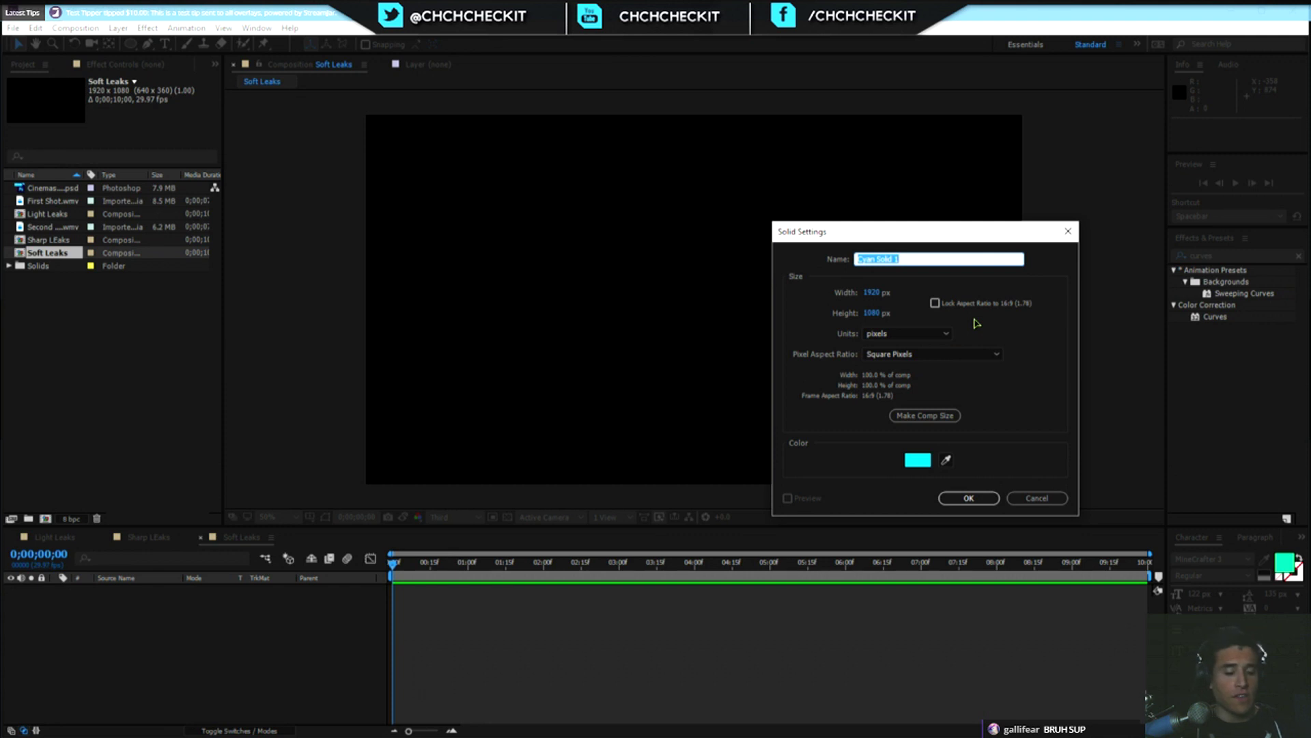
text(Soft)
key(Return)
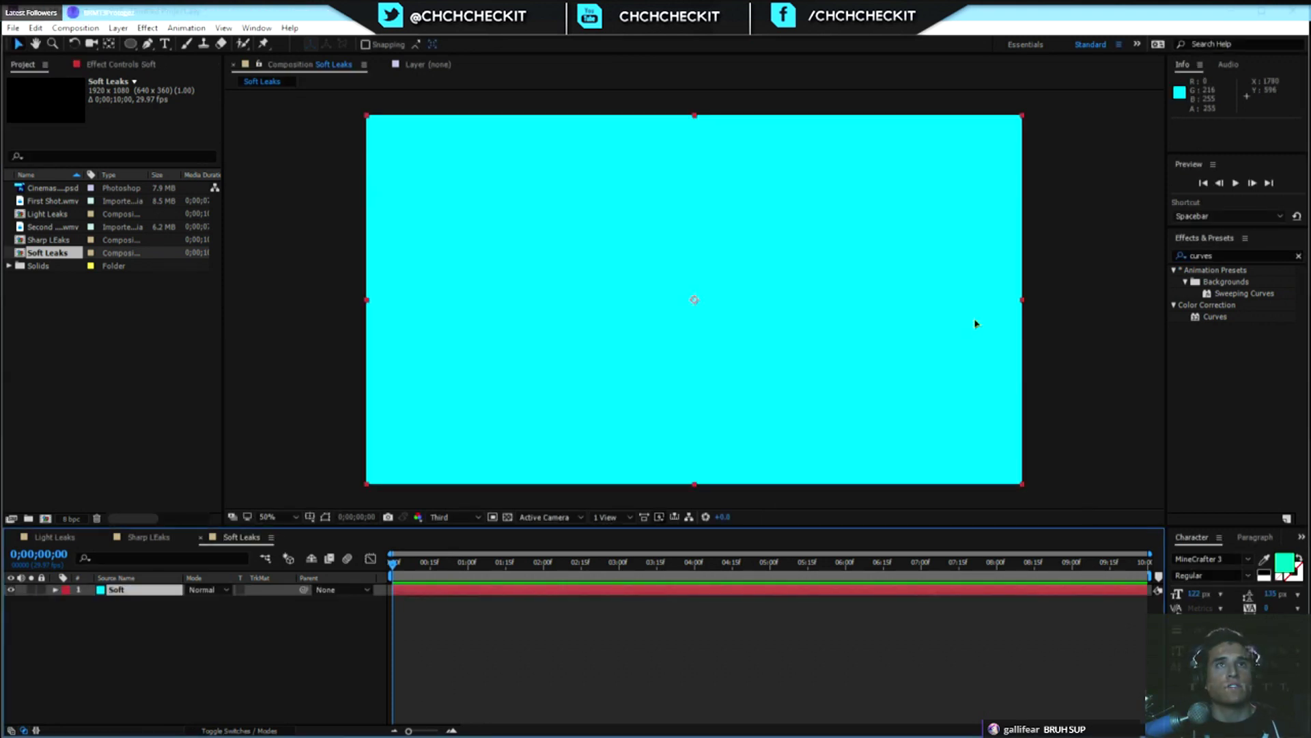
key(ctrl+5)
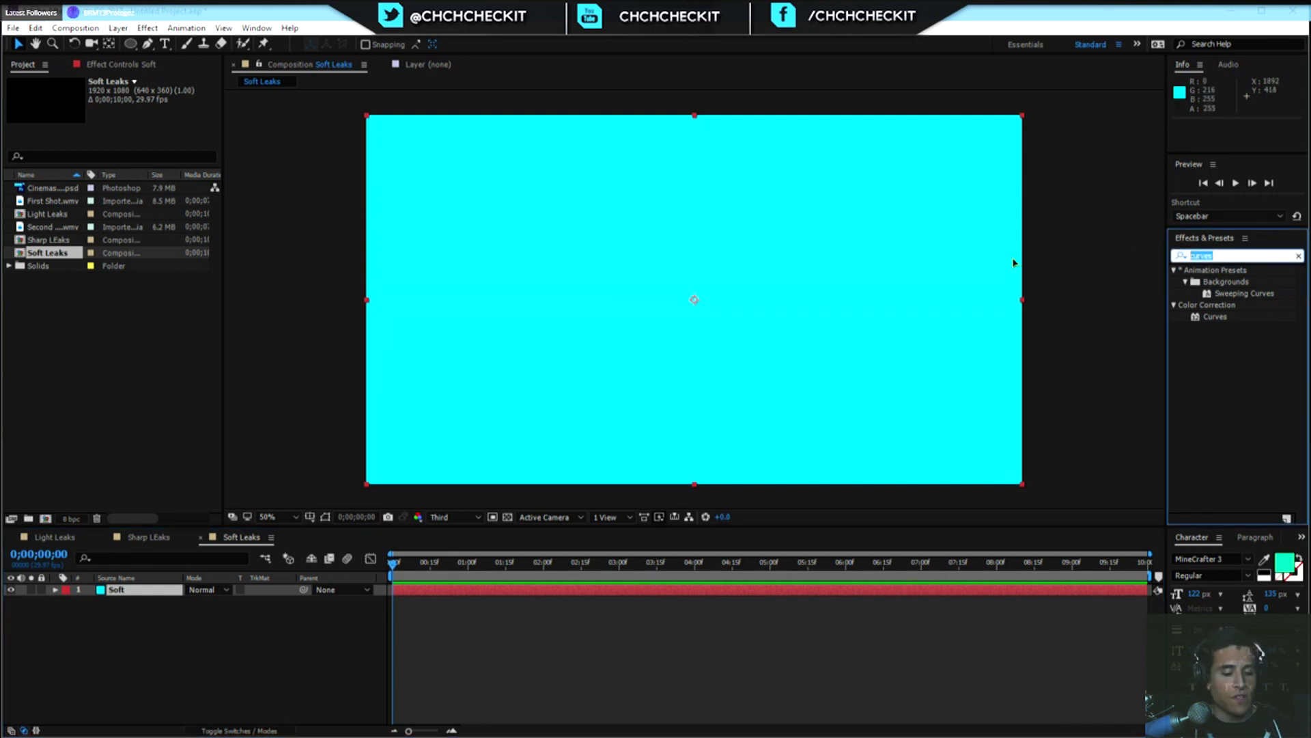
text(turb)
drag(1229, 304, 138, 595)
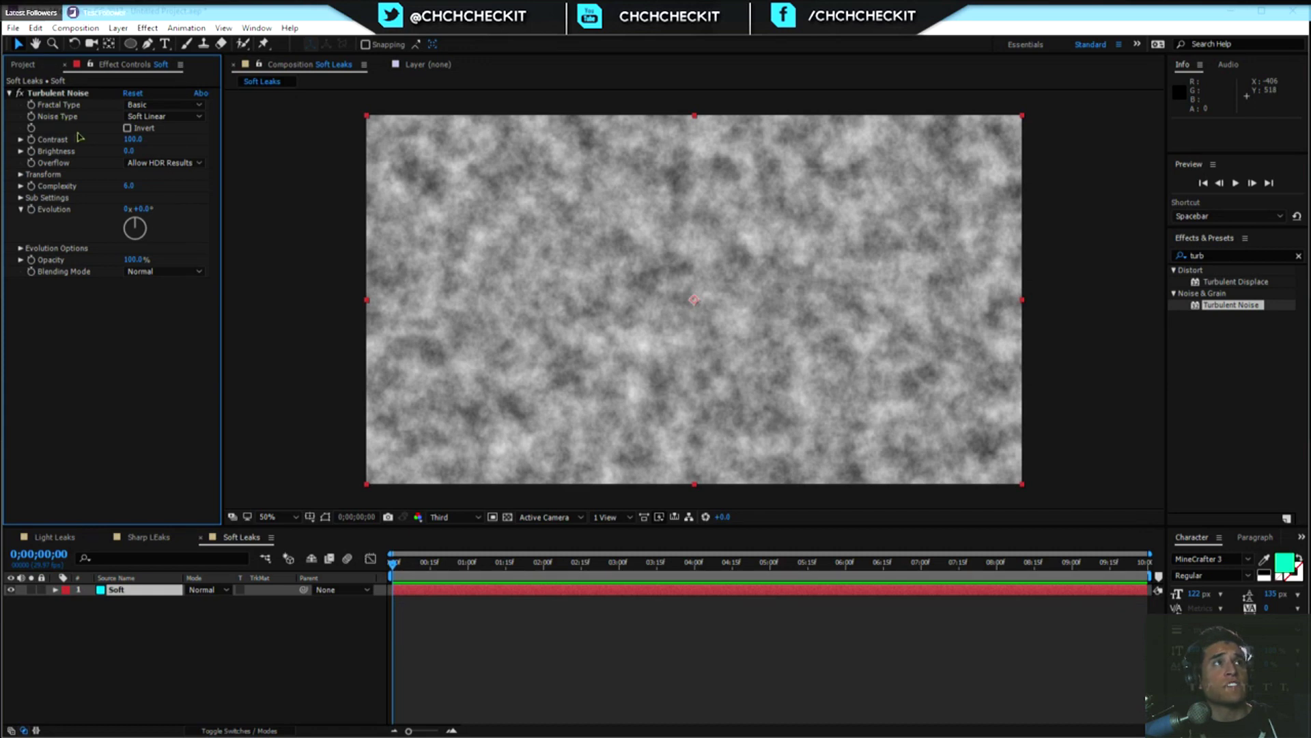
Set the Turbulent Noise Contrast to 250 and Brightness to -50 on the Soft layer.
drag(133, 139, 233, 142)
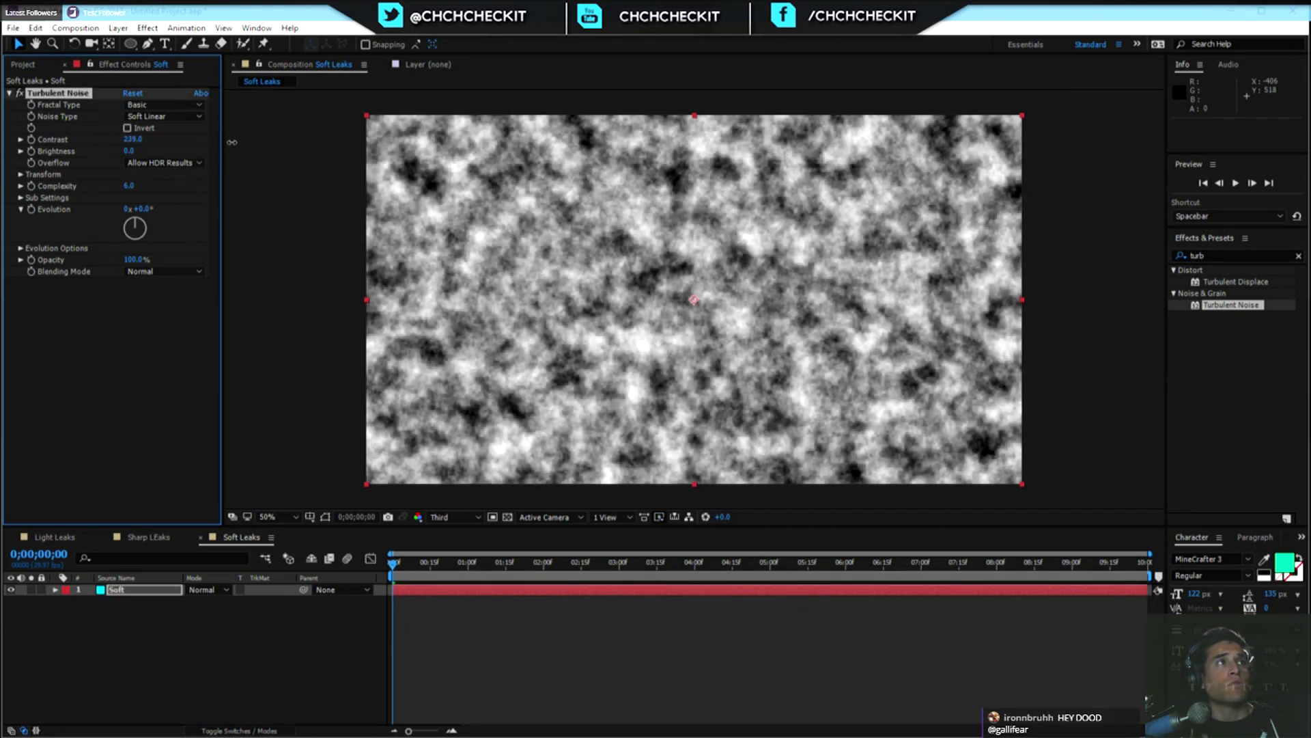
click(136, 140)
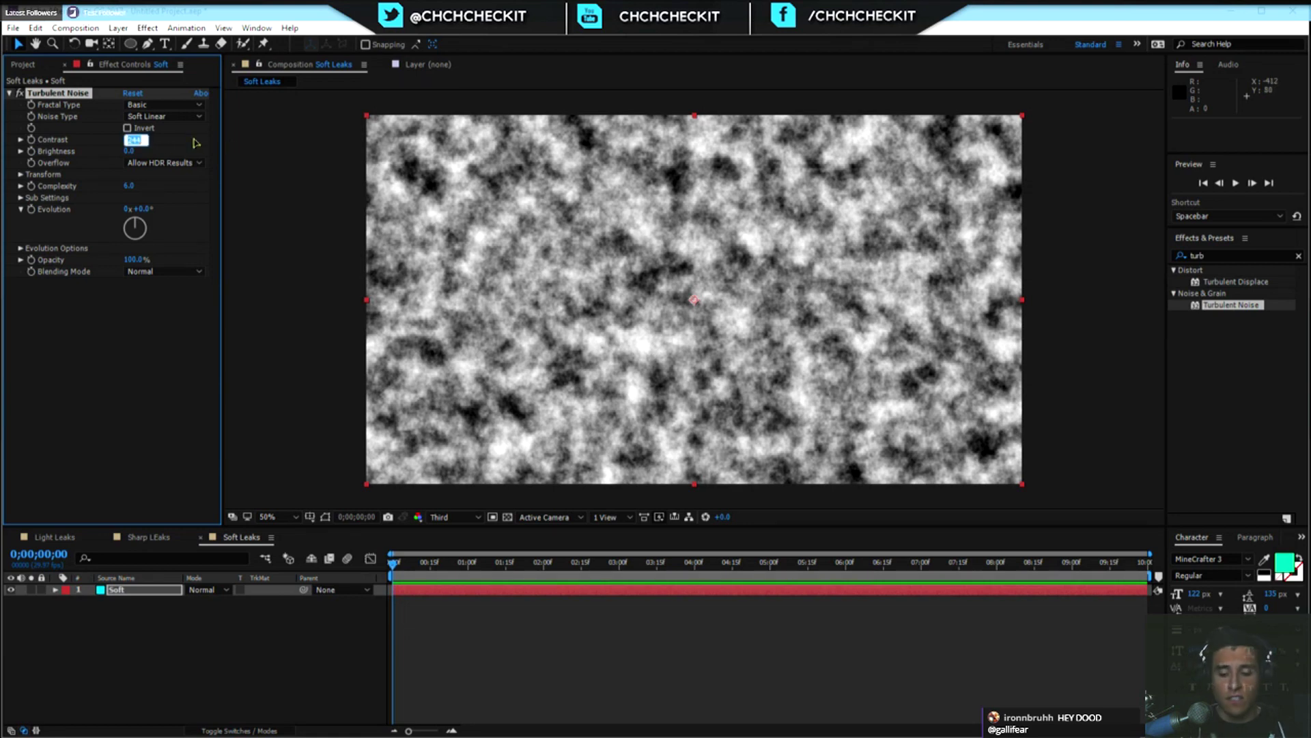
text(250)
key(Return)
click(126, 151)
mouse_move(126, 153)
mouse_down()
mouse_move(143, 153)
mouse_move(107, 161)
mouse_up()
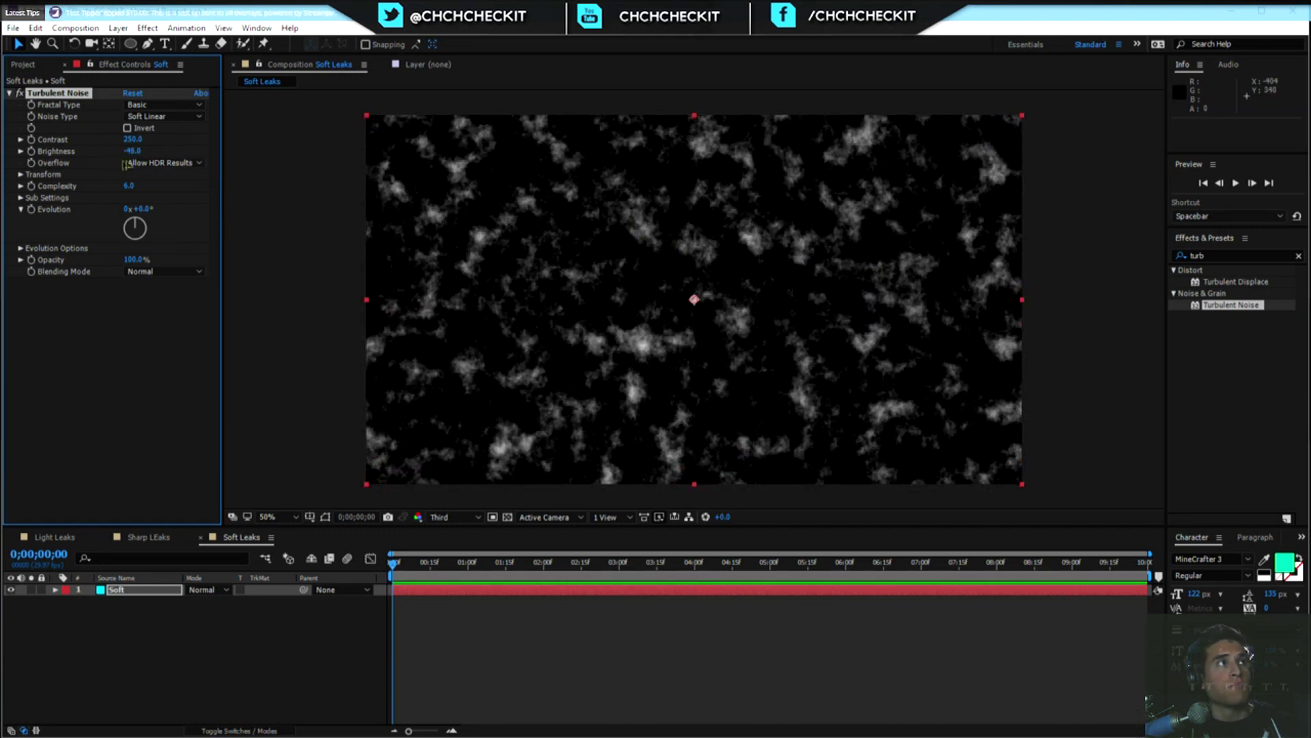
click(133, 151)
text(-50)
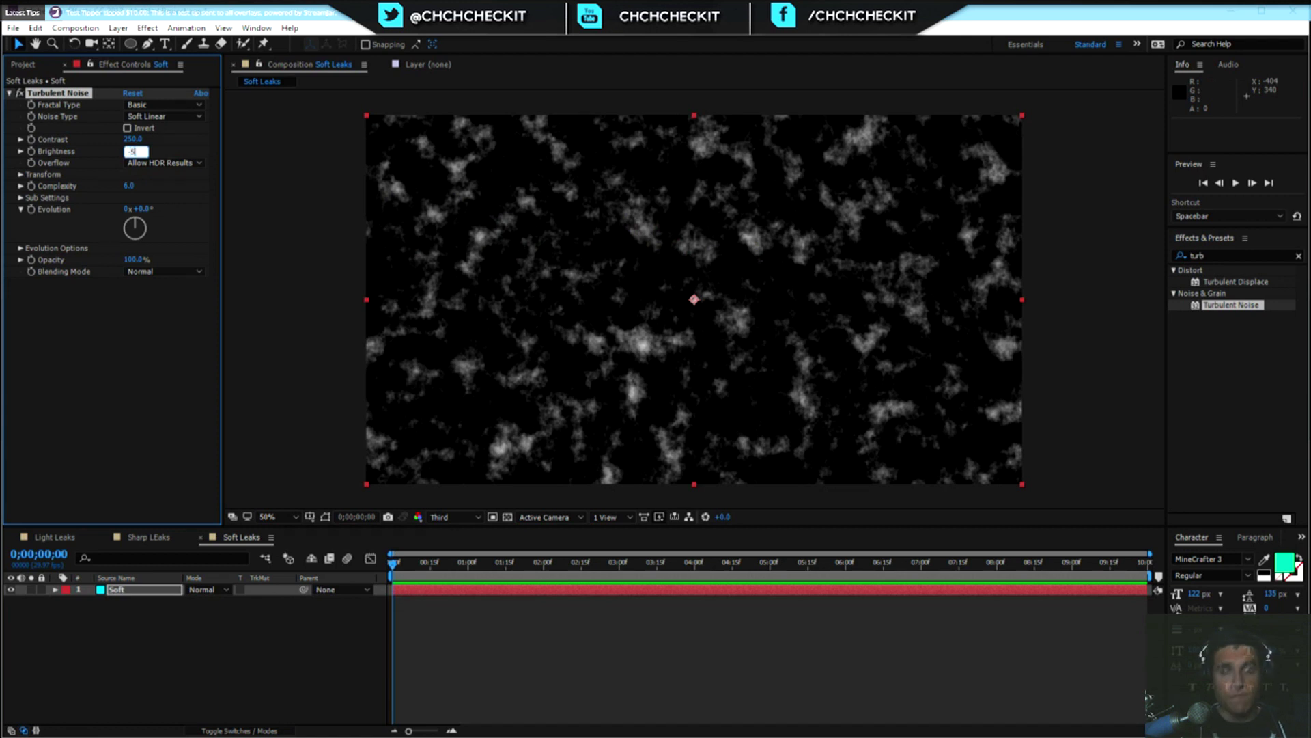
key(Return)
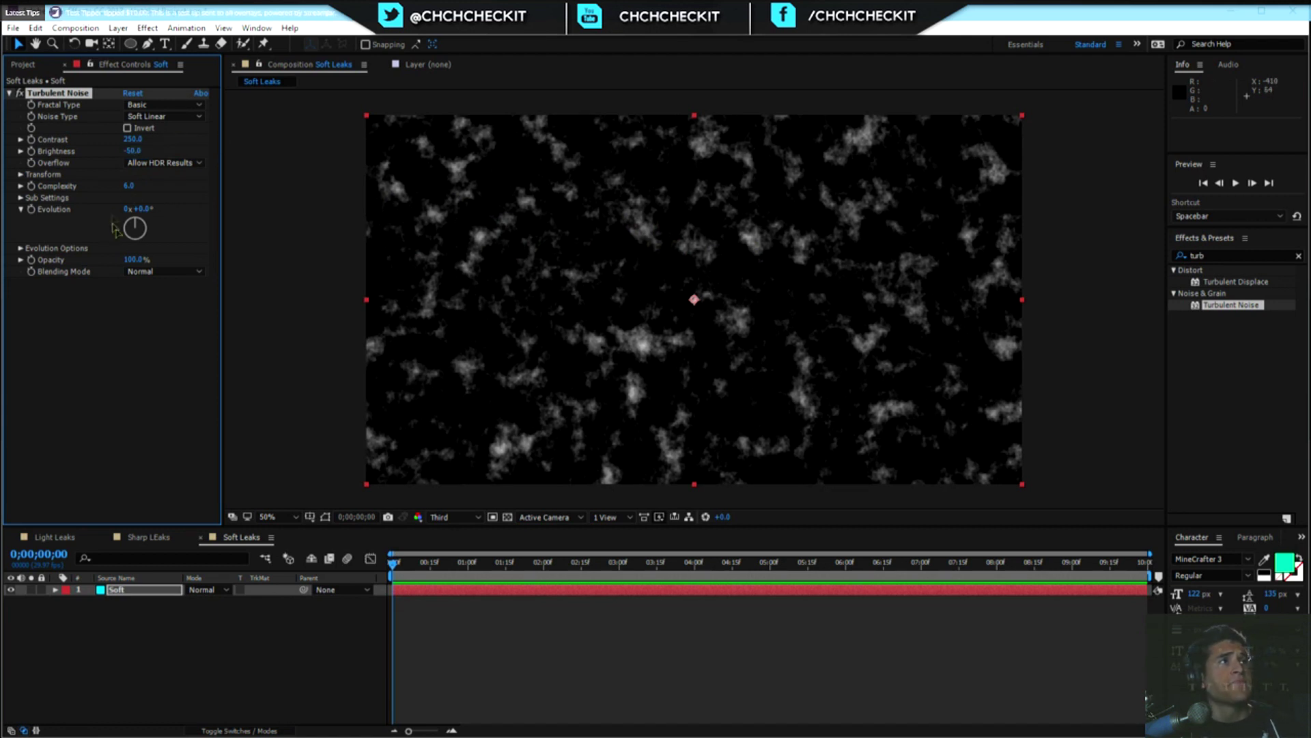
Soften the Turbulent Noise into broad glows with Complexity 1, Scale 1865, Contrast 162 and Brightness -49.
click(129, 185)
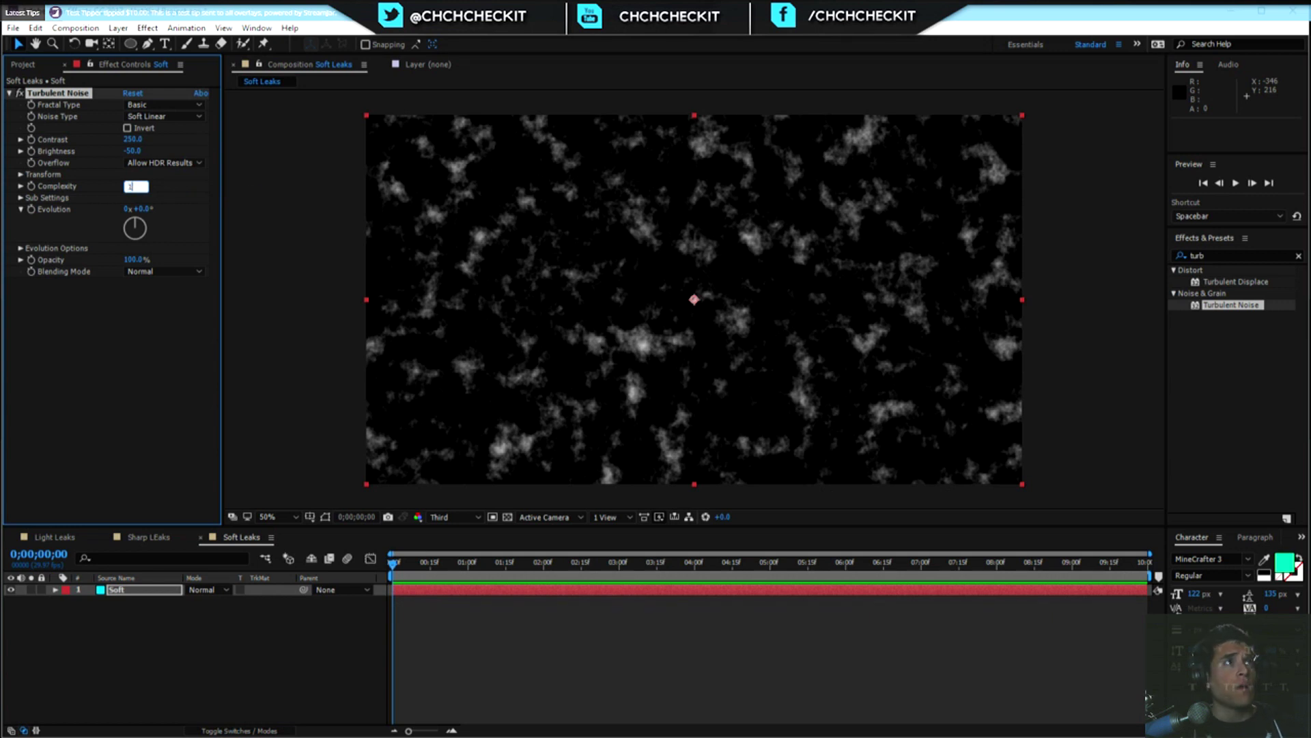
text(1)
key(Return)
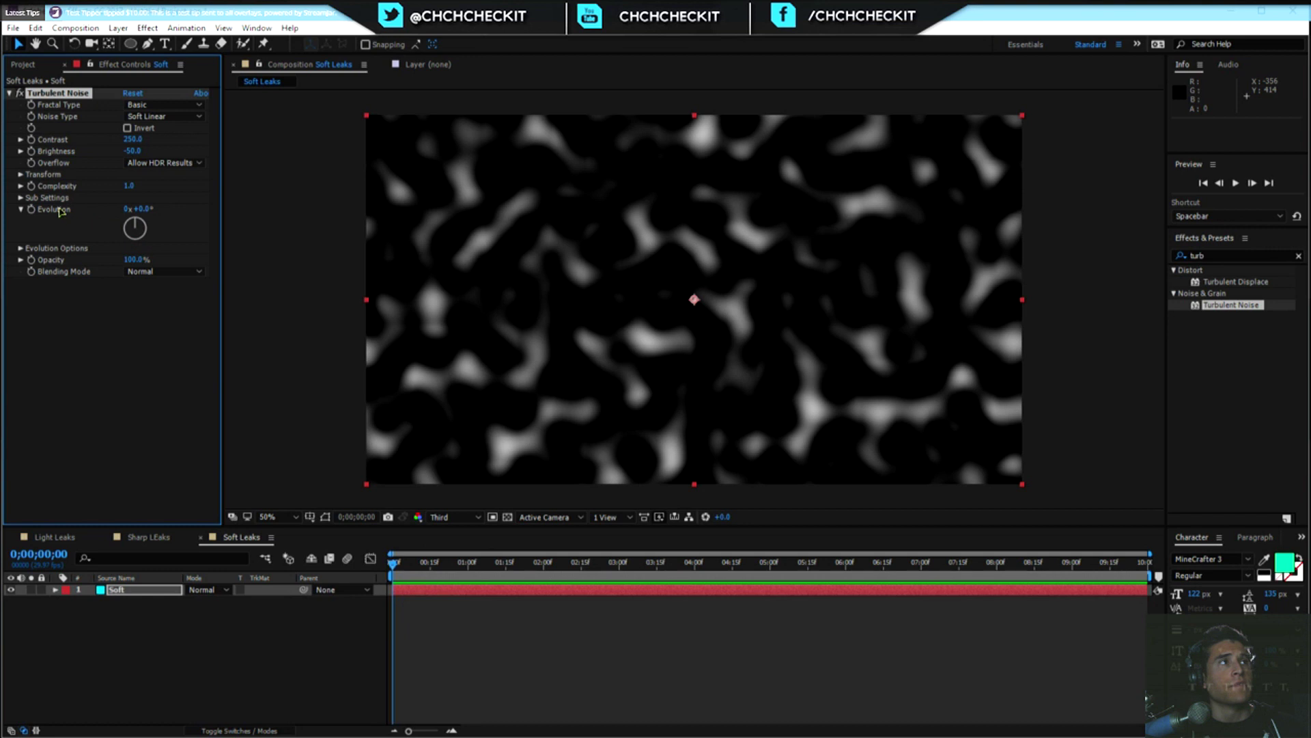
click(21, 175)
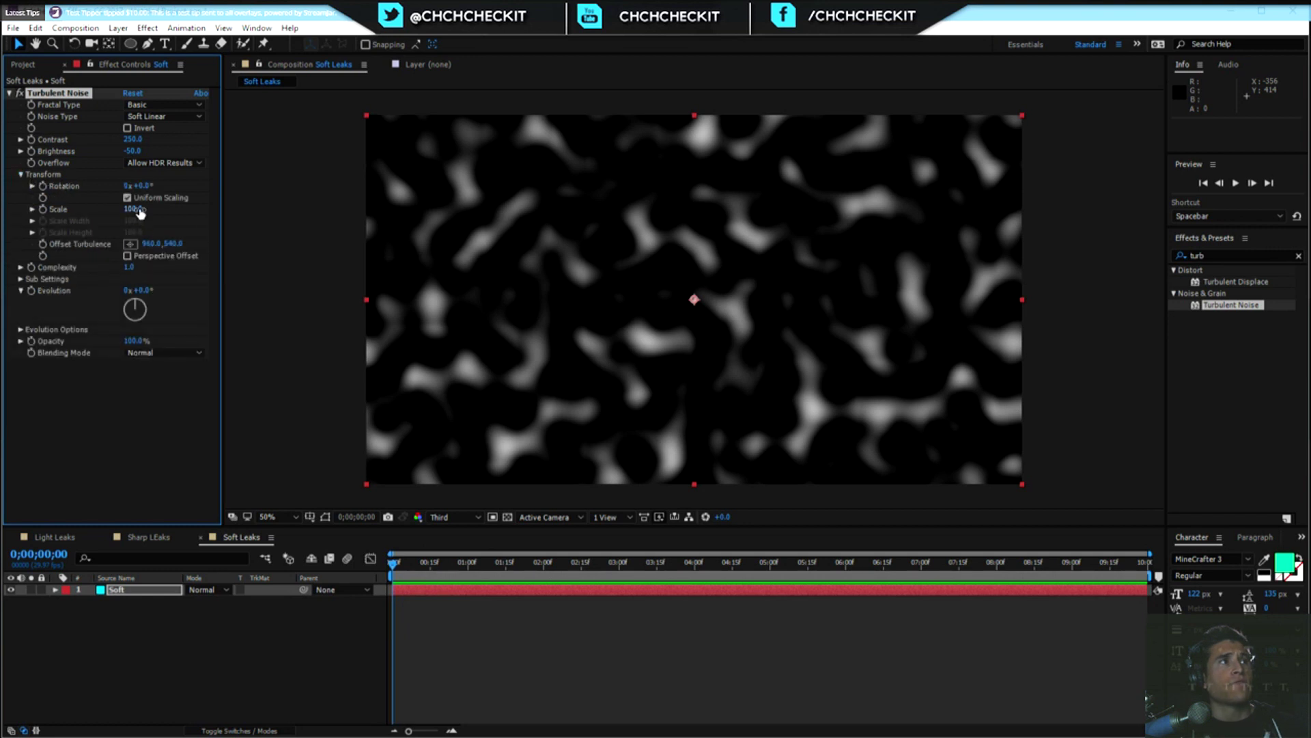
drag(133, 208, 161, 212)
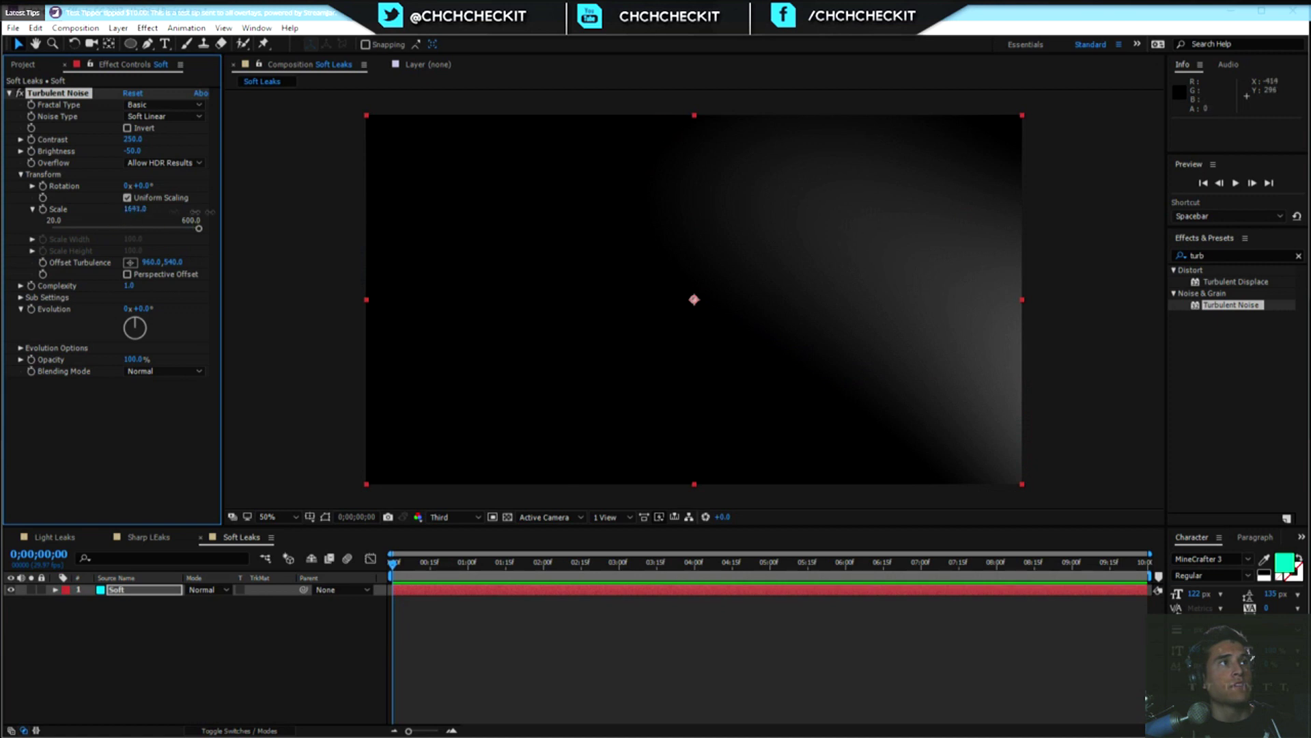
drag(134, 150, 84, 144)
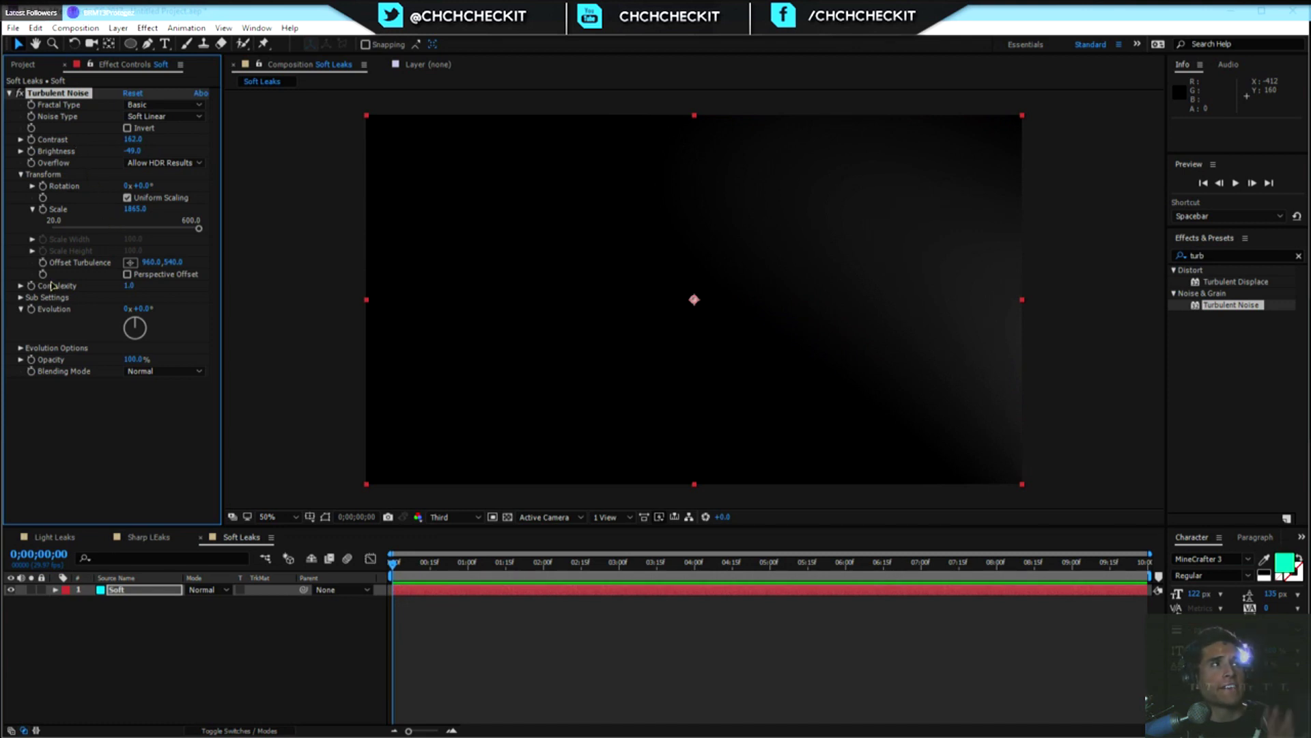
click(20, 349)
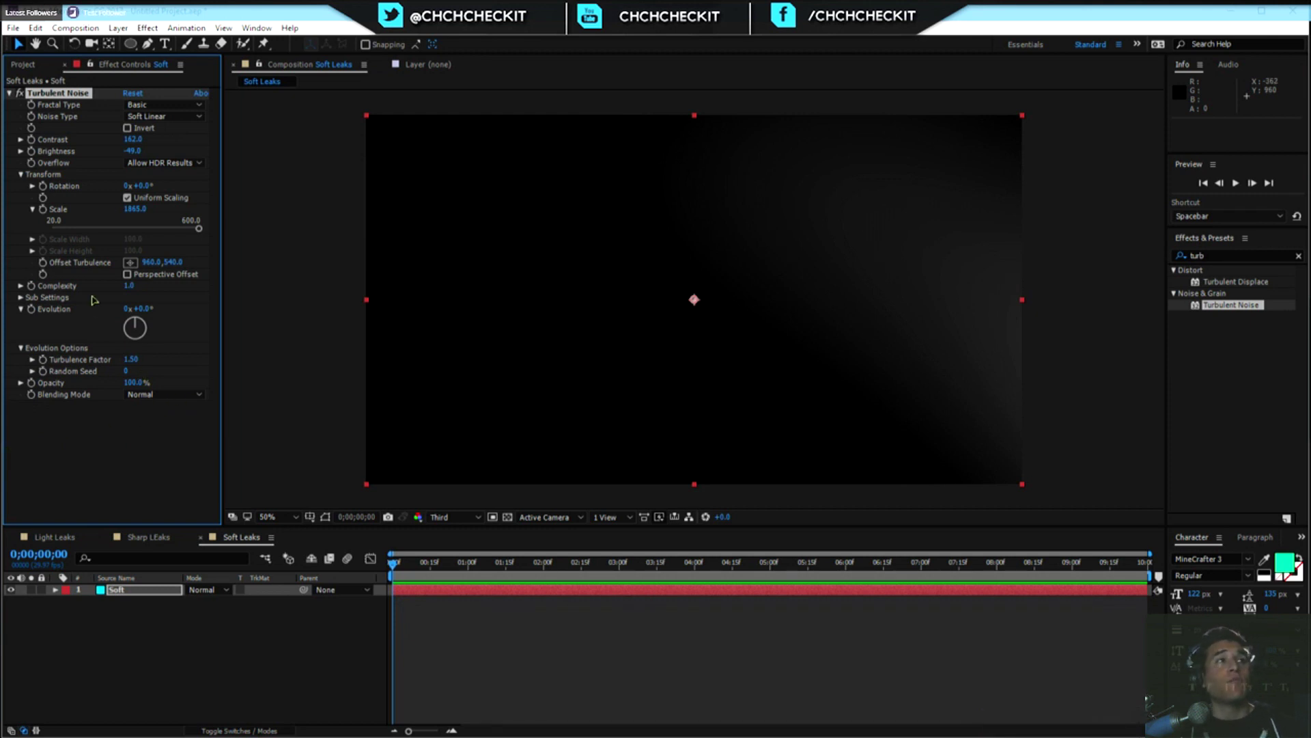
alt+click(43, 373)
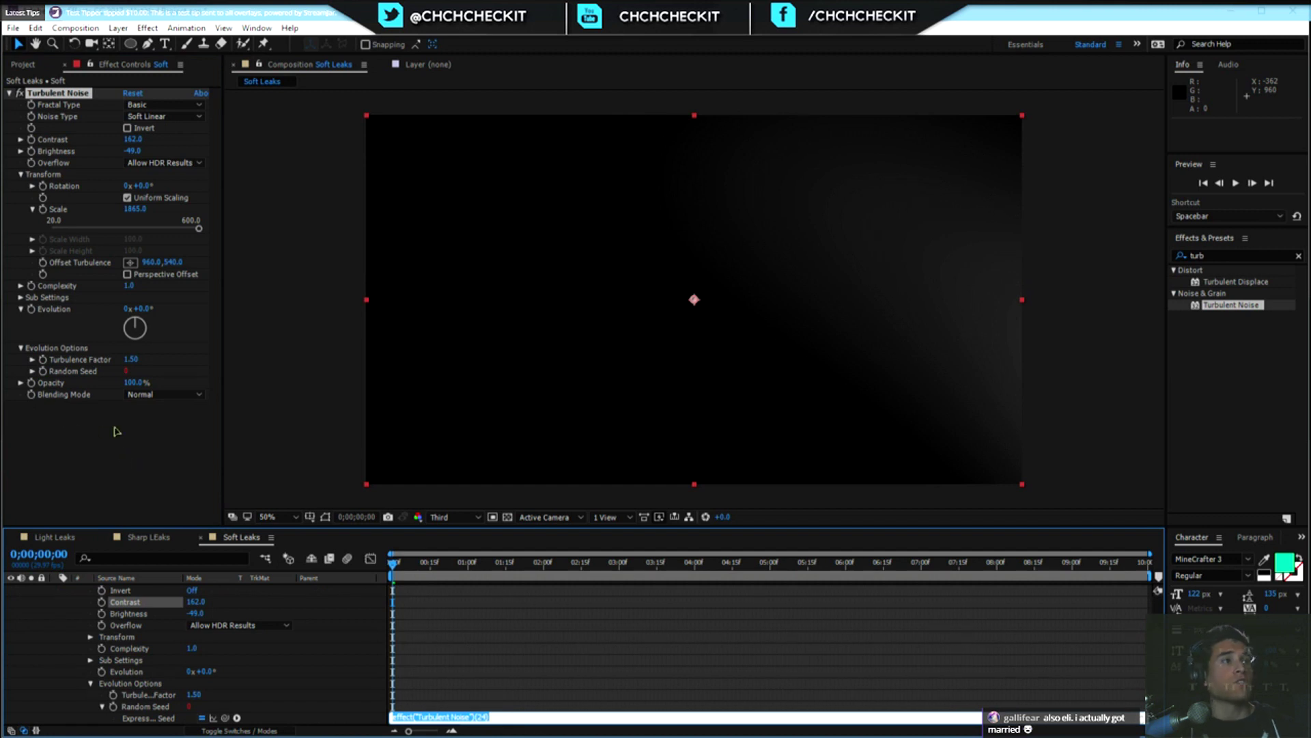
click(140, 709)
key(Delete)
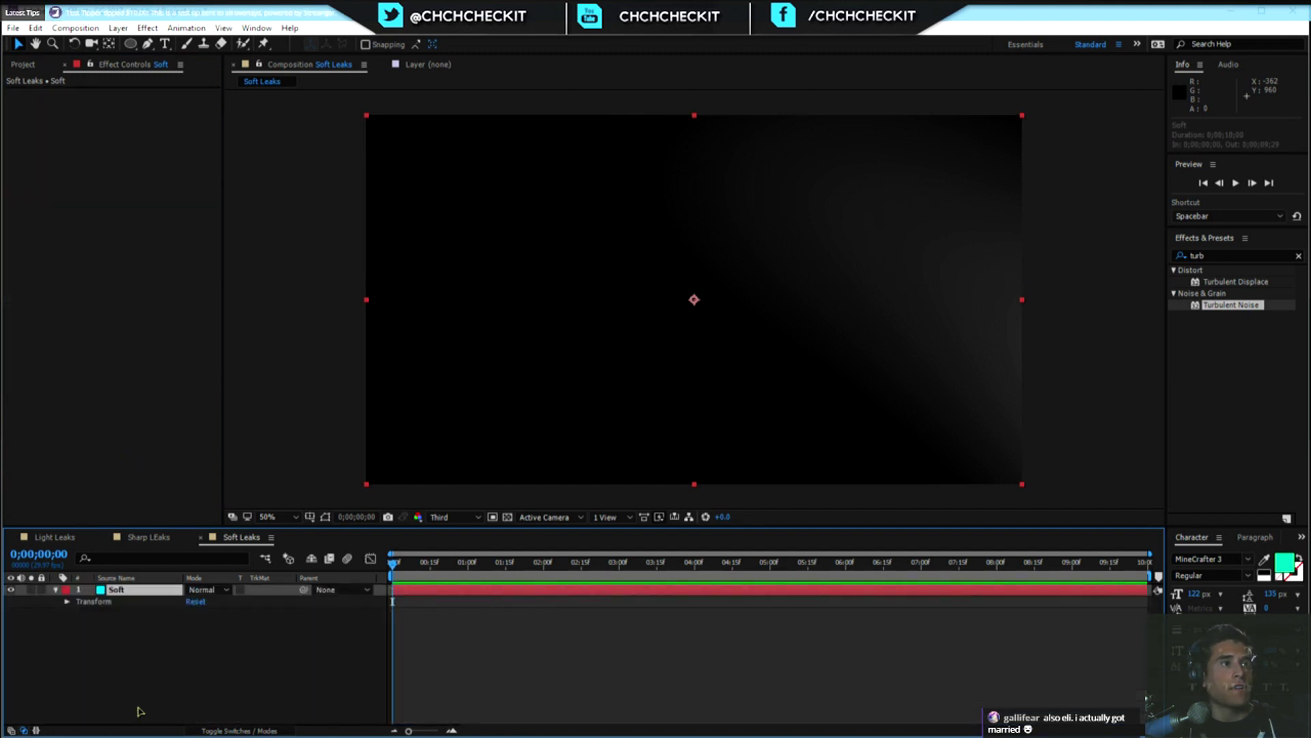
key(ctrl+z)
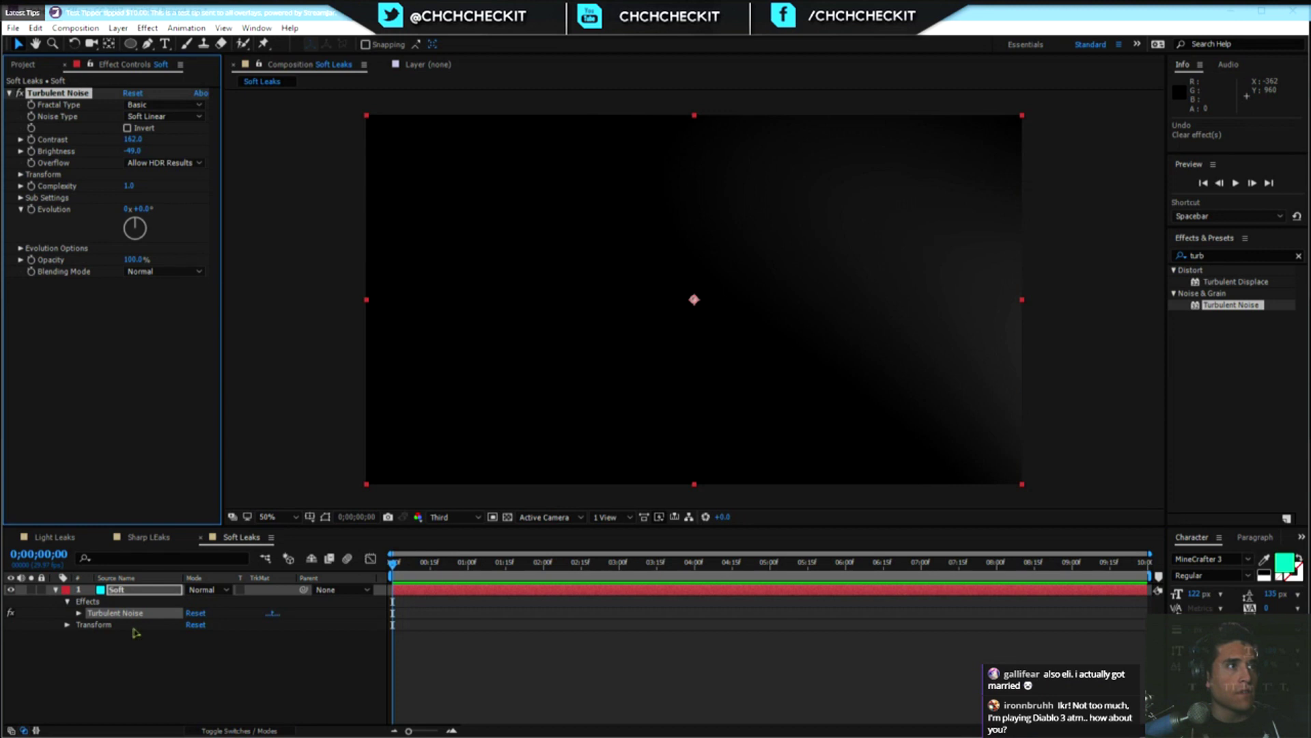
Animate the Turbulent Noise Evolution with the expression time*200 and scrub through the composition to check the motion.
click(78, 612)
scroll(122, 625, down, 1)
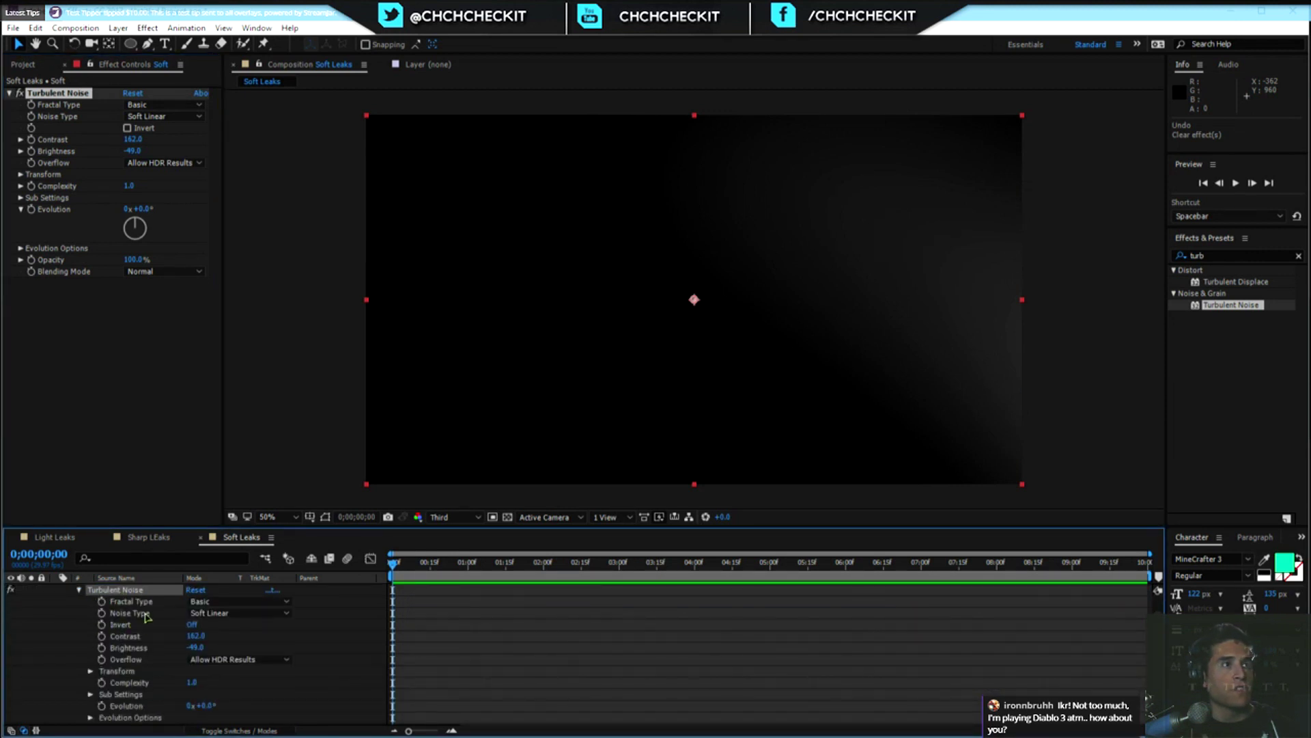
scroll(146, 616, down, 2)
click(112, 672)
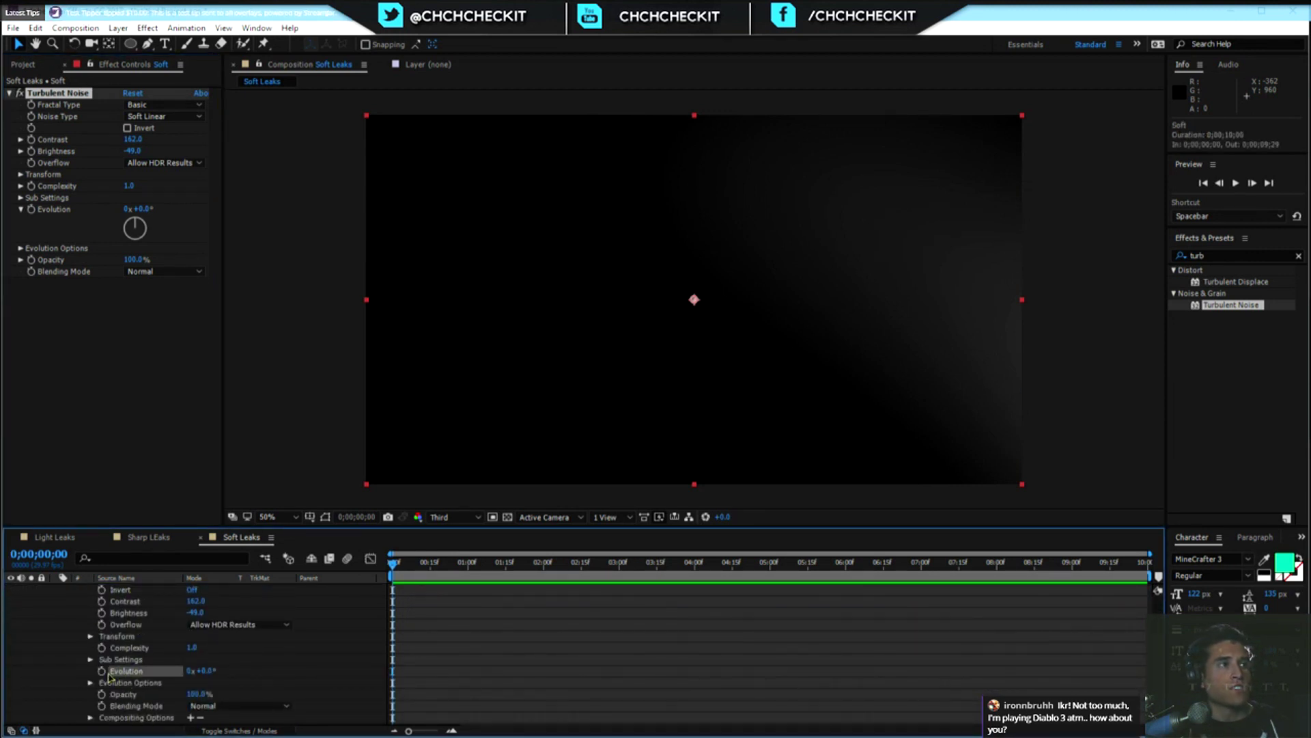
alt+click(101, 672)
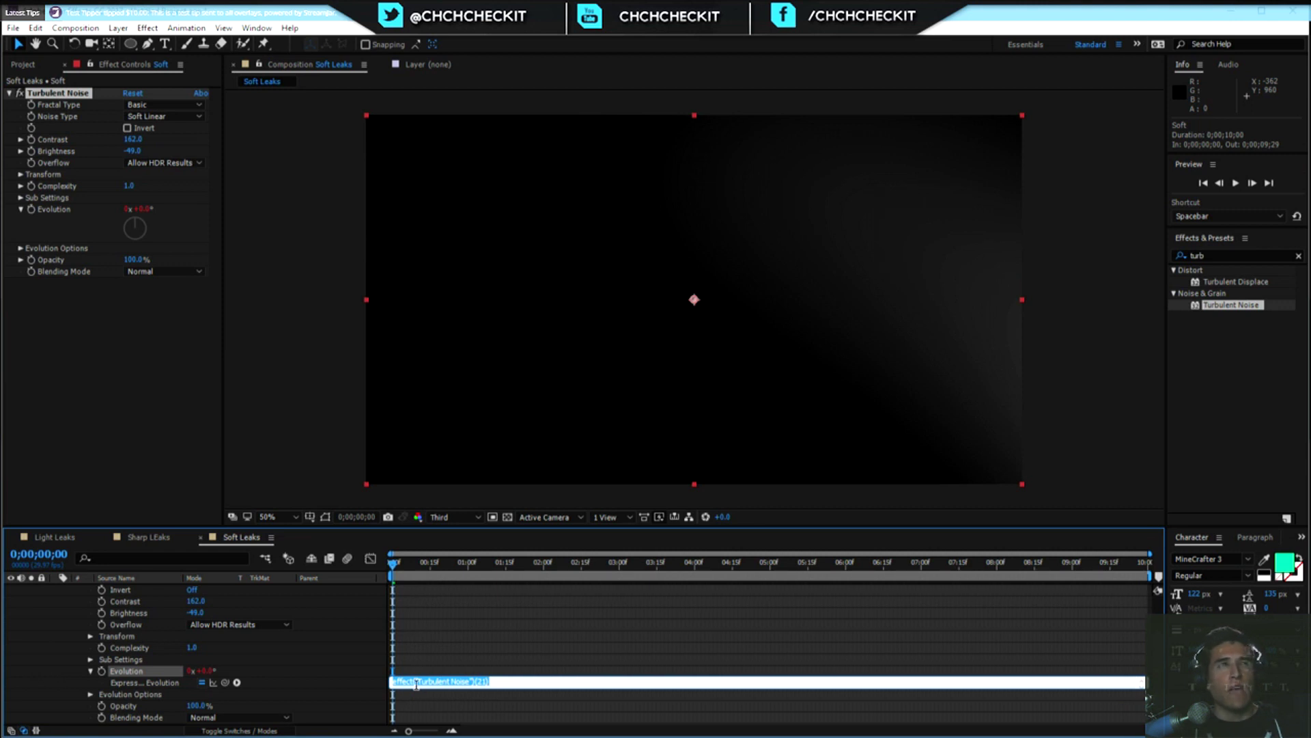
text(time*200)
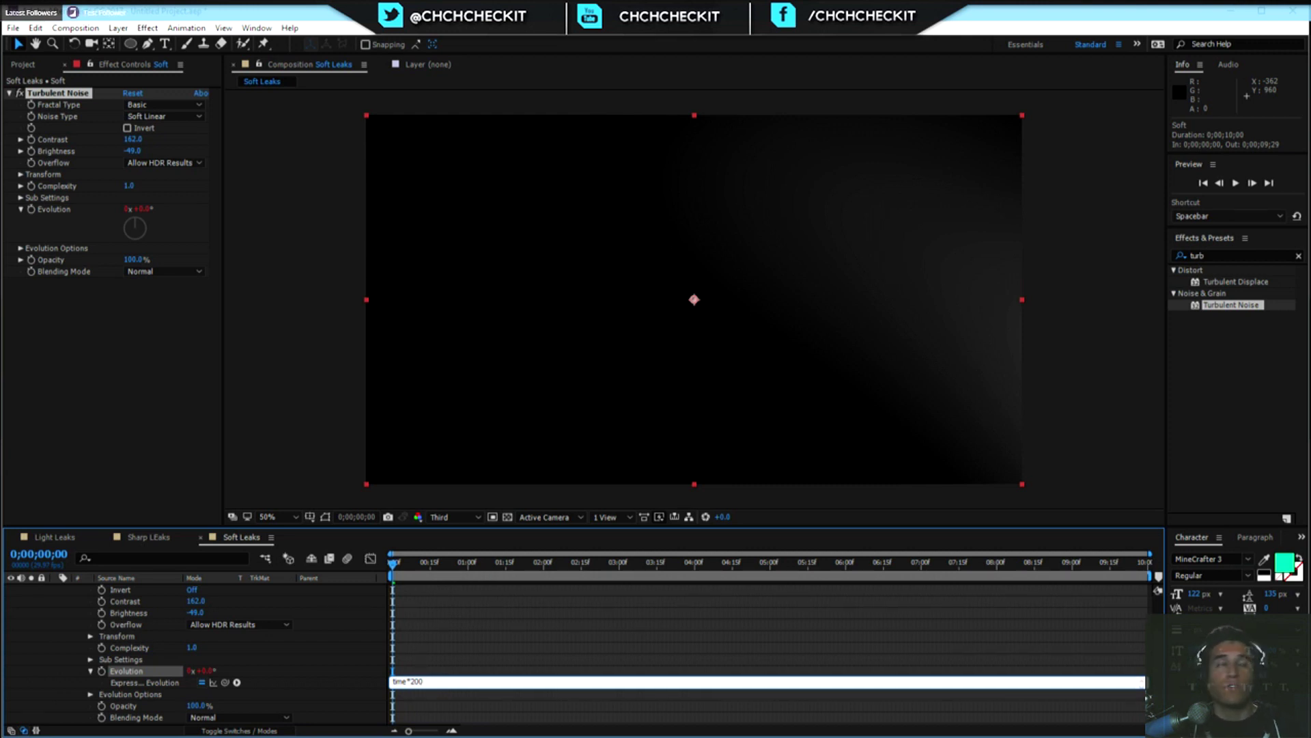
key(KP_Enter)
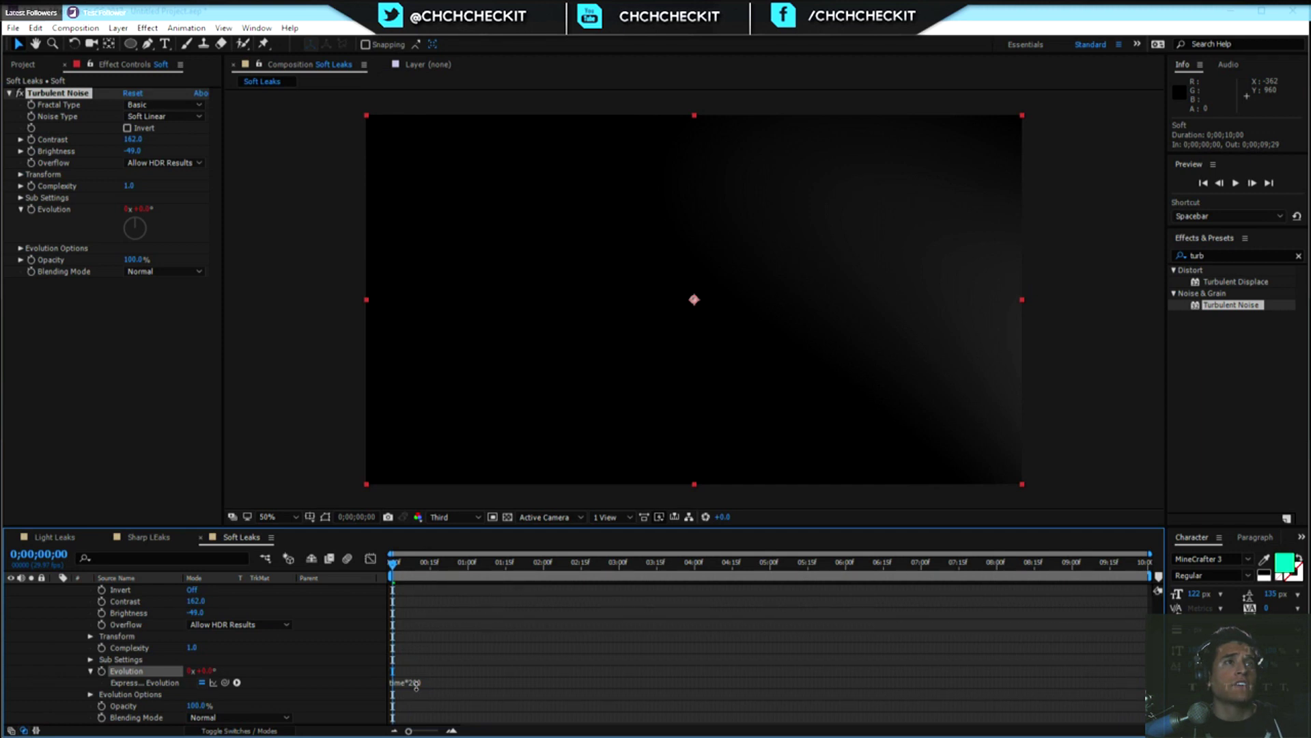
key(space)
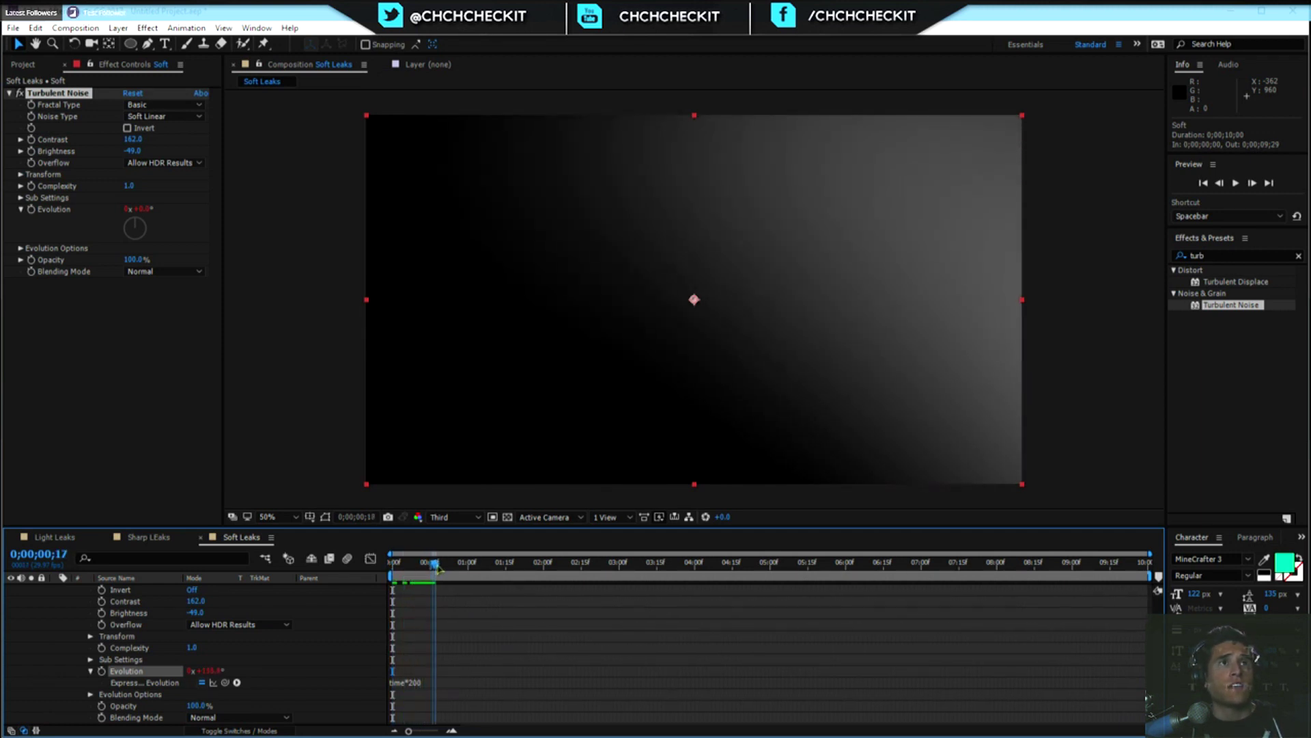
drag(470, 568, 943, 571)
Slow the noise by changing the Evolution expression to time*100, and scrub the timeline to check the speed.
click(416, 682)
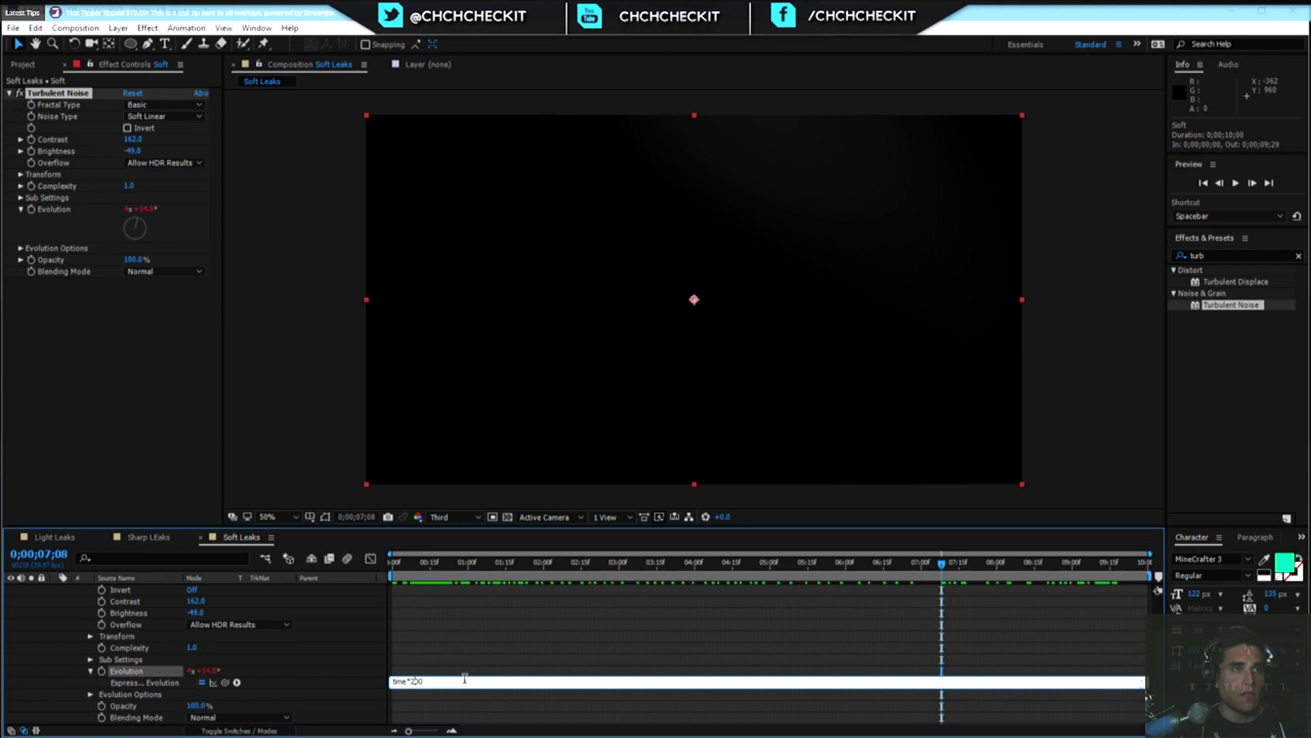
key(KP_Enter)
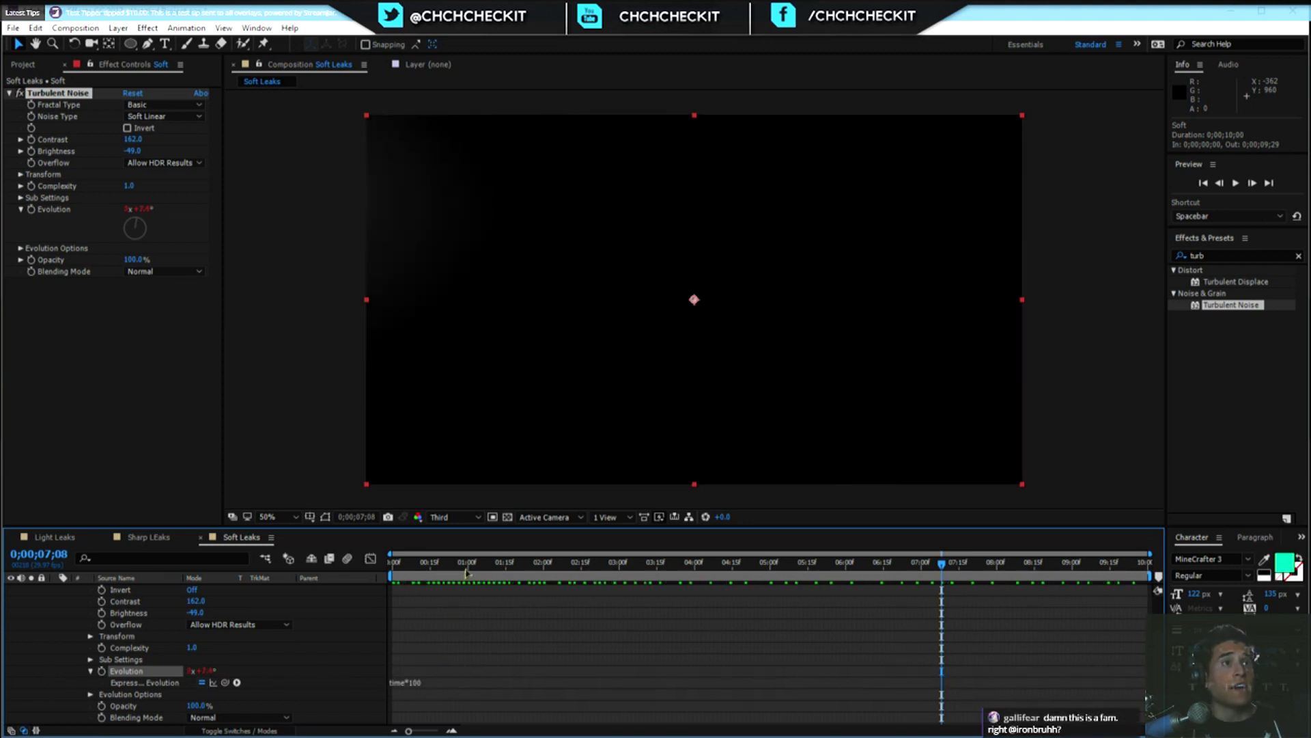
click(456, 564)
drag(439, 566, 880, 570)
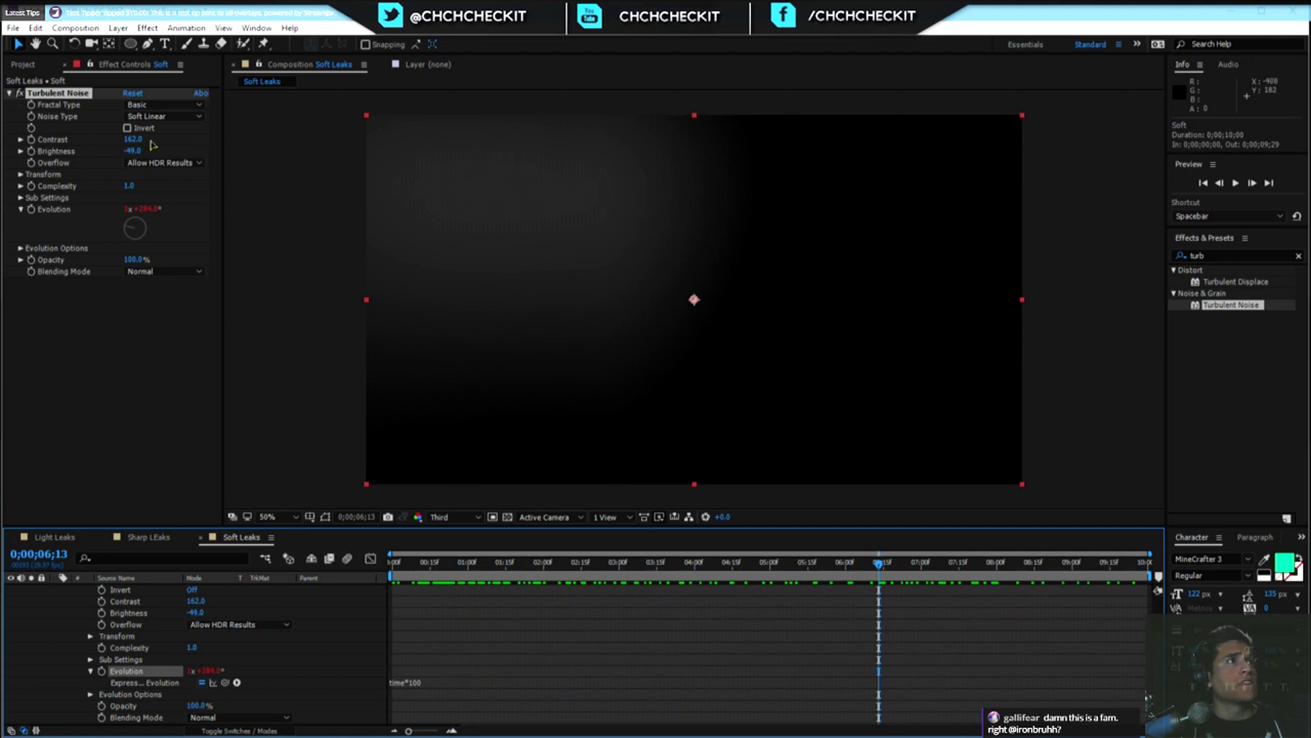
Set the noise's Contrast to 133 and Brightness to -54, checking the dimmer leak at about 0;00;01;28.
mouse_move(140, 151)
mouse_down()
mouse_move(121, 151)
mouse_move(150, 150)
mouse_move(125, 151)
mouse_move(141, 139)
mouse_move(113, 141)
mouse_move(128, 149)
mouse_up()
drag(881, 563, 542, 574)
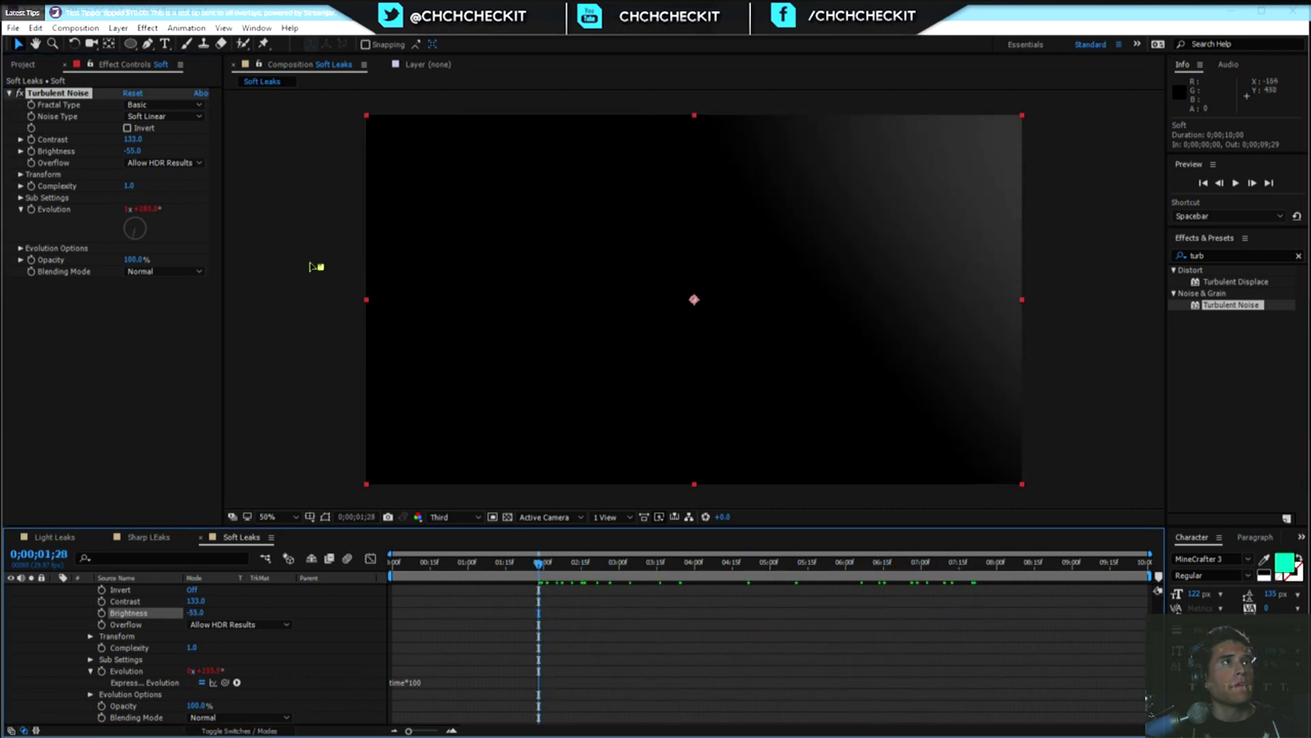
drag(132, 151, 133, 152)
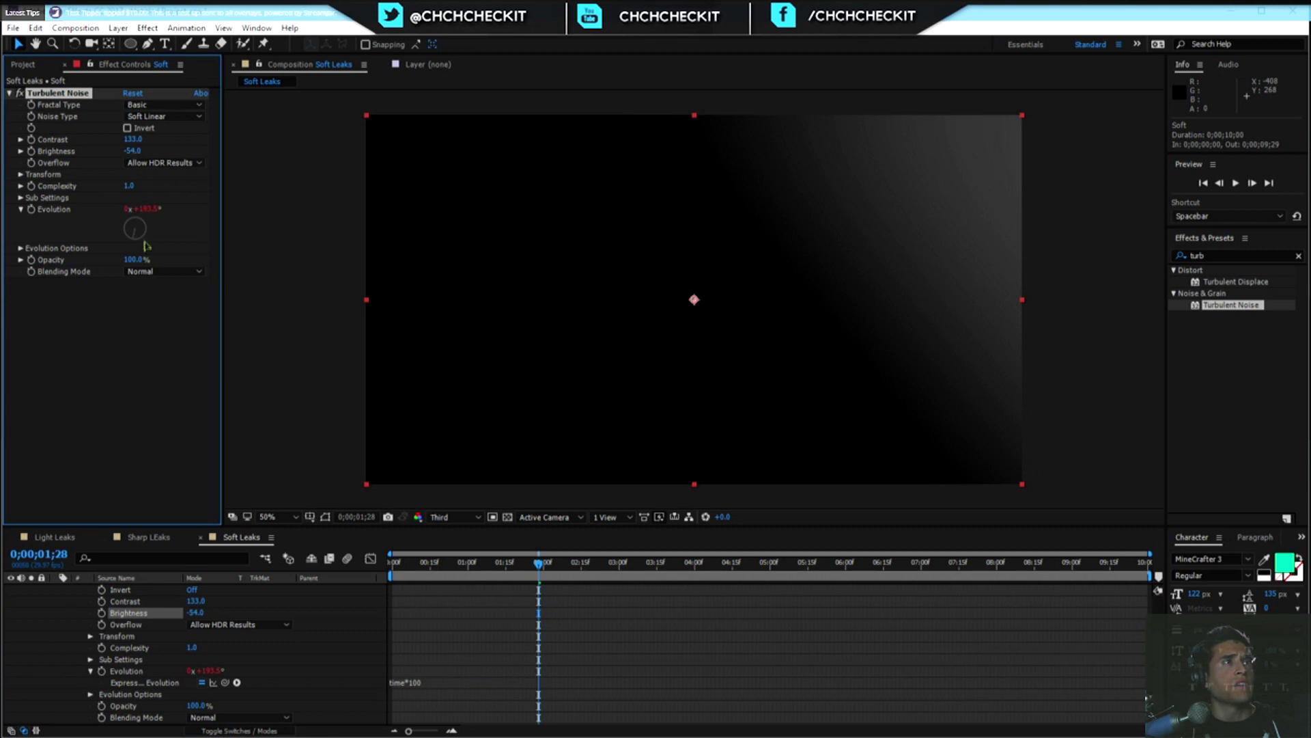
Enlarge the Turbulent Noise by setting its Transform Scale to 2242, and scrub back to about 0;00;00;24 to check.
click(20, 174)
drag(137, 209, 198, 209)
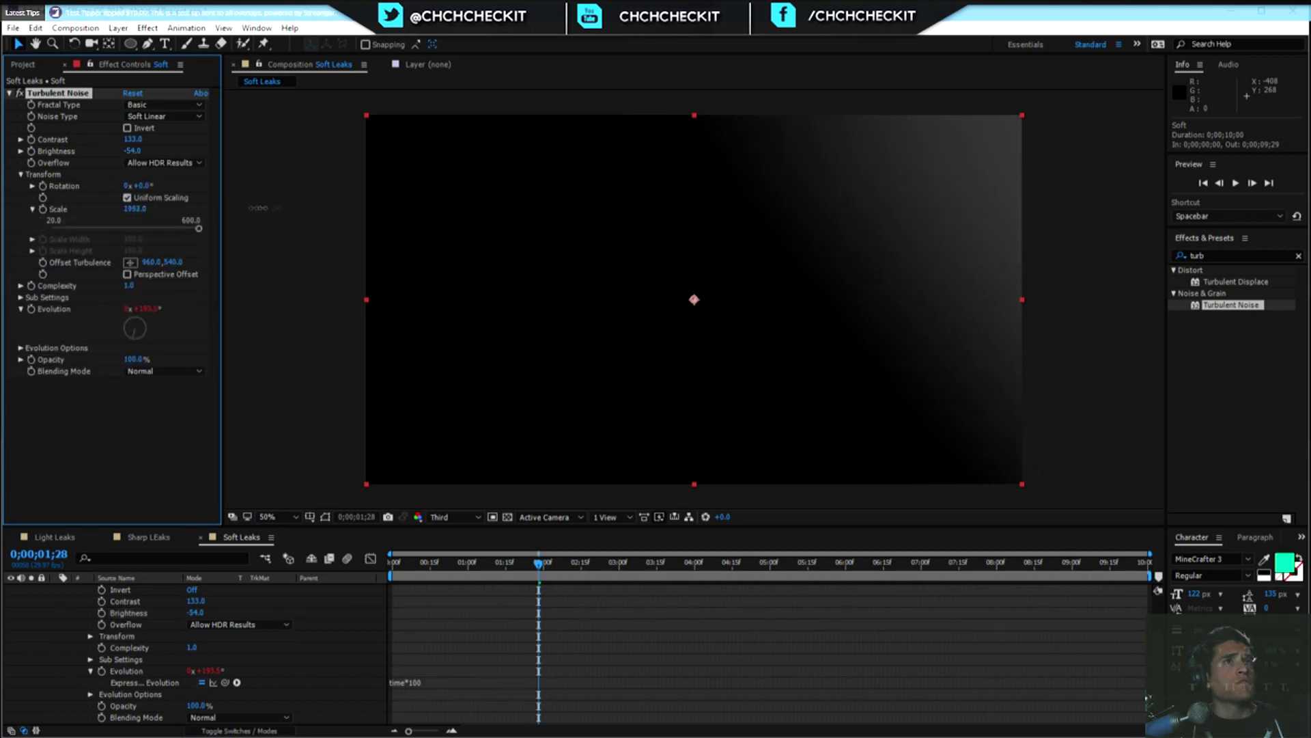
drag(545, 567, 452, 571)
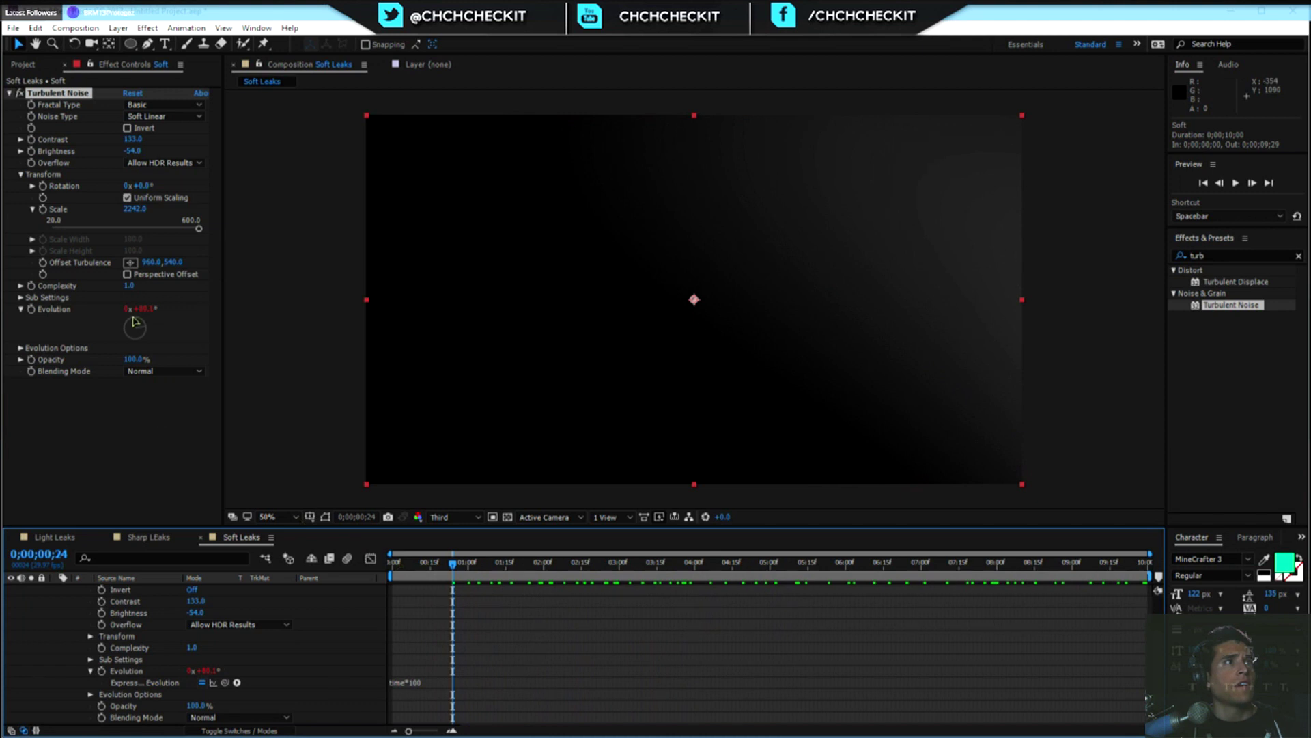
Set the Turbulent Noise Random Seed to 10 and scrub through the composition to review the new leak pattern.
click(20, 348)
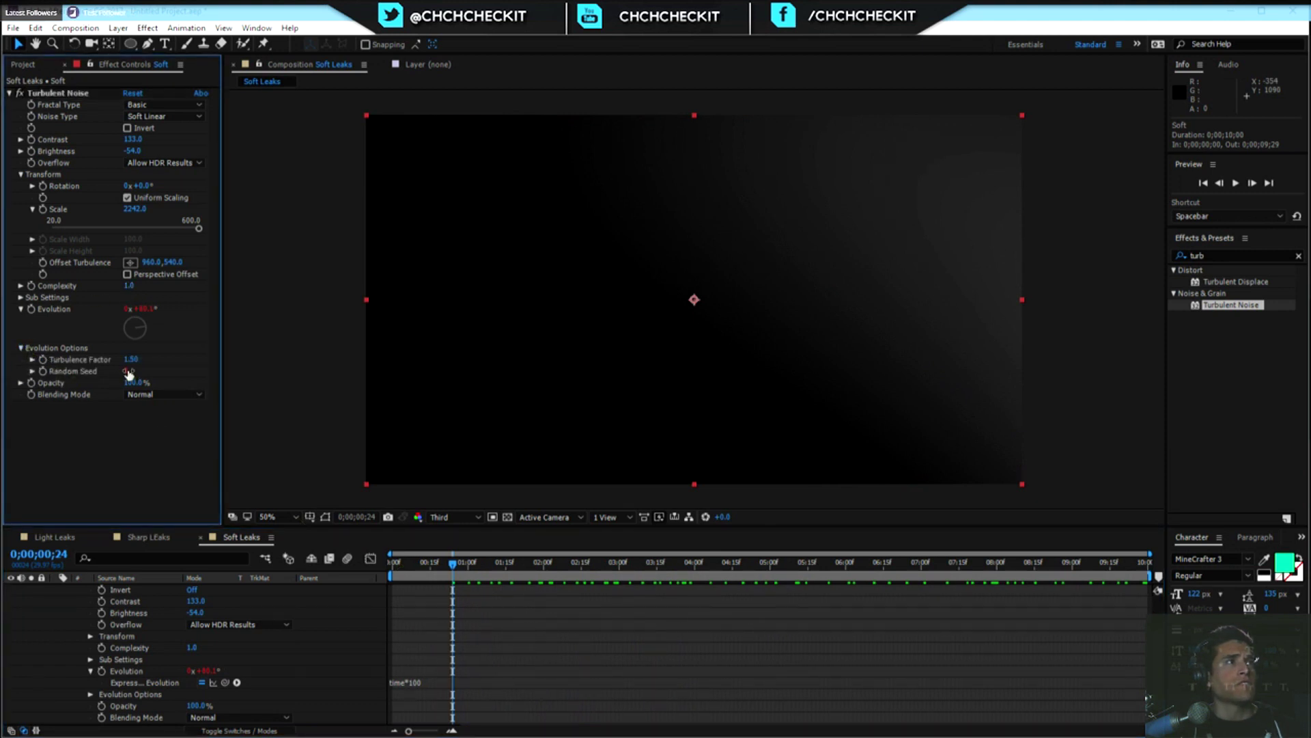
drag(127, 370, 129, 371)
key(space)
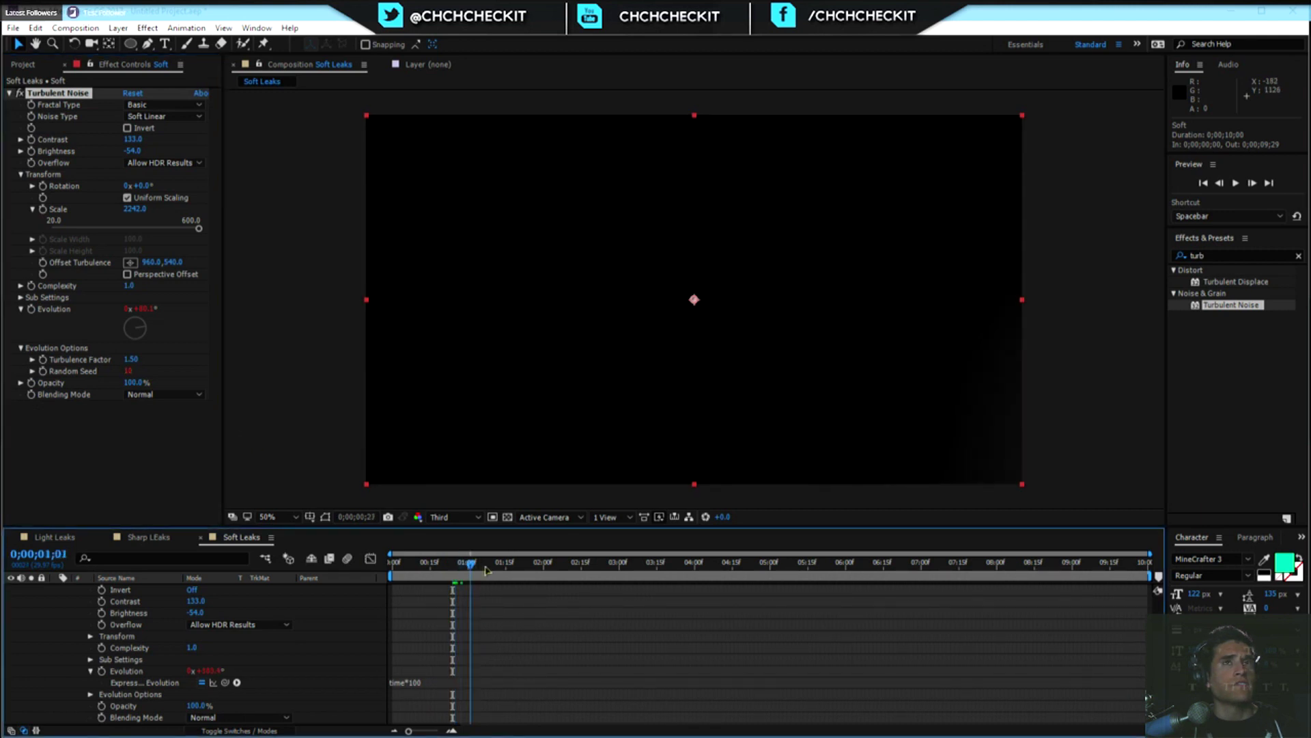
drag(586, 570, 809, 570)
drag(977, 562, 868, 562)
drag(481, 561, 386, 562)
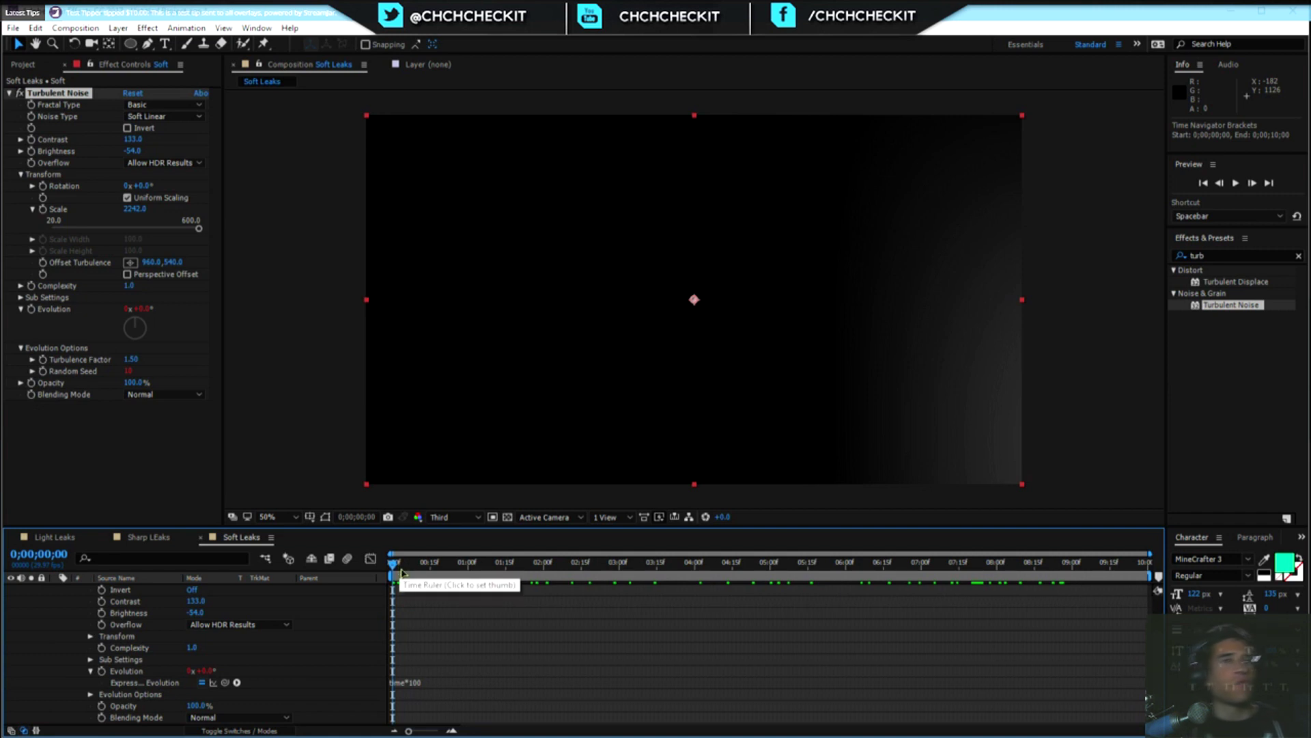
drag(399, 567, 534, 563)
key(Home)
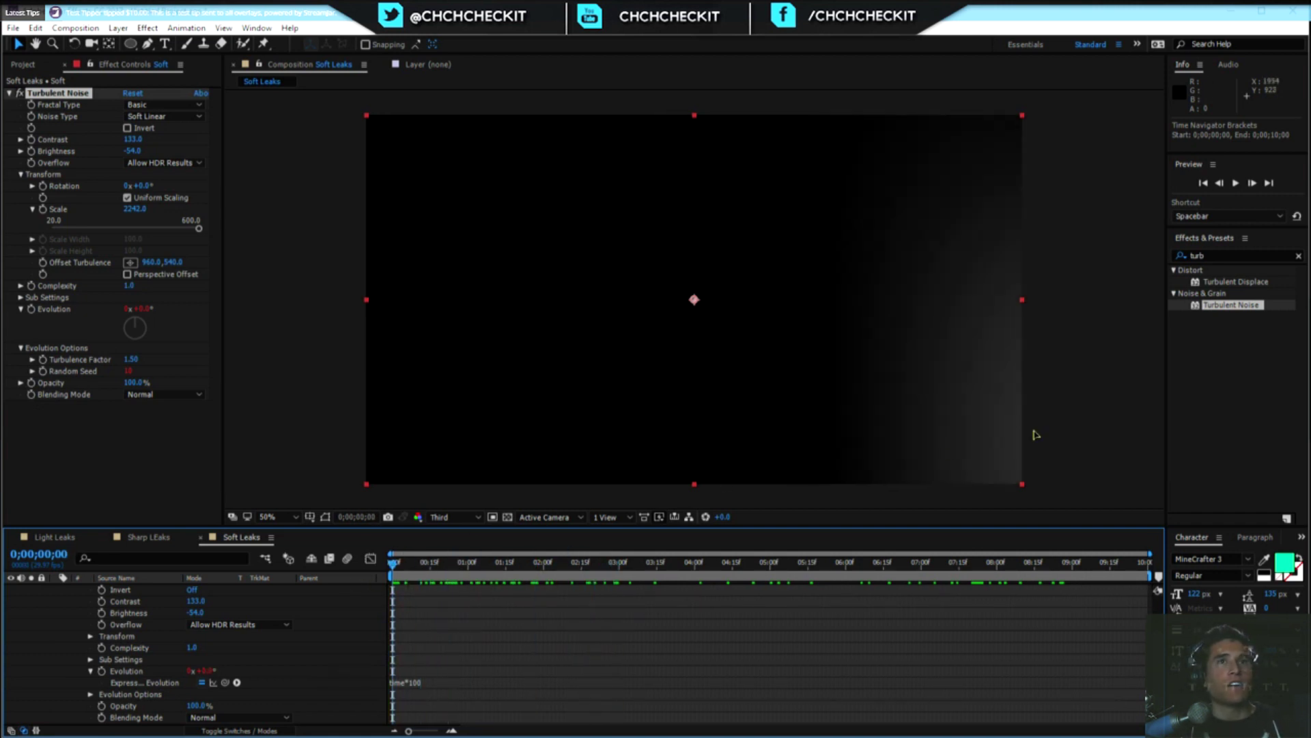
Apply the Tint effect to the Soft layer, map white to red-orange FF4200, and scrub to check the colour.
key(ctrl+5)
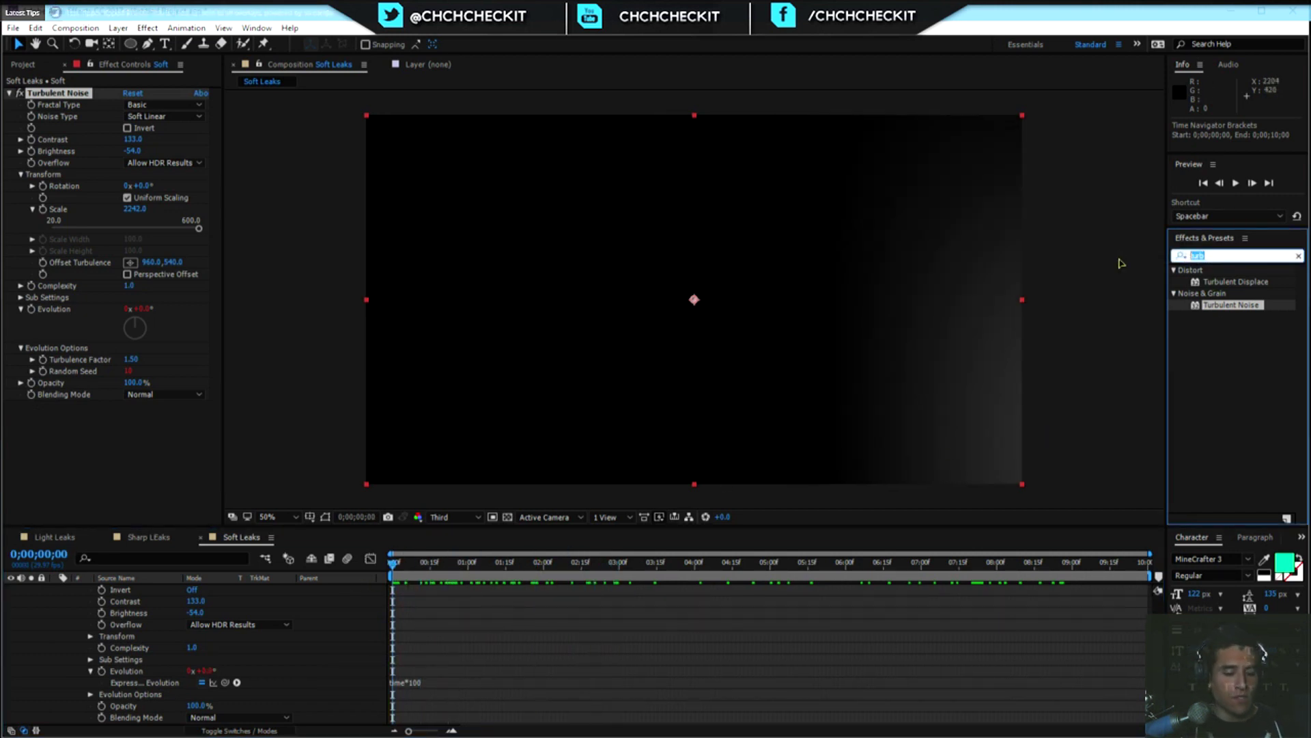
text(tint)
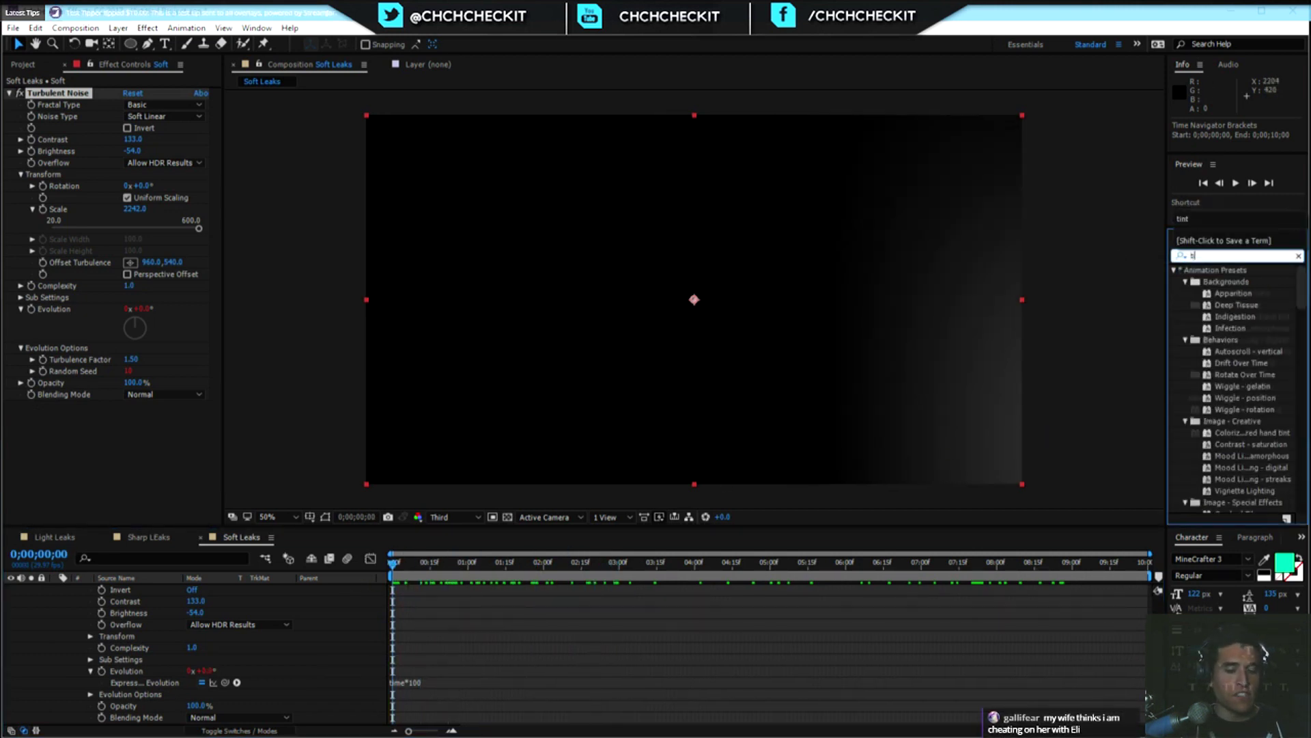
double_click(1223, 318)
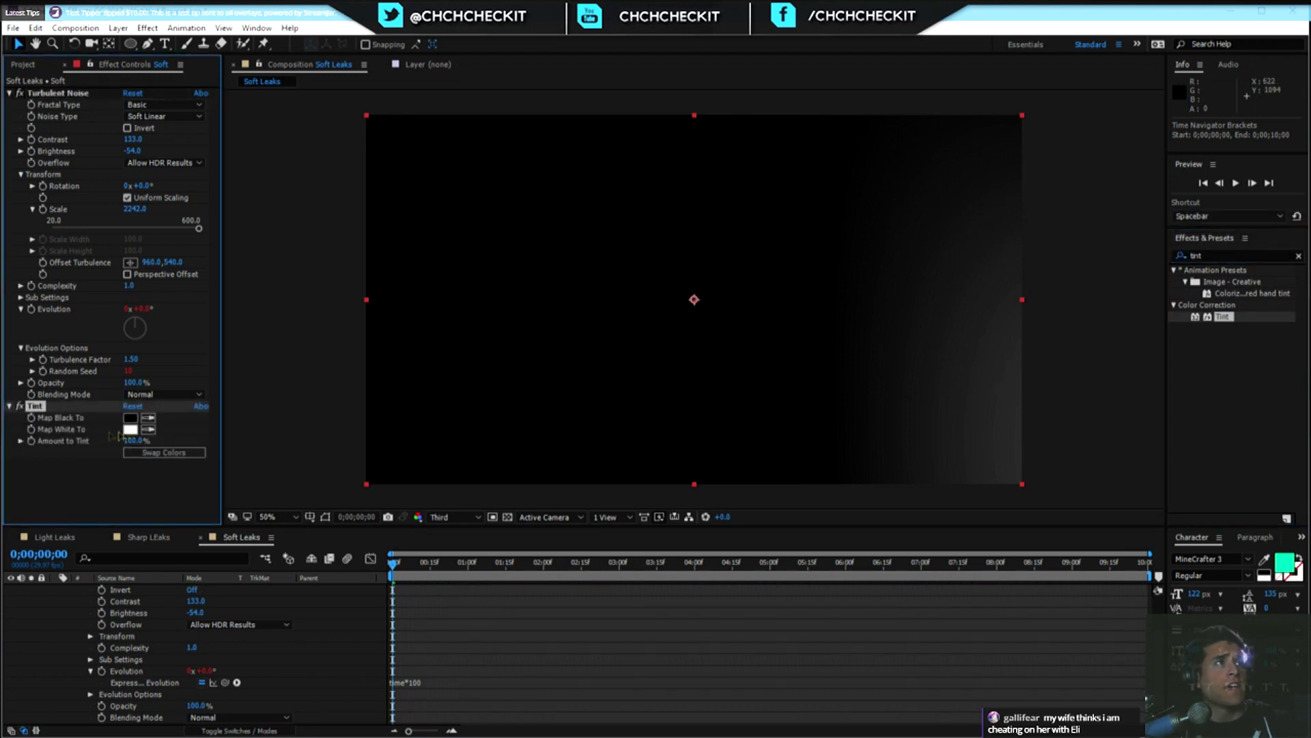
click(128, 430)
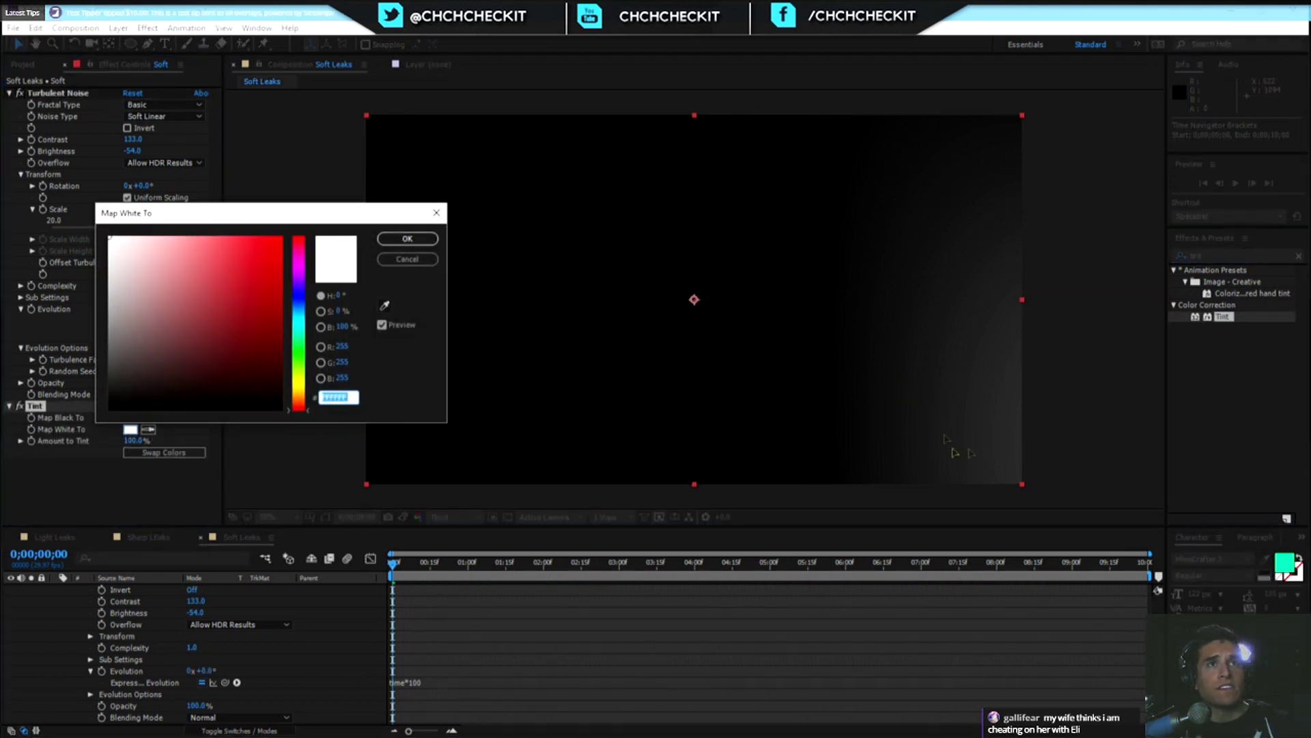
drag(296, 349, 300, 402)
click(252, 310)
drag(284, 275, 281, 237)
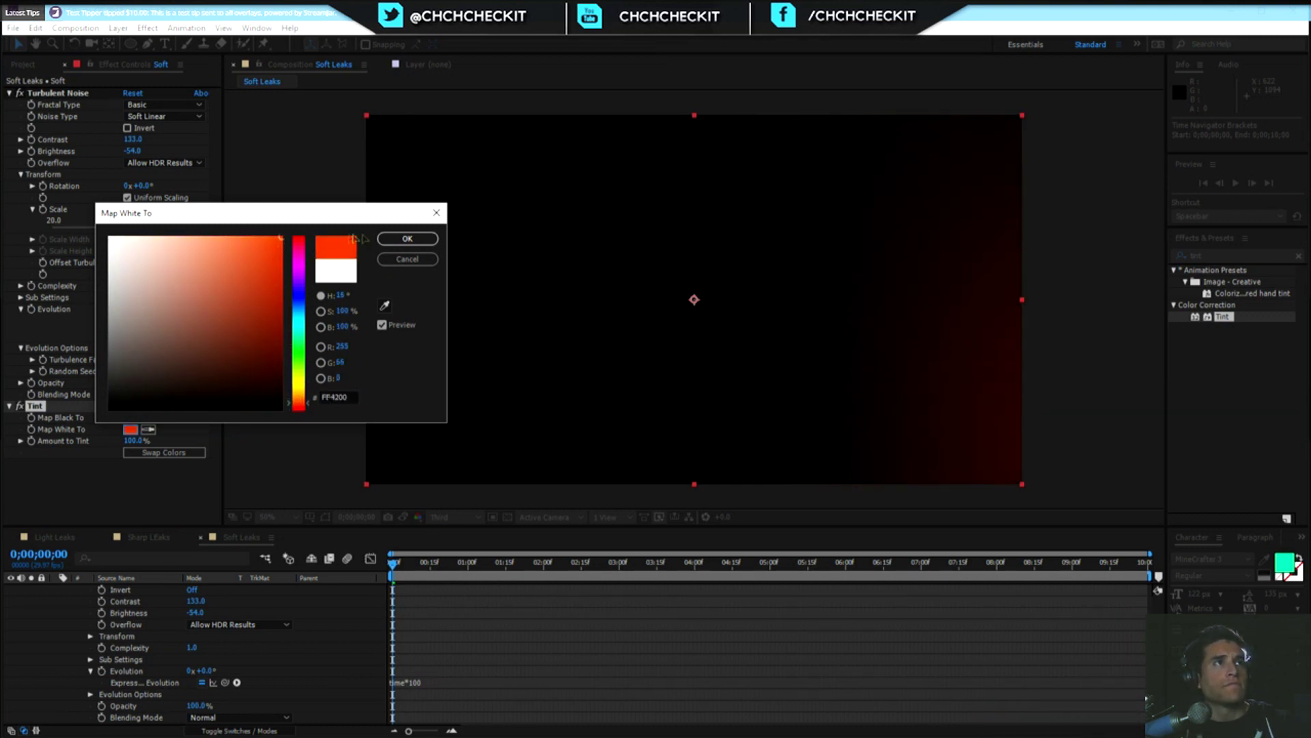
click(407, 238)
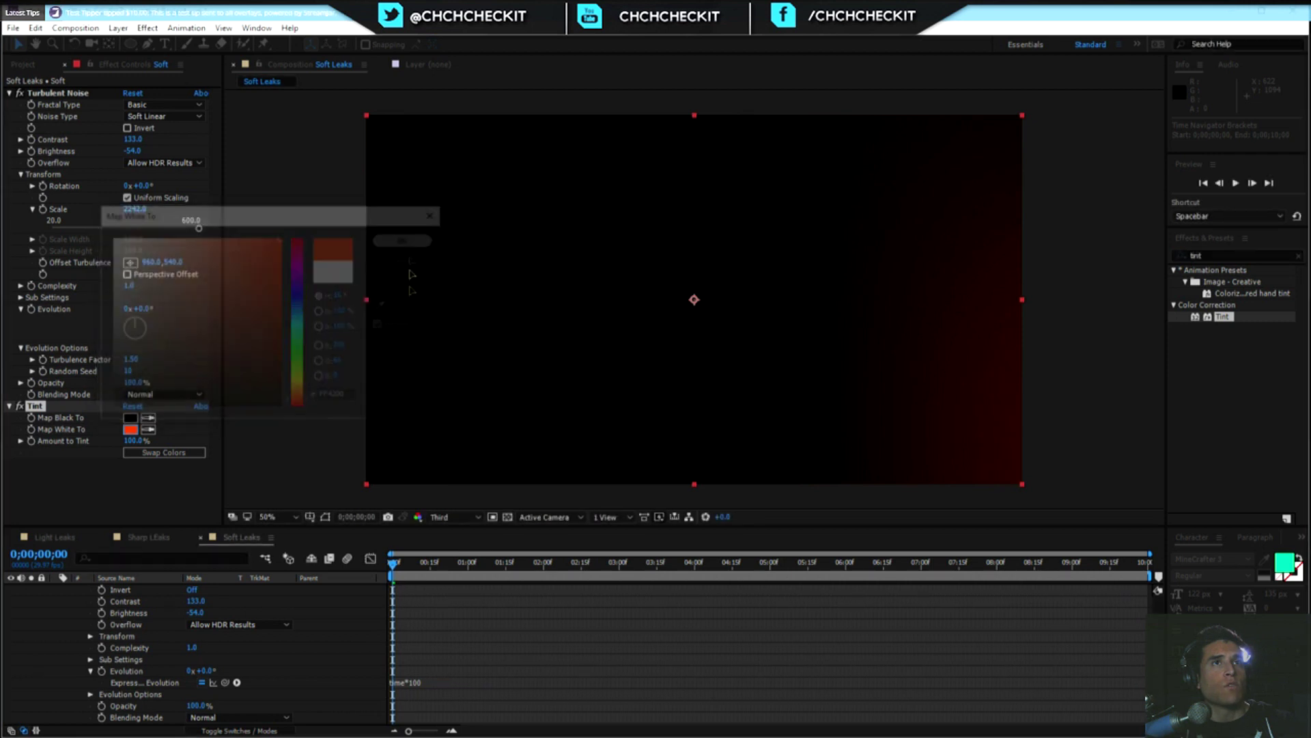
drag(393, 564, 894, 573)
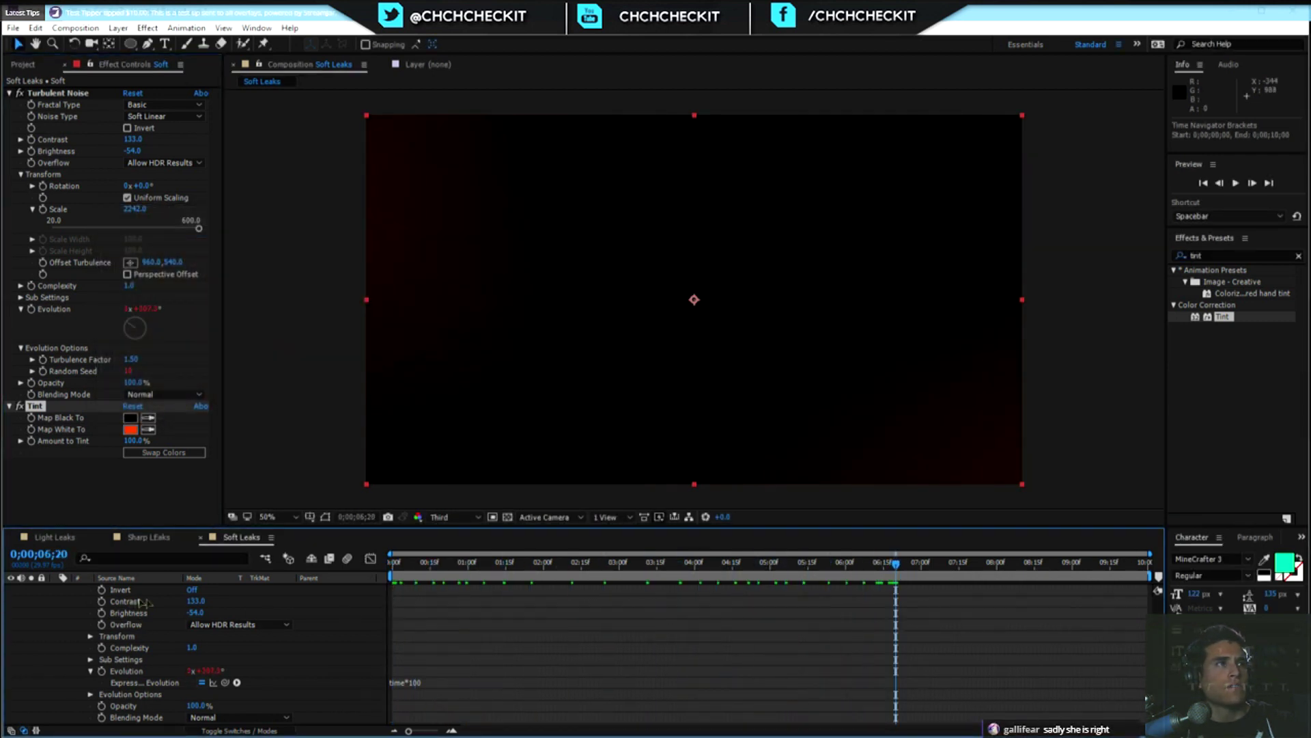
Change the Tint's Map White To colour to a lighter, less saturated orange and scrub back through the leak.
click(129, 429)
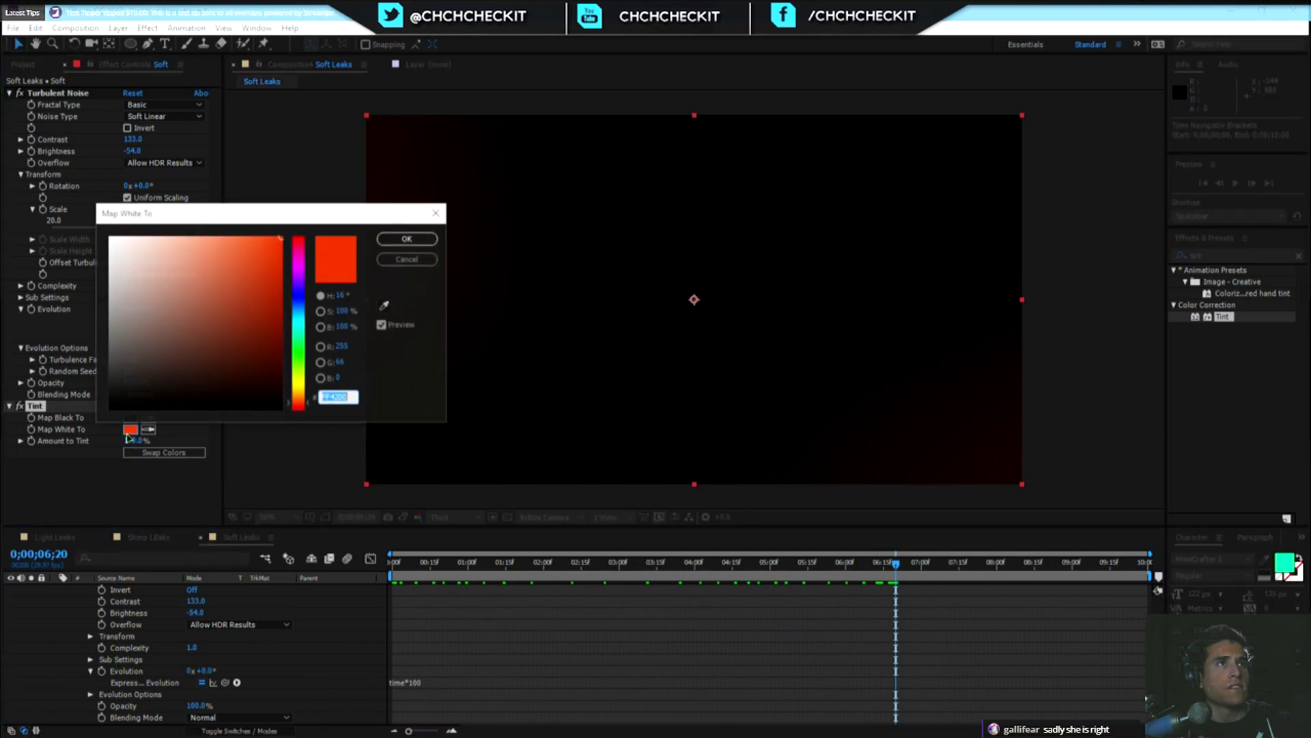
mouse_move(242, 264)
mouse_down()
mouse_move(224, 239)
mouse_move(239, 254)
mouse_move(243, 243)
mouse_up()
drag(311, 400, 311, 399)
mouse_move(266, 301)
mouse_down()
mouse_move(260, 254)
mouse_move(273, 252)
mouse_move(248, 248)
mouse_up()
click(407, 238)
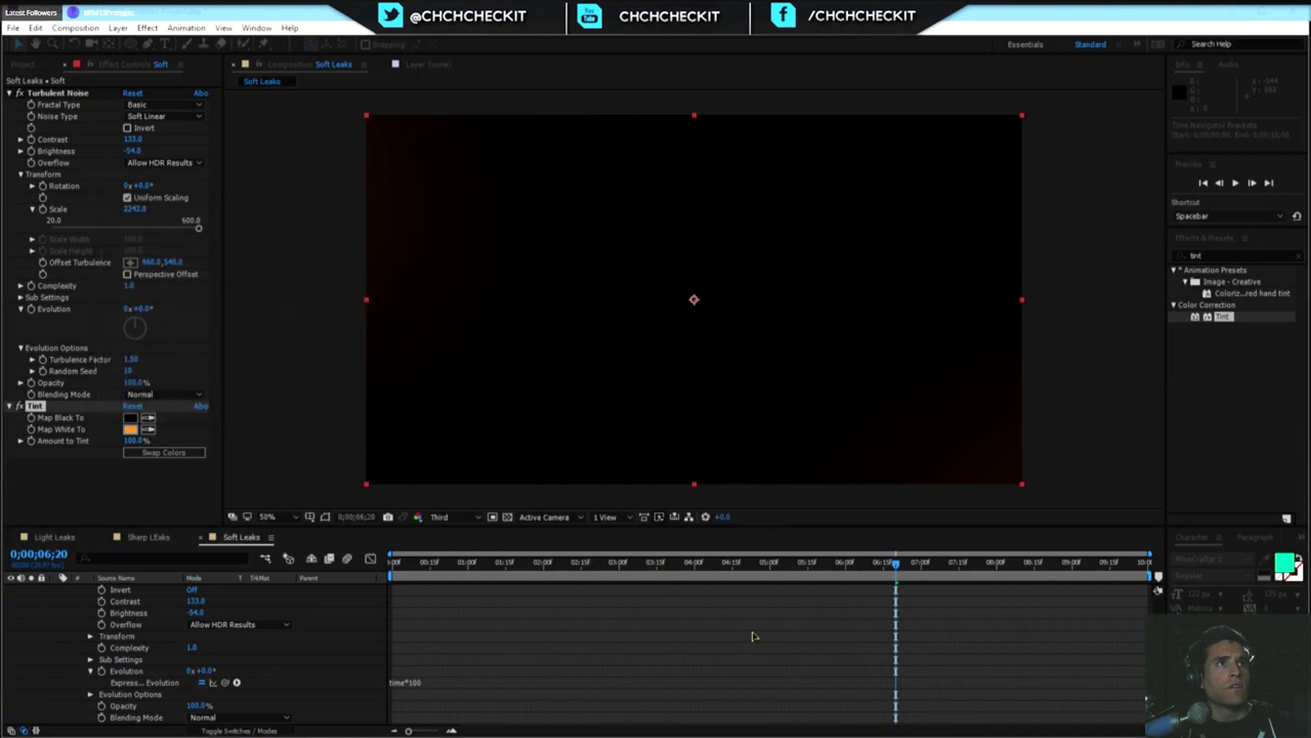
drag(895, 562, 405, 564)
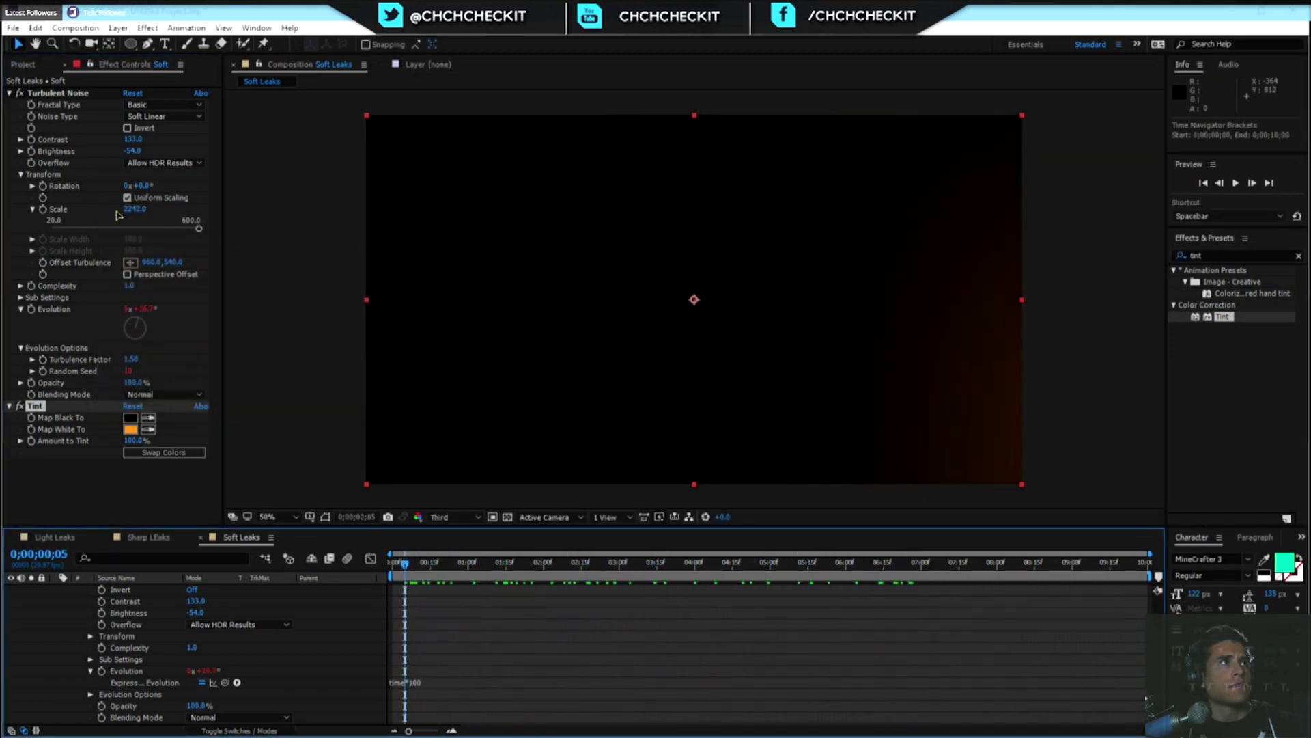
Raise the Turbulent Noise Contrast to 140, check the motion along the timeline, and return to the composition's start.
drag(130, 136, 135, 137)
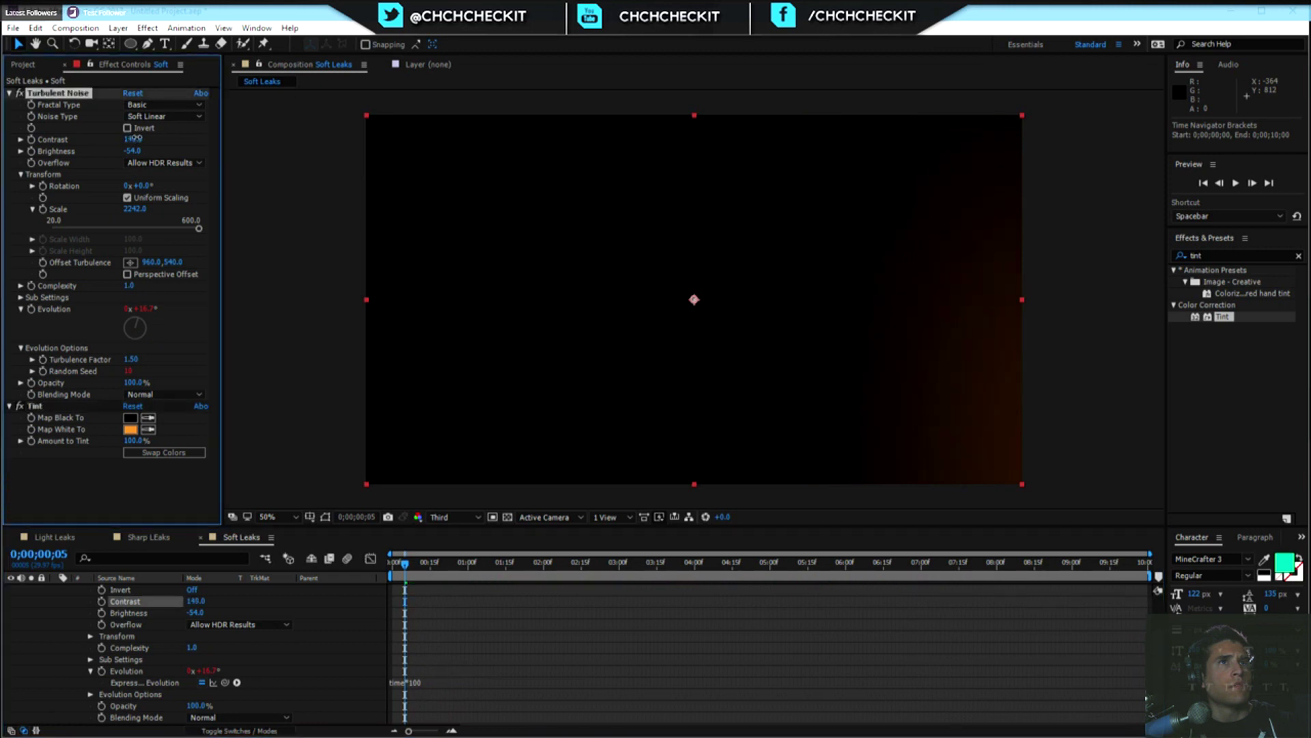
drag(407, 568, 670, 563)
key(Home)
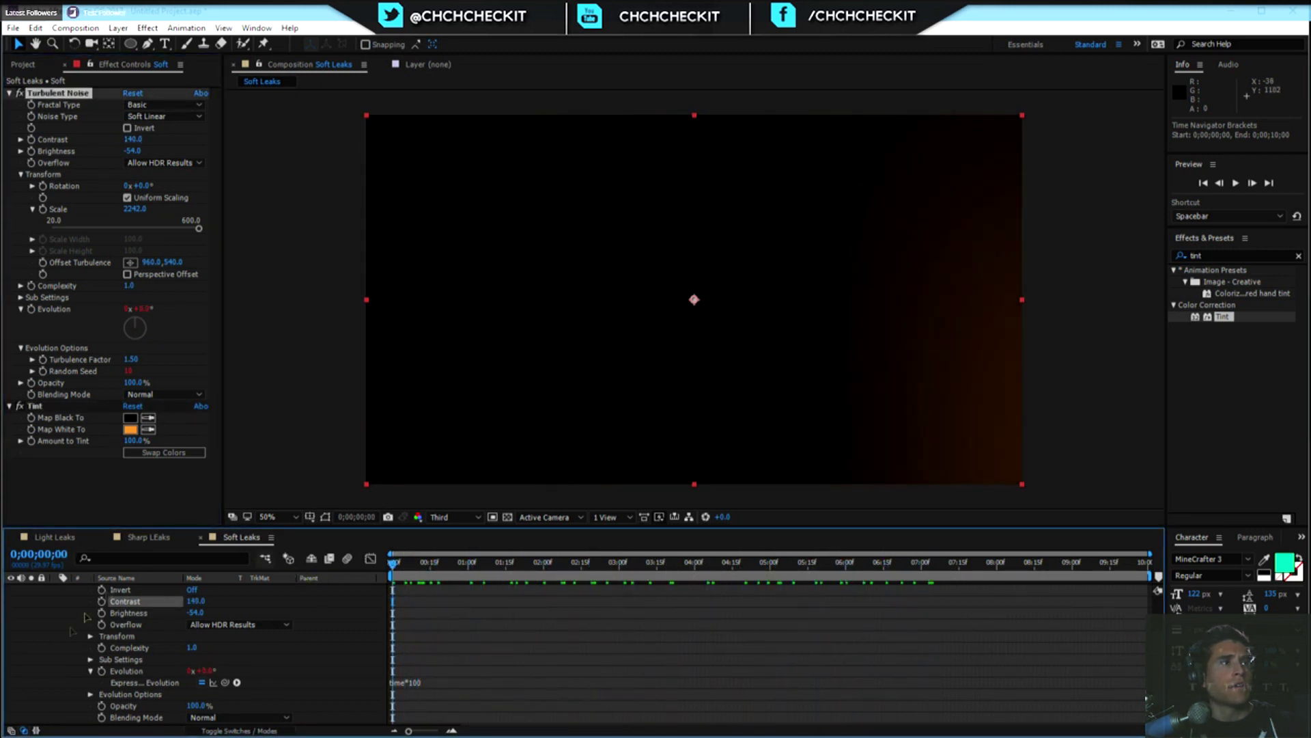
Collapse the Soft layer's properties and rename the layer Orange.
scroll(80, 623, up, 5)
click(55, 590)
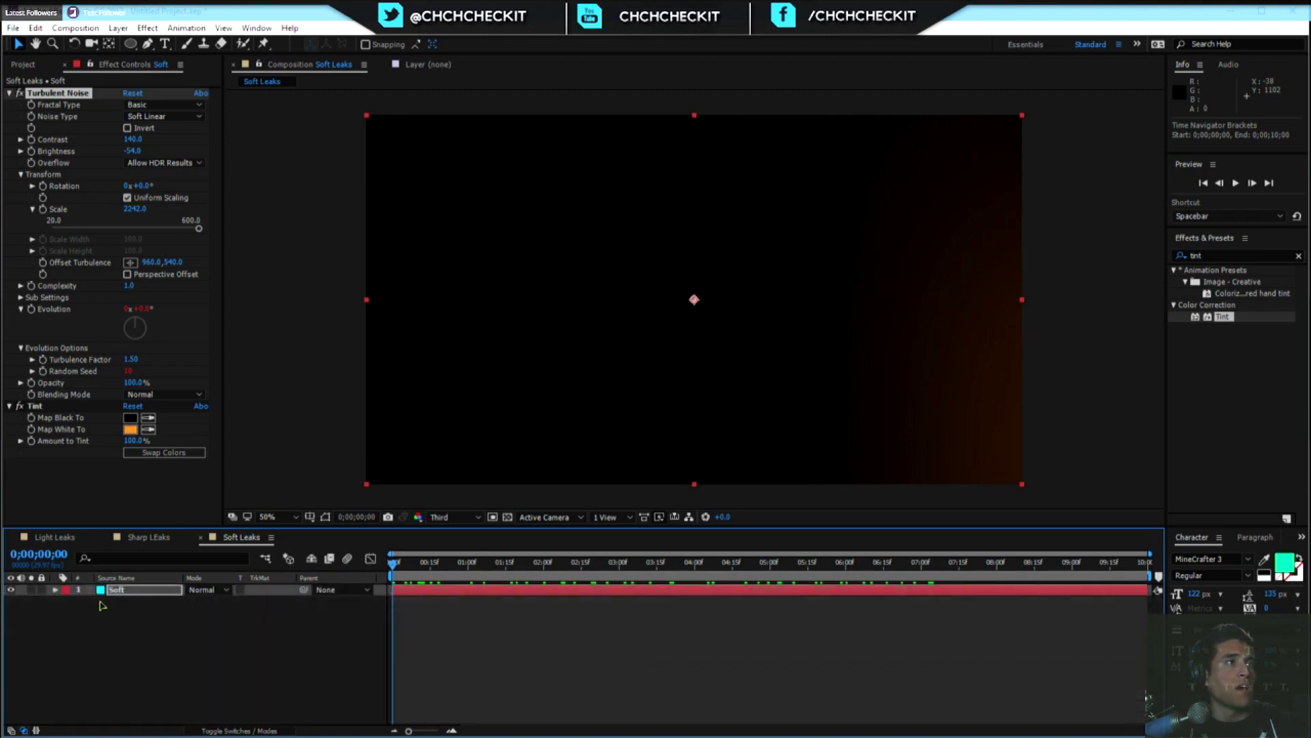
click(125, 591)
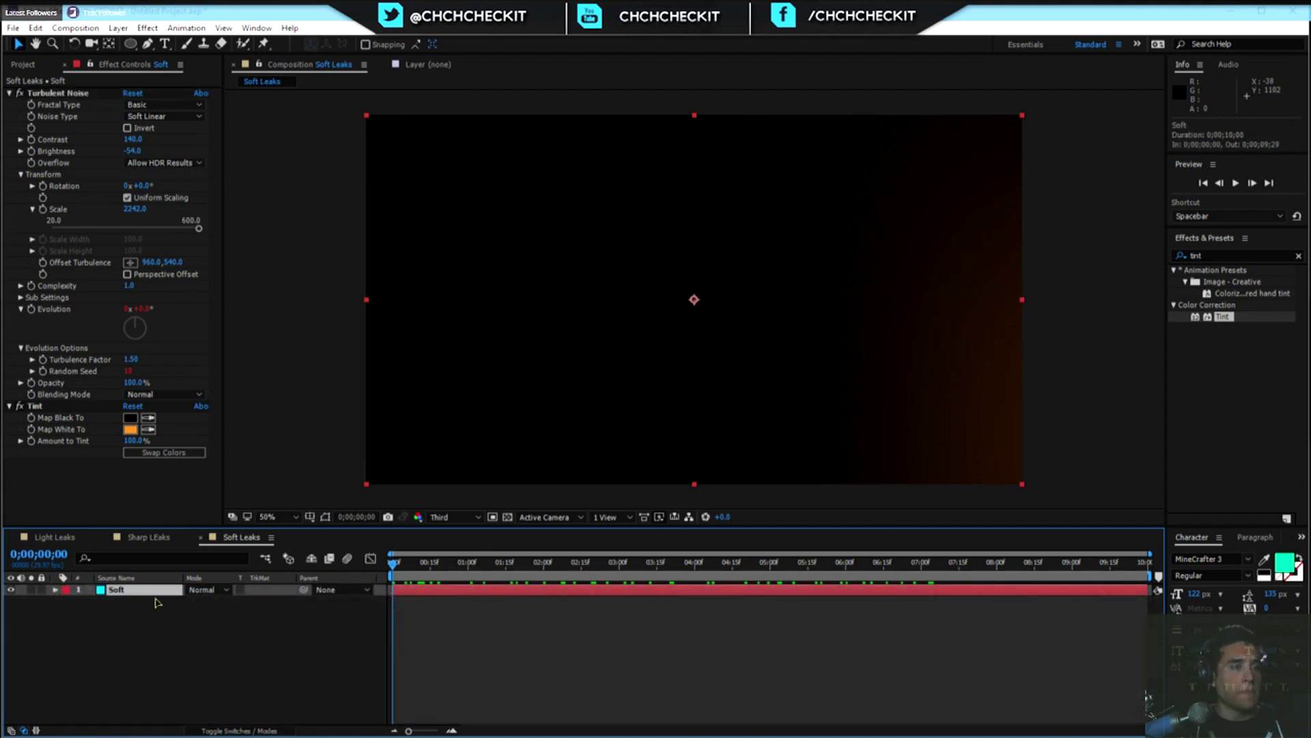
key(Return)
text(Orange)
key(Return)
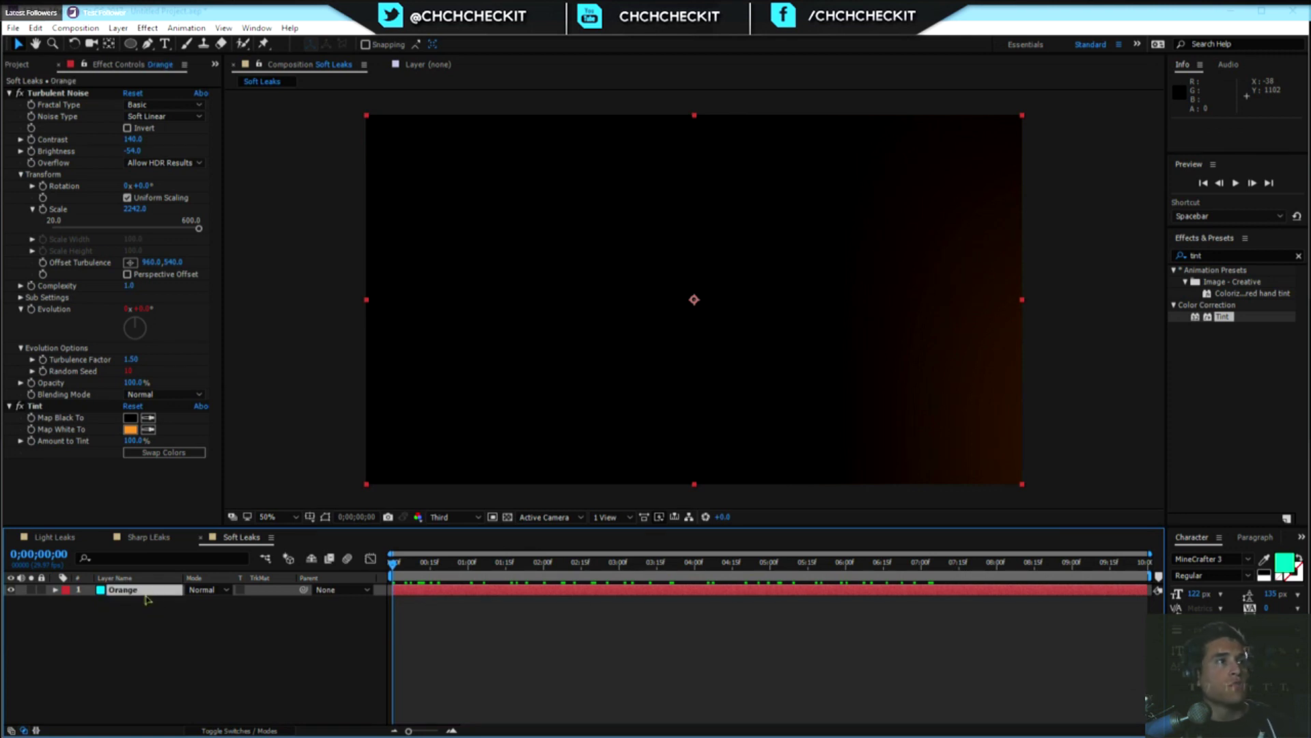
Duplicate the Orange layer and name the copy Purple.
click(134, 592)
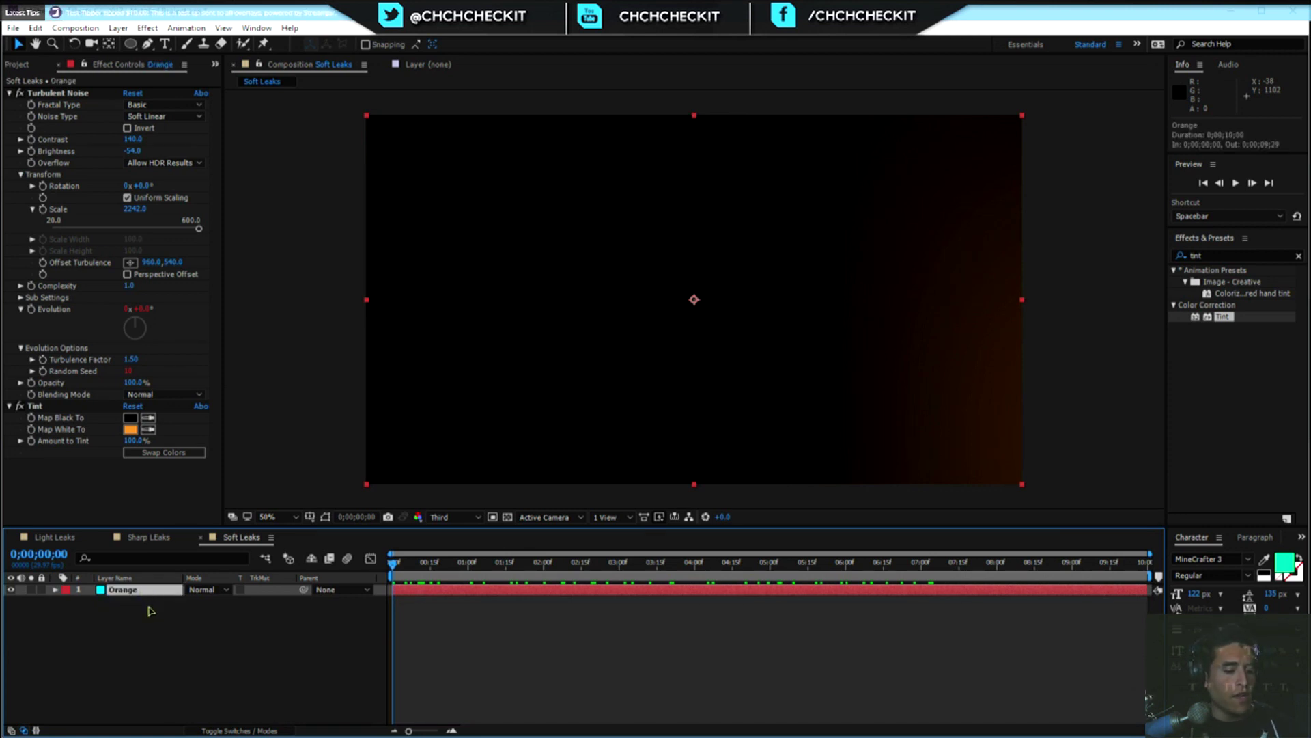
key(ctrl+d)
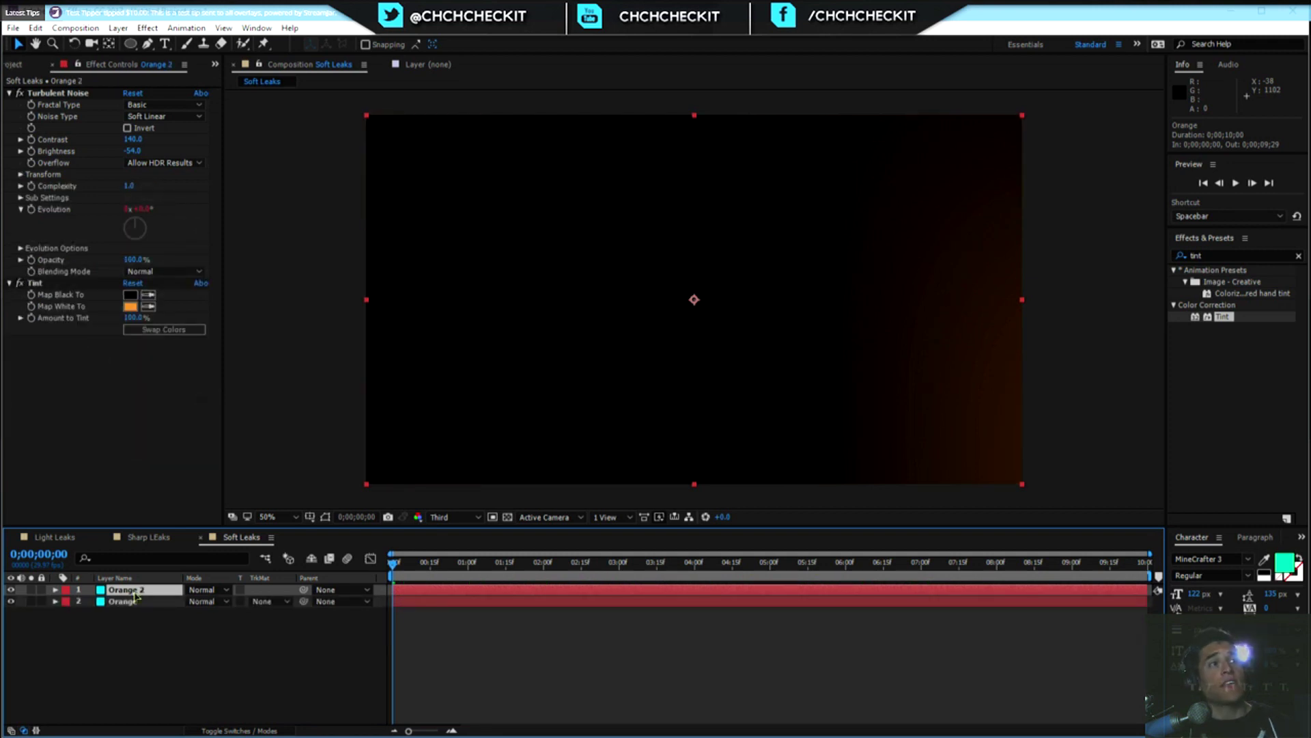
key(Return)
text(Pur)
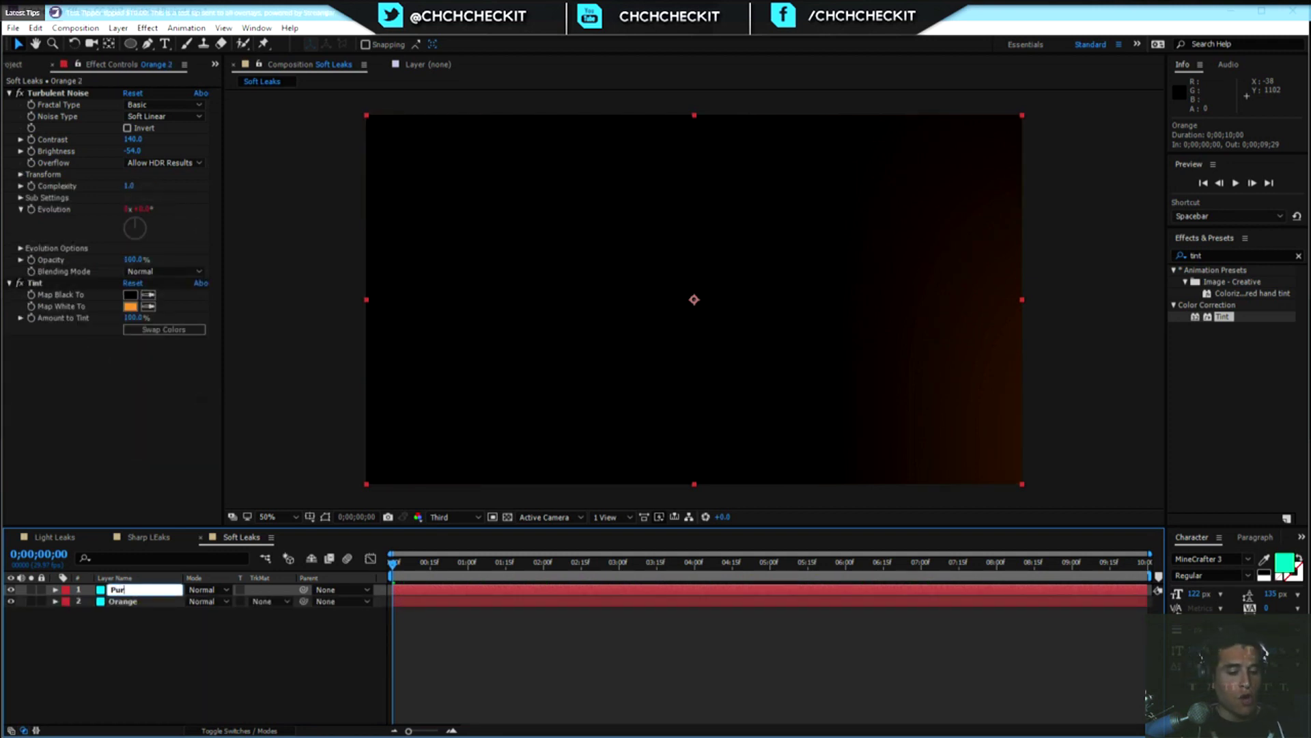
text(ple)
click(102, 644)
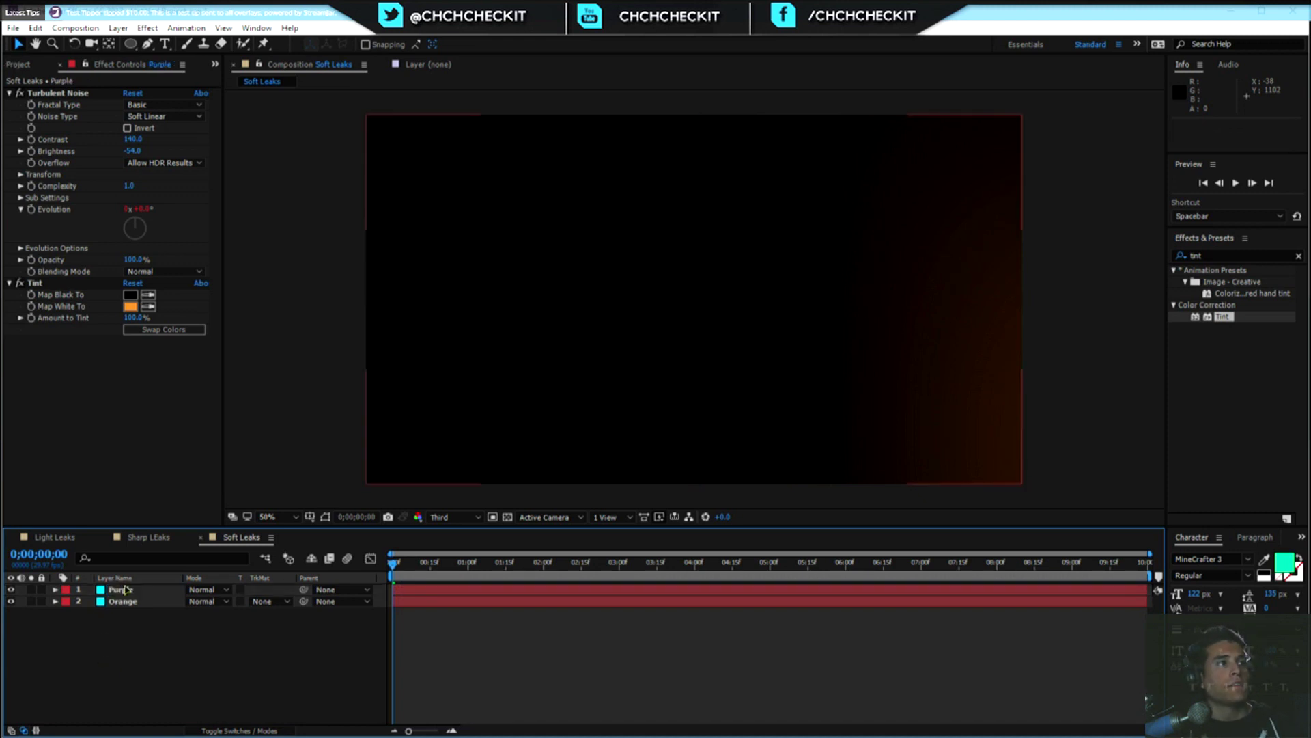
Set the Purple layer's Tint to map white to purple A82EED.
click(120, 590)
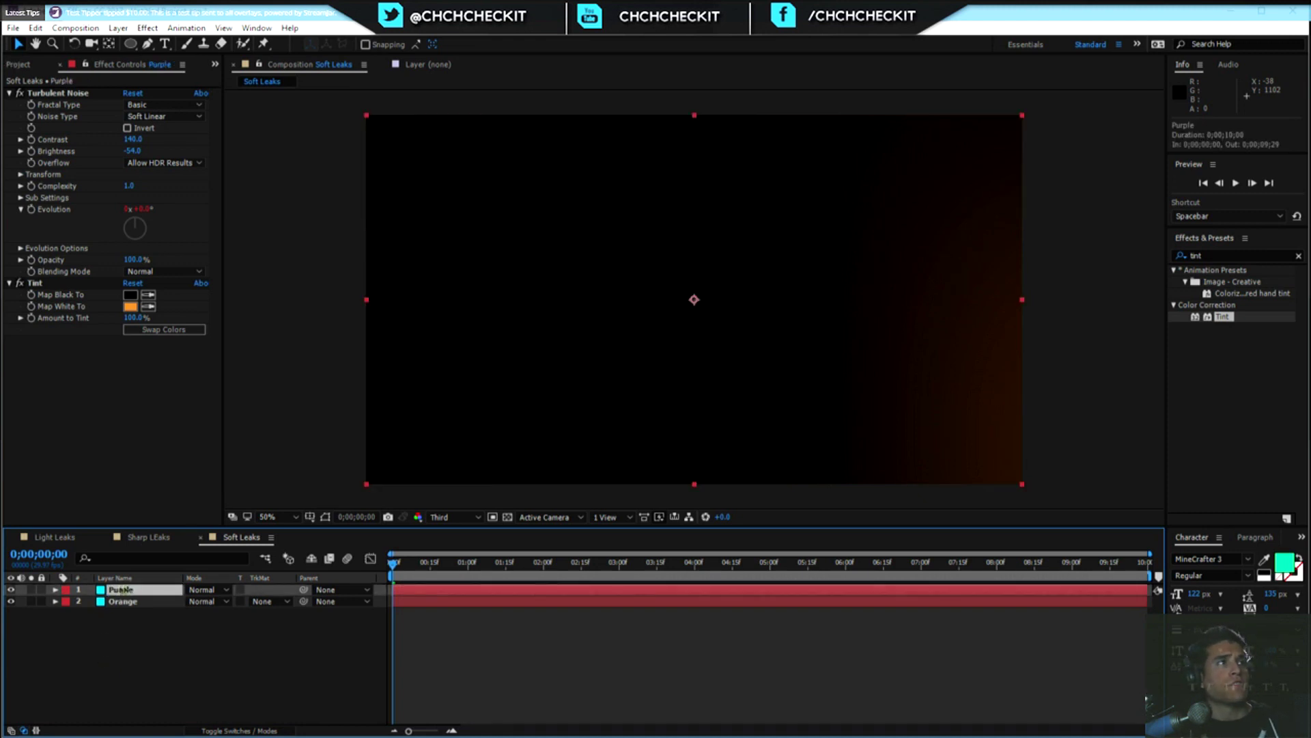
click(129, 306)
click(250, 249)
drag(299, 396, 304, 280)
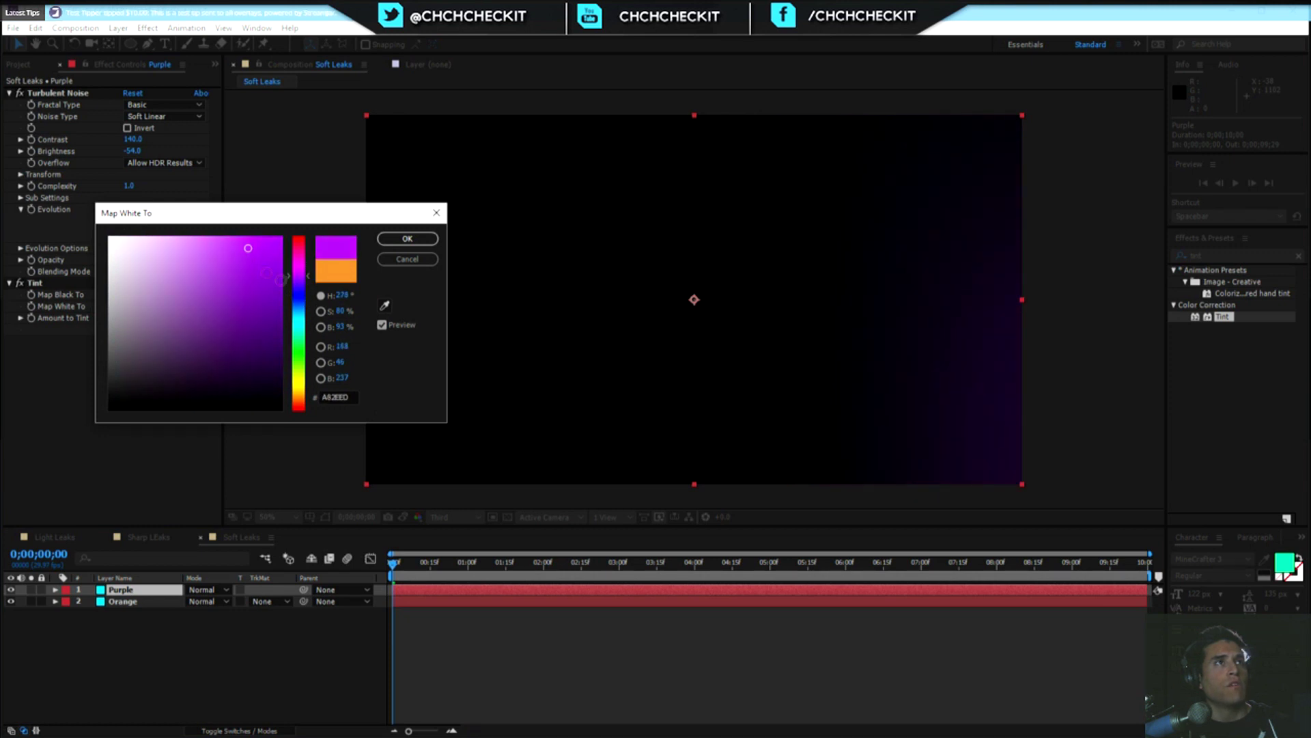
click(407, 239)
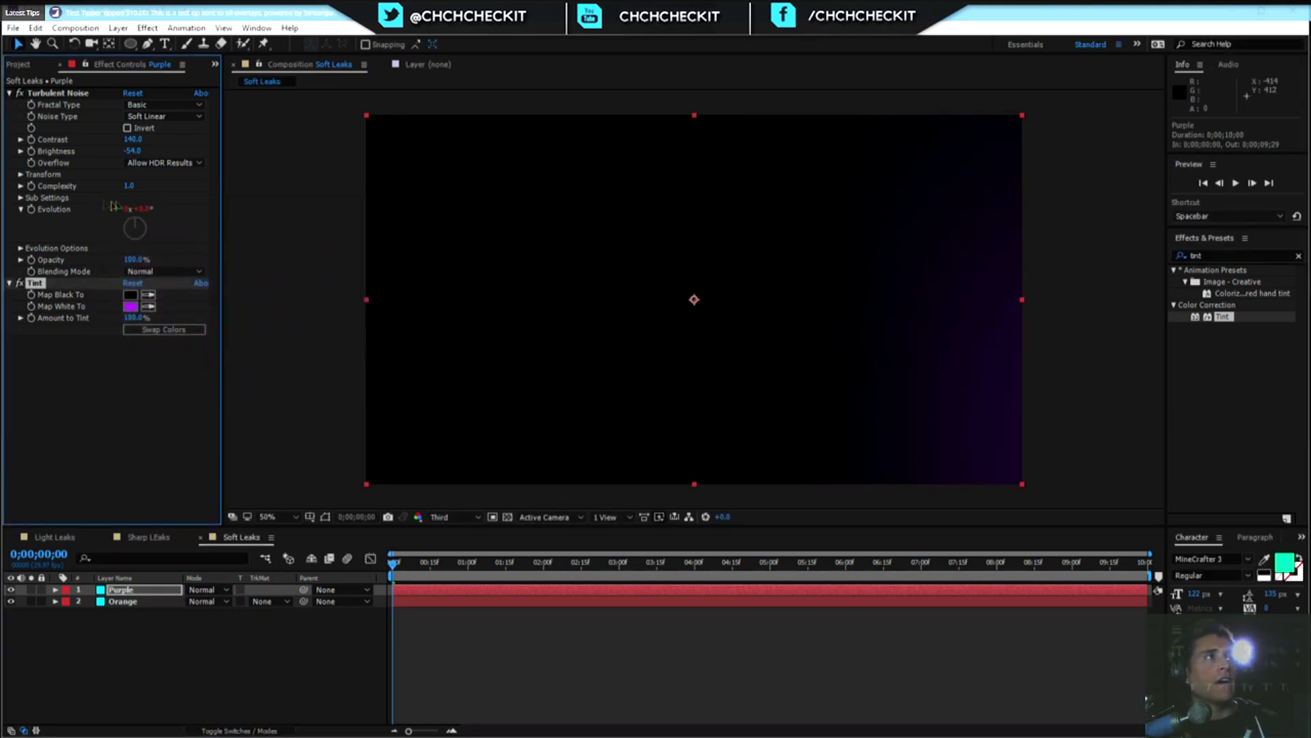
Raise the Purple layer's Random Seed to place its glow opposite the orange one, and set its blending mode to Add.
click(20, 248)
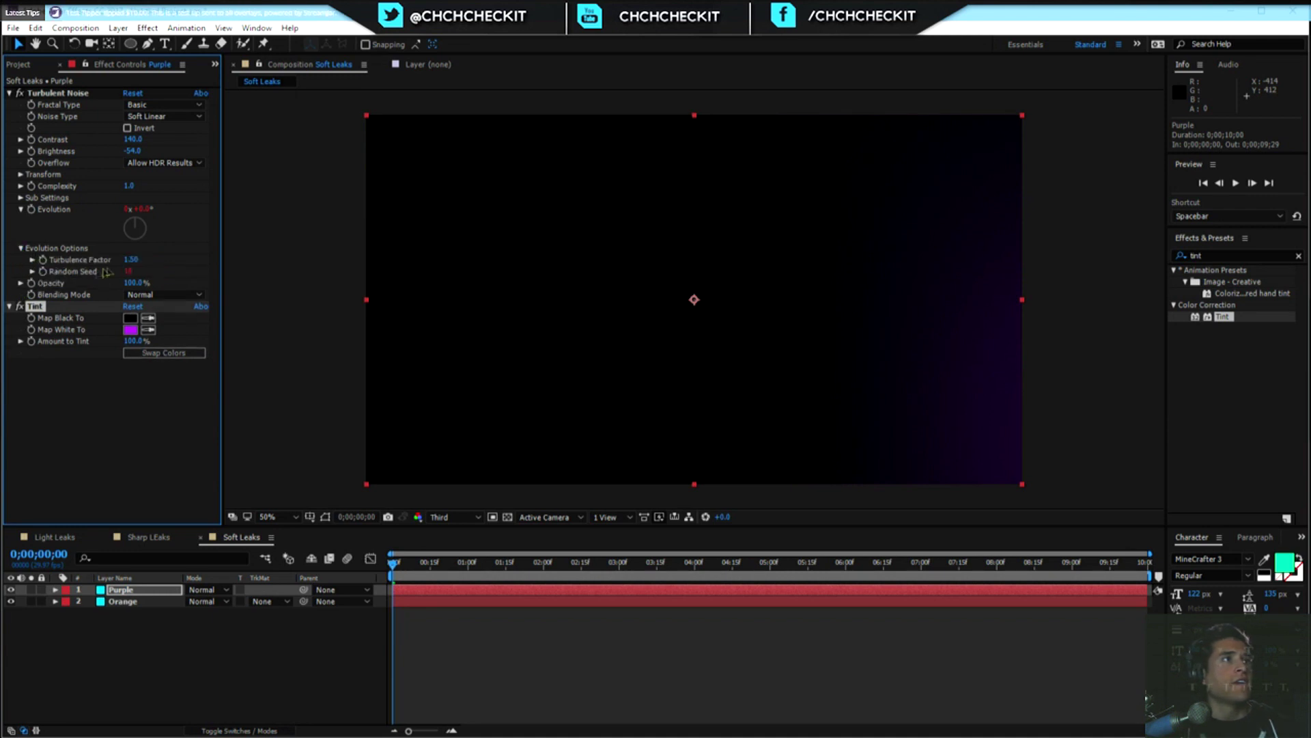
drag(128, 271, 140, 271)
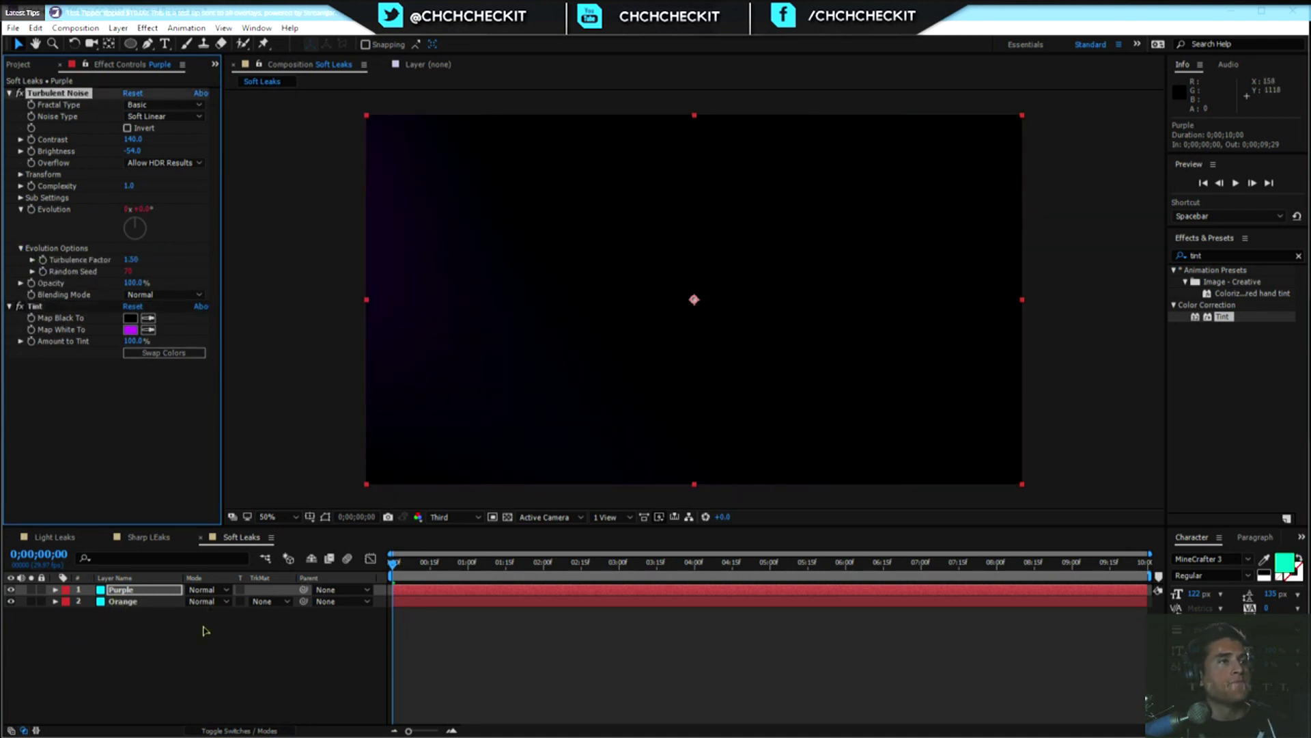
click(205, 589)
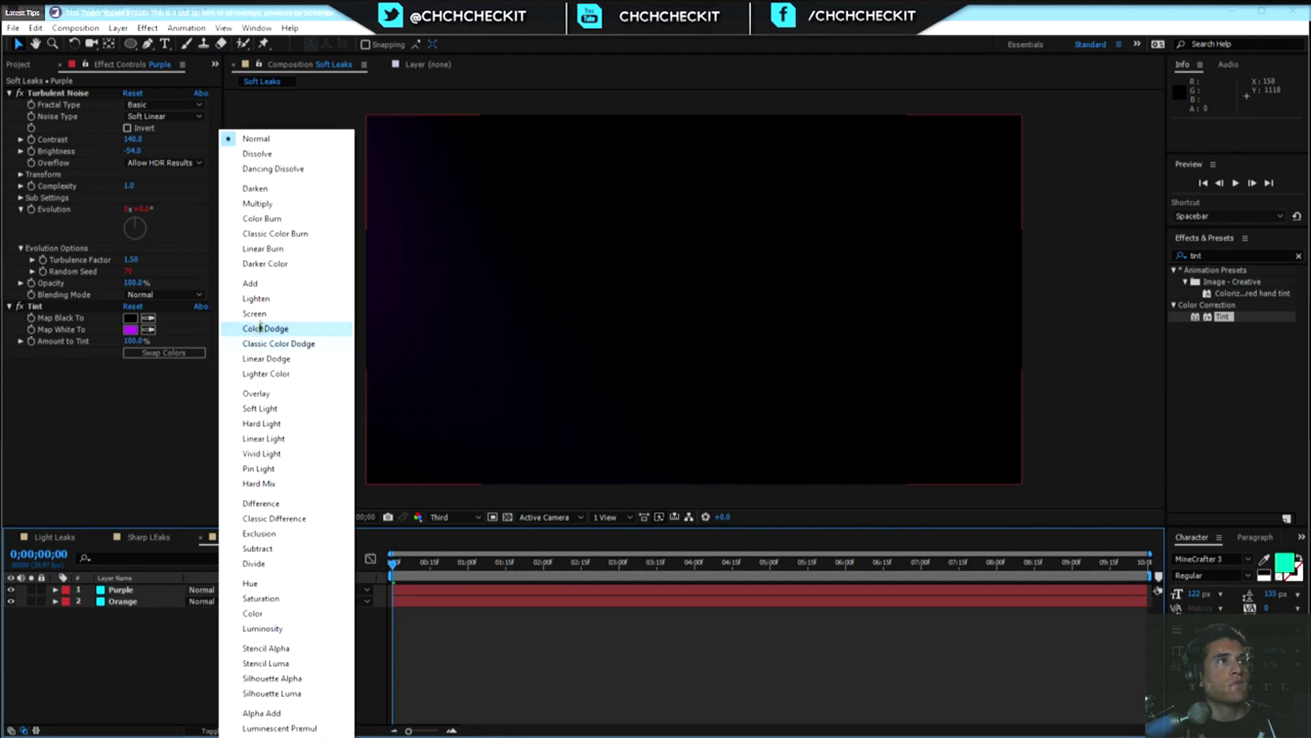
click(253, 284)
mouse_move(394, 561)
mouse_down()
mouse_move(999, 564)
mouse_move(393, 563)
mouse_up()
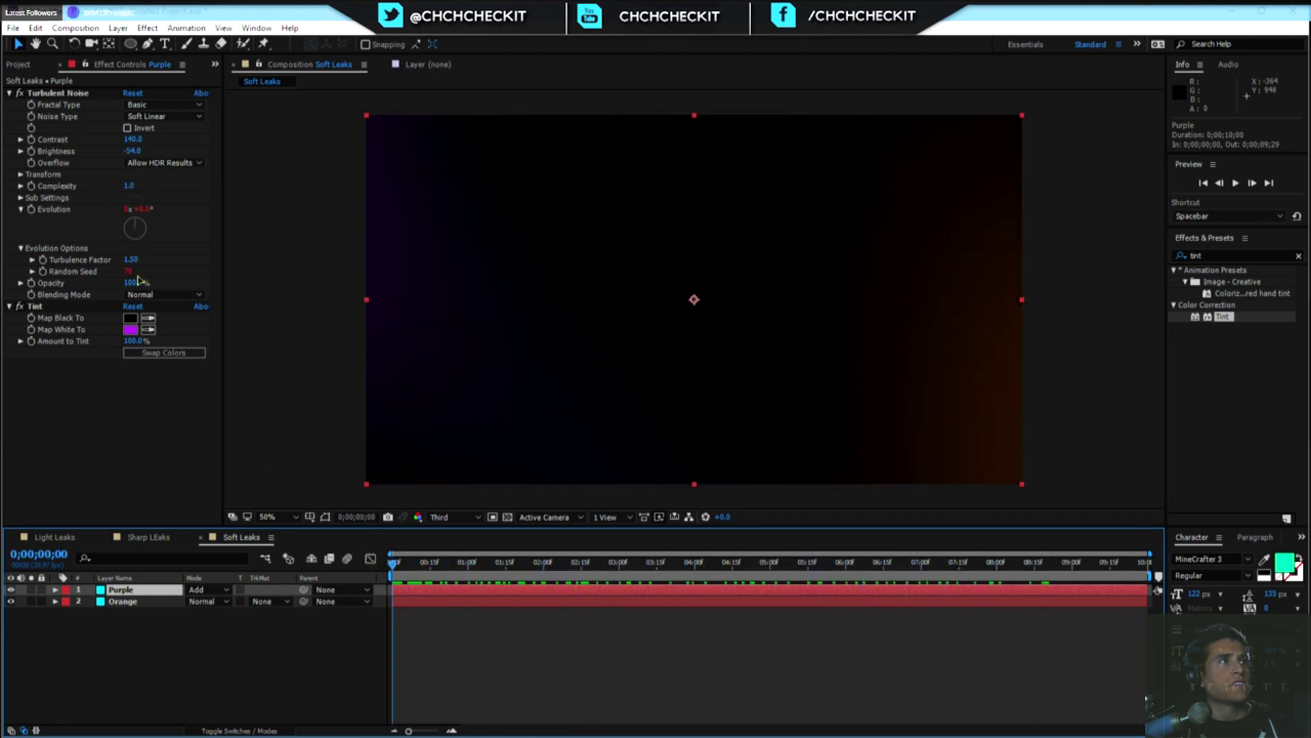
Lower the Purple layer's Random Seed so its glow overlaps the orange leak, and scrub to about 0;00;04;27 to check.
drag(128, 271, 122, 271)
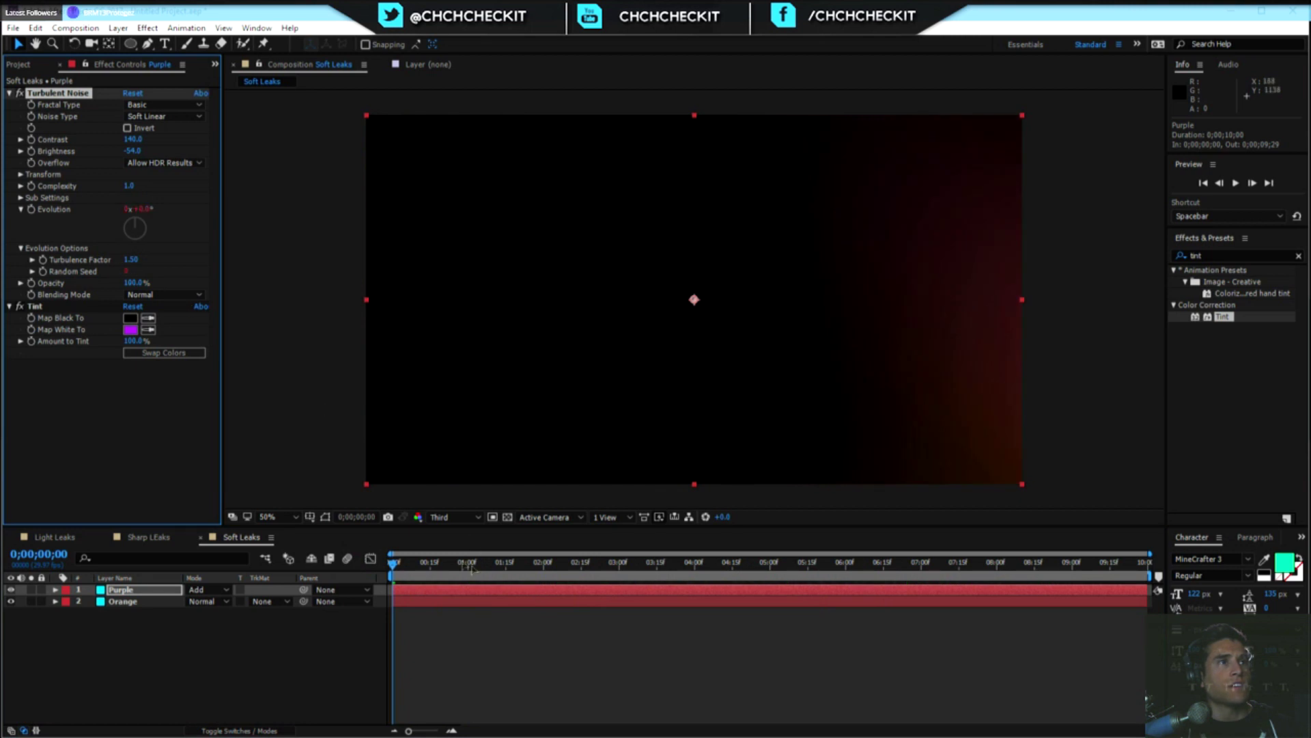
drag(395, 564, 764, 535)
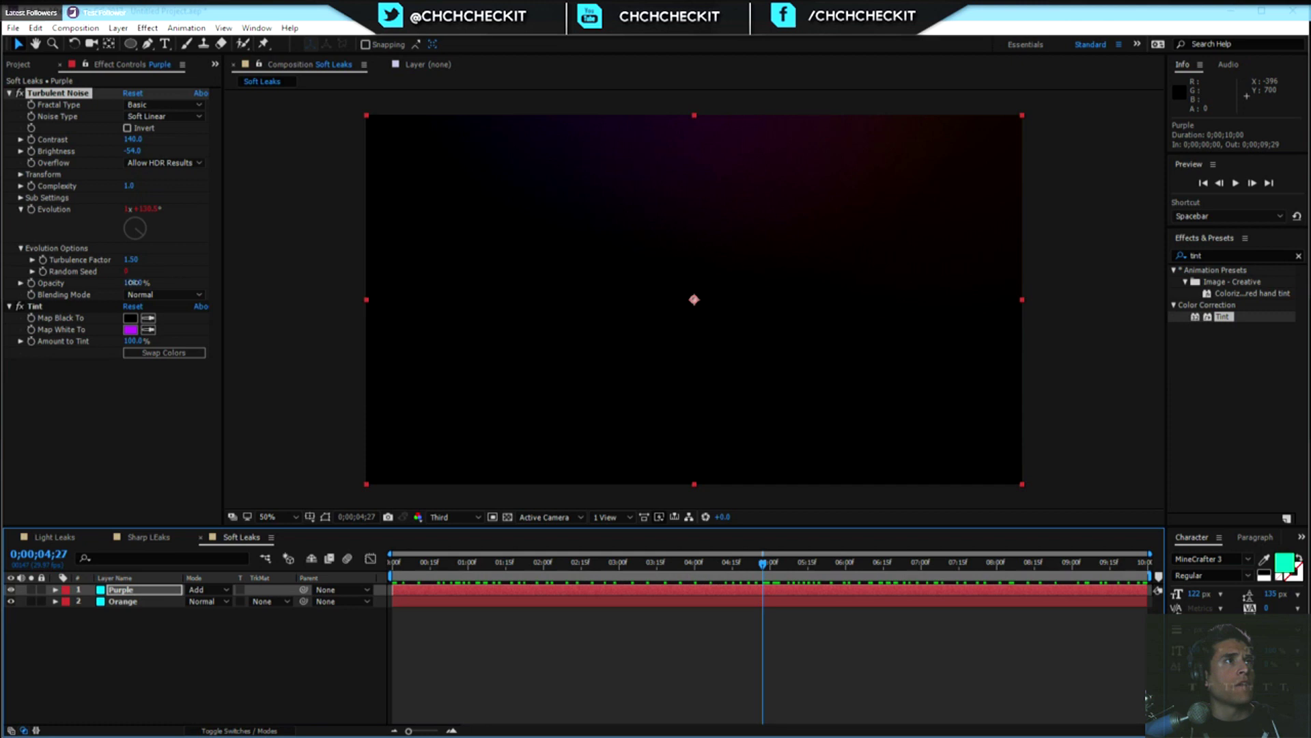
click(111, 410)
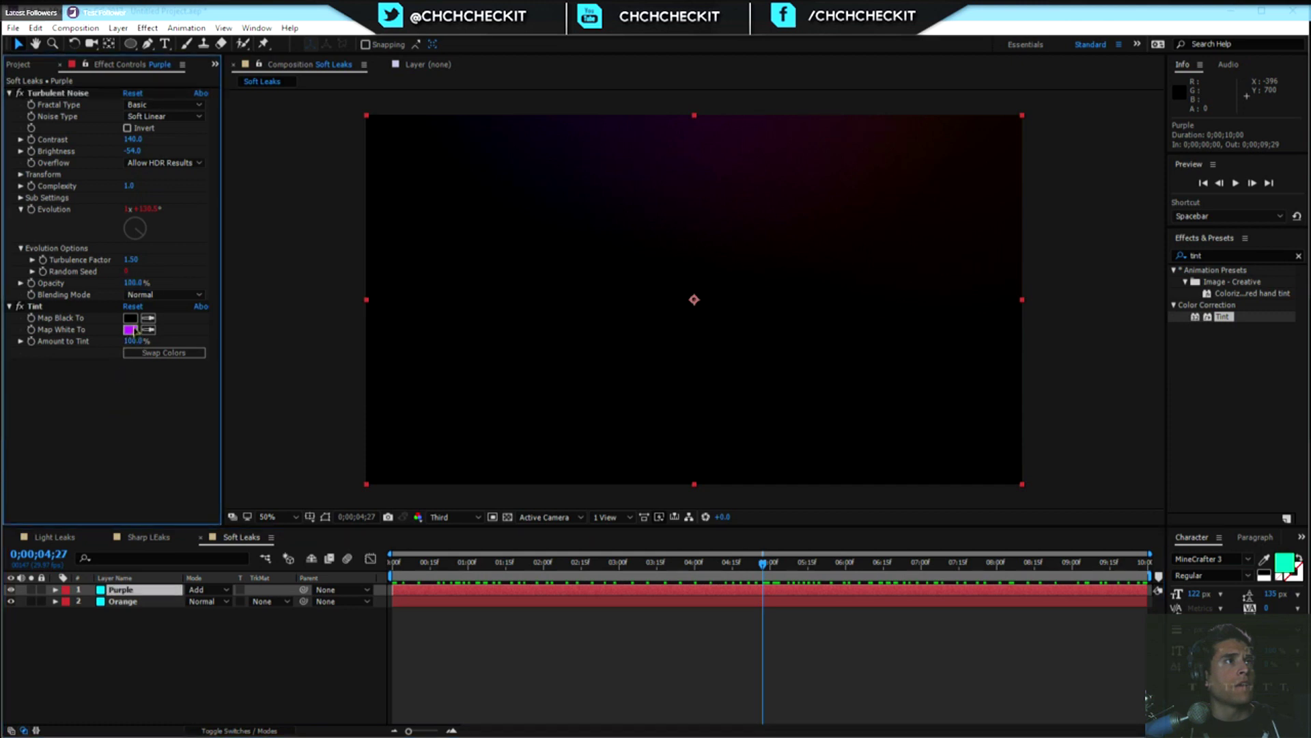
Set the Purple layer's Random Seed to 50 and scrub to about 0;00;08;12 to check the glow.
click(127, 271)
text(50)
key(Return)
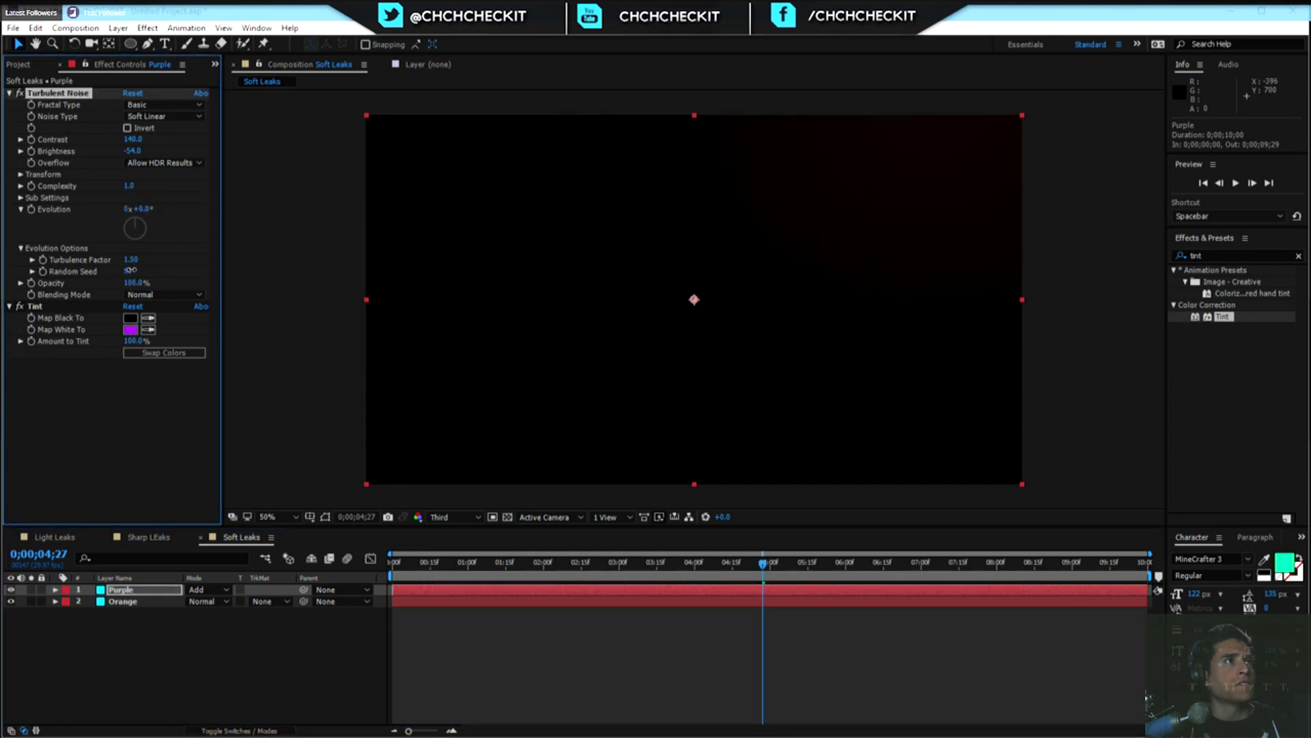
drag(680, 561, 1027, 561)
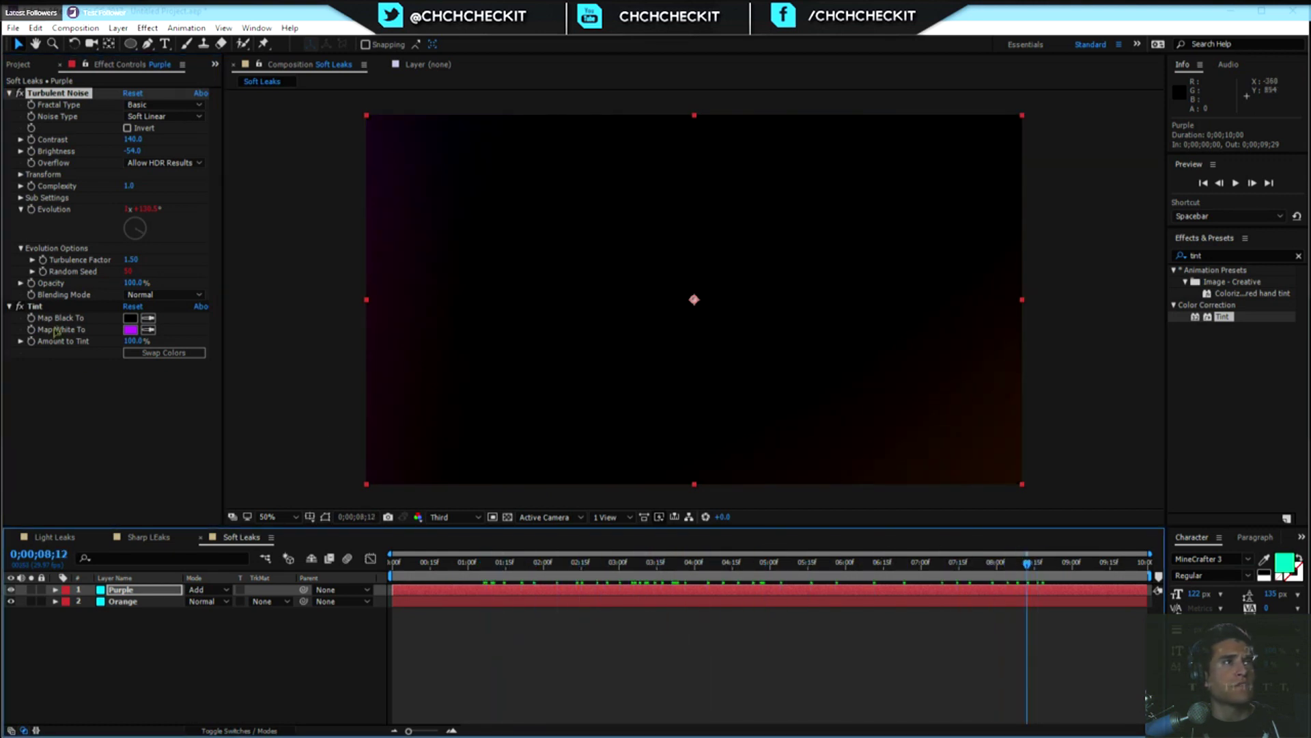
Raise the Purple layer's Random Seed to 120 and scrub back to the first frame to check the overlap.
drag(128, 271, 131, 272)
drag(735, 561, 790, 578)
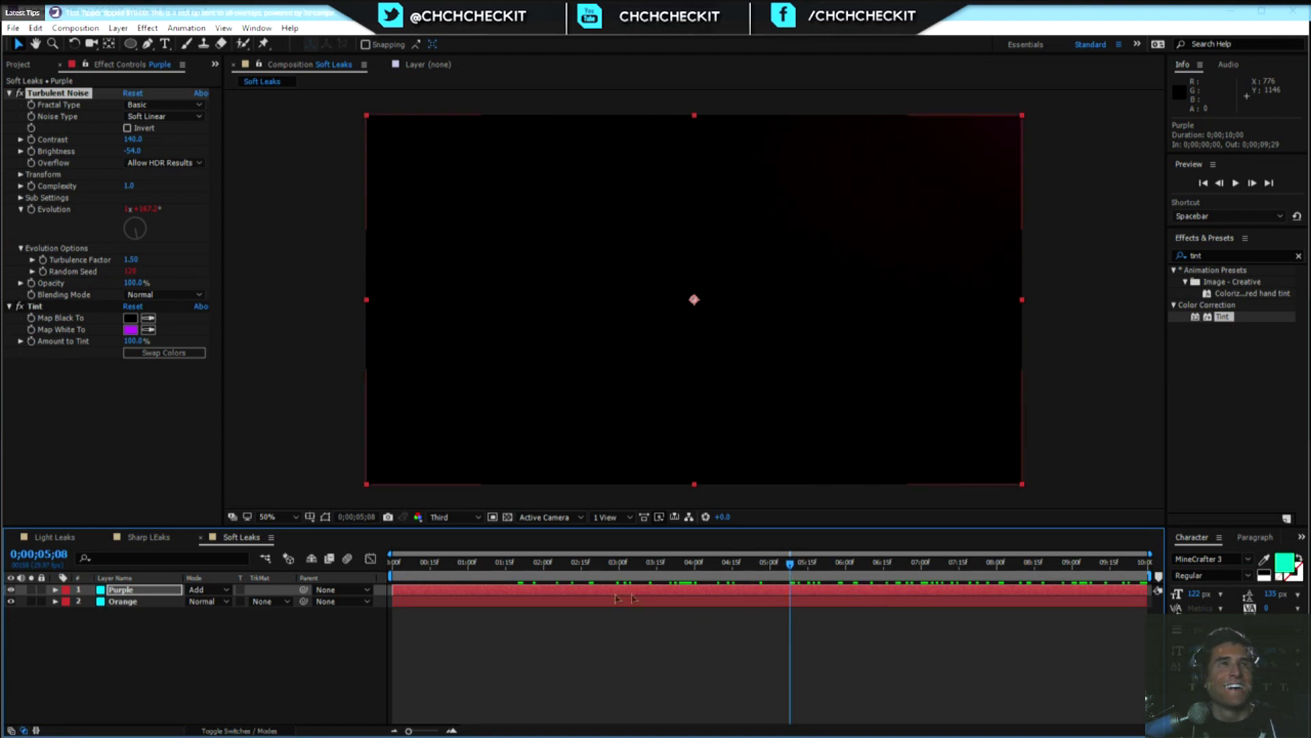
drag(776, 570, 355, 570)
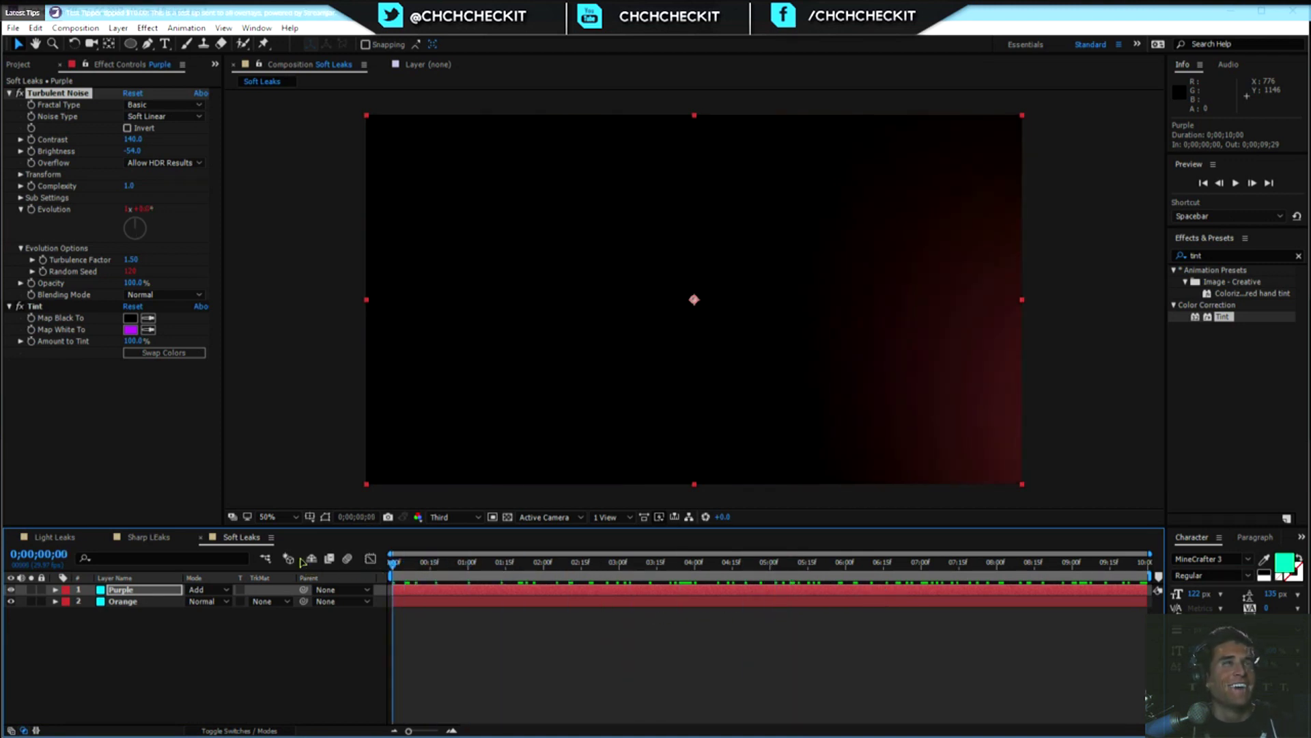
Lower the Purple layer's Random Seed until its glow spreads beside the orange leak on the first frame, and preview the motion.
drag(130, 271, 157, 270)
click(579, 560)
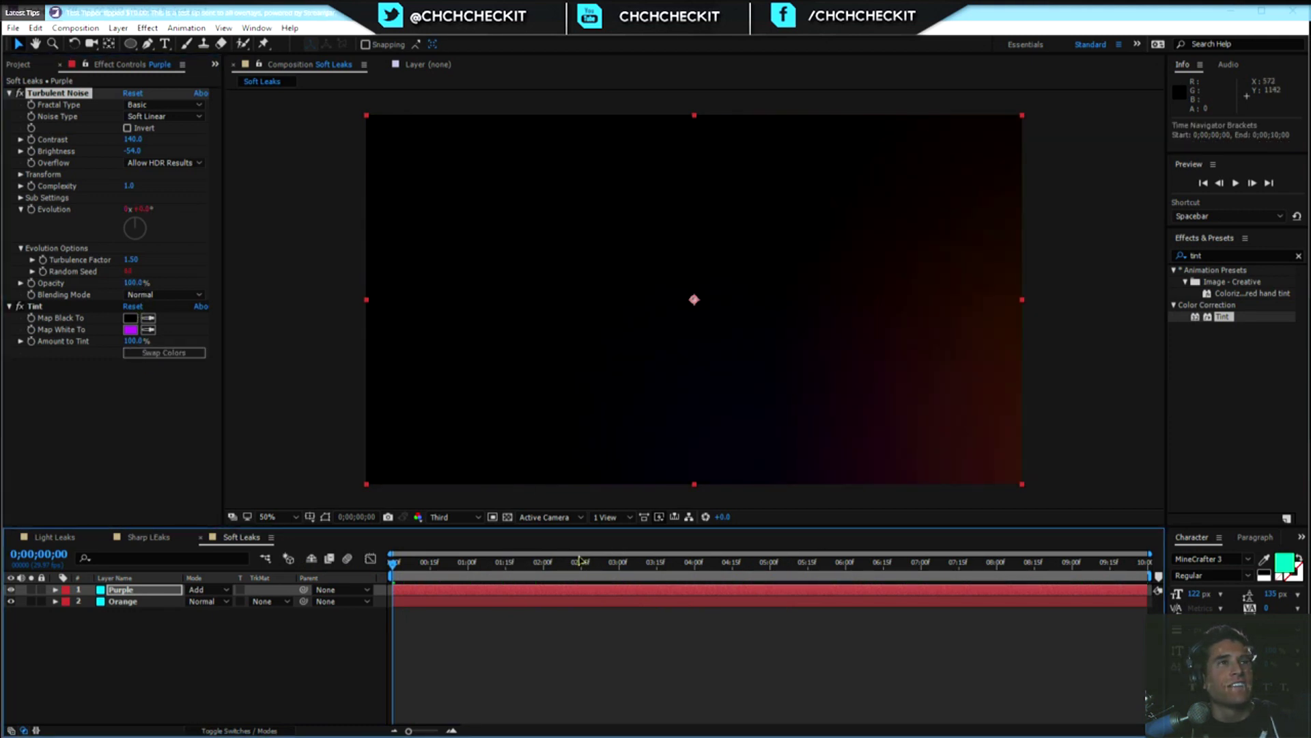
key(space)
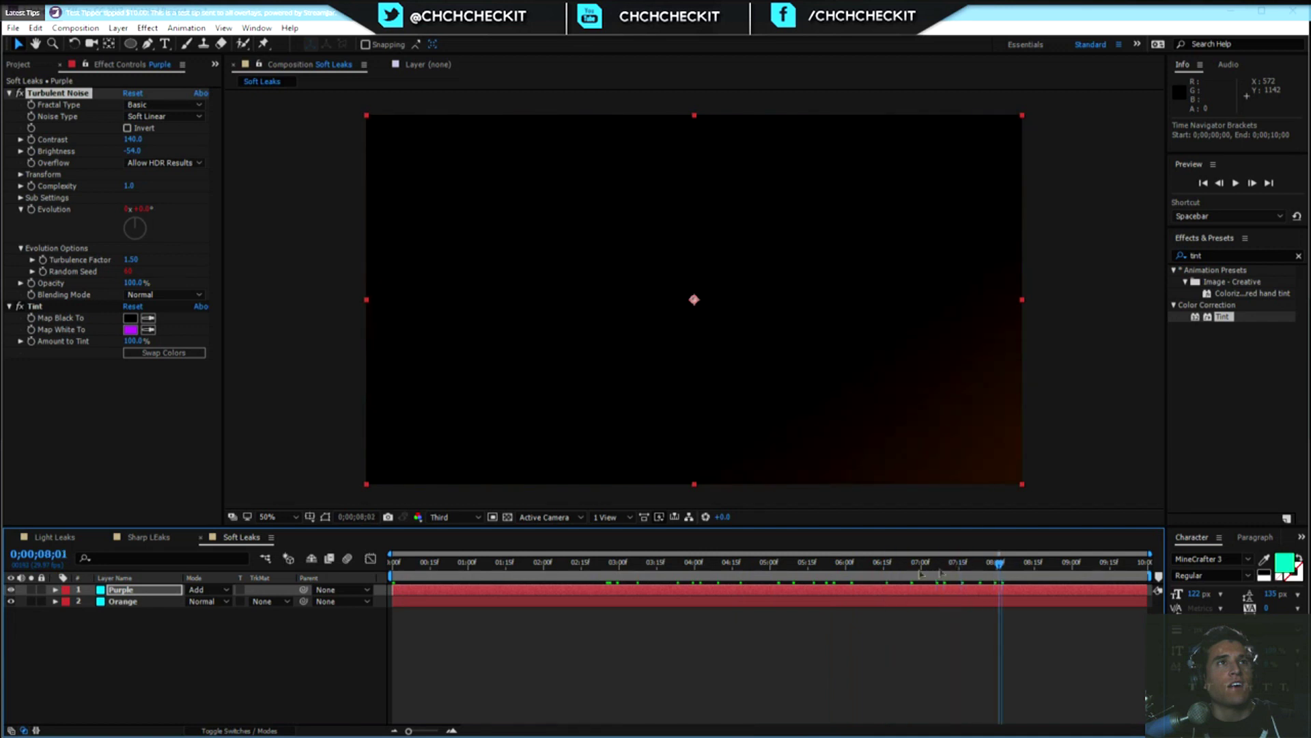
key(space)
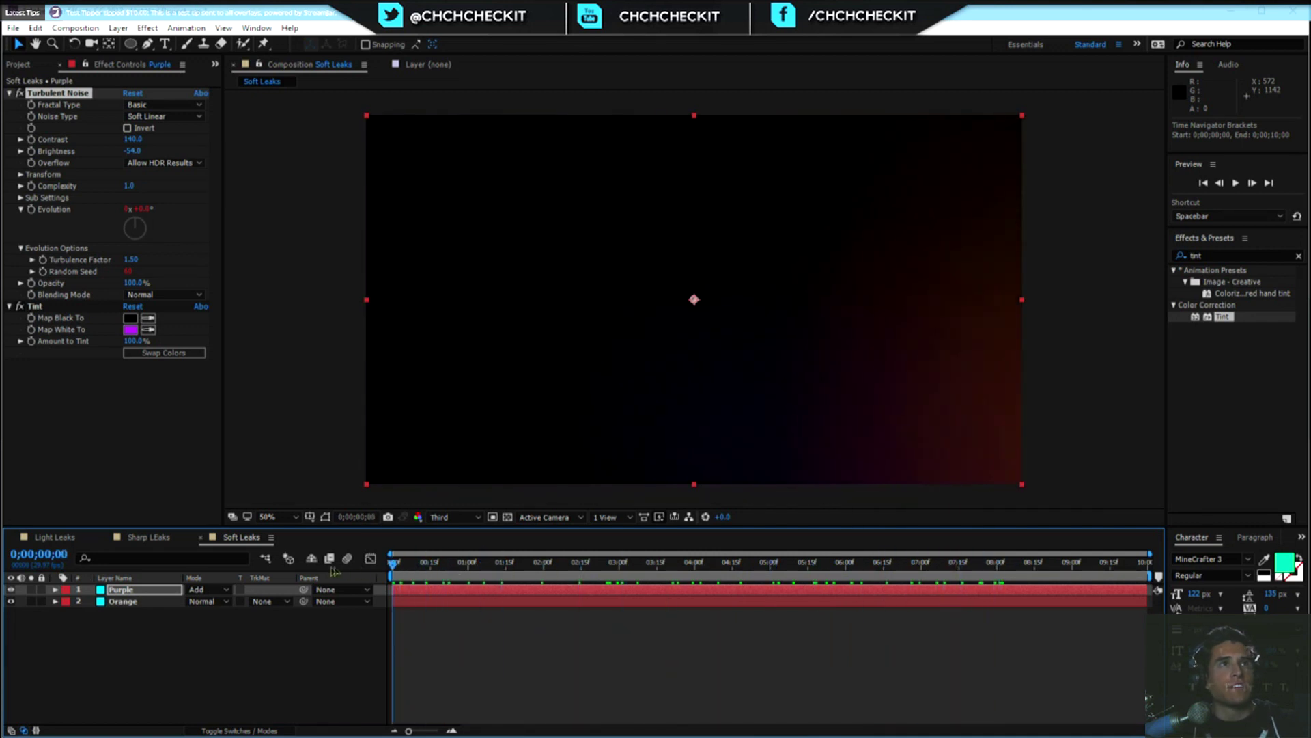
Place the Soft Leaks composition above Sharp Leaks in the Light Leaks composition and set its blending mode to Add.
click(21, 65)
click(53, 537)
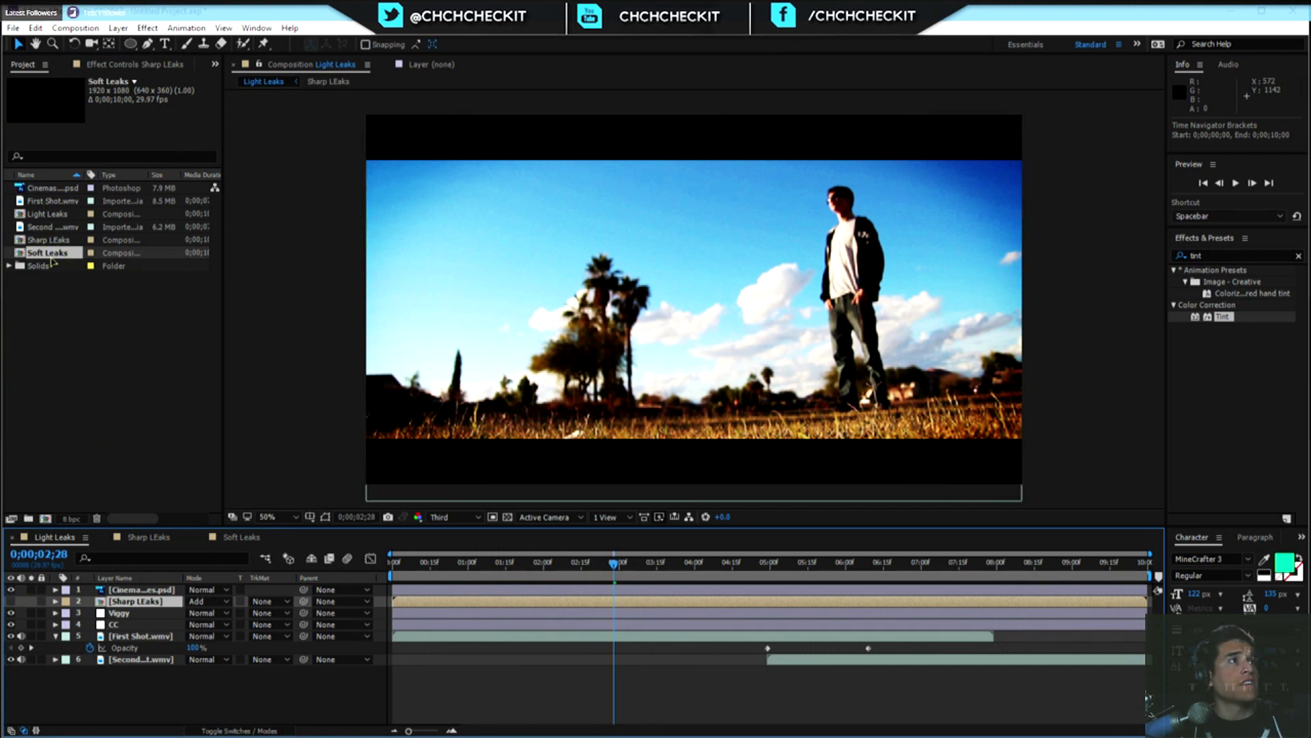
drag(48, 254, 152, 592)
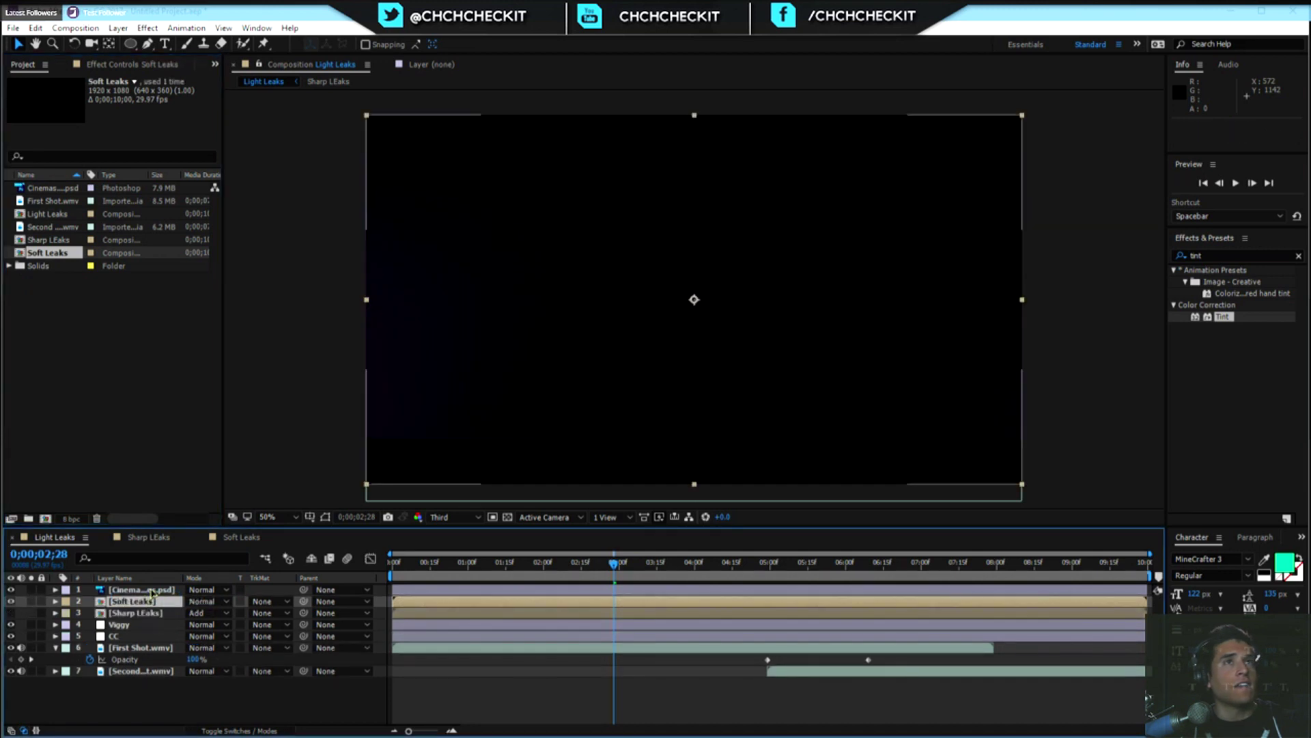
click(198, 612)
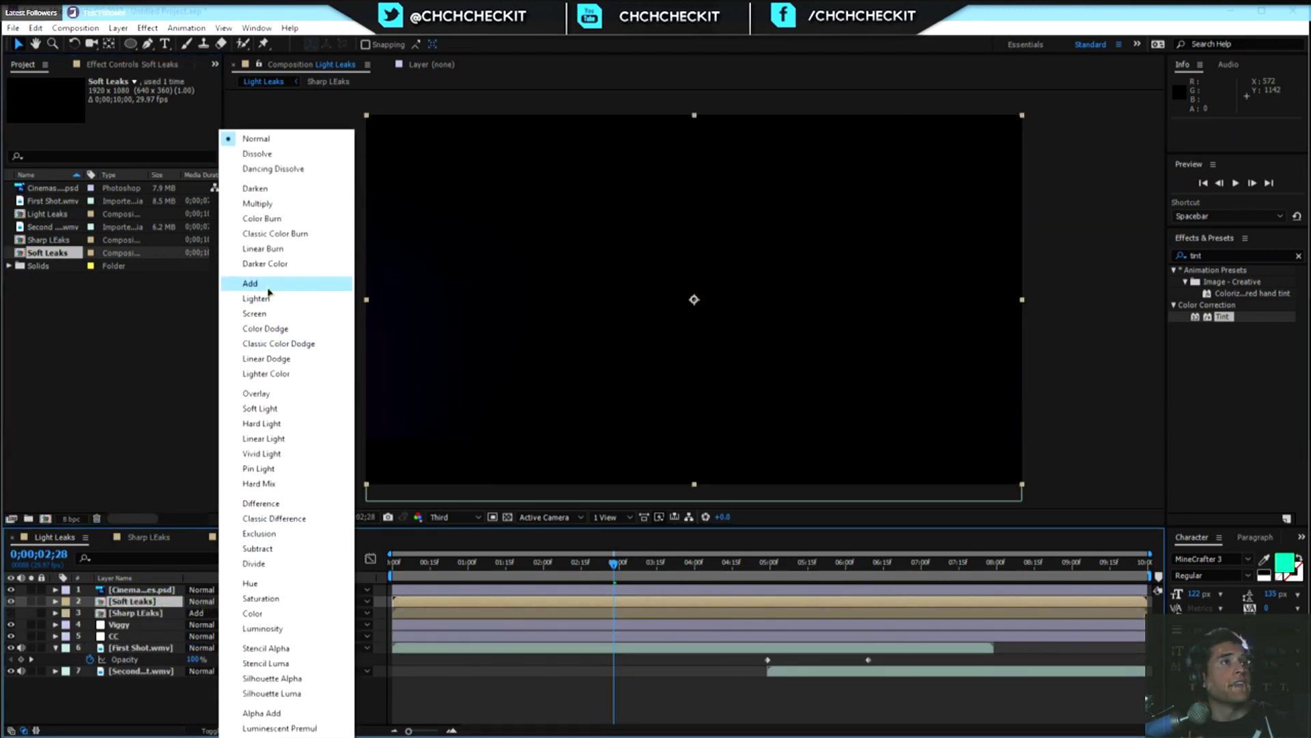
click(250, 284)
Scrub and play through the Light Leaks composition to check how the soft leaks look over both shots.
drag(615, 564, 792, 571)
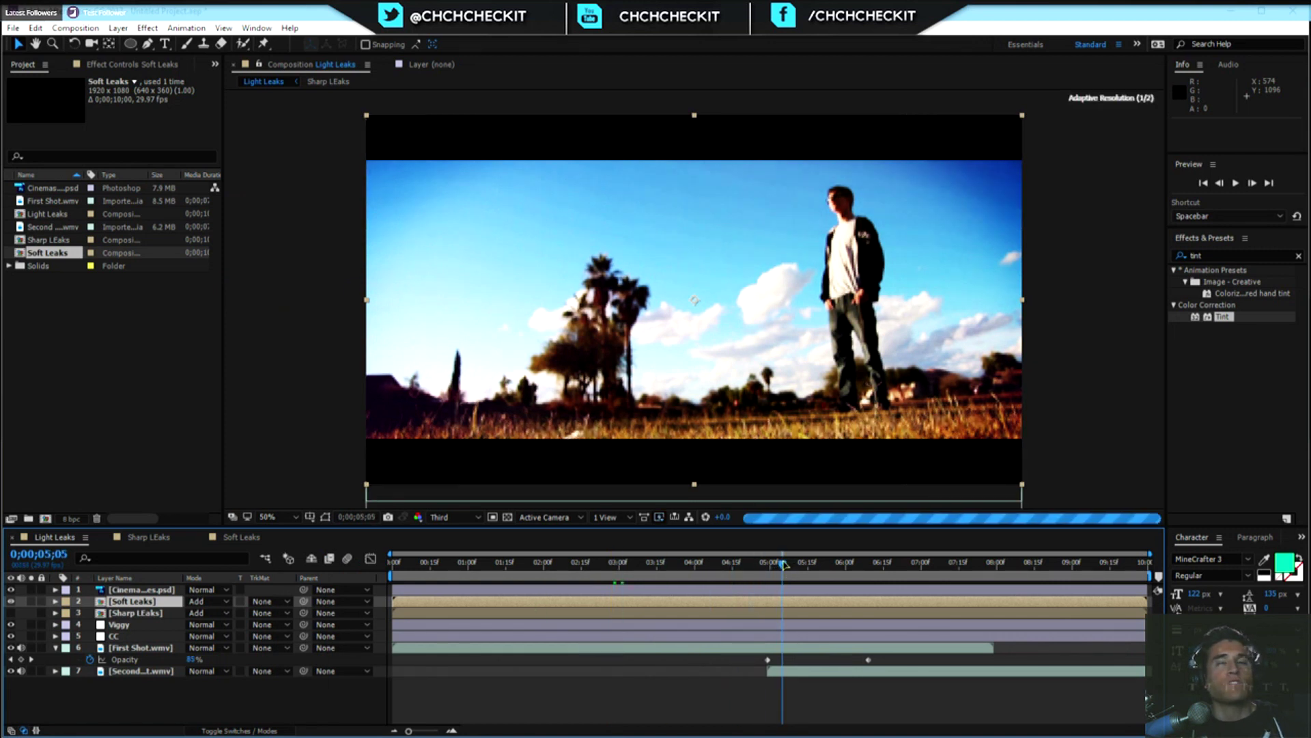
drag(783, 564, 1091, 565)
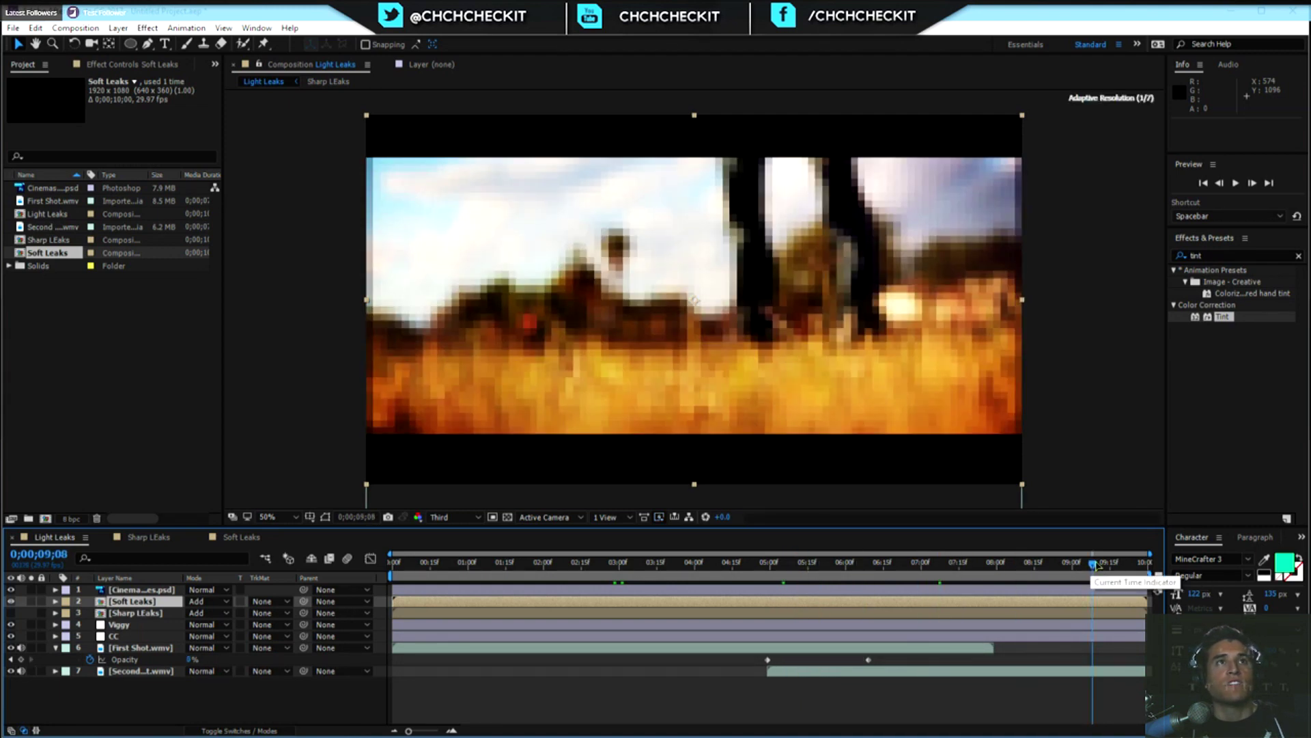
drag(1090, 566, 1118, 566)
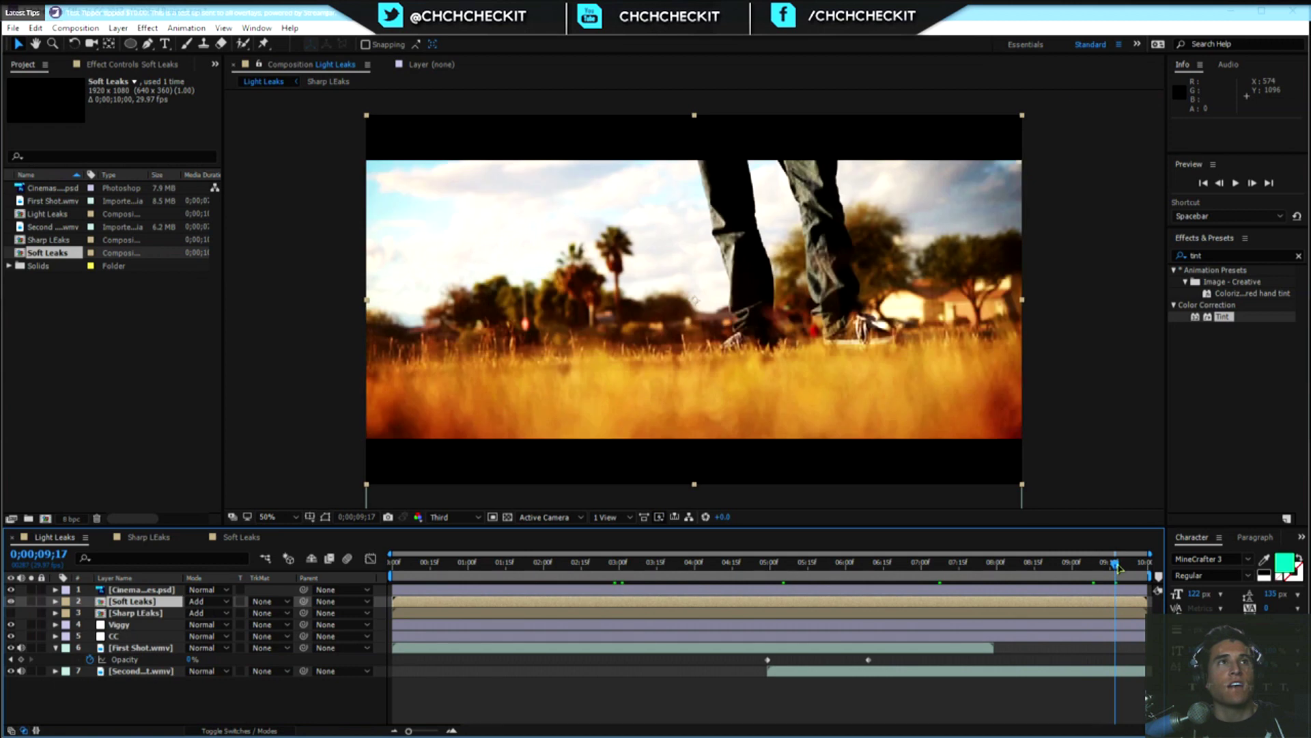
key(space)
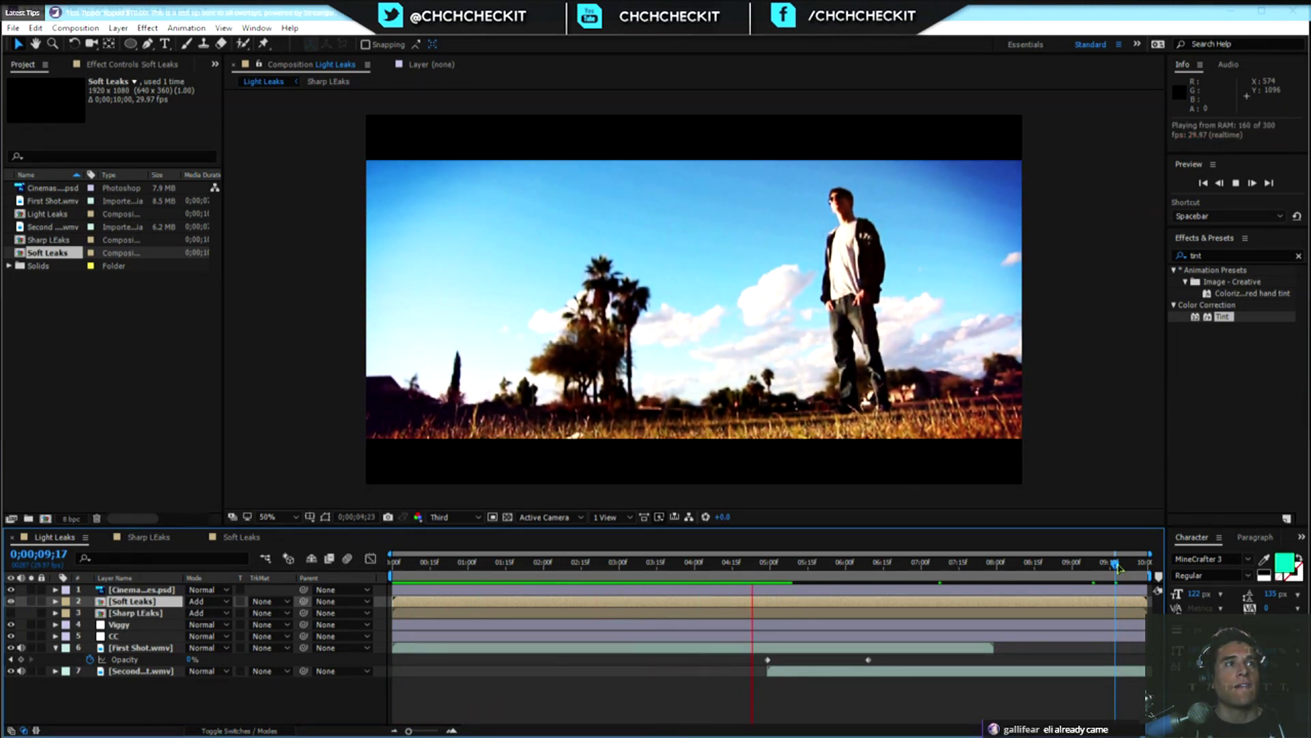
key(space)
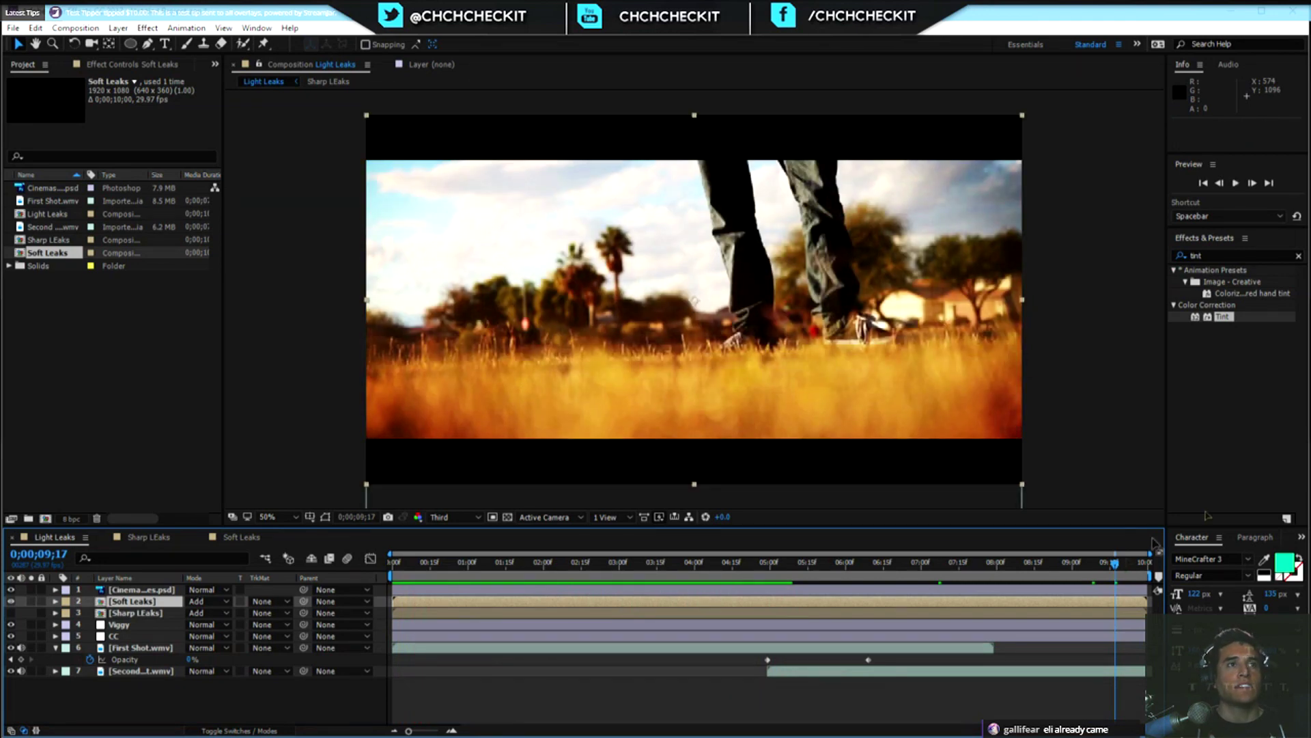
click(509, 562)
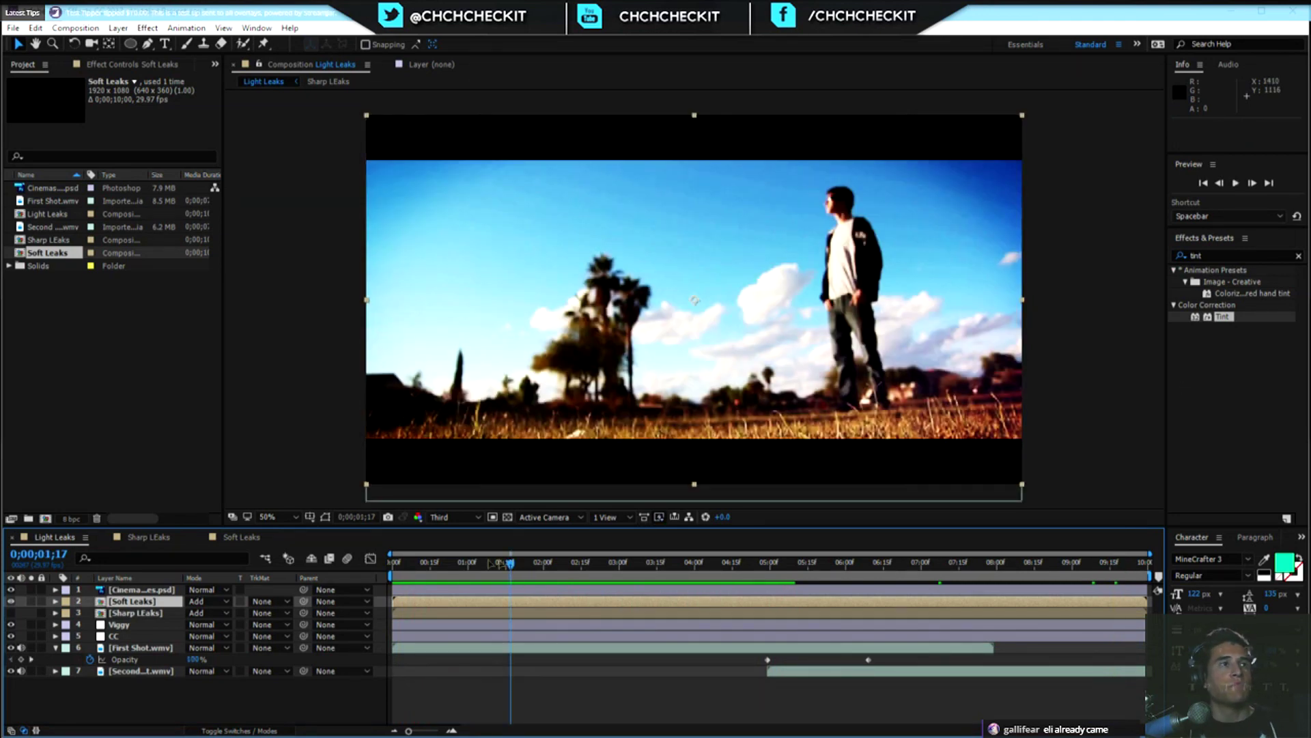
Reopen the Soft Leaks composition, scrub through the Purple layer with its effect settings shown, and reapply the Add blending mode.
click(239, 536)
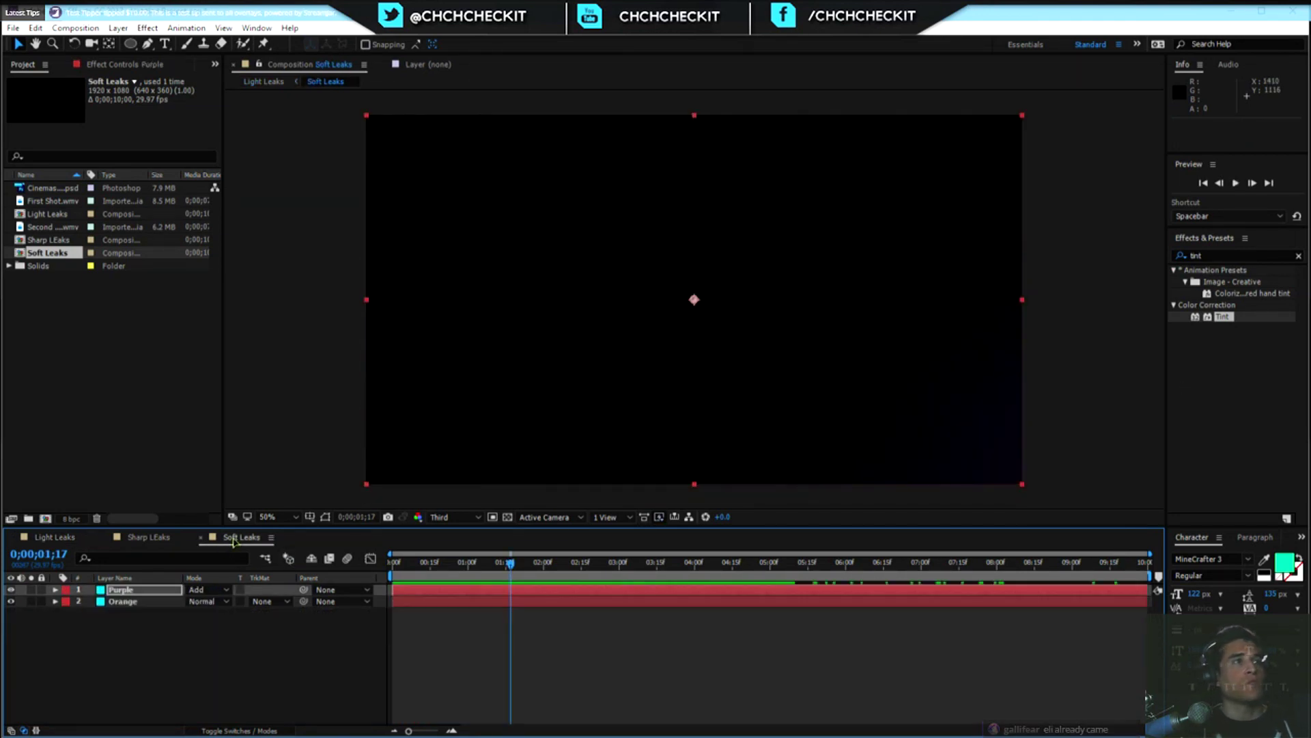
double_click(140, 590)
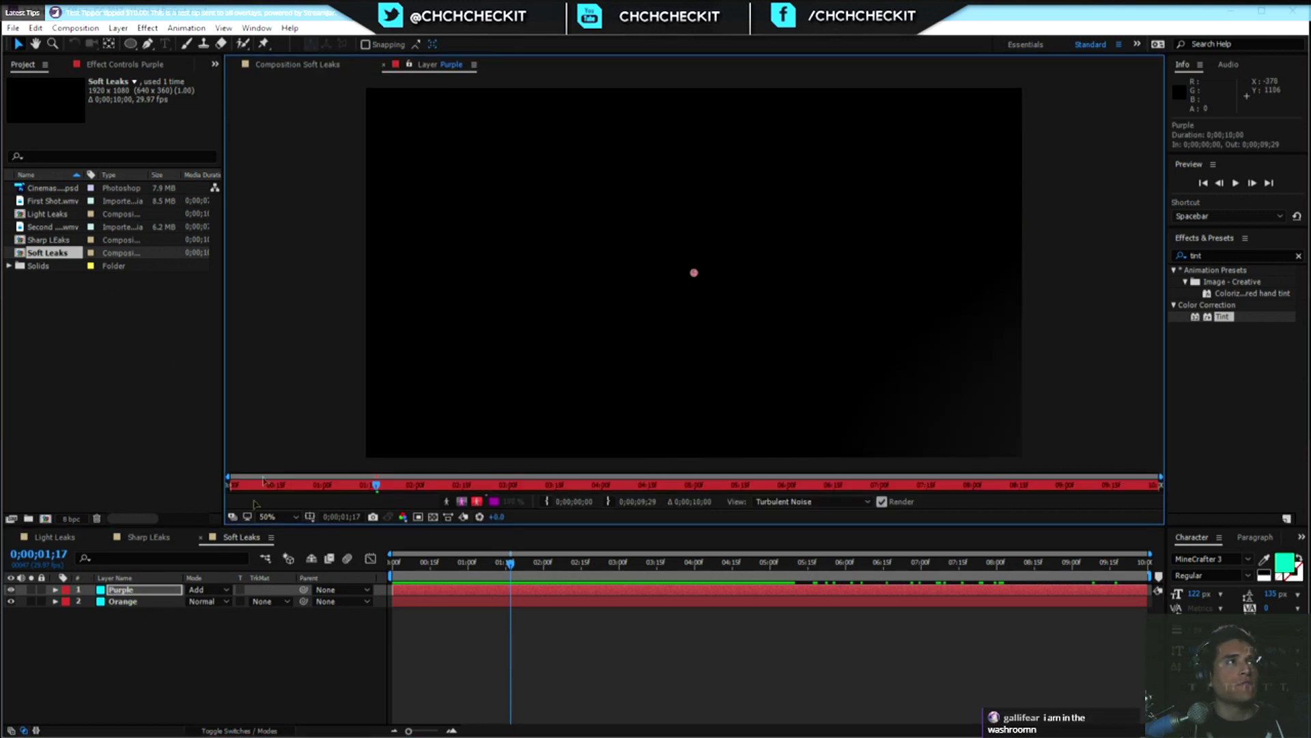
click(129, 66)
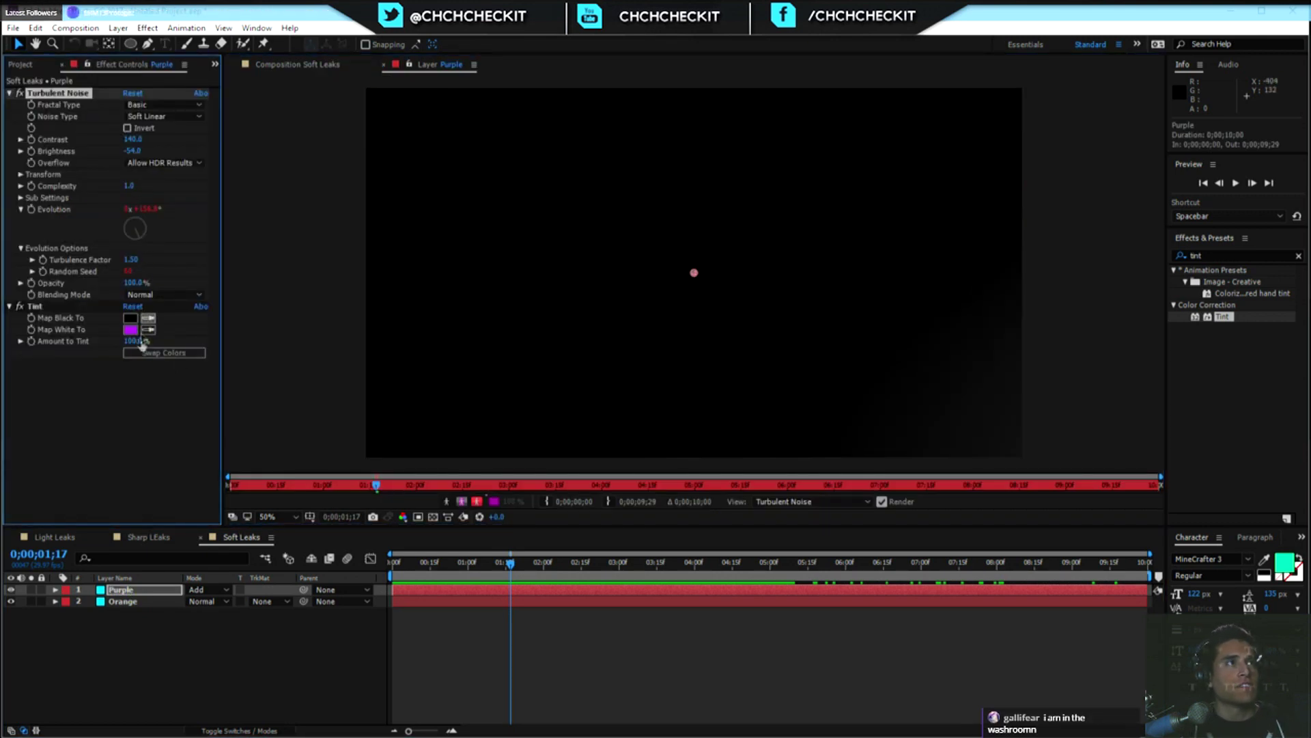
drag(519, 564, 751, 565)
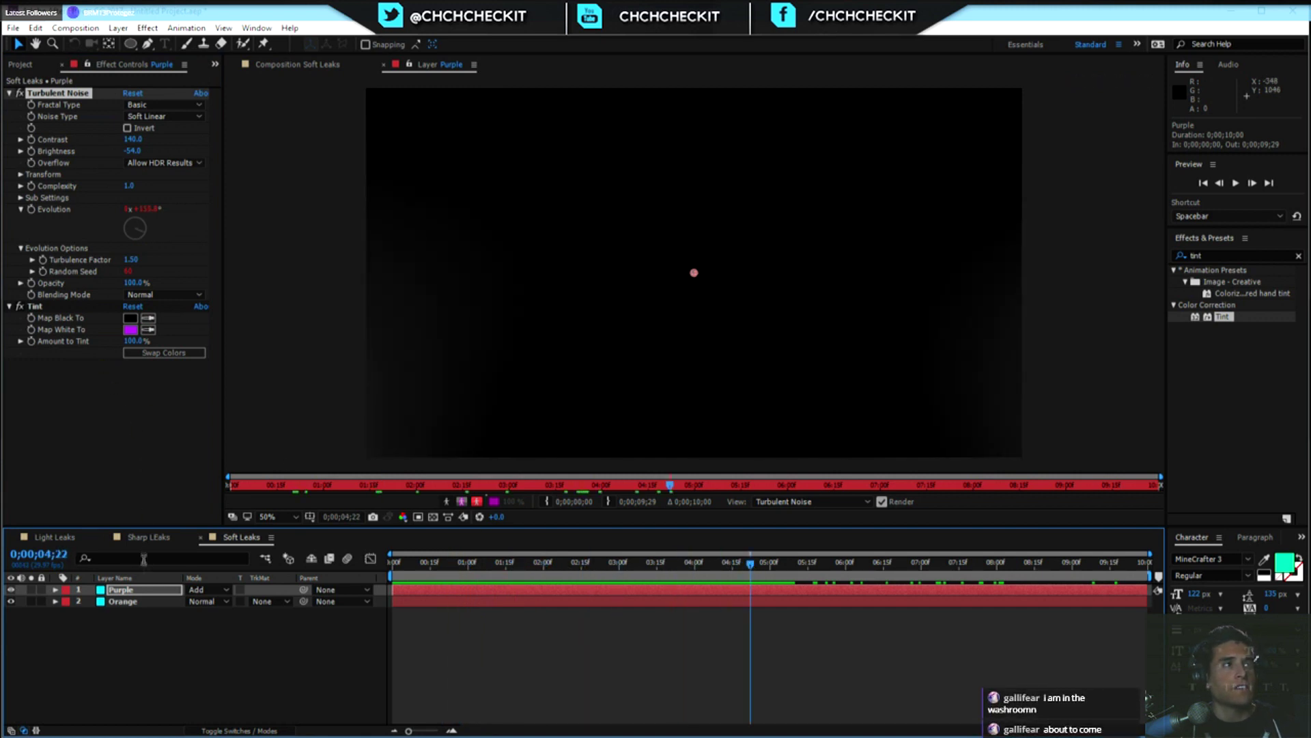
click(141, 593)
drag(750, 562, 488, 564)
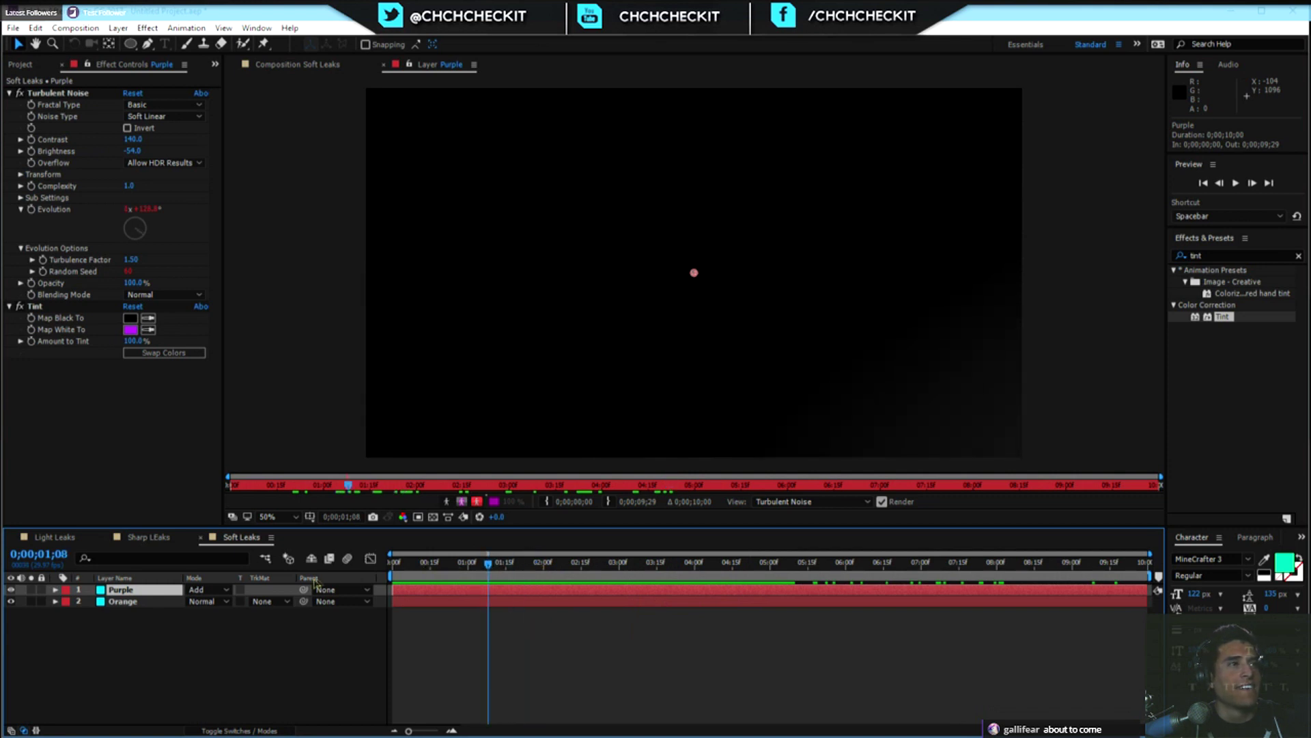
click(207, 589)
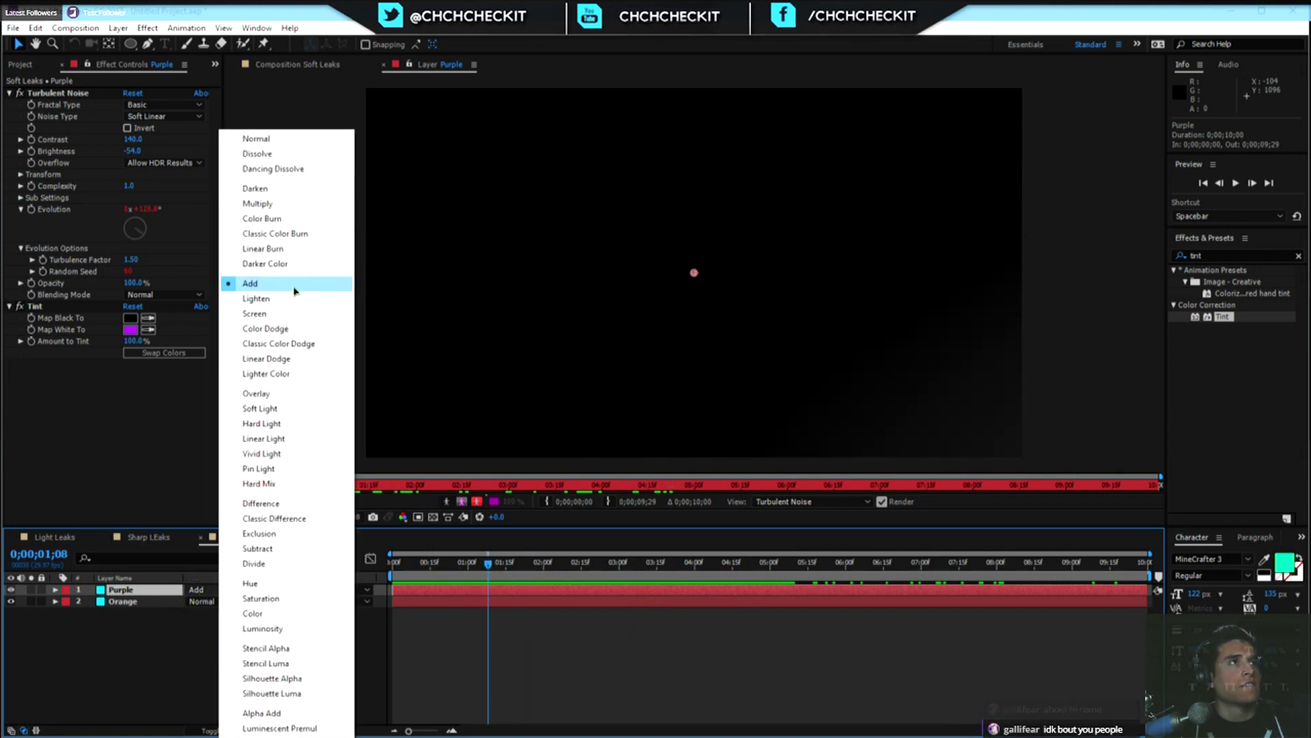
click(294, 287)
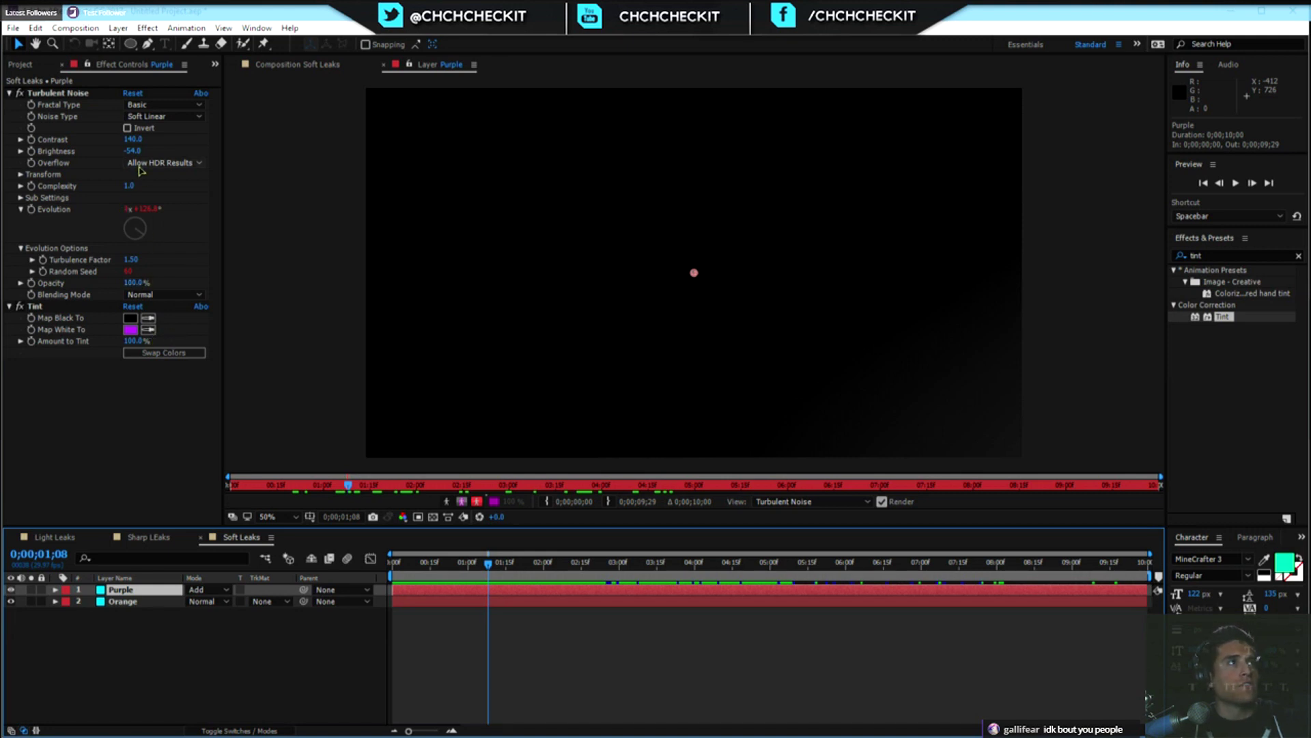
Set the Purple layer's Turbulent Noise contrast to 134 and brightness to -43, switch its blending mode to Normal, and check the composition view.
mouse_move(133, 151)
mouse_down()
mouse_move(147, 151)
mouse_move(135, 151)
mouse_up()
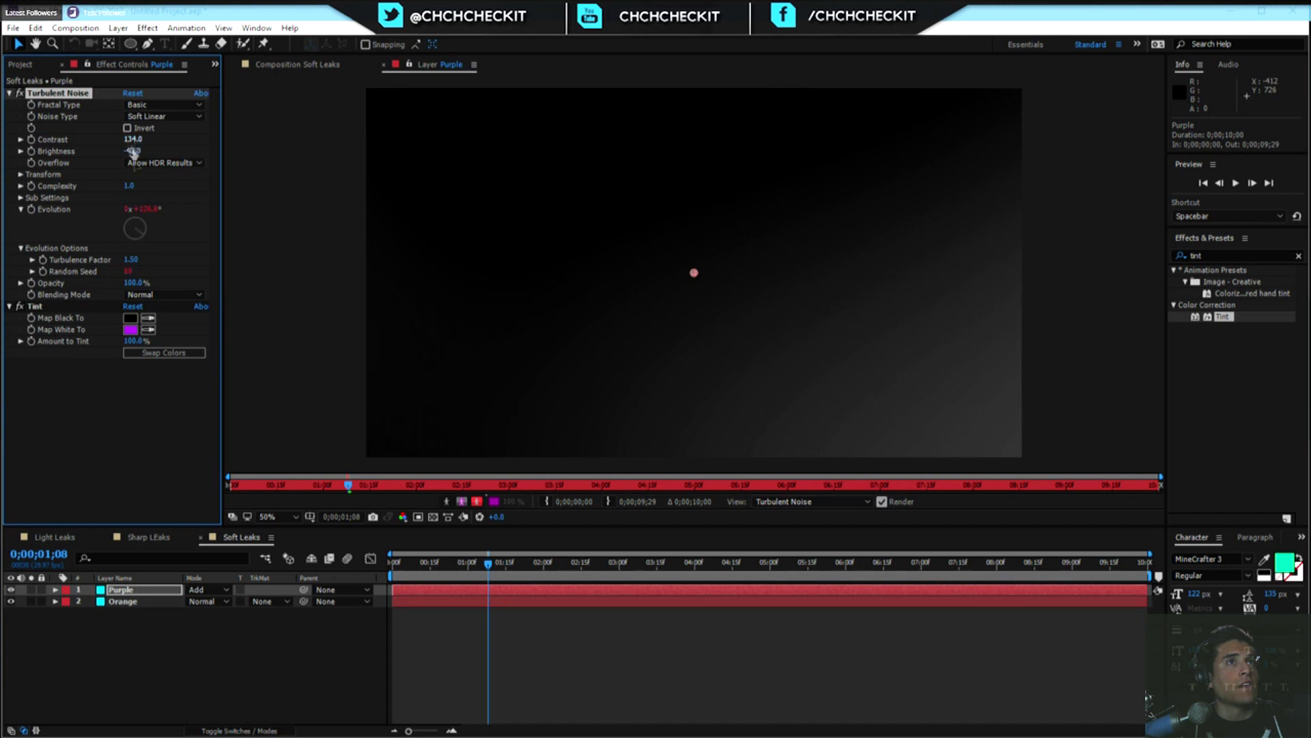
click(130, 591)
click(205, 589)
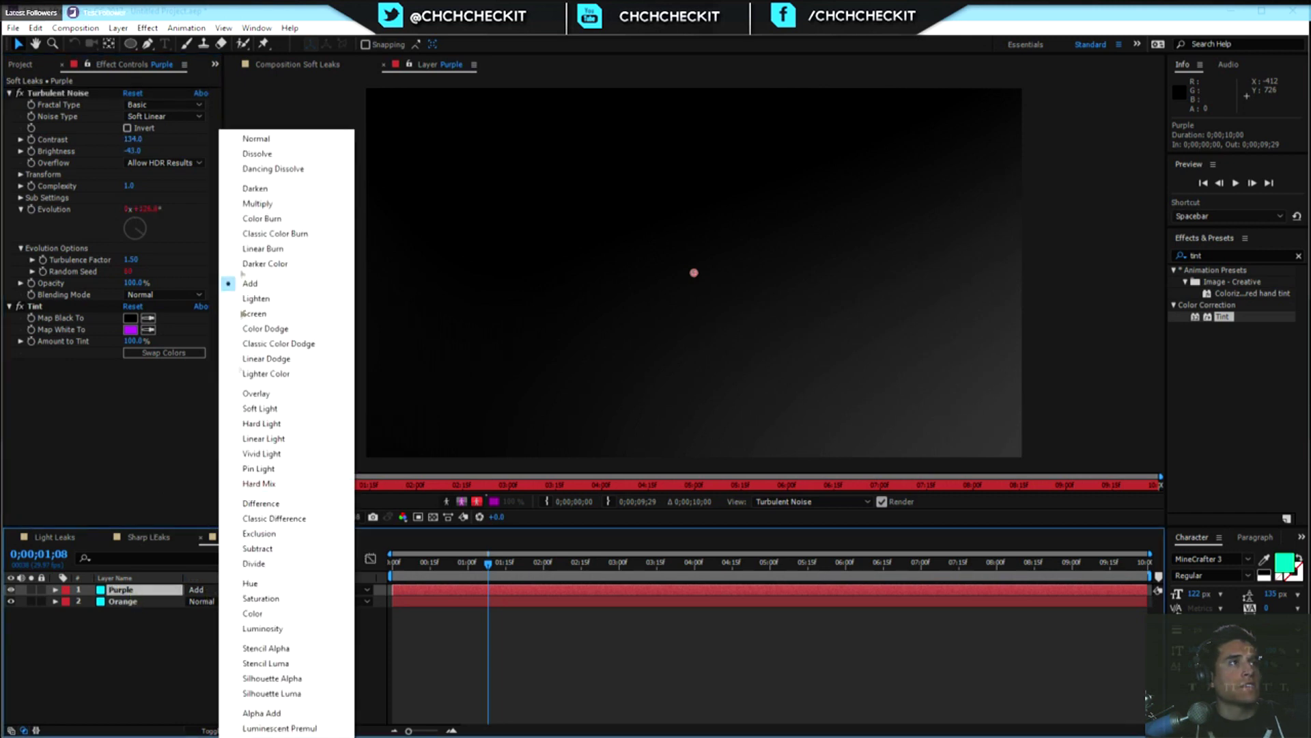
click(253, 152)
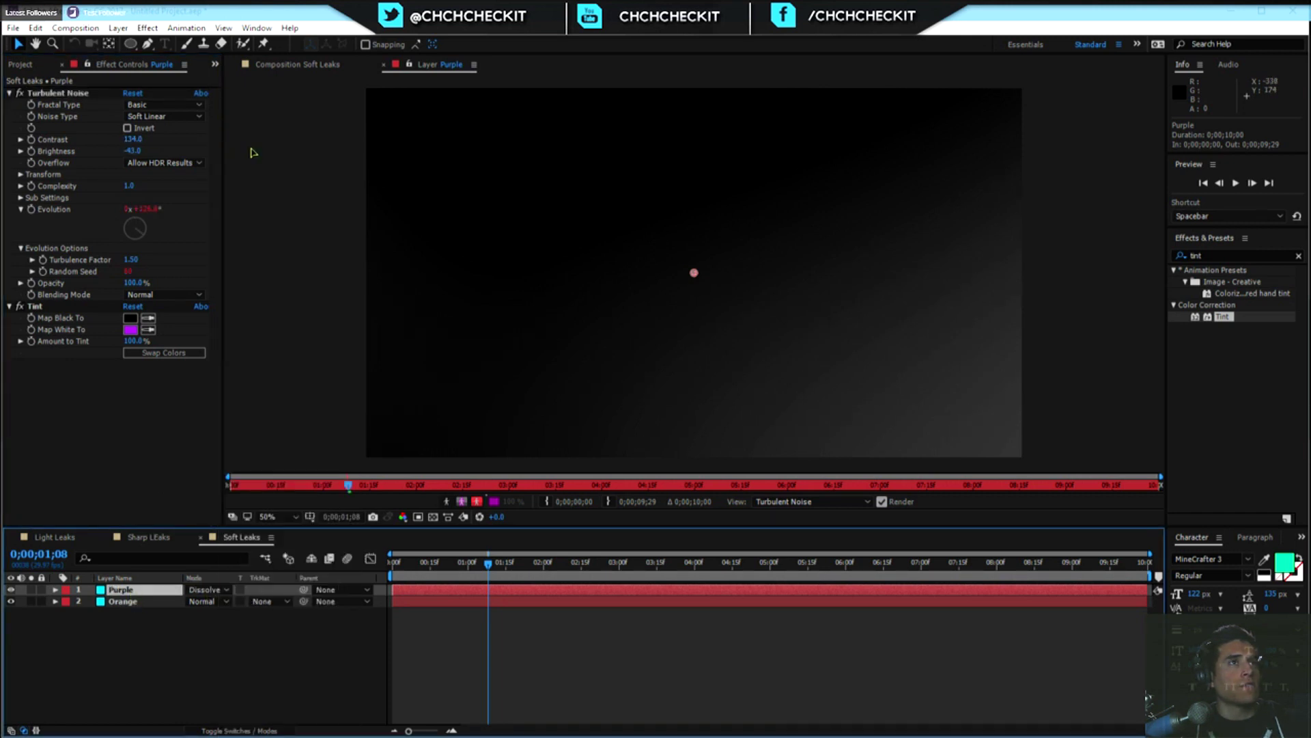
click(205, 590)
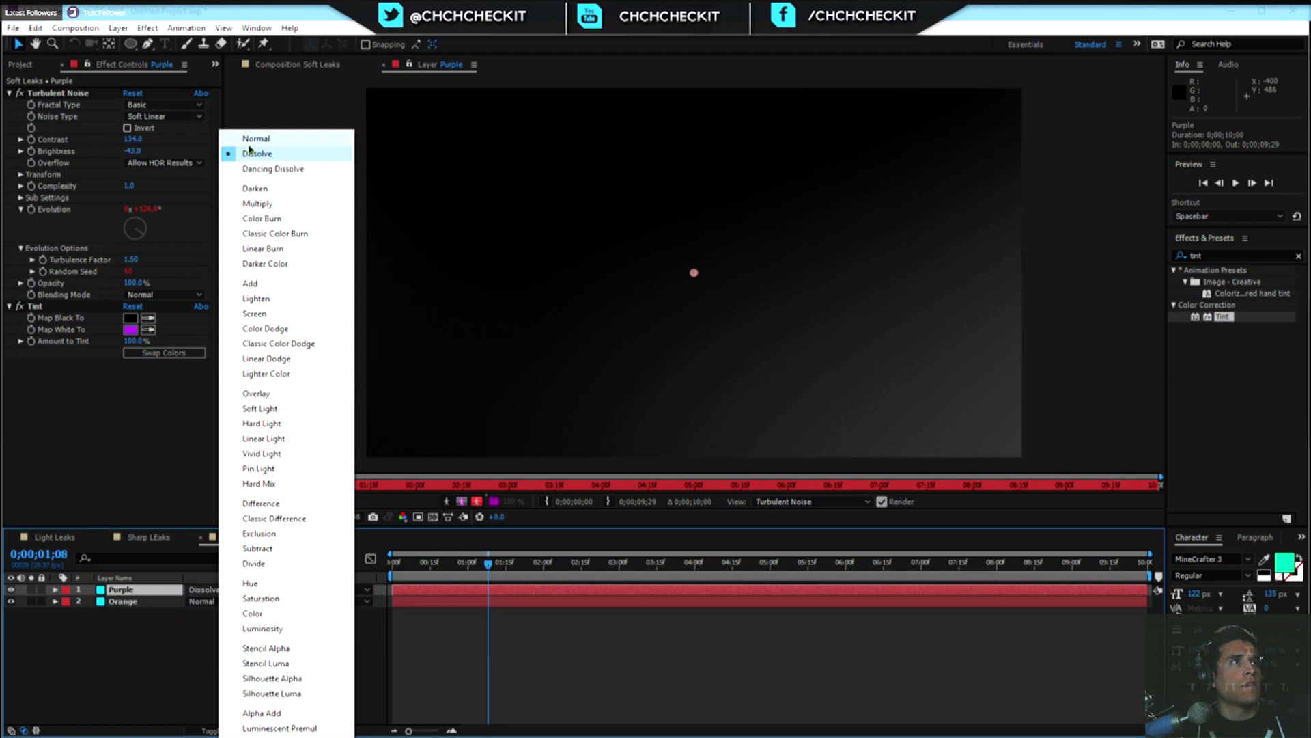
click(253, 139)
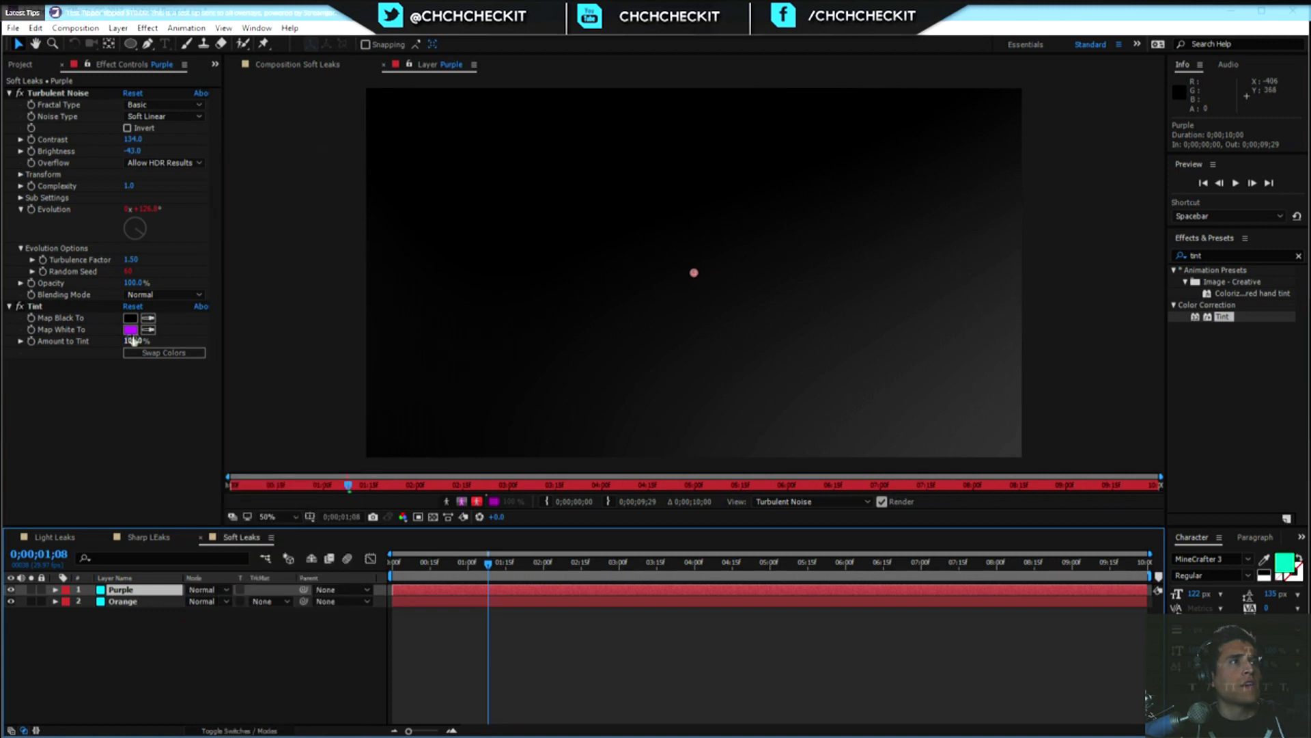
click(41, 309)
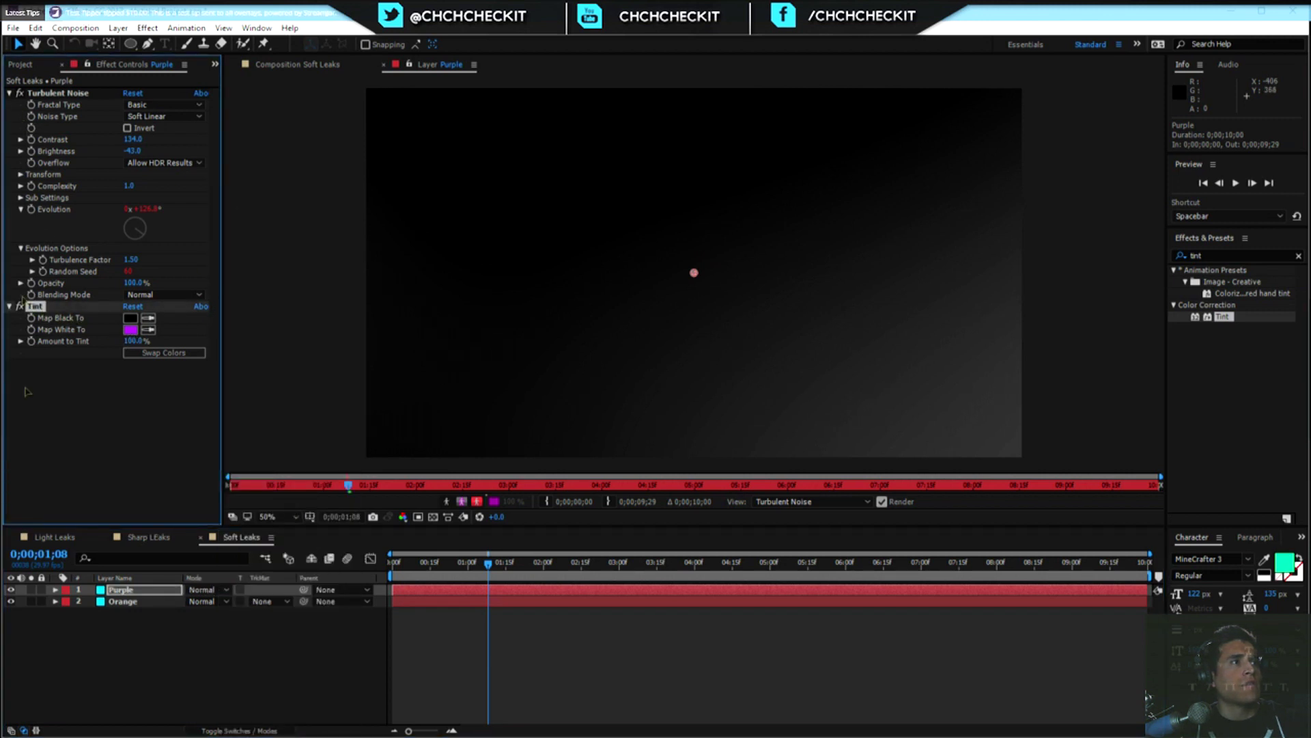
click(102, 652)
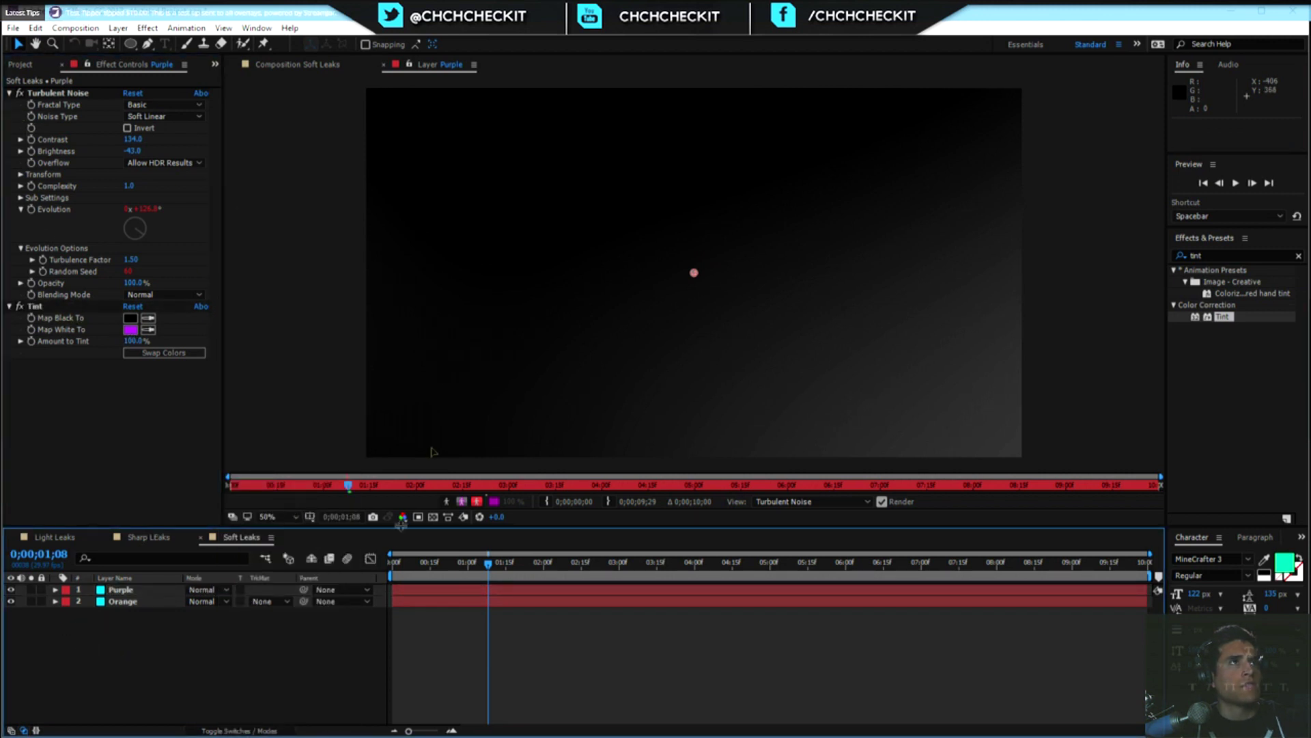
click(298, 64)
drag(482, 579, 796, 579)
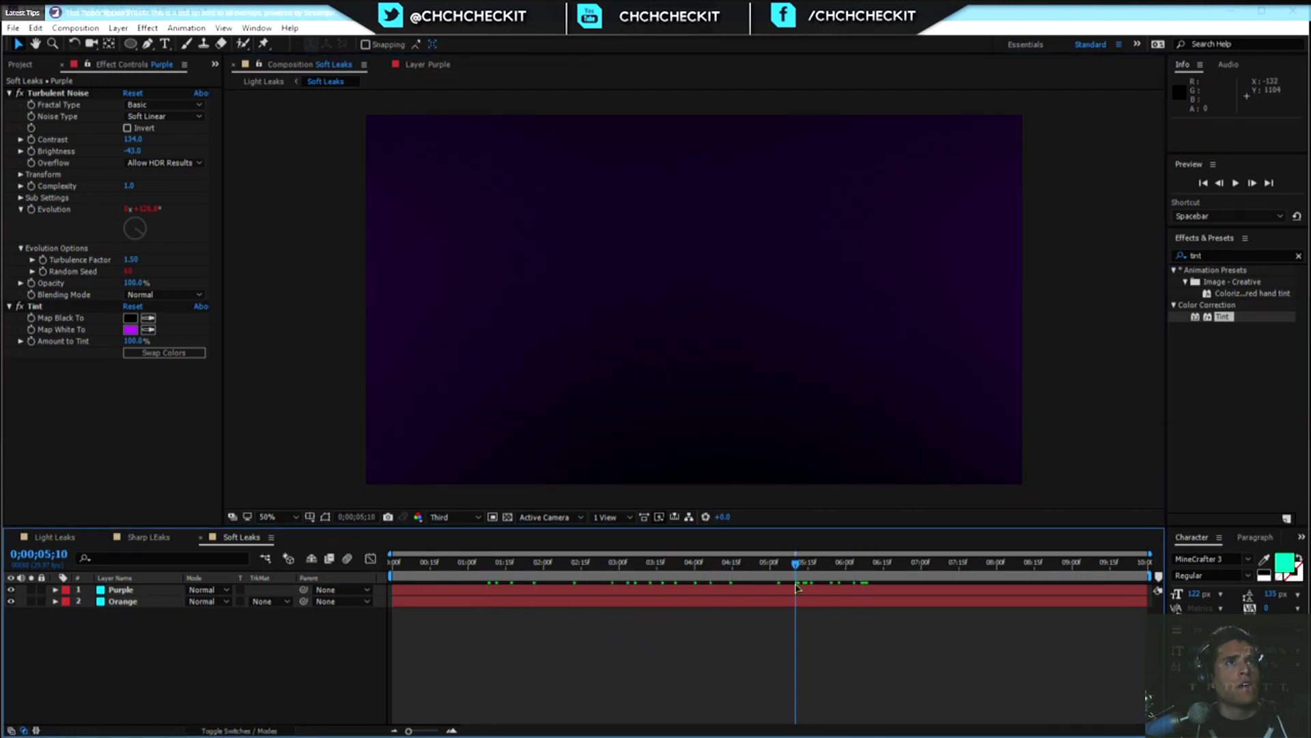
Hide the Purple layer and set the Orange layer's Turbulent Noise contrast to 212 and brightness to -53, scrubbing to check.
click(123, 601)
click(11, 590)
drag(783, 561, 685, 562)
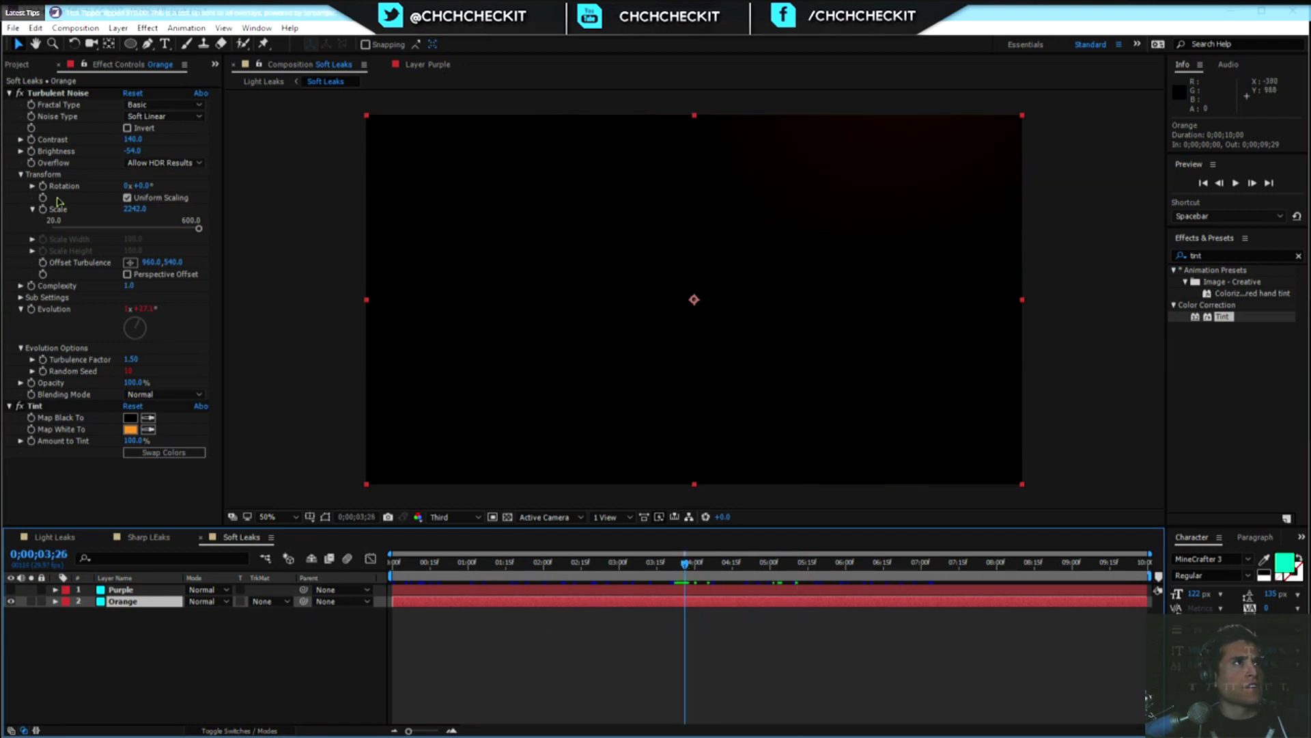
mouse_move(131, 139)
mouse_down()
mouse_move(209, 139)
mouse_move(132, 150)
mouse_up()
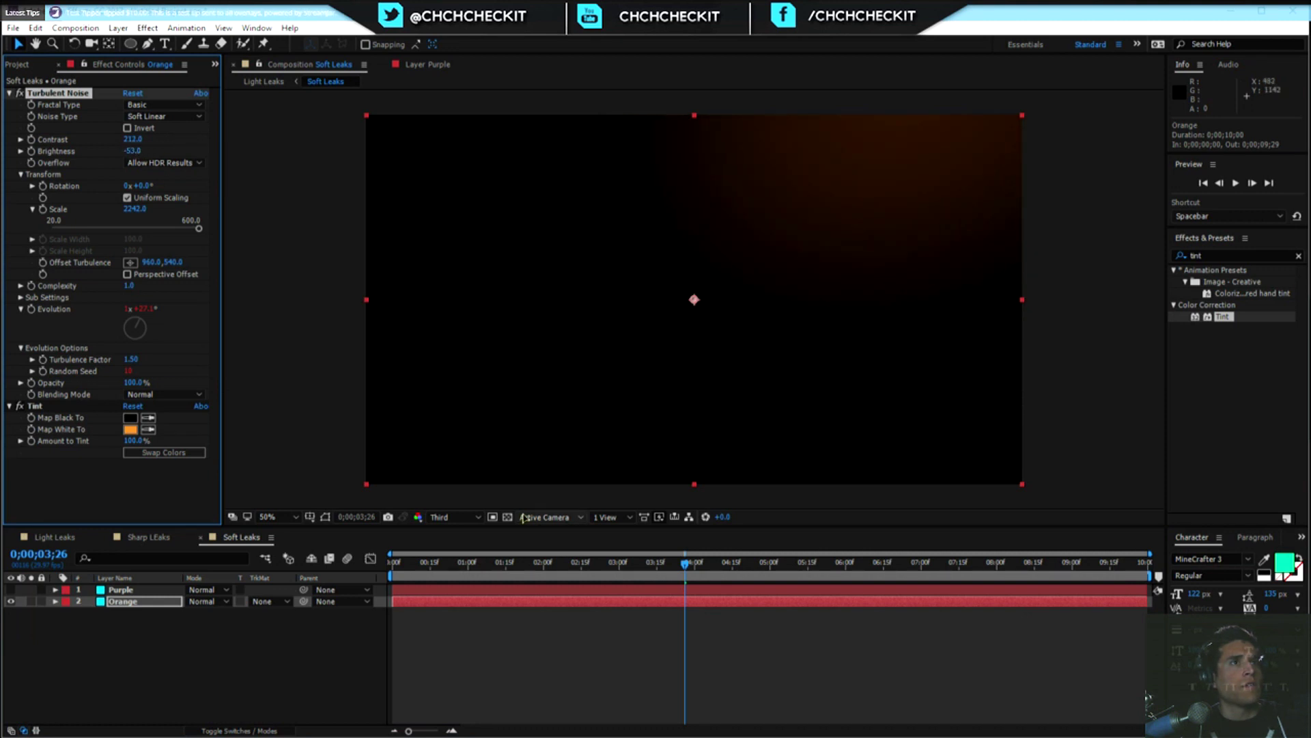
drag(687, 567, 869, 575)
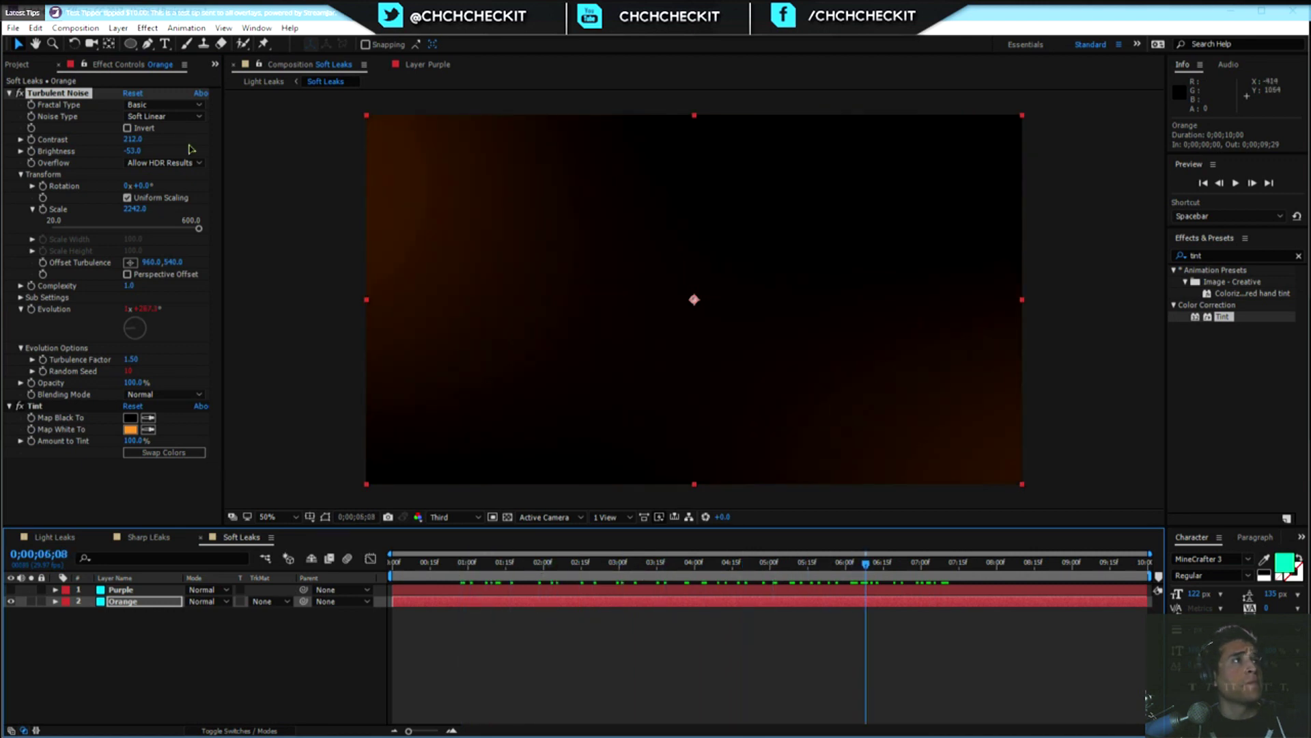
Return to the Light Leaks composition and scrub across both shots to check the stronger orange leak.
click(54, 537)
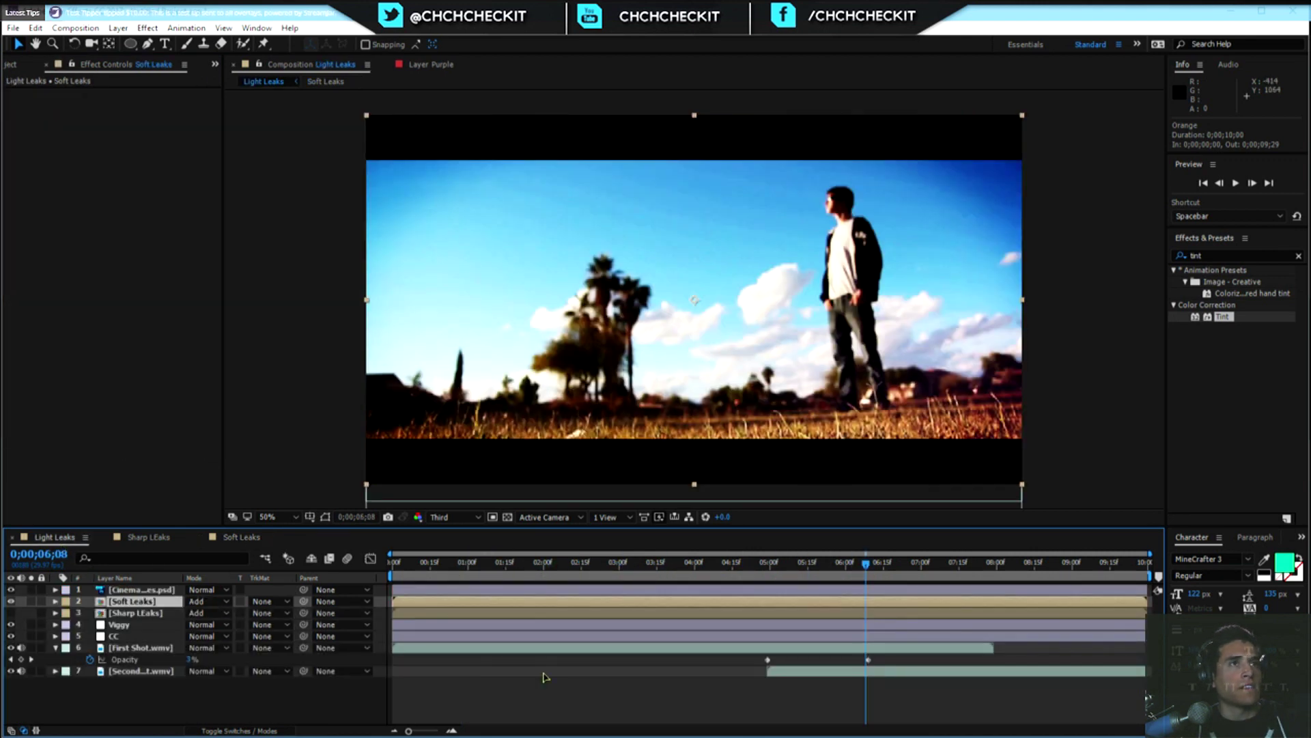
drag(867, 566, 415, 564)
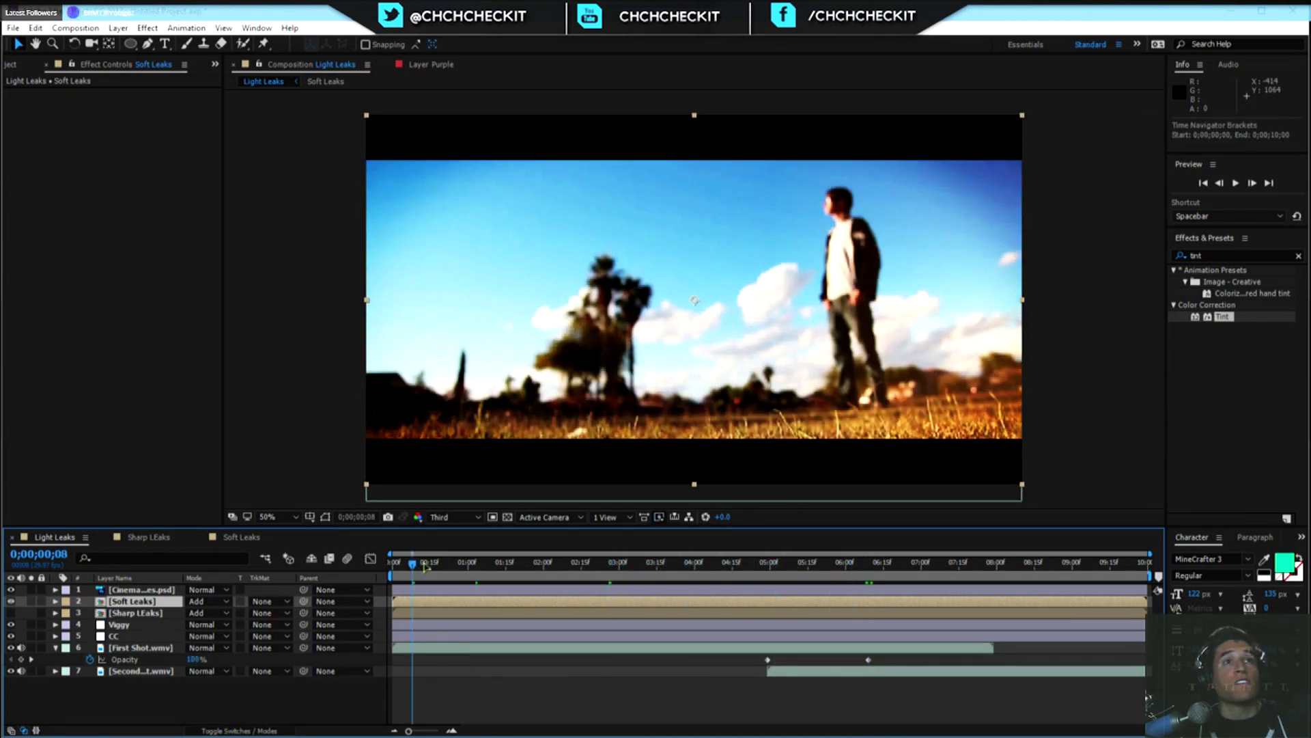
drag(495, 566, 1052, 570)
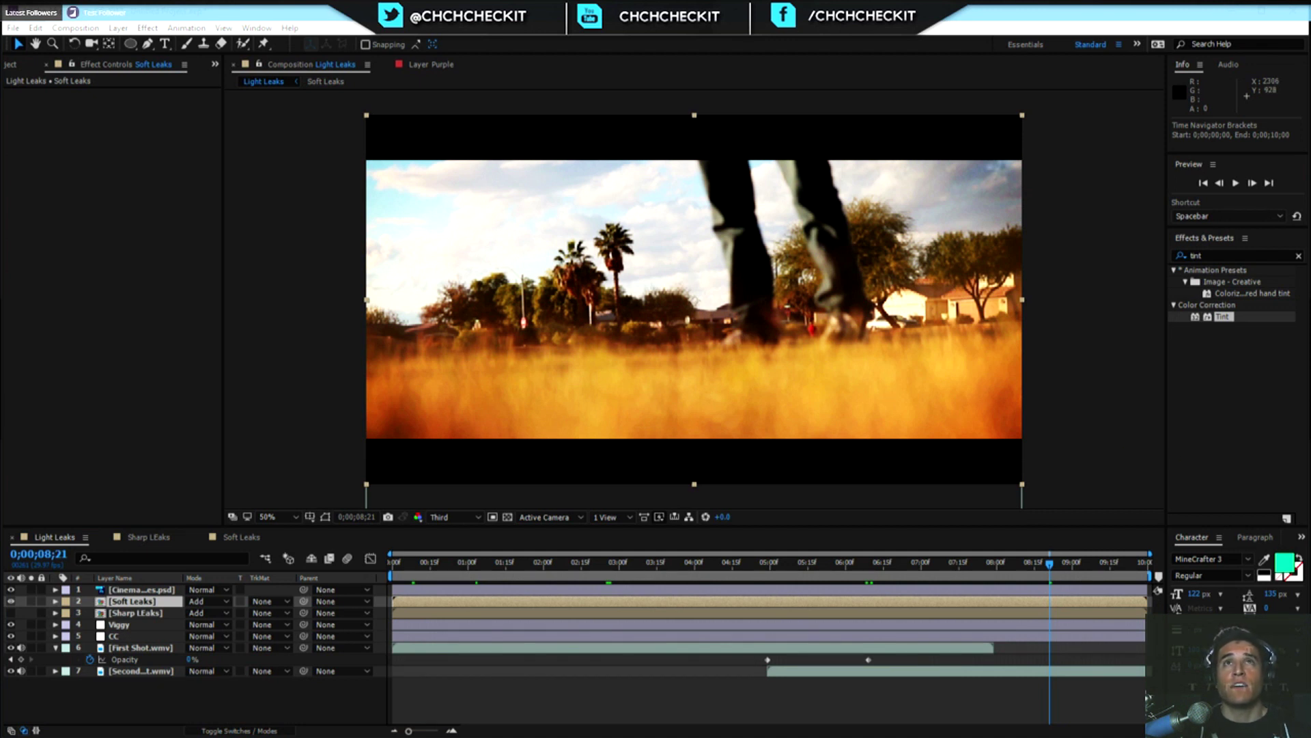
click(164, 711)
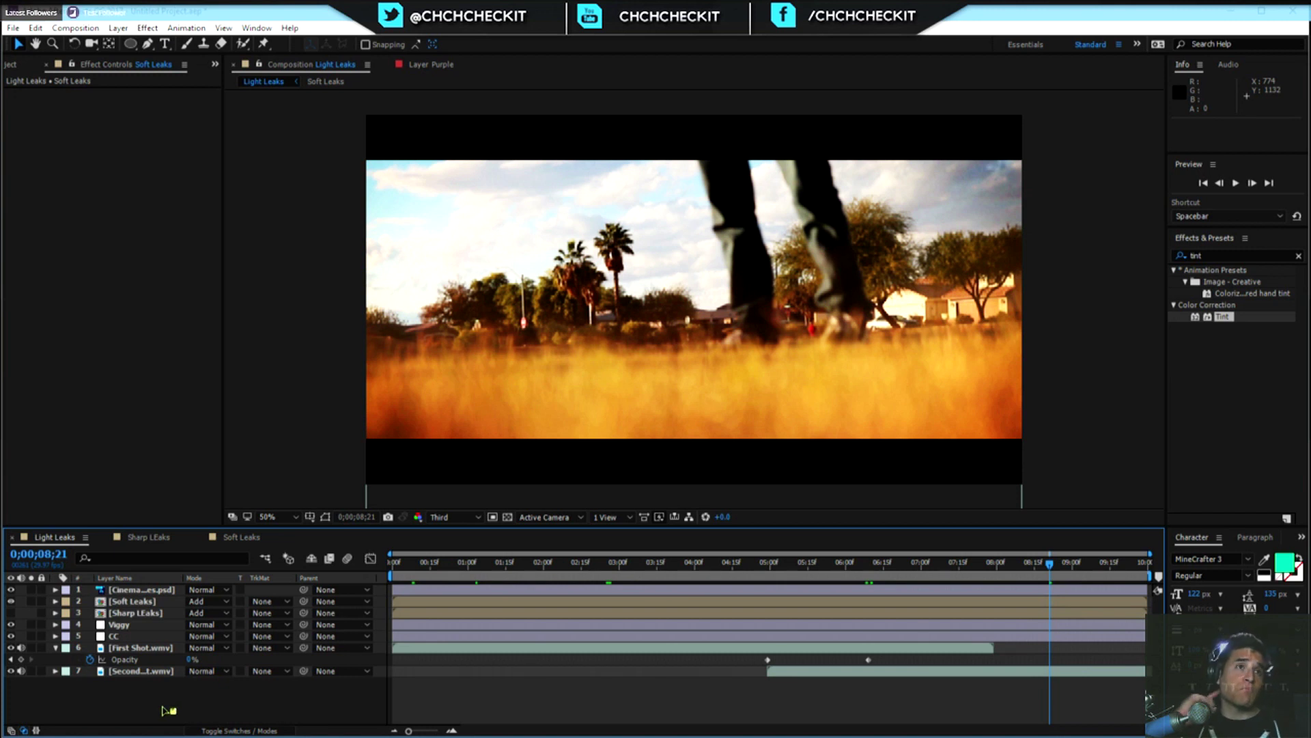